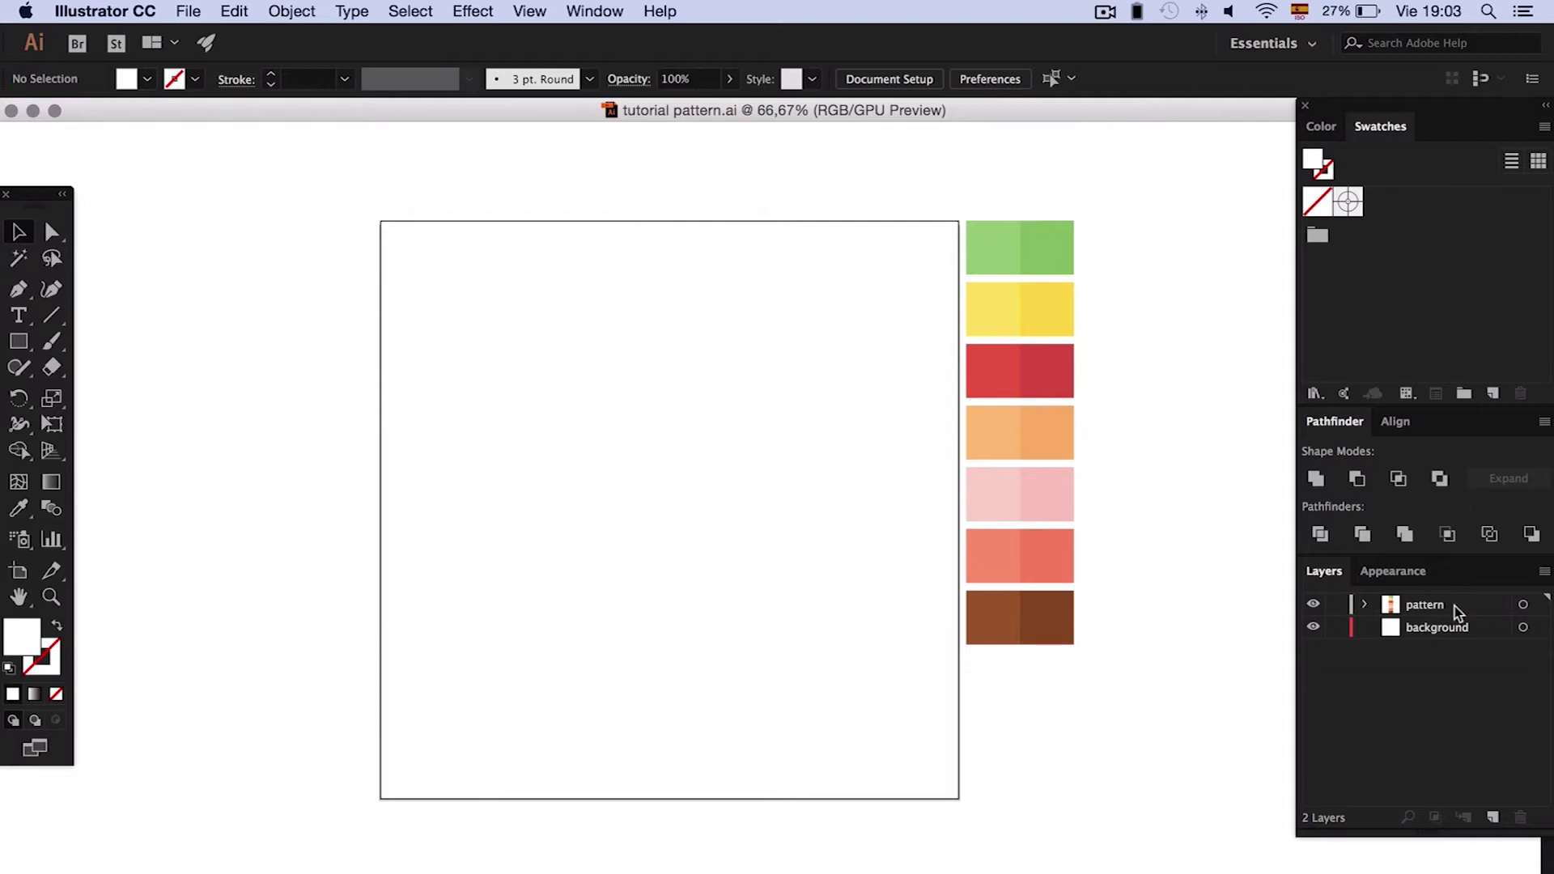
# - Create an 800×800 px square with the Rectangle tool
pyautogui.click(18, 340)
pyautogui.click(564, 447)
pyautogui.write('800')
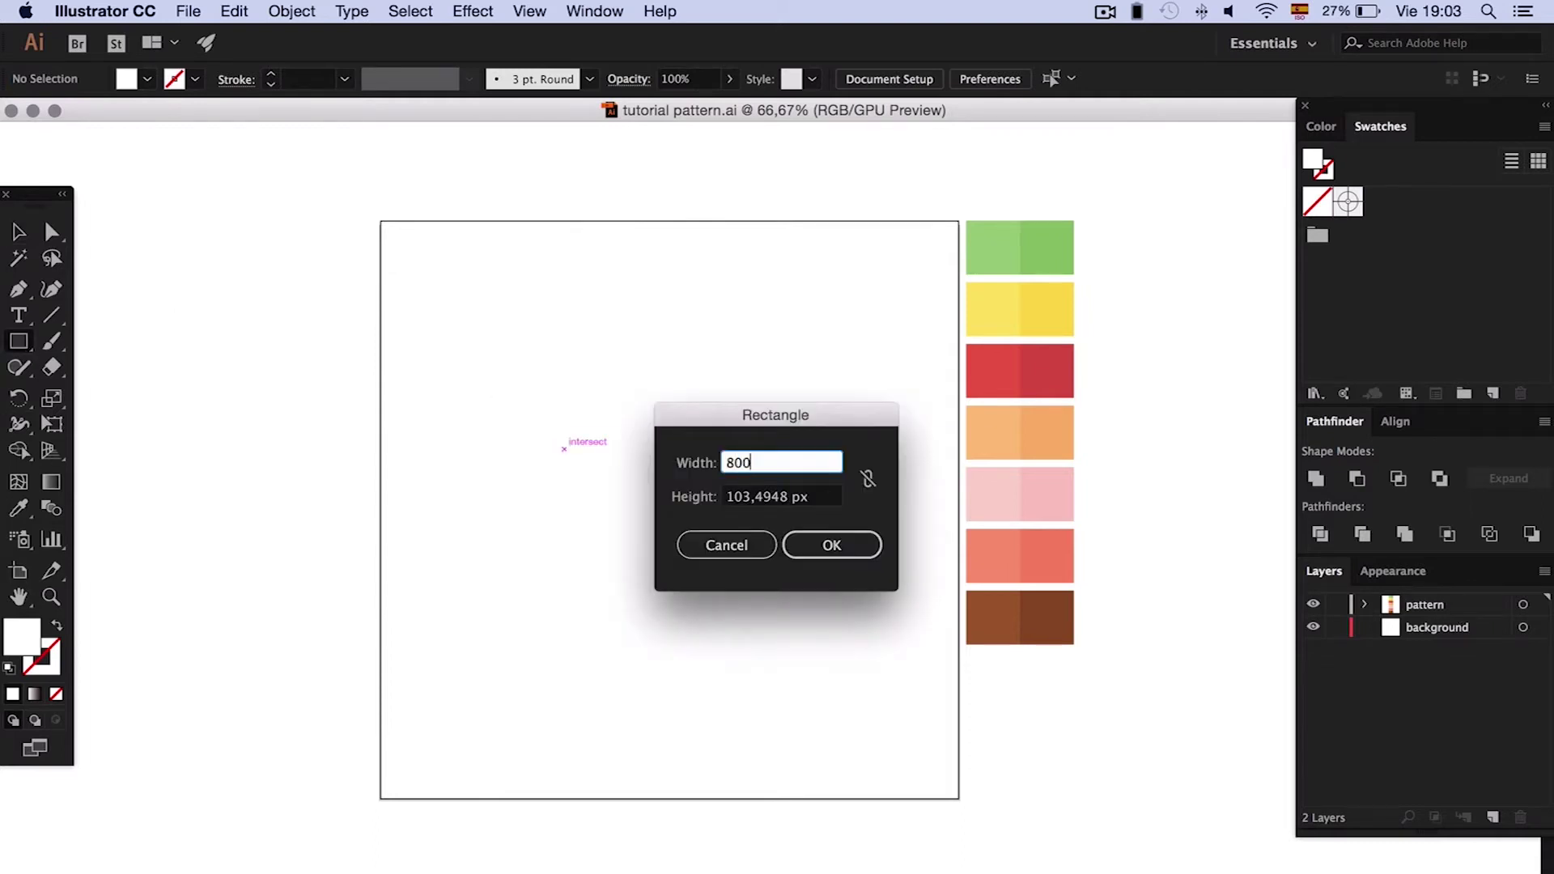
pyautogui.press('Tab')
pyautogui.write('800')
pyautogui.press('Return')
# - Center the square horizontally and vertically on the artboard
pyautogui.press('v')
pyautogui.click(893, 79)
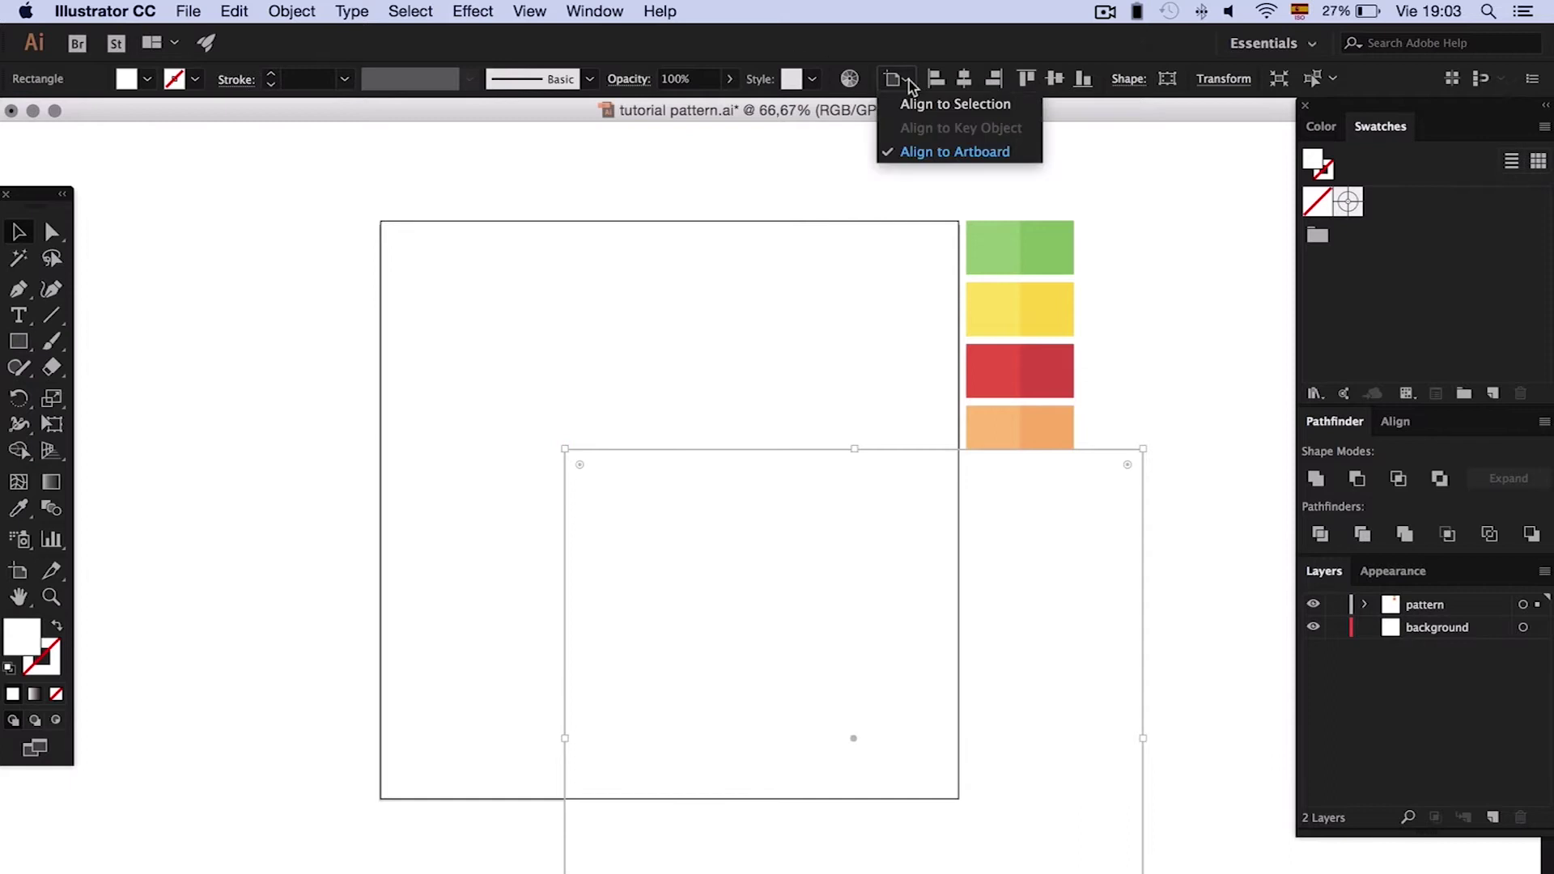
pyautogui.click(930, 148)
pyautogui.click(965, 79)
pyautogui.click(1054, 78)
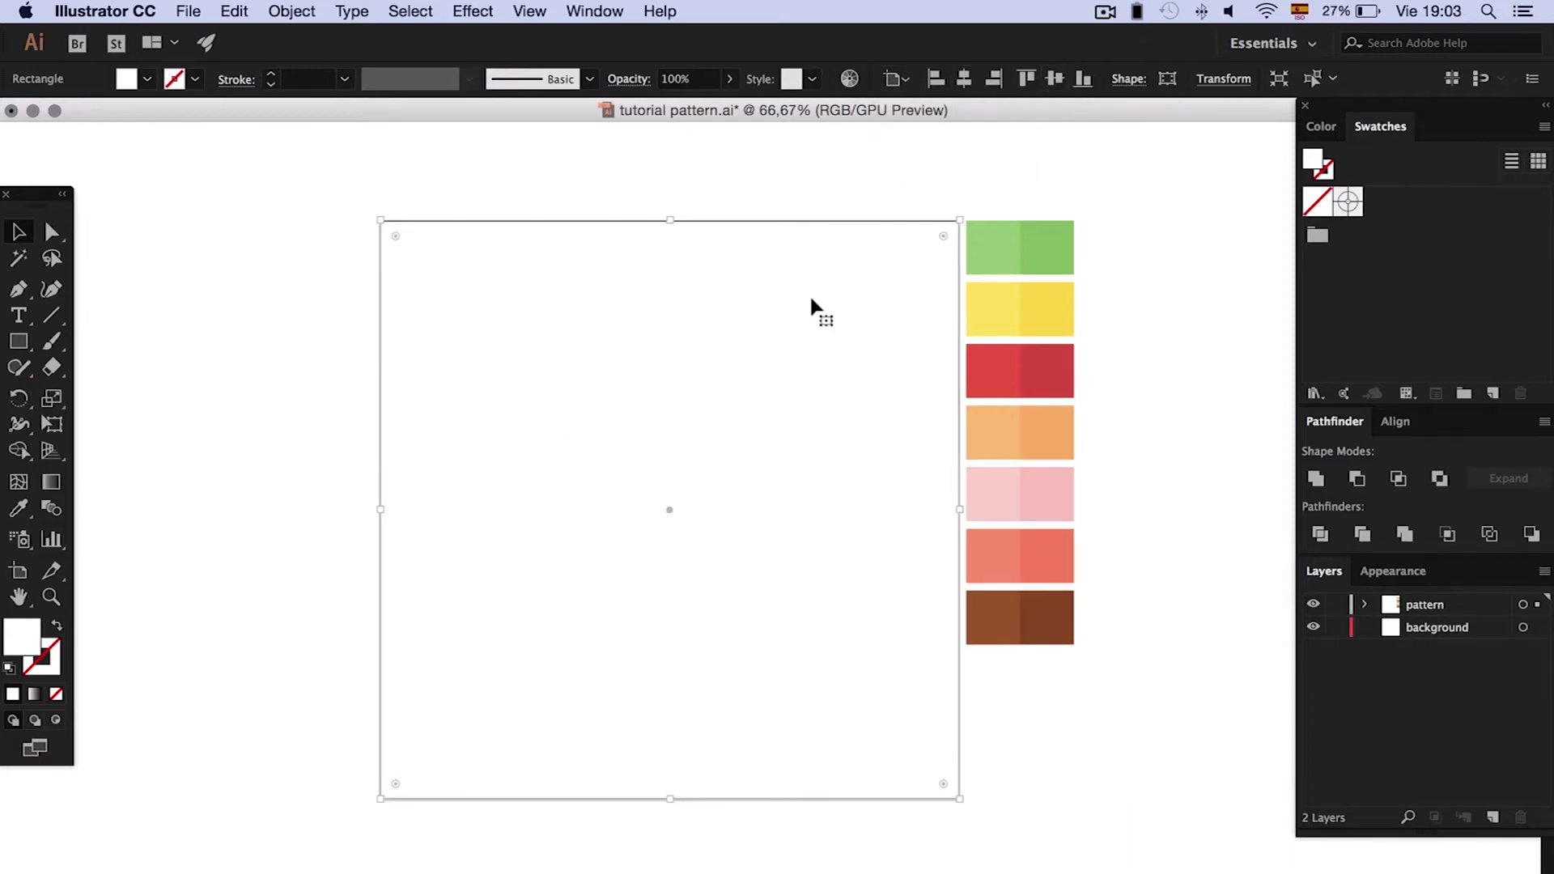
# - Paste the square in place on the background layer, lock that layer, and target the pattern layer
pyautogui.press('super+x')
pyautogui.click(1432, 628)
pyautogui.press('super+f')
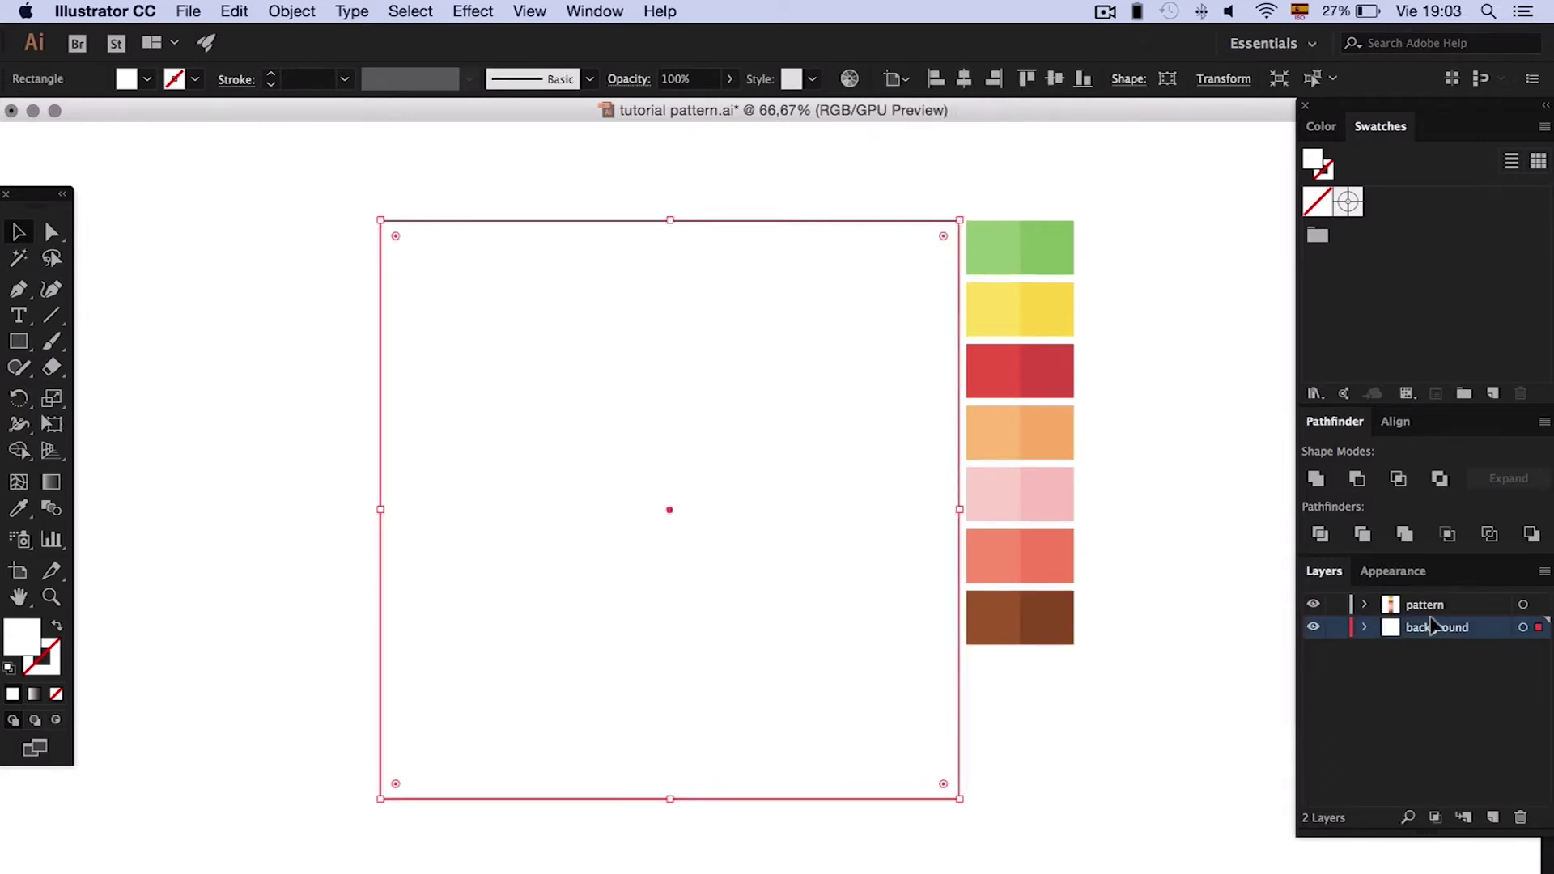
pyautogui.click(1333, 627)
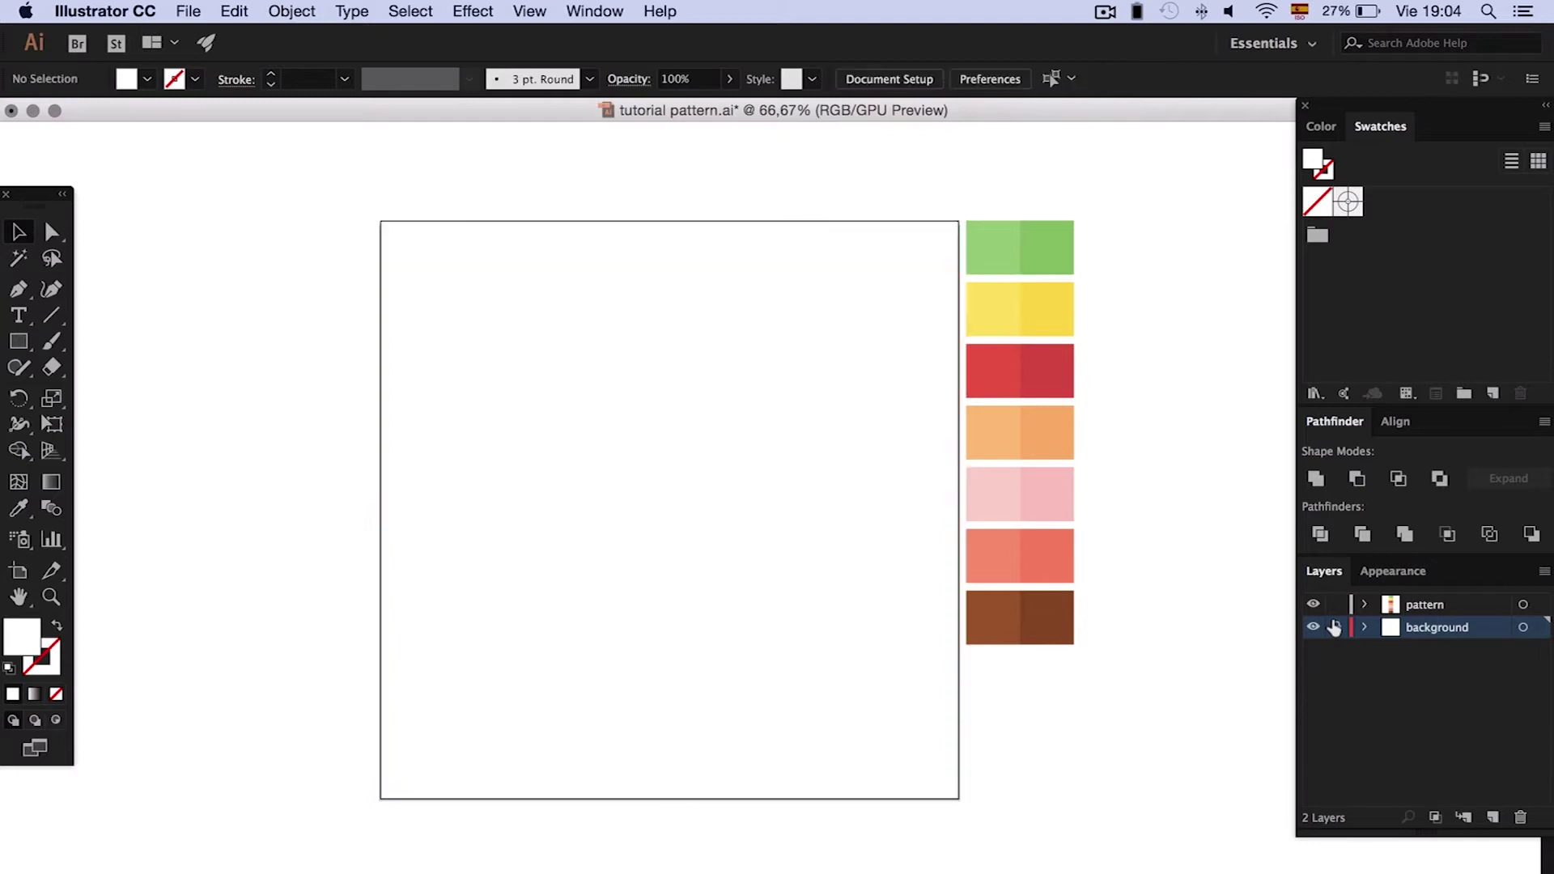
pyautogui.click(1459, 609)
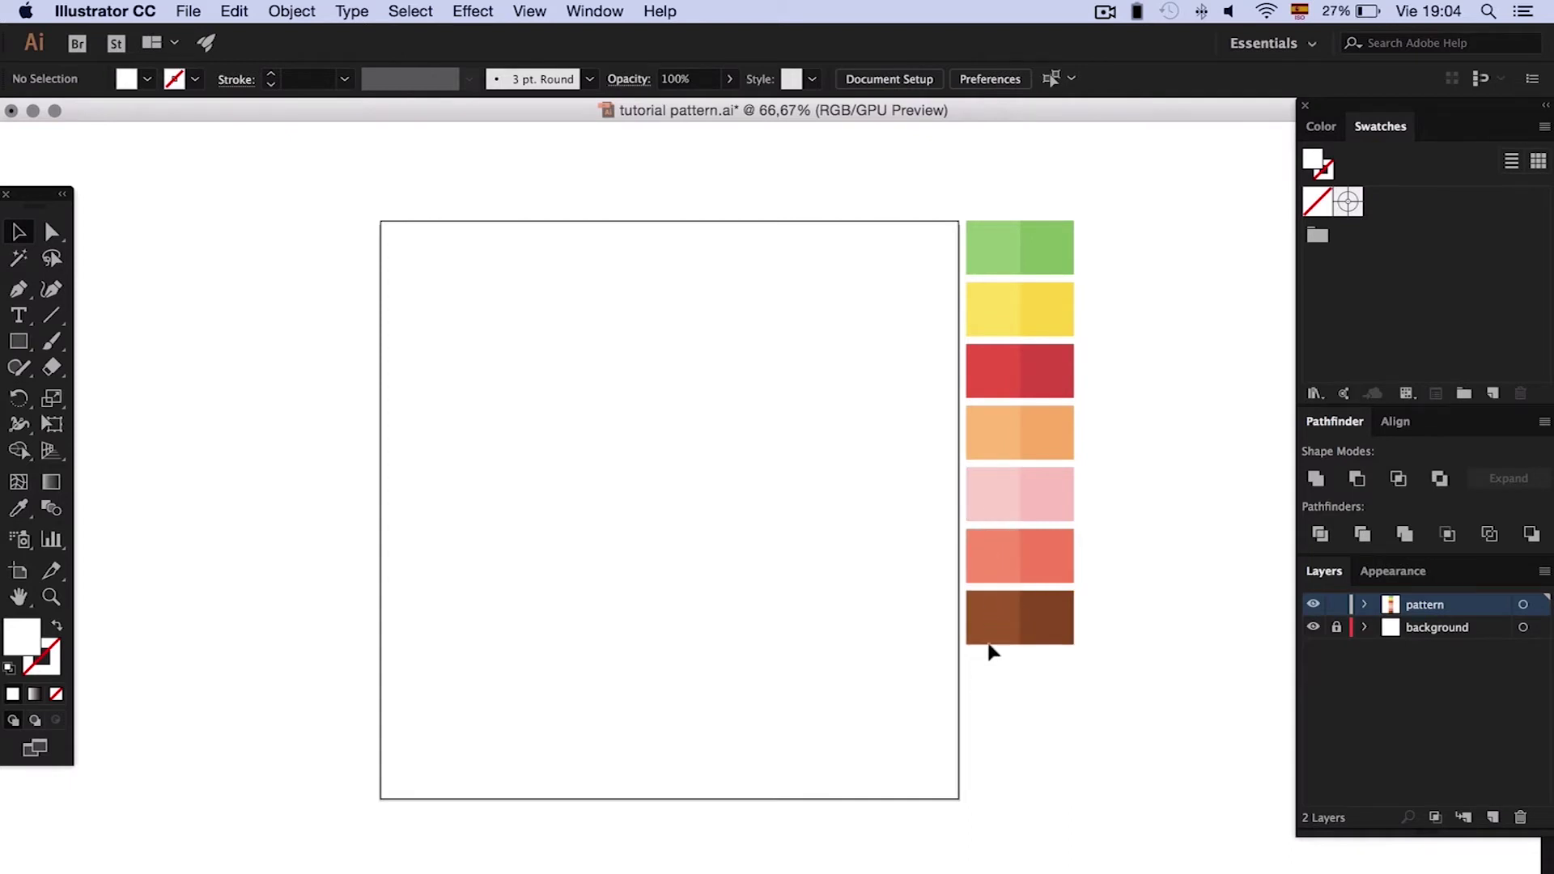
# - Inspect the coral swatch in the Color Picker, keeping its original colour
pyautogui.click(992, 564)
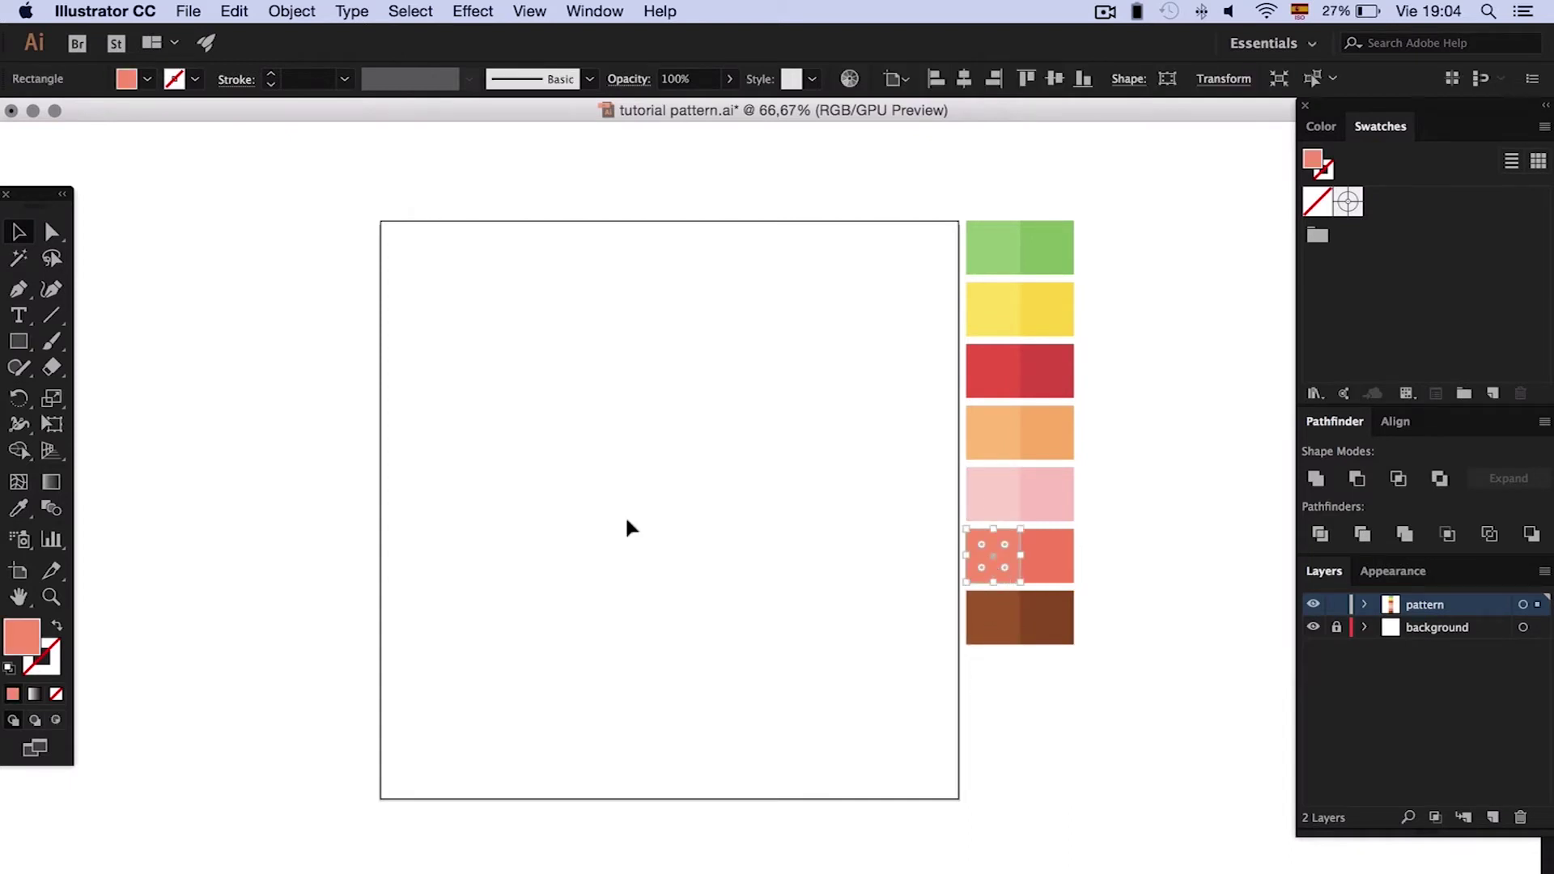
pyautogui.doubleClick(31, 634)
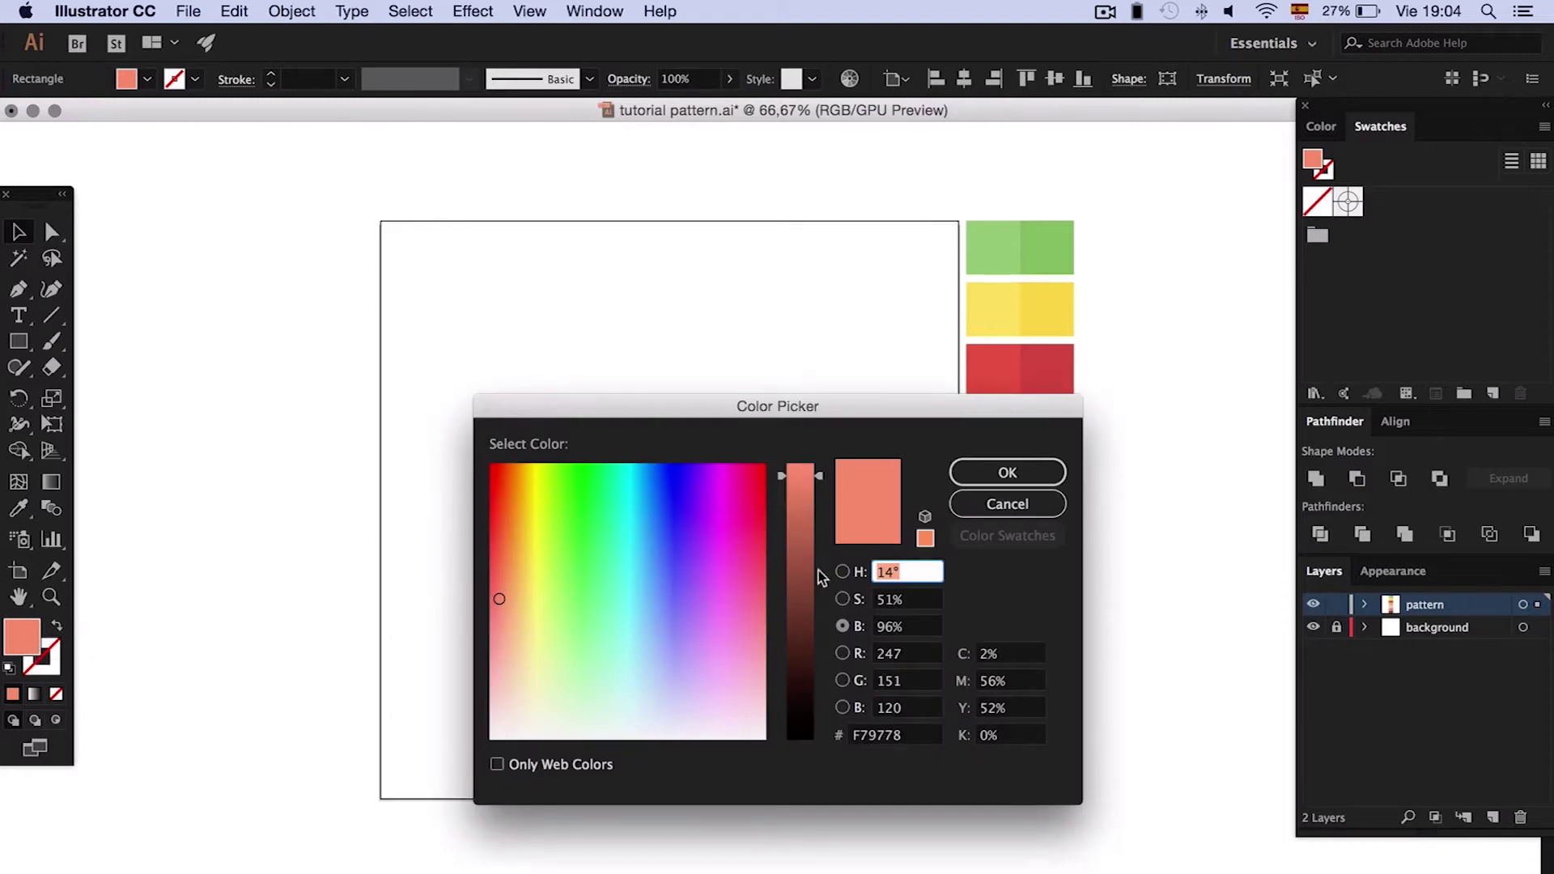
pyautogui.click(843, 598)
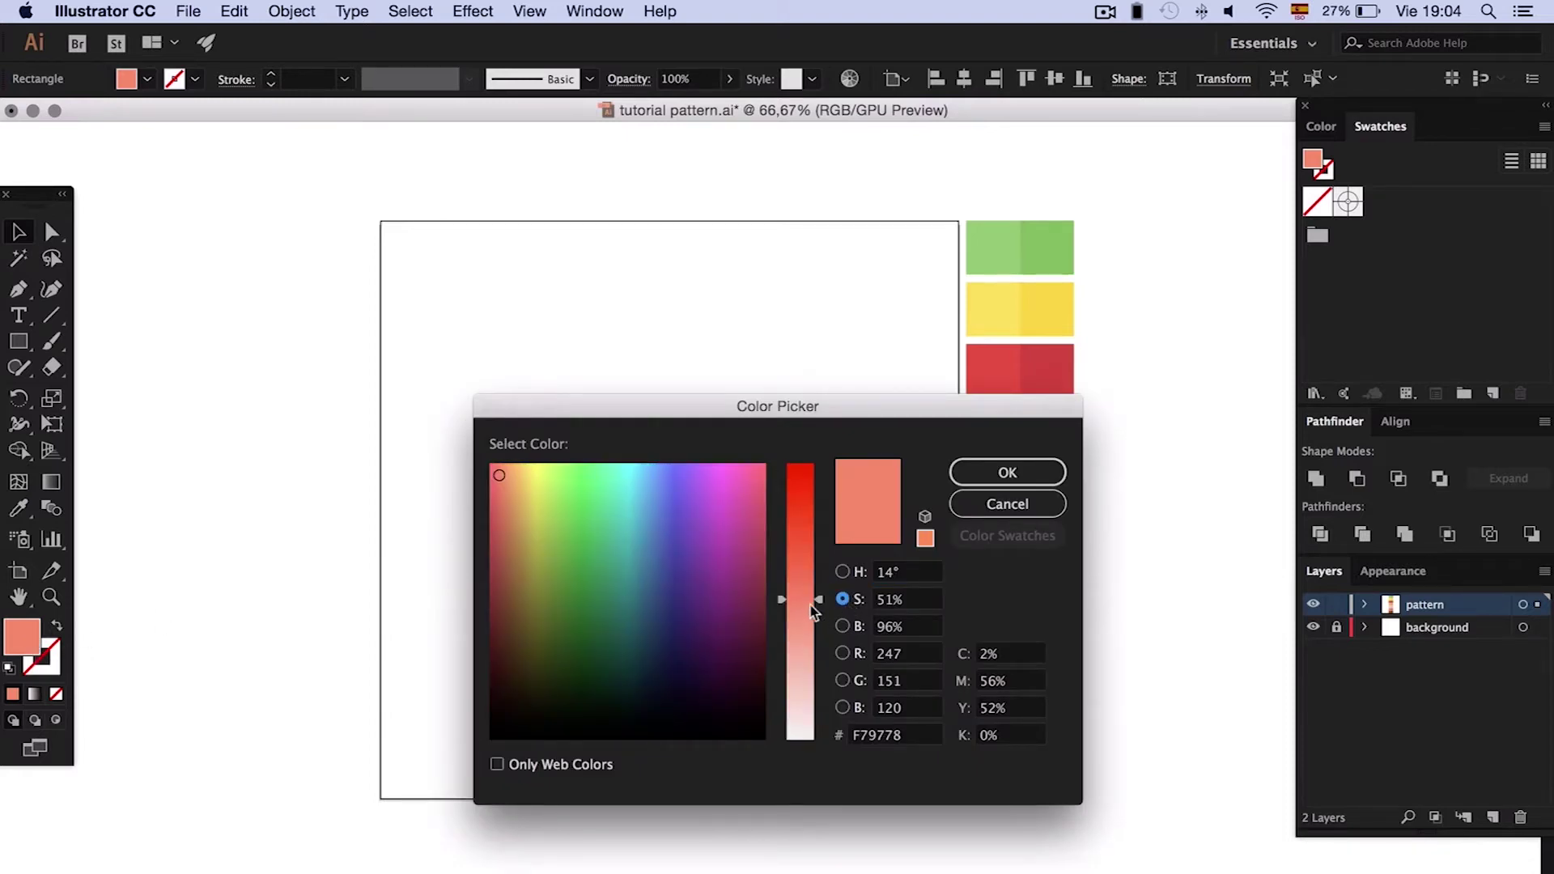
pyautogui.moveTo(802, 474); pyautogui.dragTo(818, 618)
pyautogui.click(890, 526)
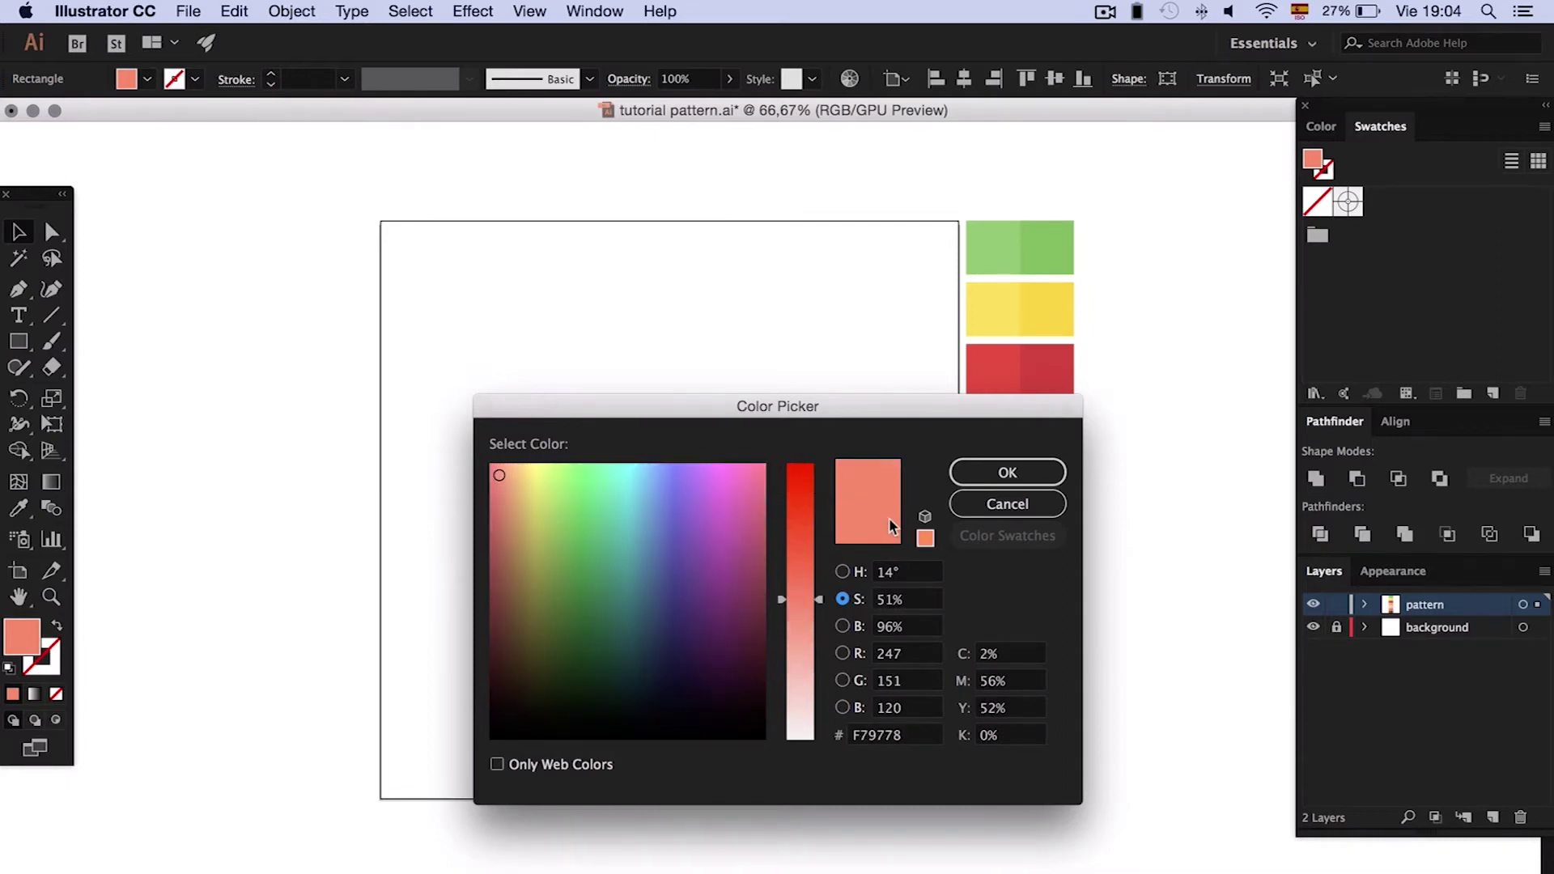
pyautogui.click(1039, 465)
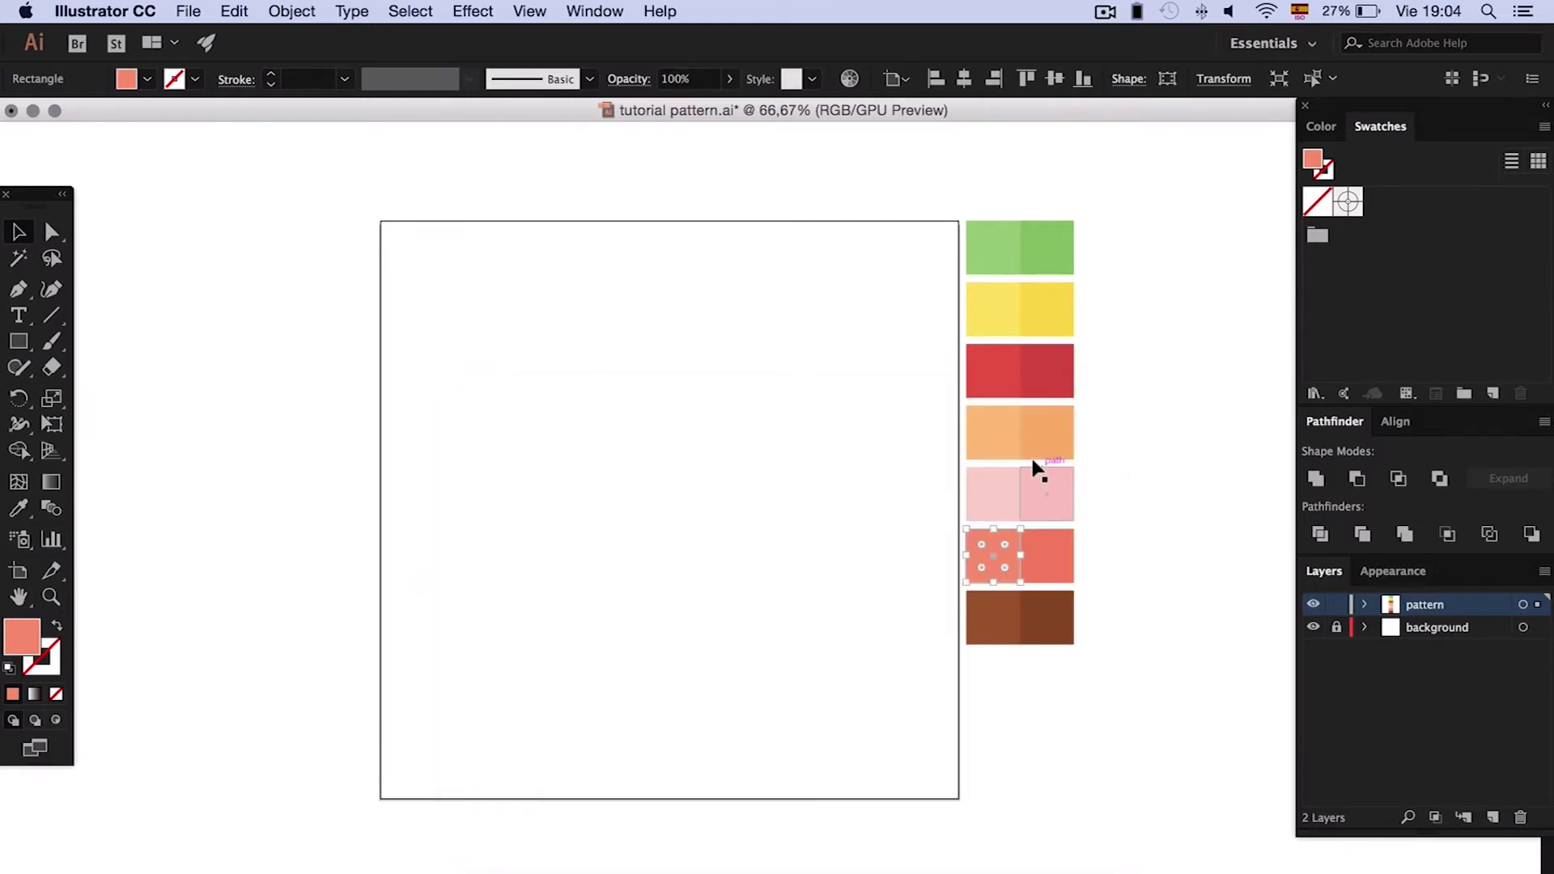
# - Marquee-select all the rectangles in the swatch column
pyautogui.click(1089, 546)
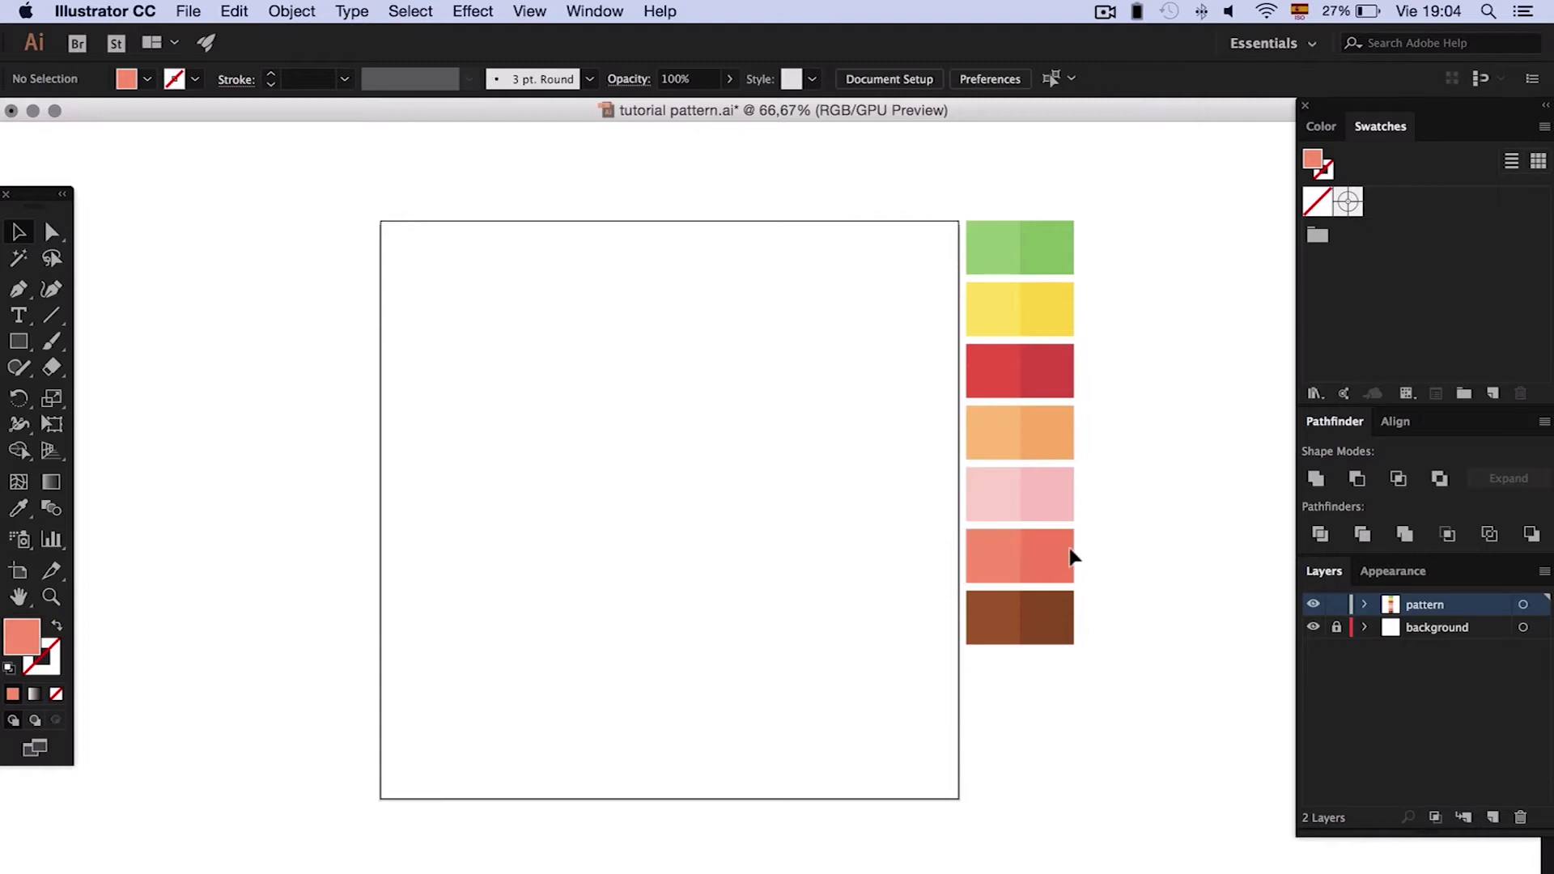
pyautogui.click(1049, 553)
pyautogui.click(1143, 537)
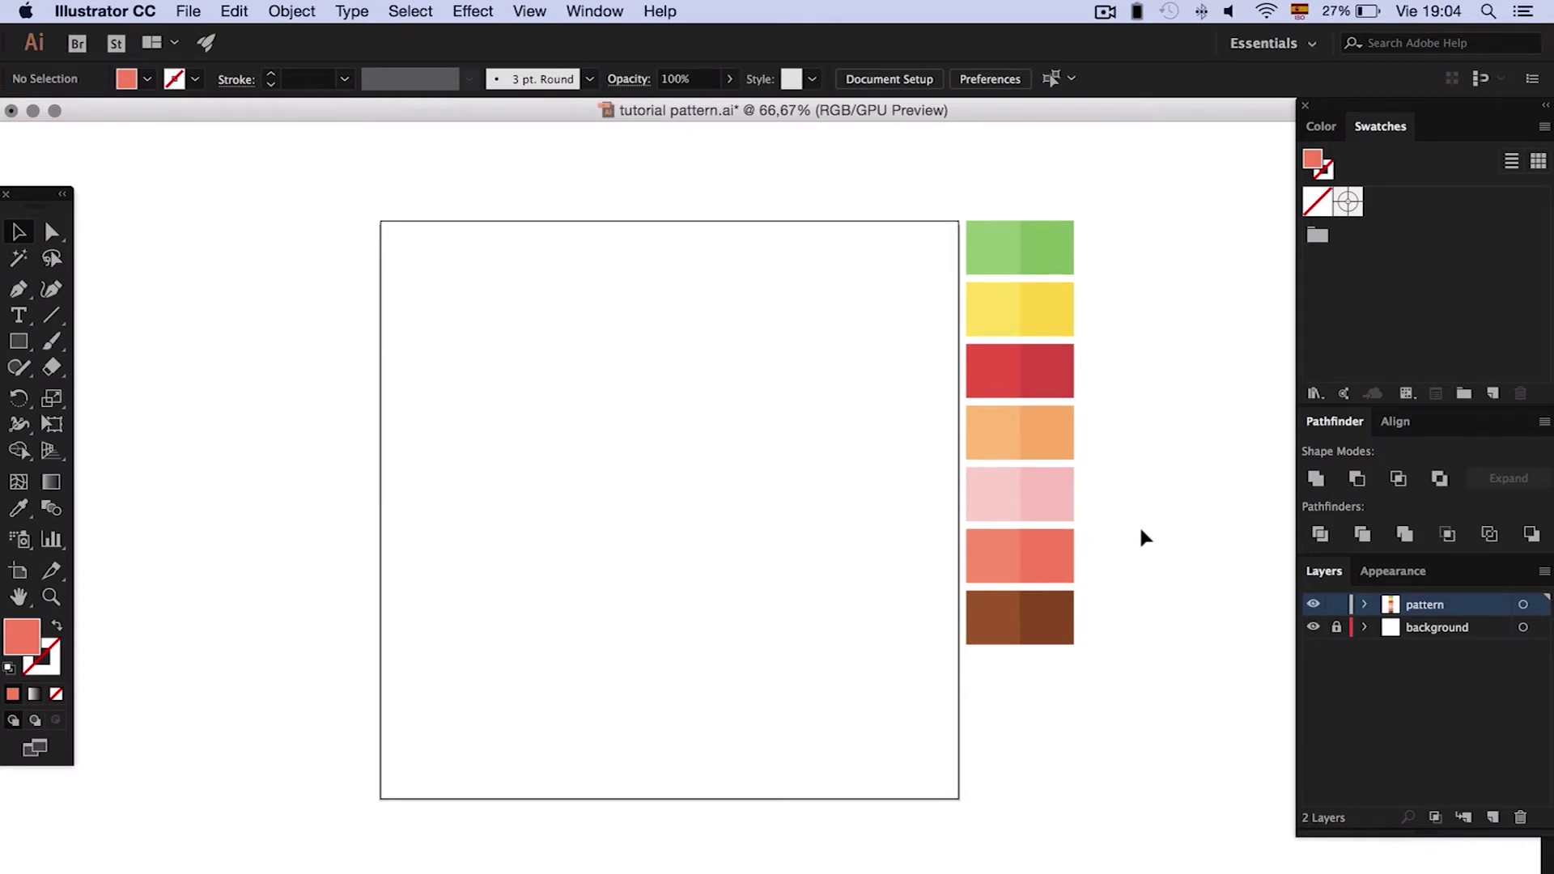
pyautogui.moveTo(1085, 200); pyautogui.dragTo(947, 655)
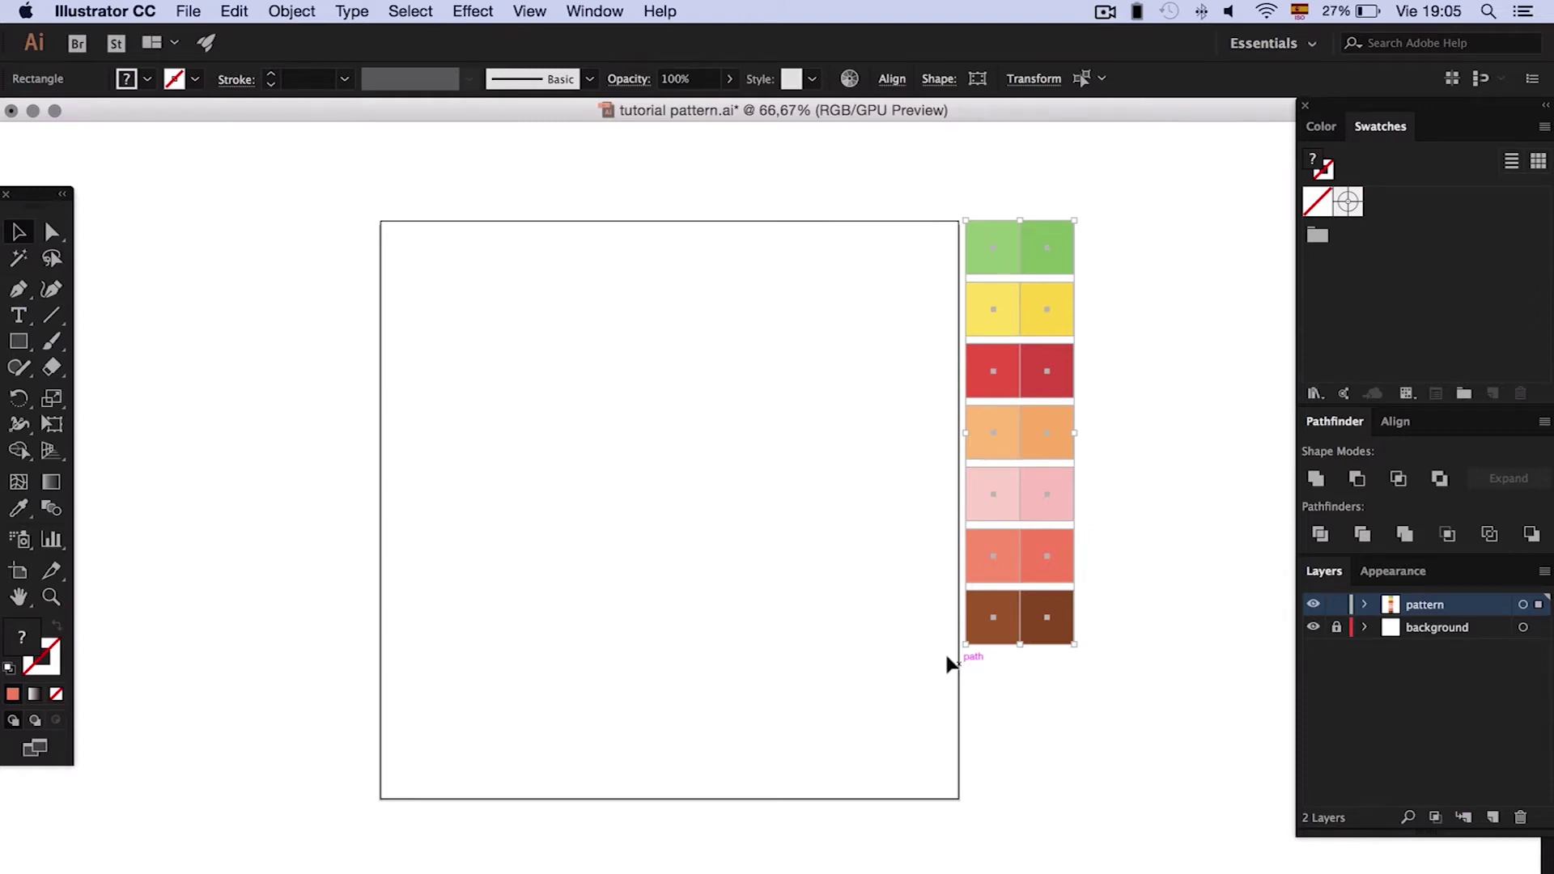
# - Save the selected colours as 'Color Group Carnival' and delete the swatch rectangles
pyautogui.click(1463, 395)
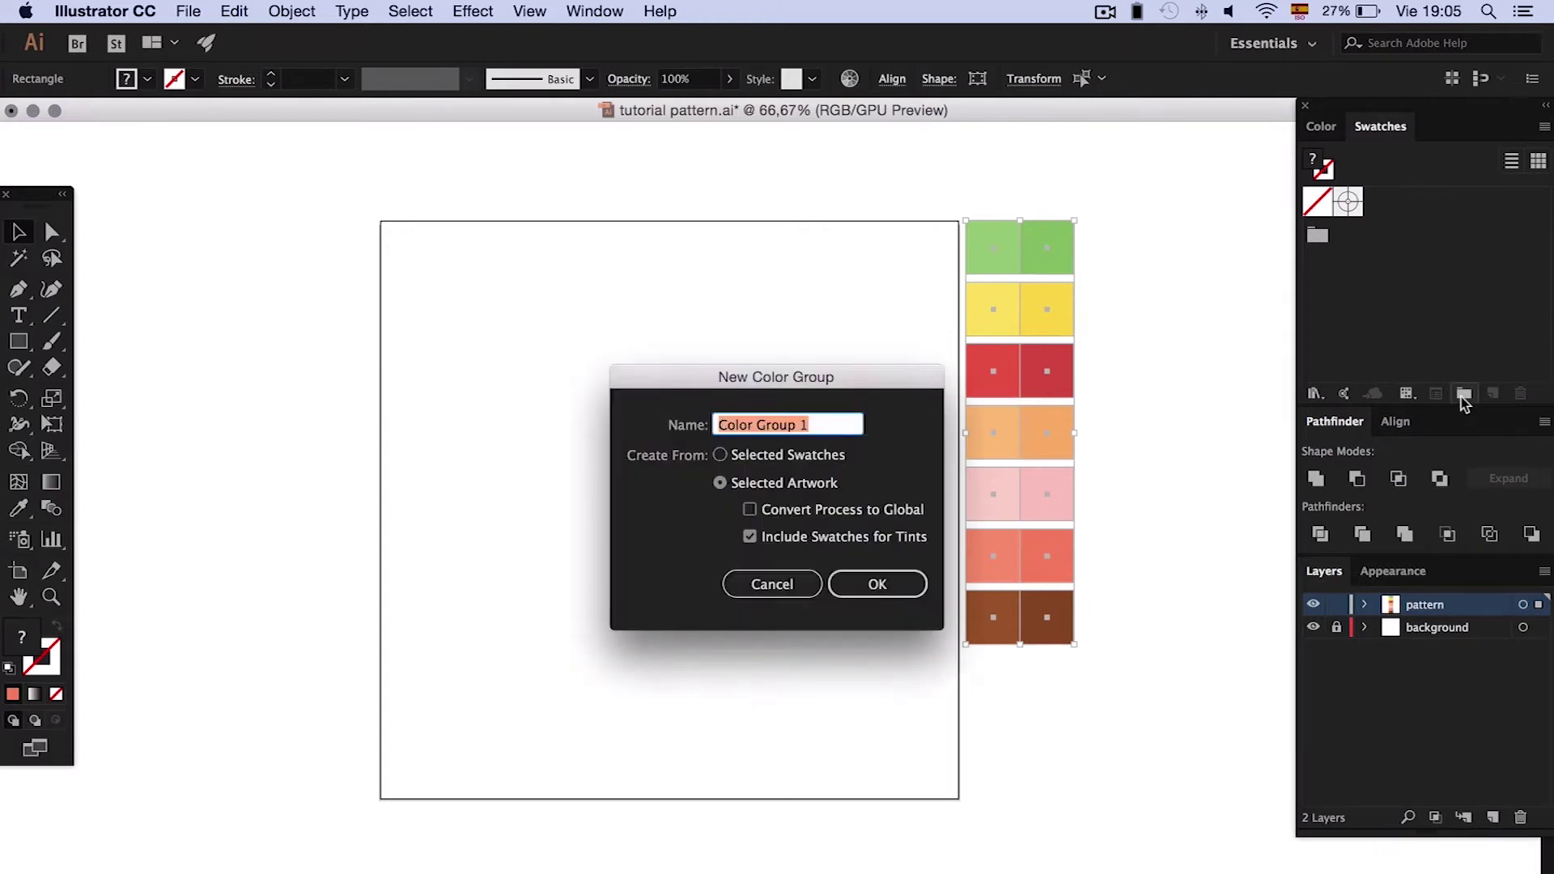
pyautogui.click(825, 425)
pyautogui.press('BackSpace')
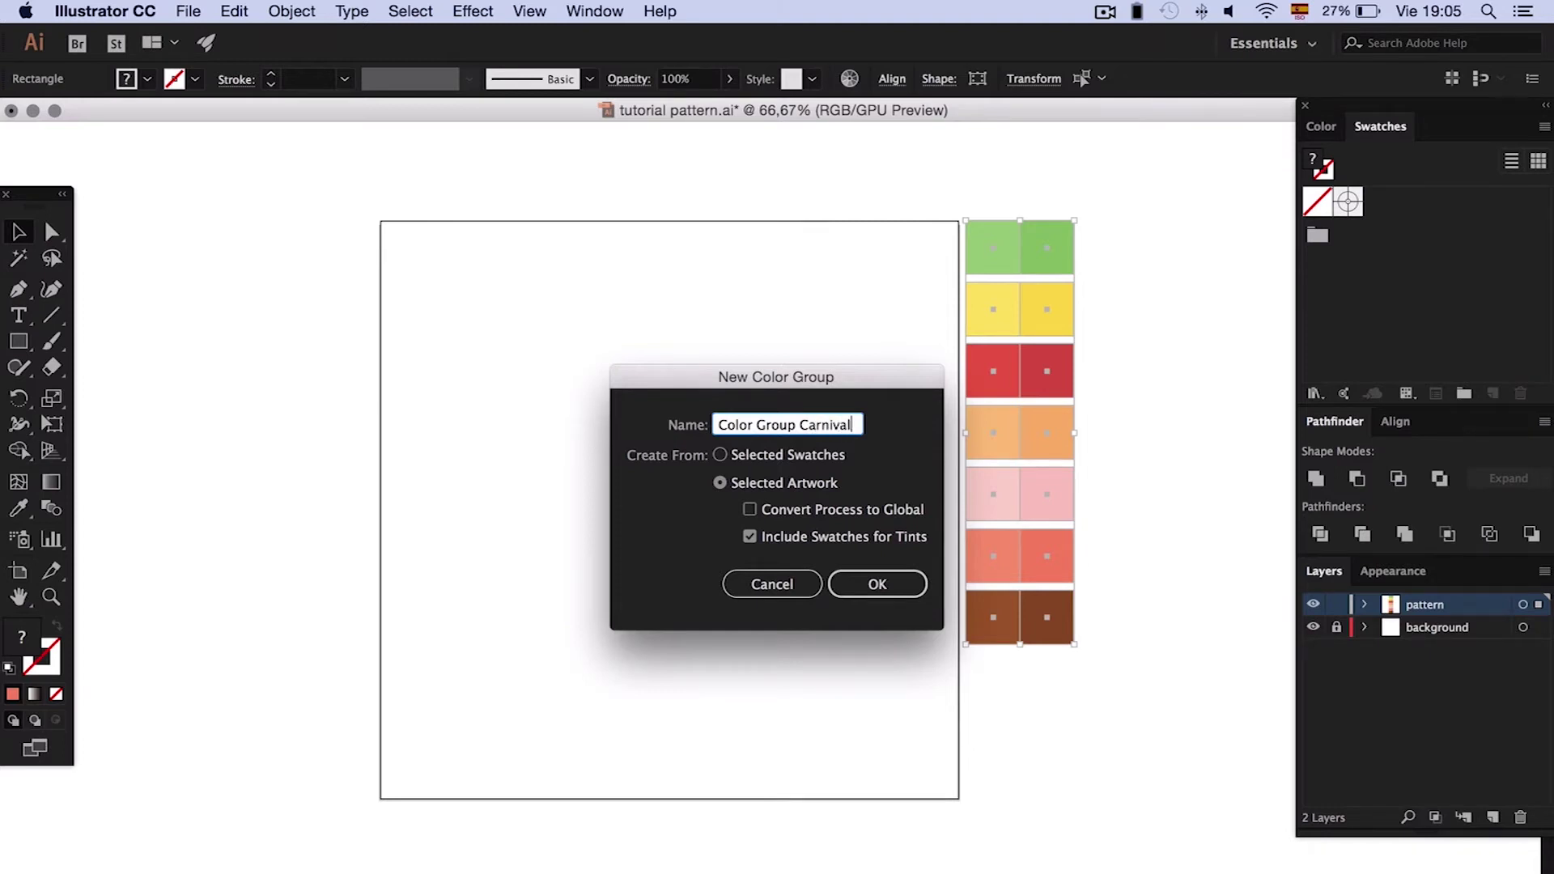
pyautogui.click(877, 583)
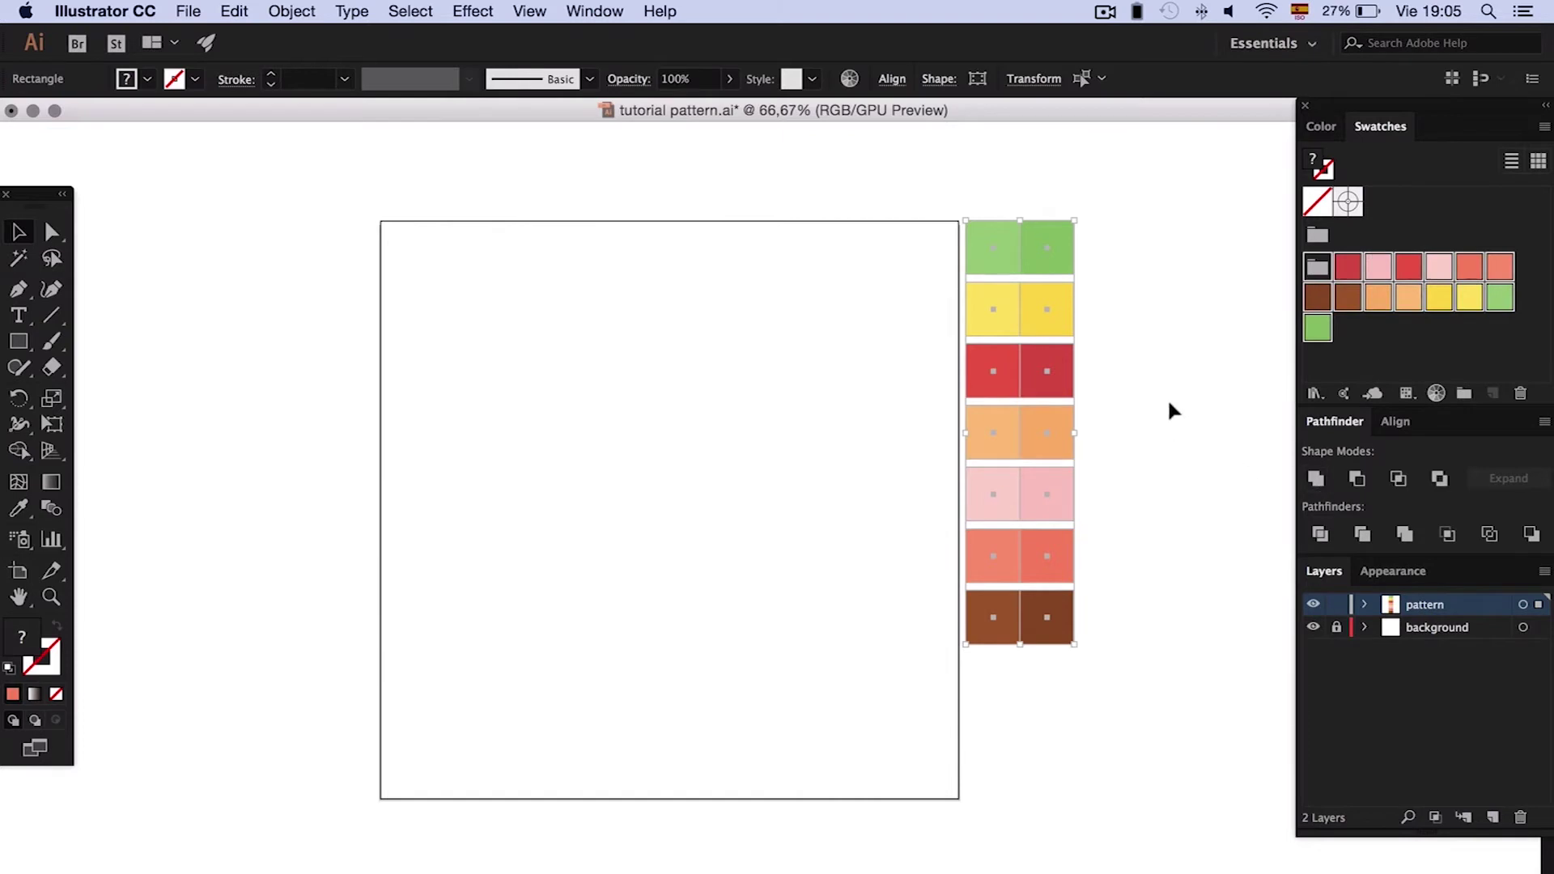
pyautogui.press('Delete')
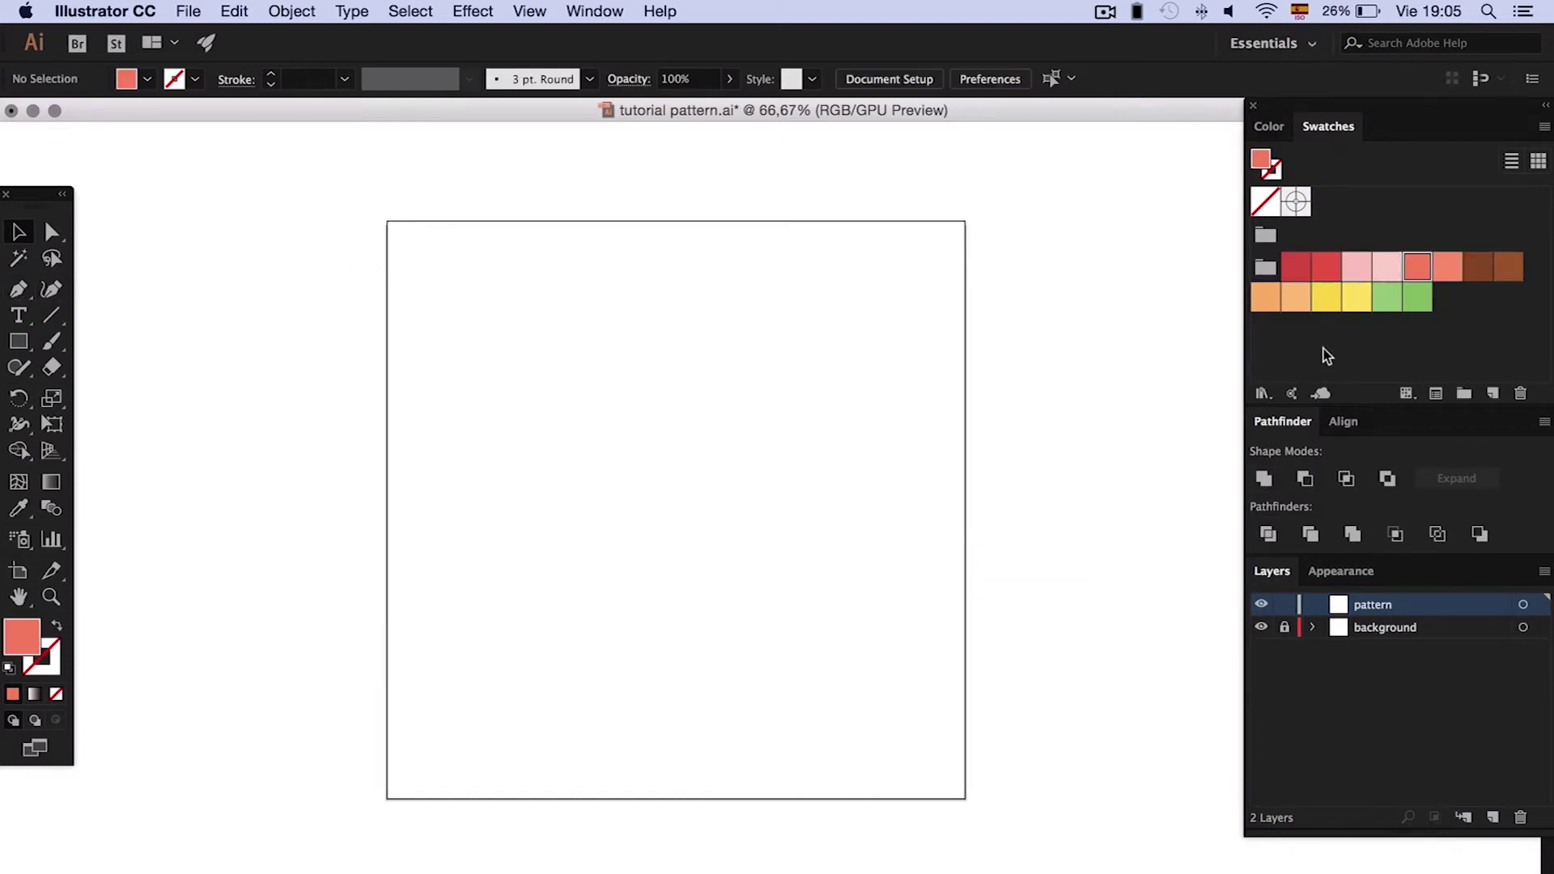
# - Draw a small red rectangle in the artboard's upper left
pyautogui.click(1325, 266)
pyautogui.click(21, 291)
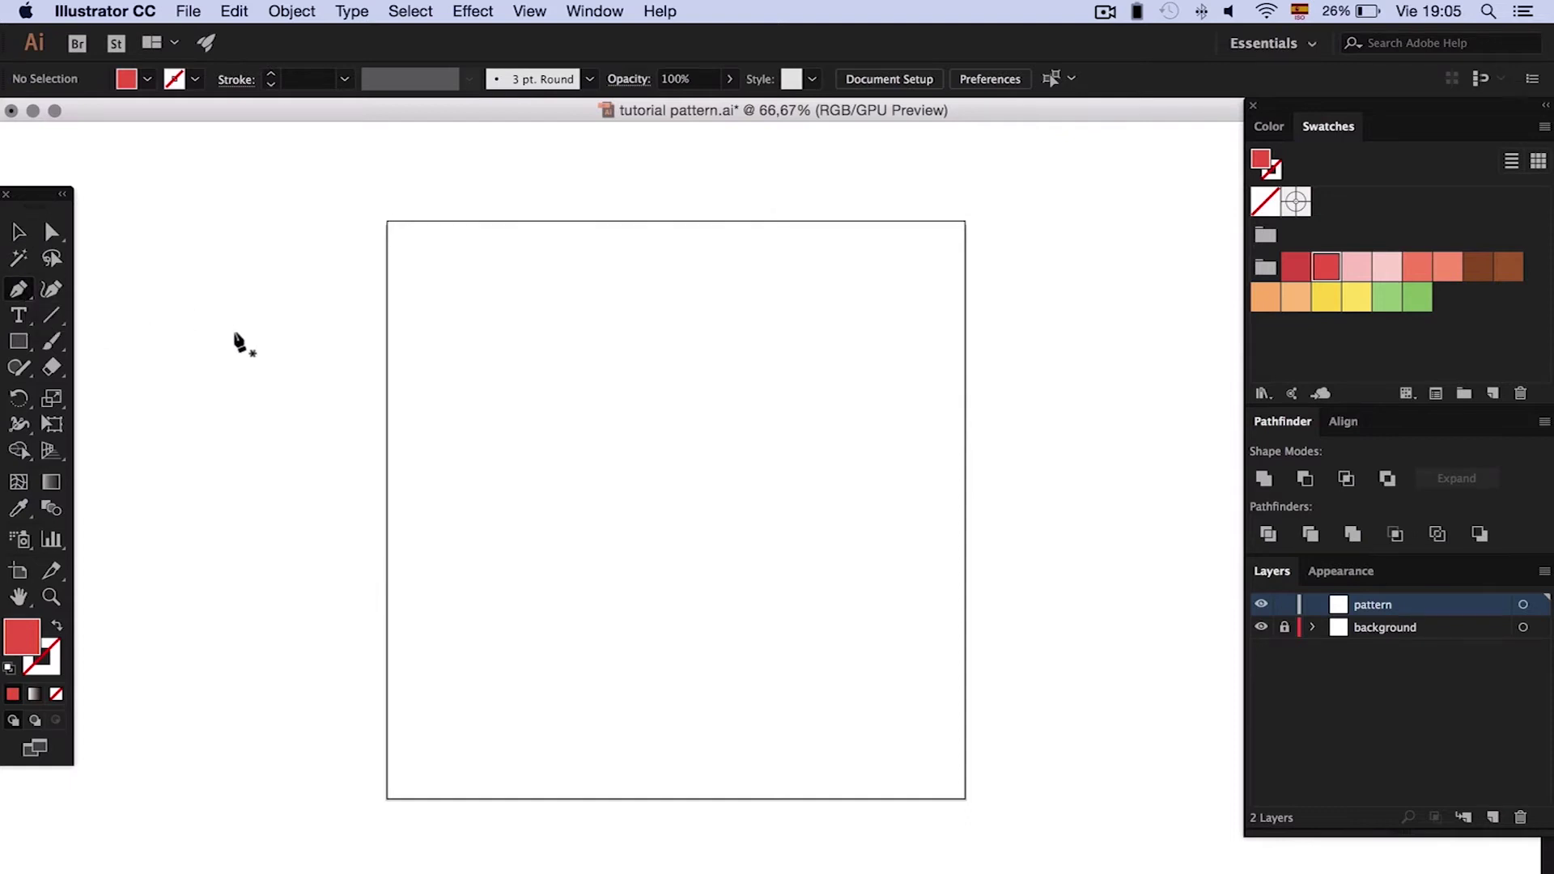
pyautogui.click(20, 342)
pyautogui.moveTo(466, 367); pyautogui.dragTo(530, 417)
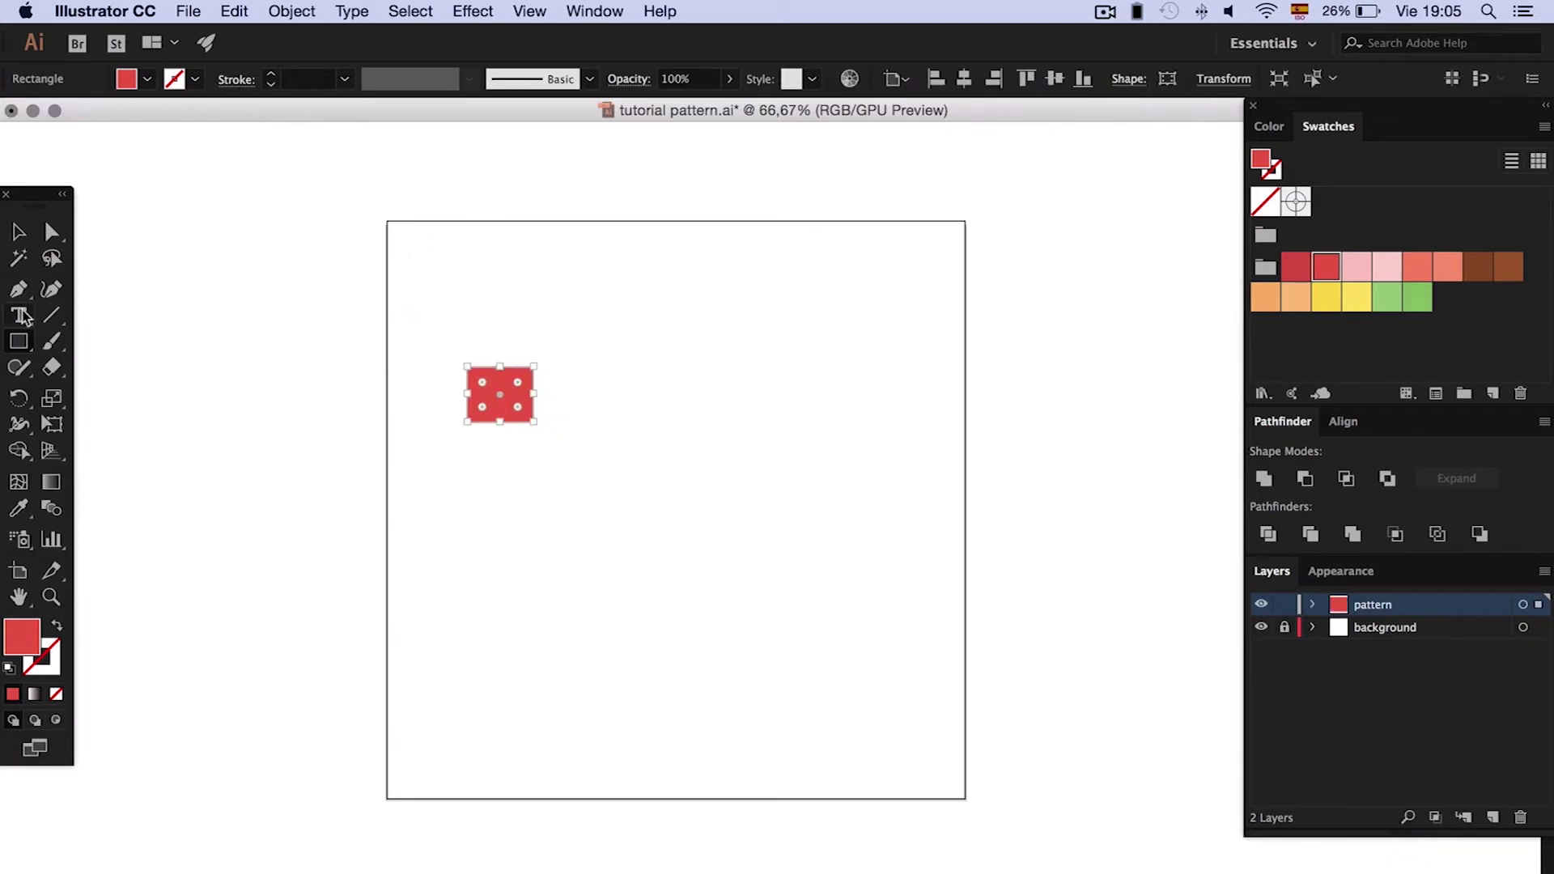
# - Add an anchor midway on the right edge and nudge it left to notch the flag
pyautogui.click(18, 289)
pyautogui.moveTo(18, 290); pyautogui.dragTo(162, 315)
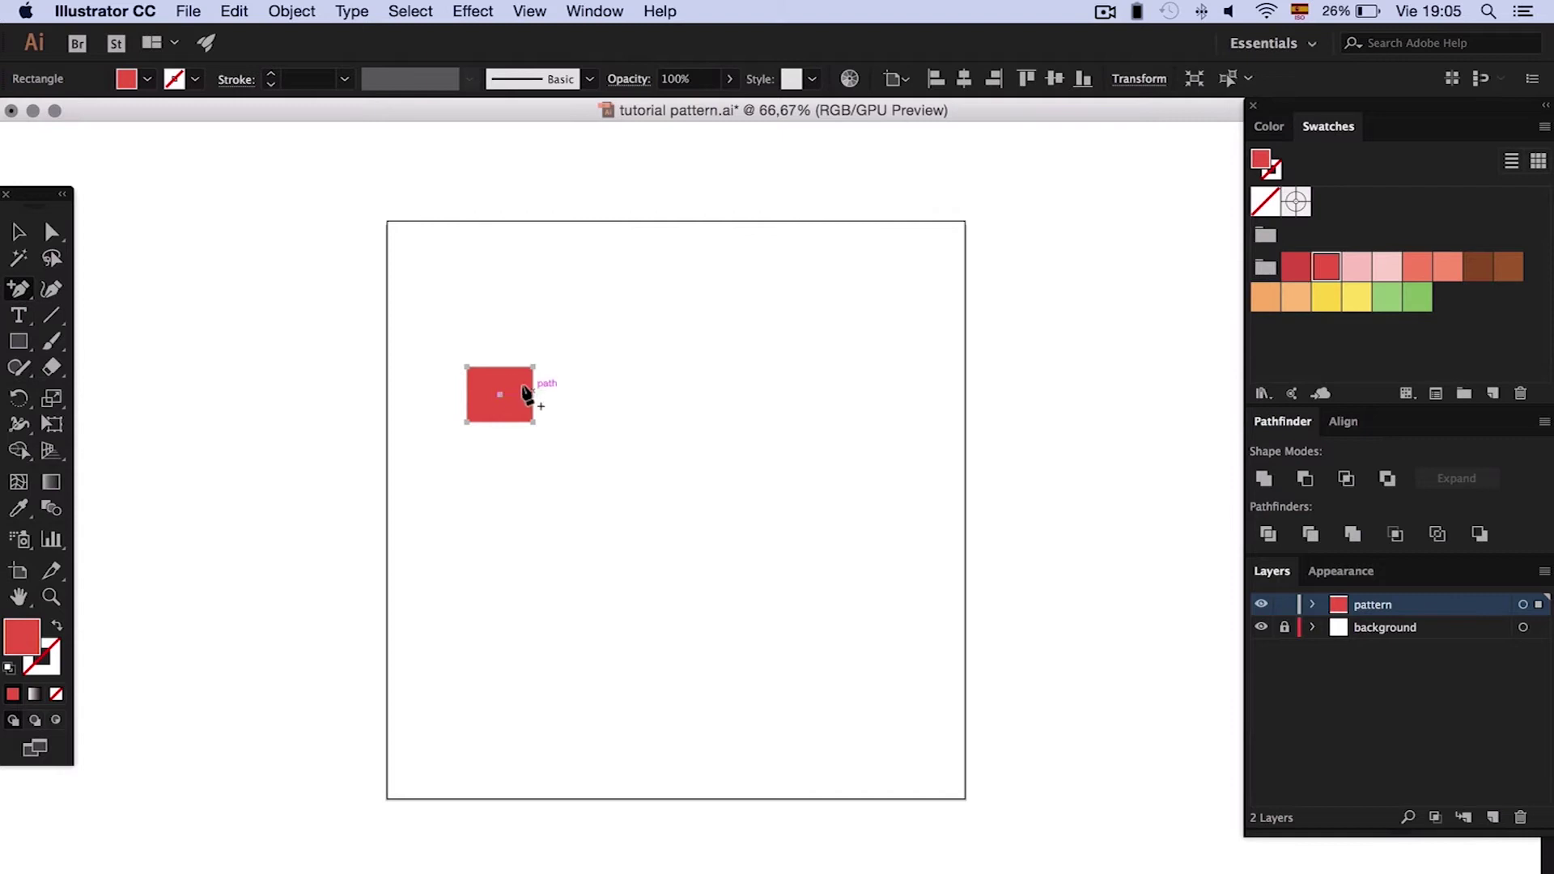
pyautogui.click(527, 394)
pyautogui.press('a')
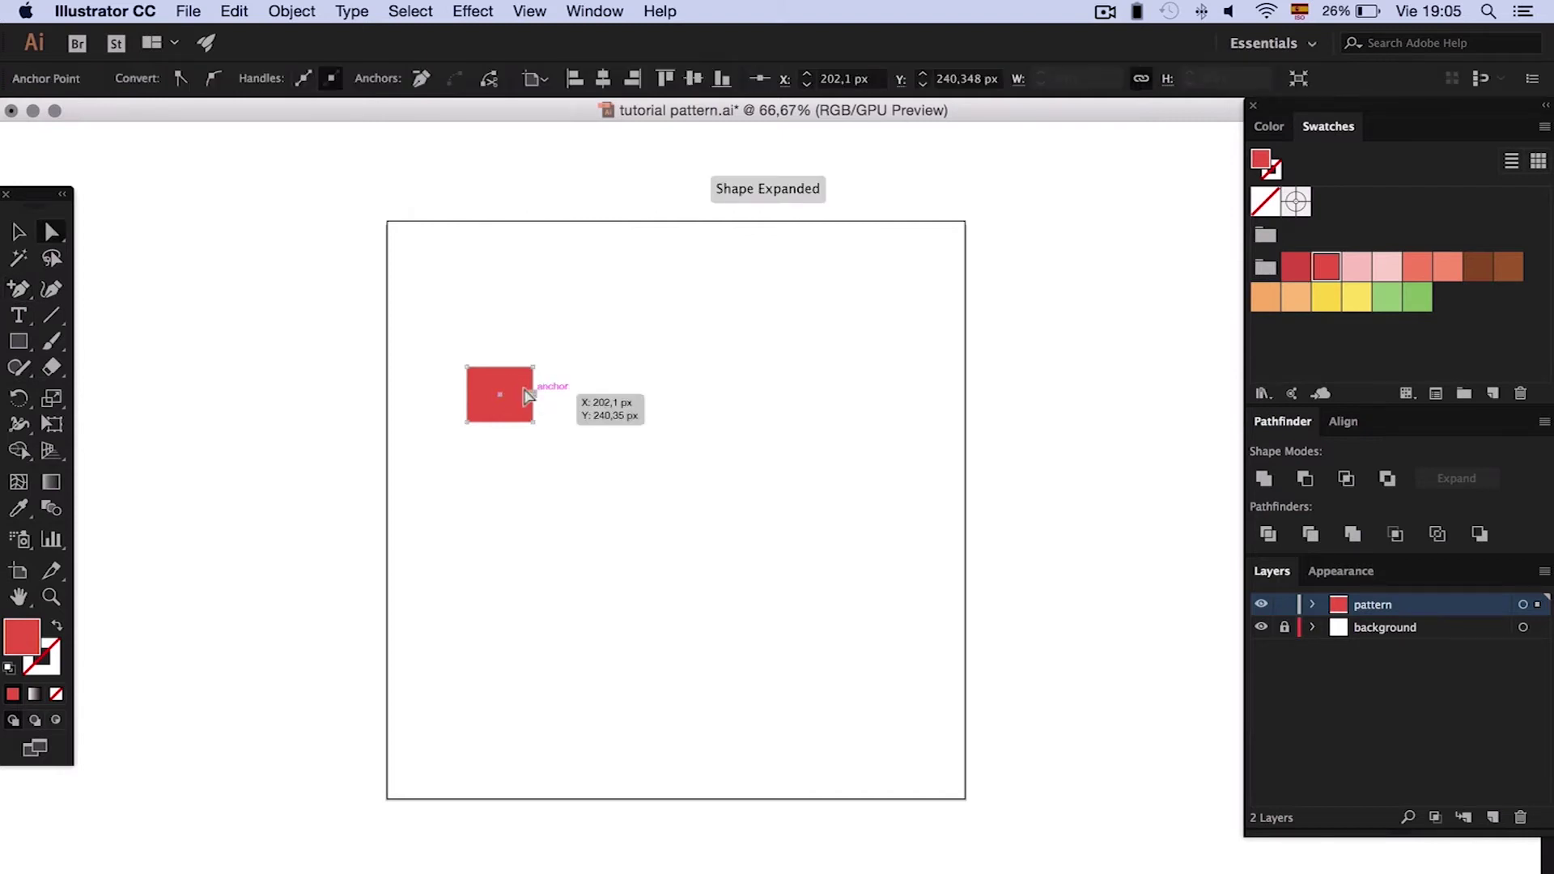
pyautogui.click(527, 394)
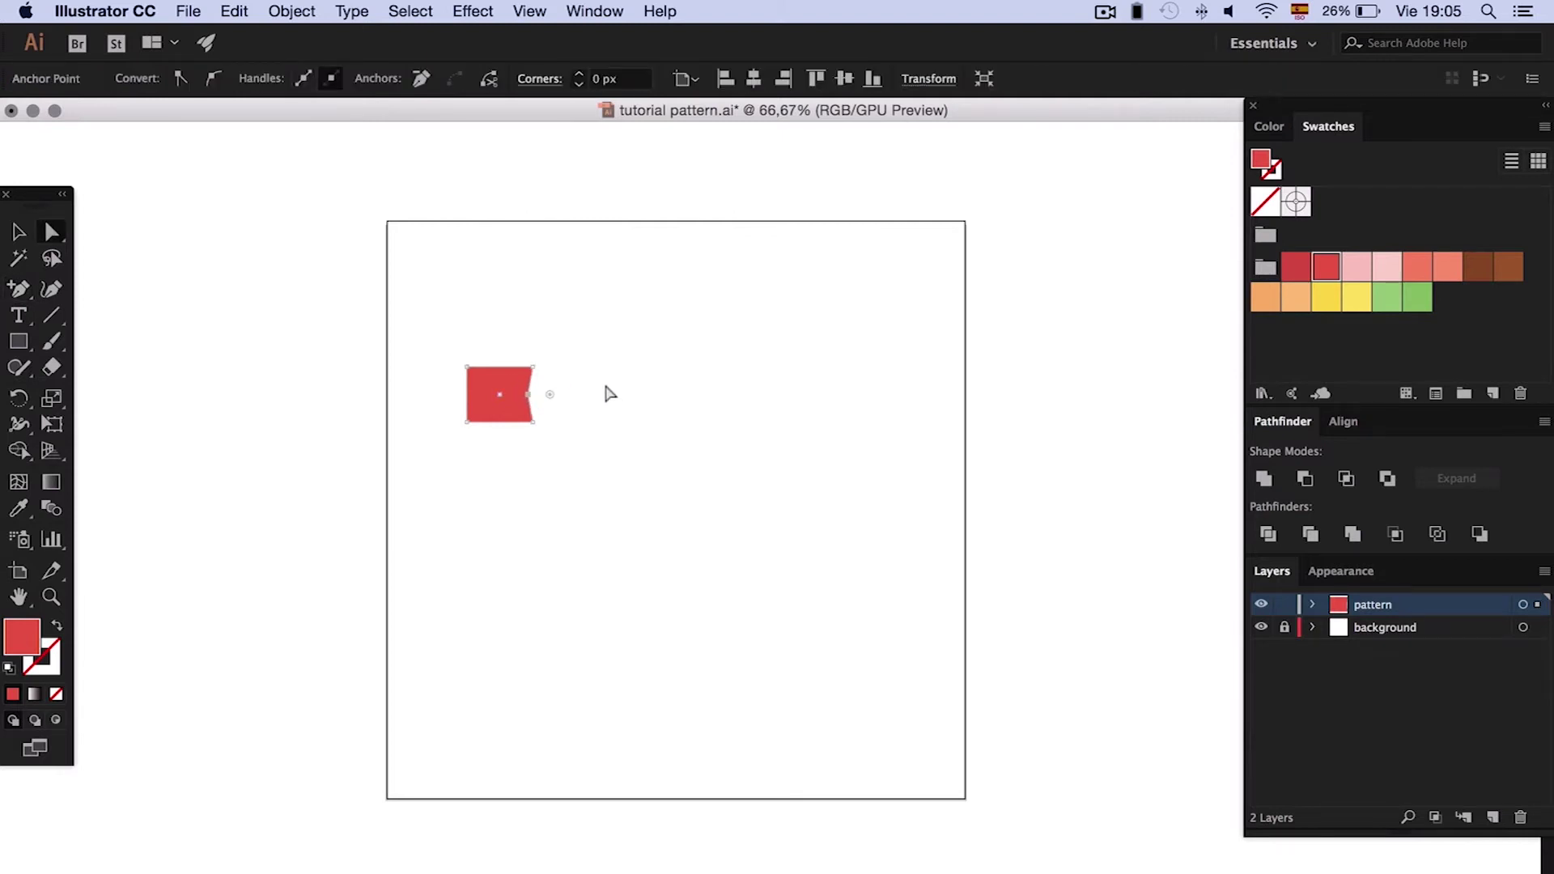
pyautogui.press('Left')
pyautogui.press('Left')
pyautogui.press('Left')
pyautogui.press('Left')
pyautogui.press('Left')
pyautogui.press('Left')
pyautogui.press('Left')
pyautogui.press('Left')
pyautogui.press('Left')
pyautogui.press('Left')
pyautogui.click(628, 385)
pyautogui.hscroll(-3, 628, 384)
pyautogui.press('super+equal')
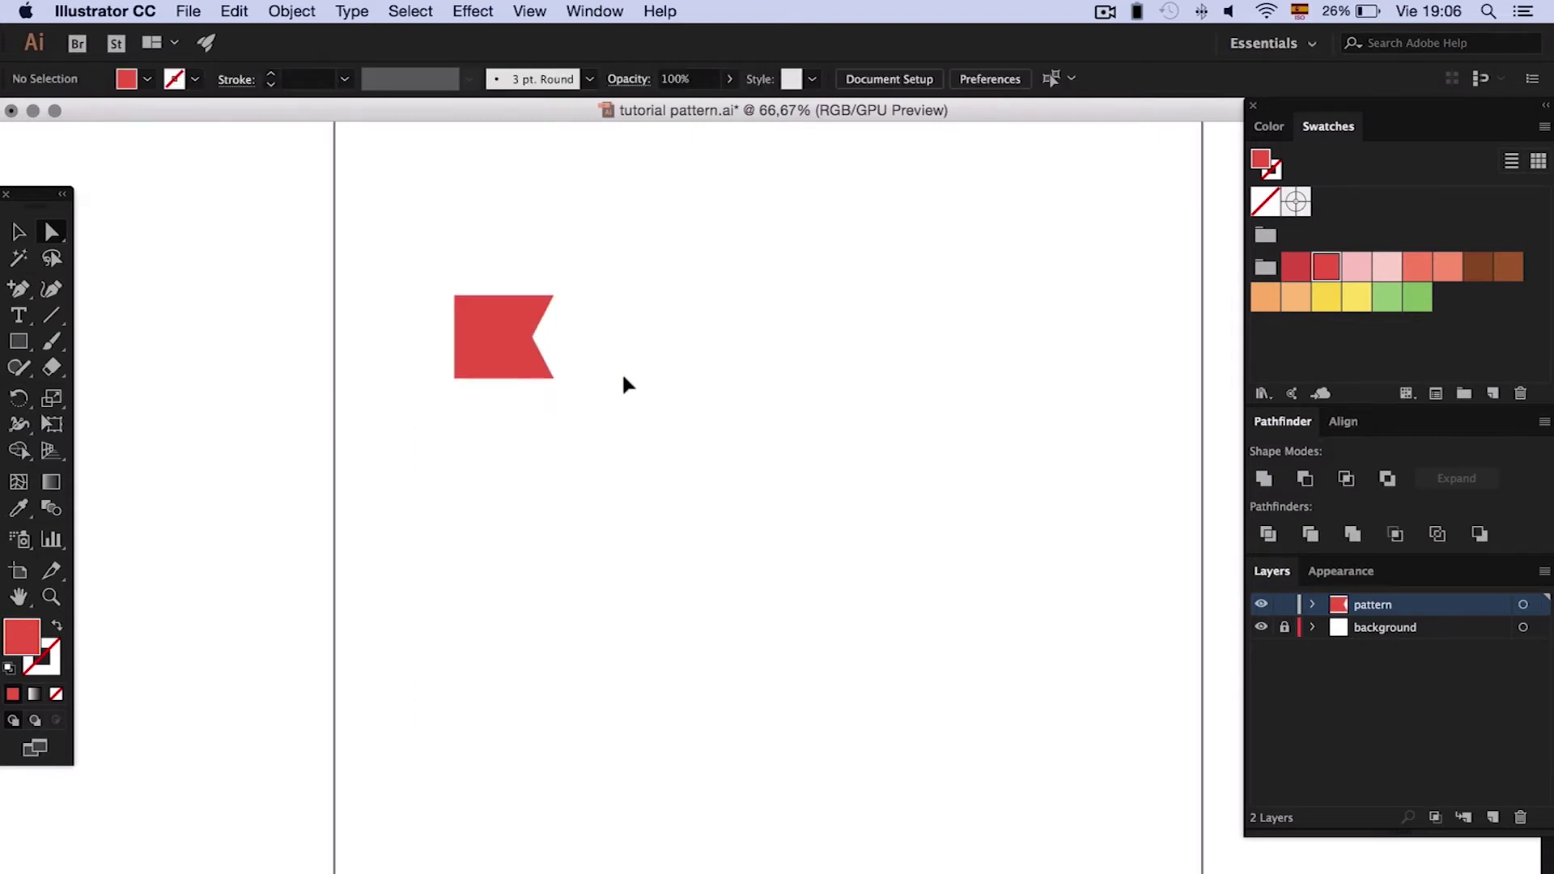
pyautogui.click(605, 339)
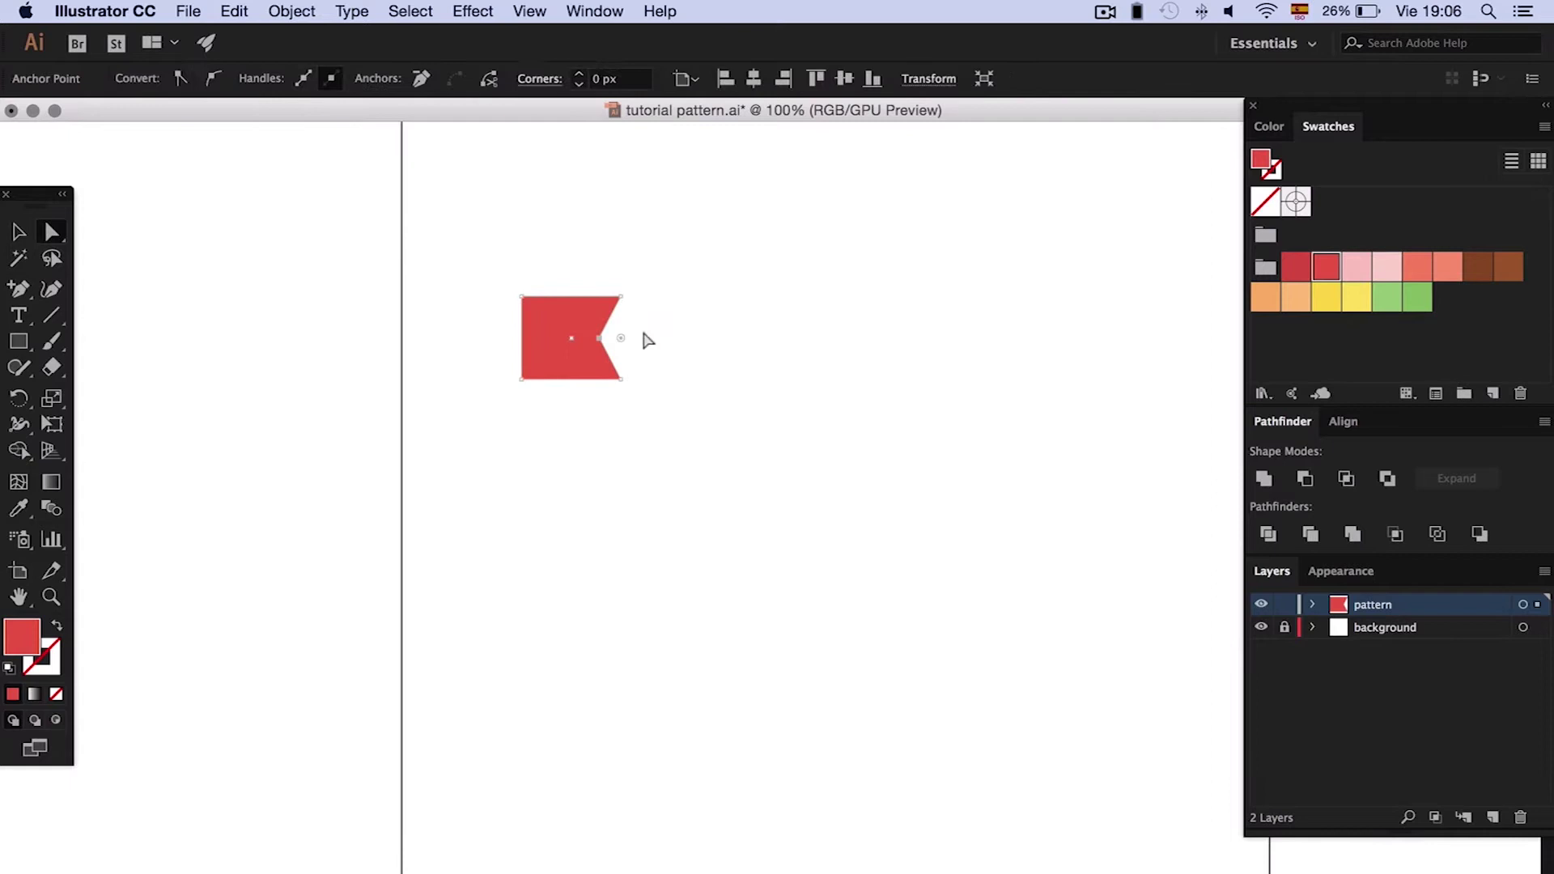
# - Draw a vertical flagpole line down from the flag's bottom-left corner
pyautogui.click(139, 328)
pyautogui.click(51, 315)
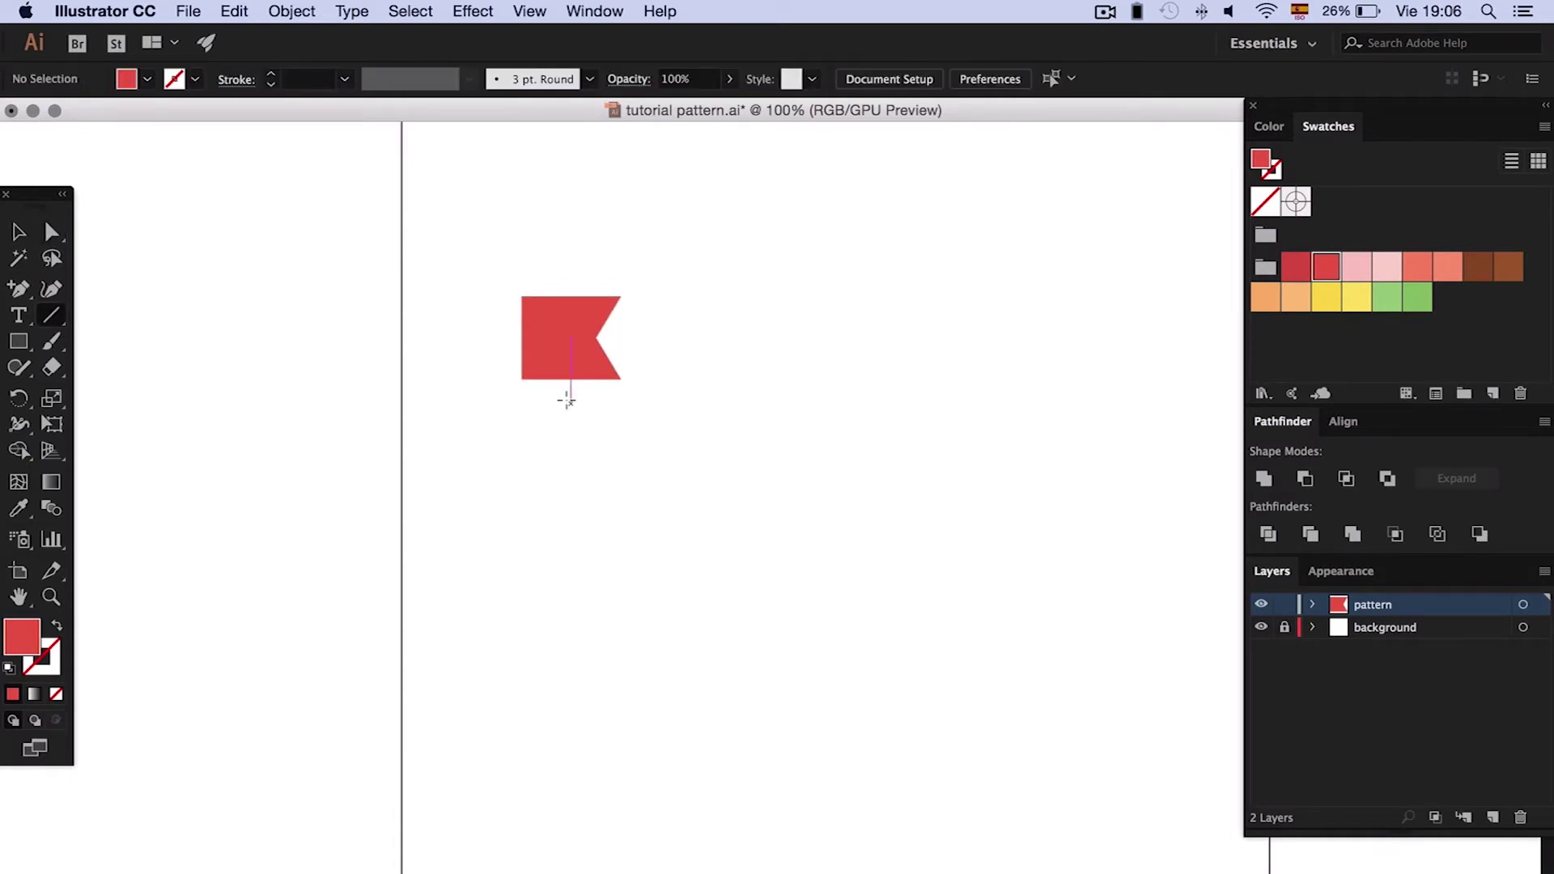
pyautogui.moveTo(522, 379); pyautogui.dragTo(522, 472)
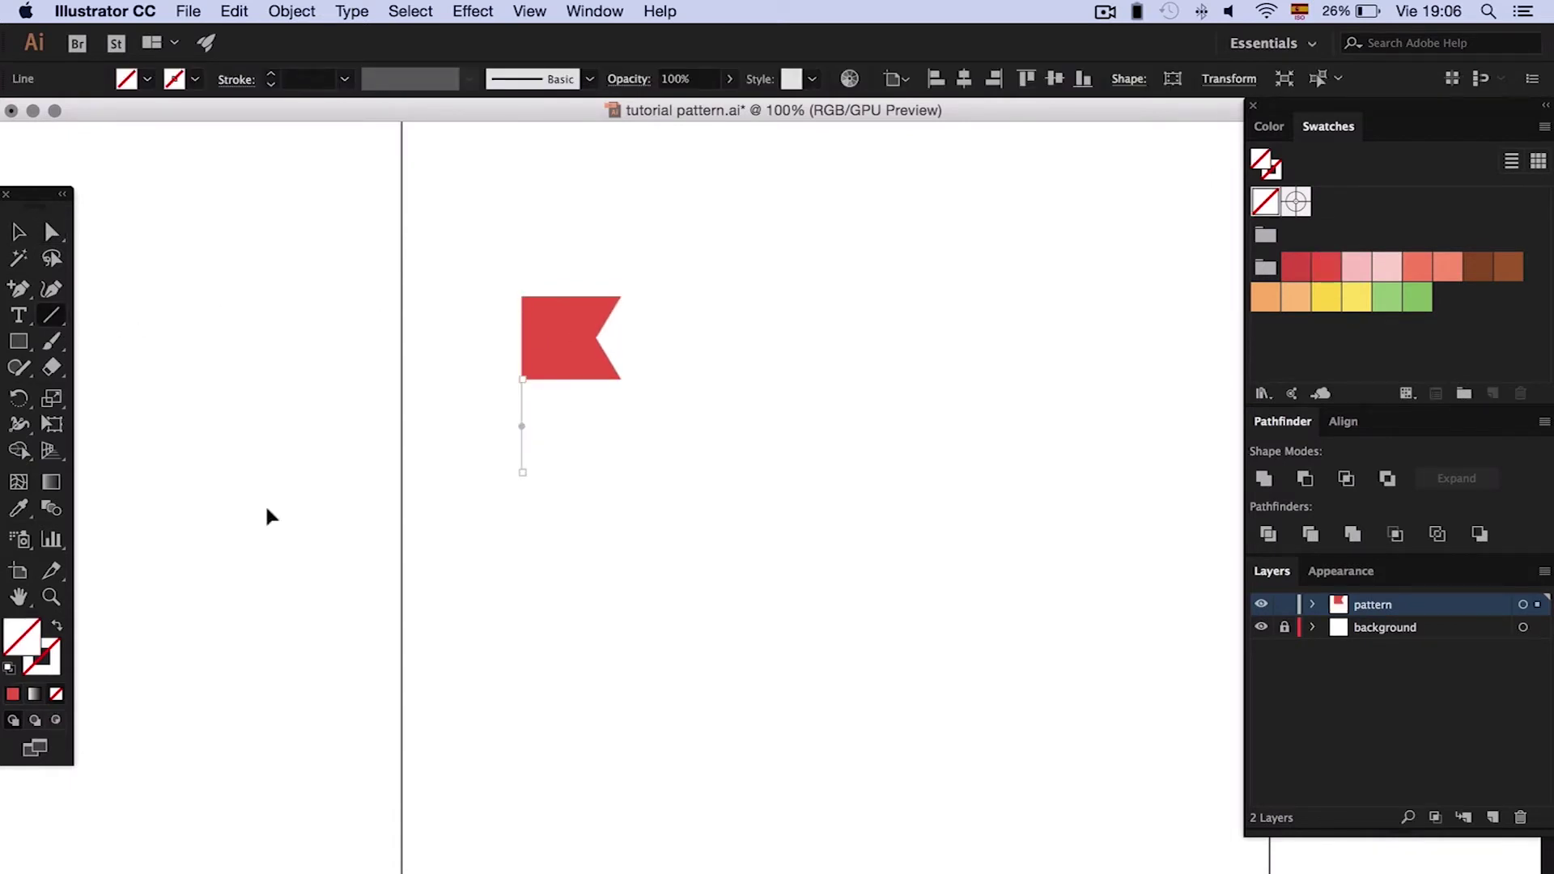
pyautogui.press('v')
pyautogui.click(61, 651)
# - Give the flagpole a brown 7 px stroke
pyautogui.click(1334, 126)
pyautogui.click(1478, 267)
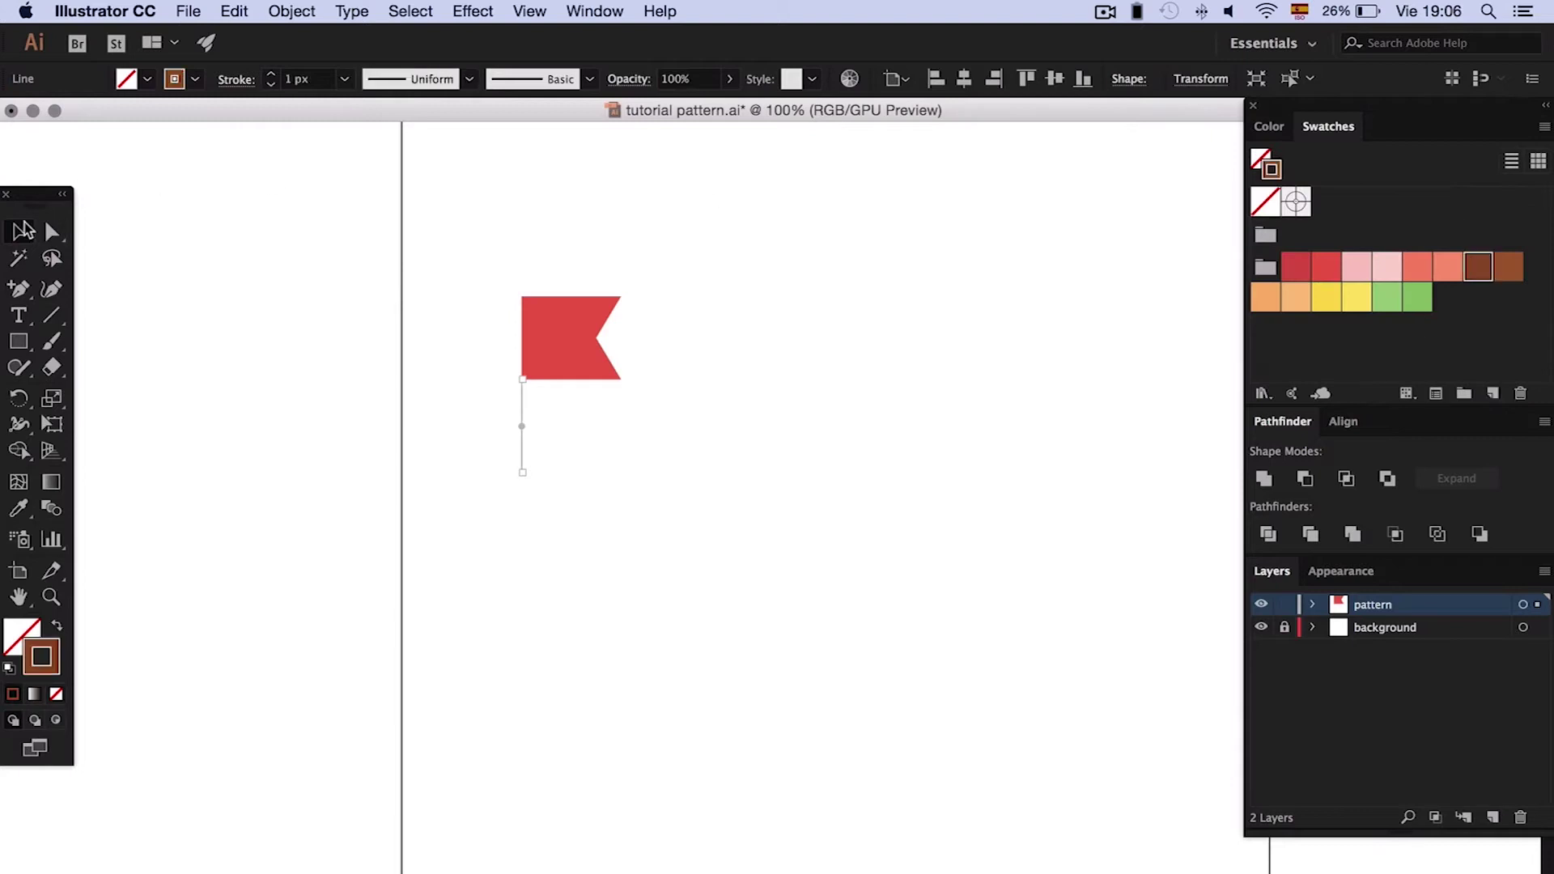
pyautogui.click(272, 74)
pyautogui.click(272, 74)
pyautogui.click(272, 74)
pyautogui.click(272, 74)
pyautogui.click(272, 74)
pyautogui.click(237, 78)
pyautogui.click(273, 73)
pyautogui.click(273, 73)
# - Select the red flag and its pole together and group them
pyautogui.click(535, 445)
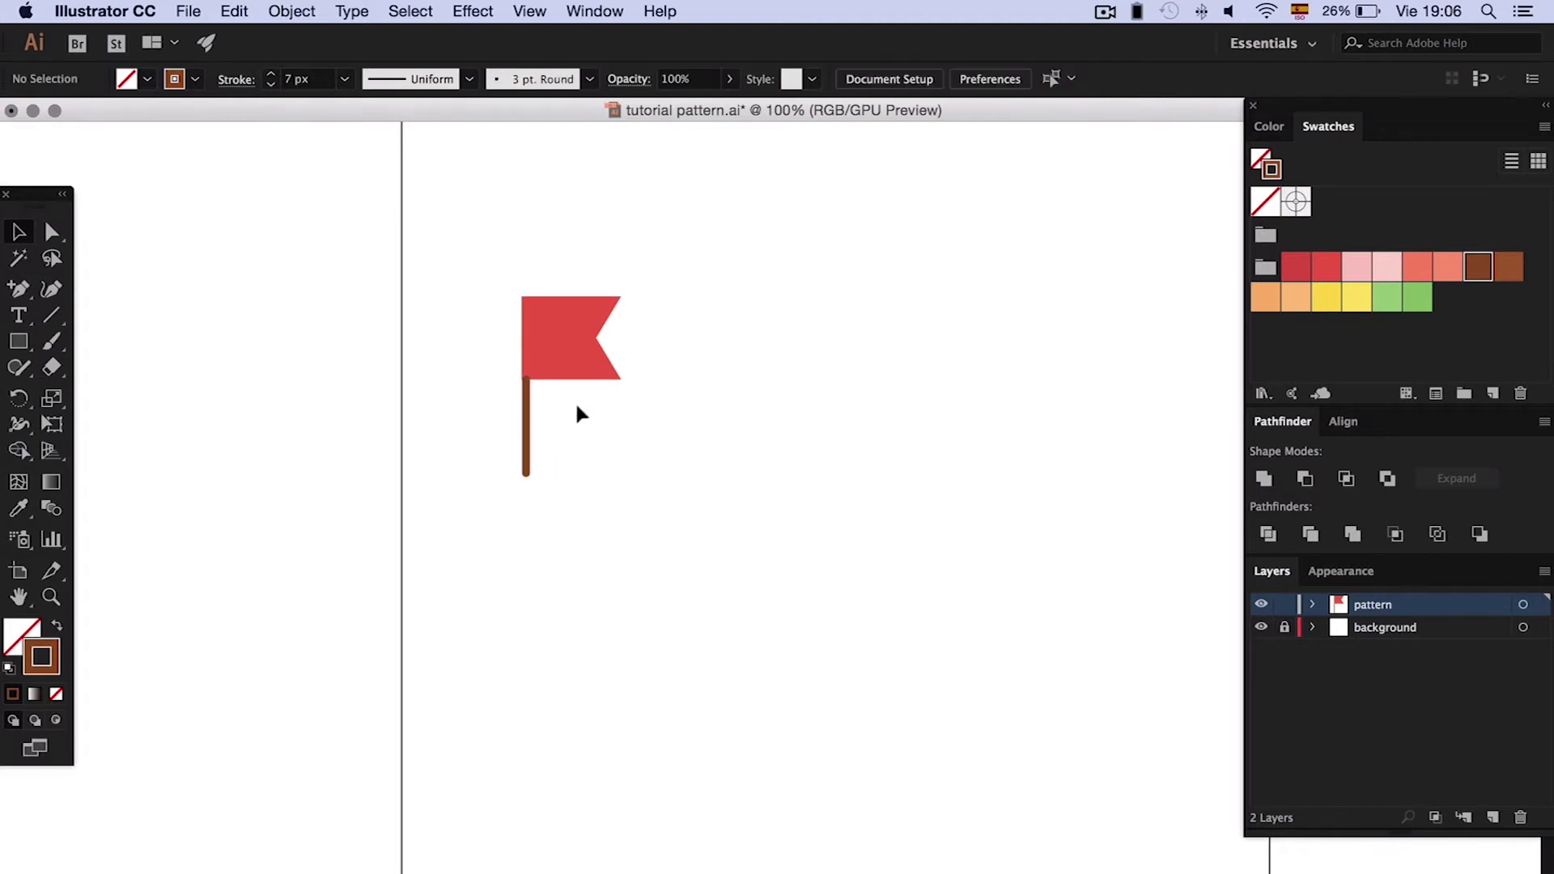
pyautogui.click(577, 344)
pyautogui.click(512, 434)
pyautogui.rightClick(527, 423)
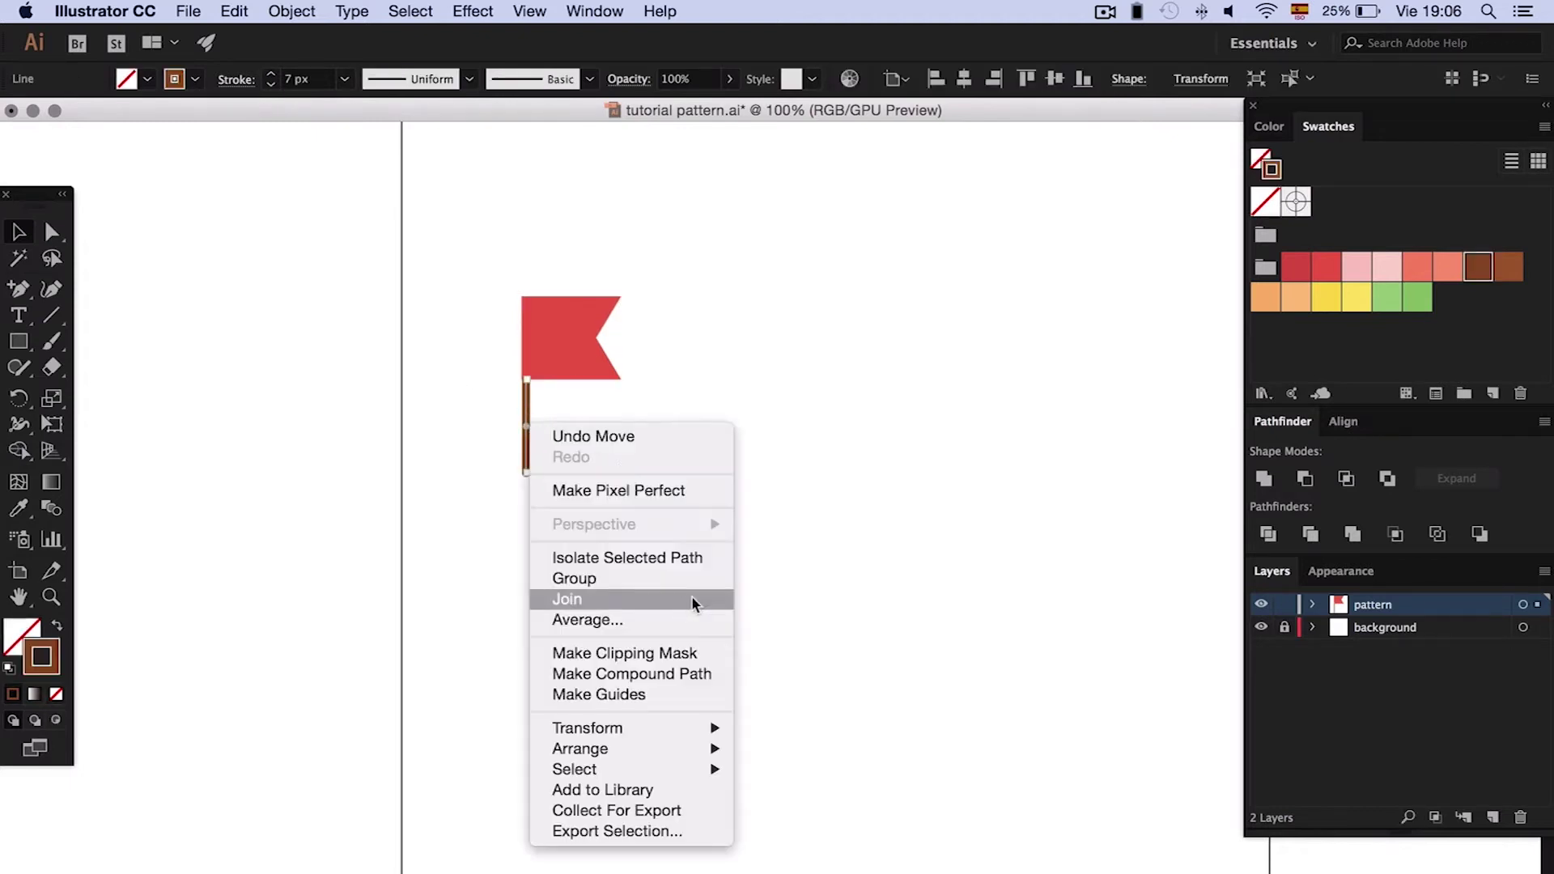
pyautogui.click(790, 494)
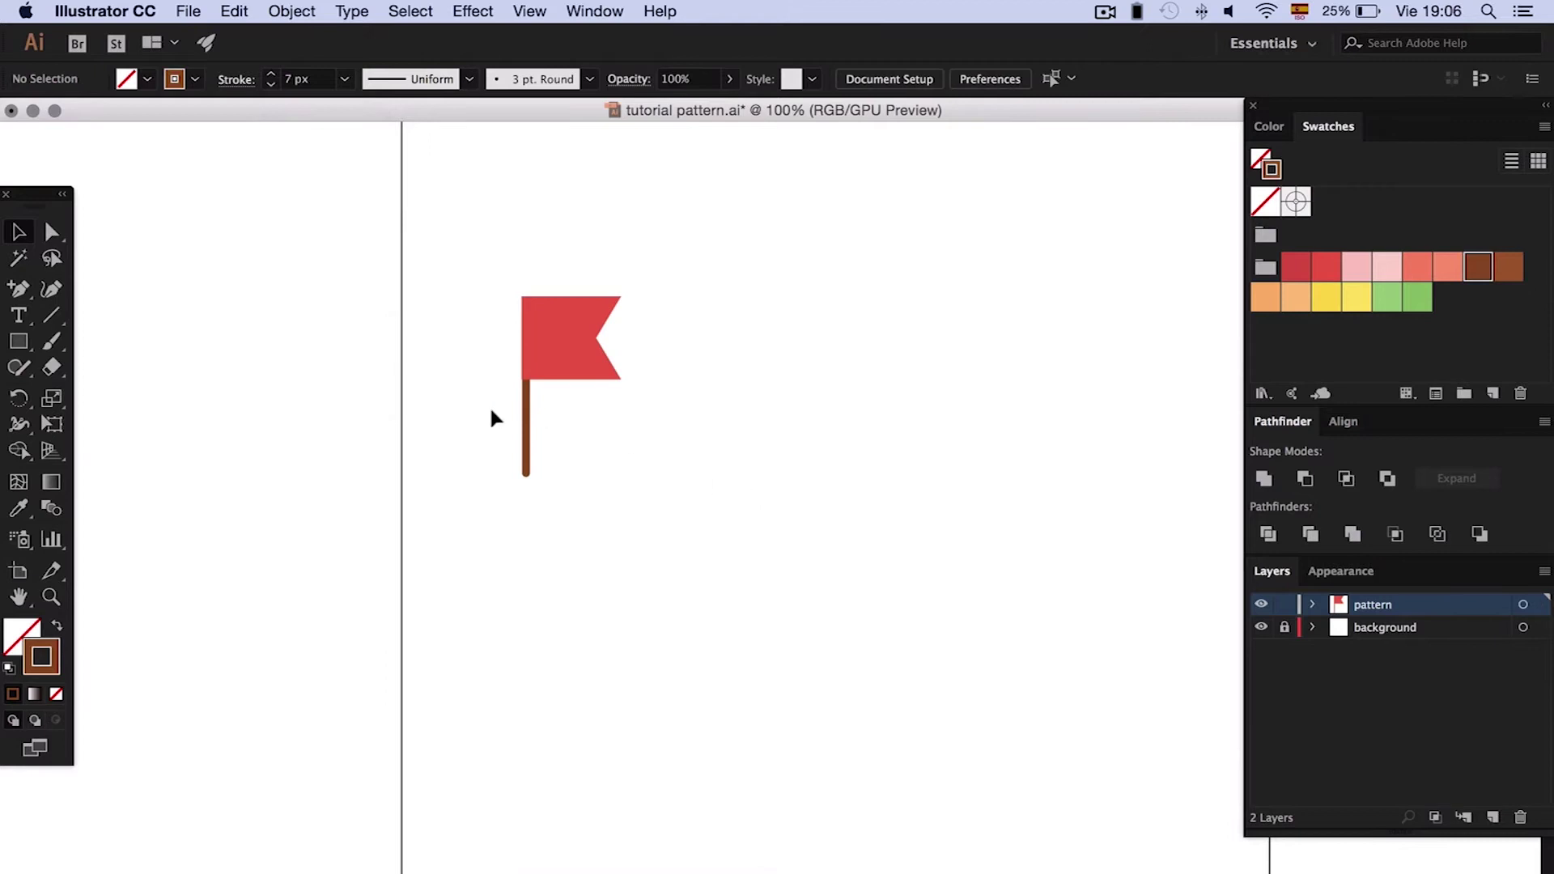
pyautogui.moveTo(494, 417); pyautogui.dragTo(469, 258)
pyautogui.click(691, 452)
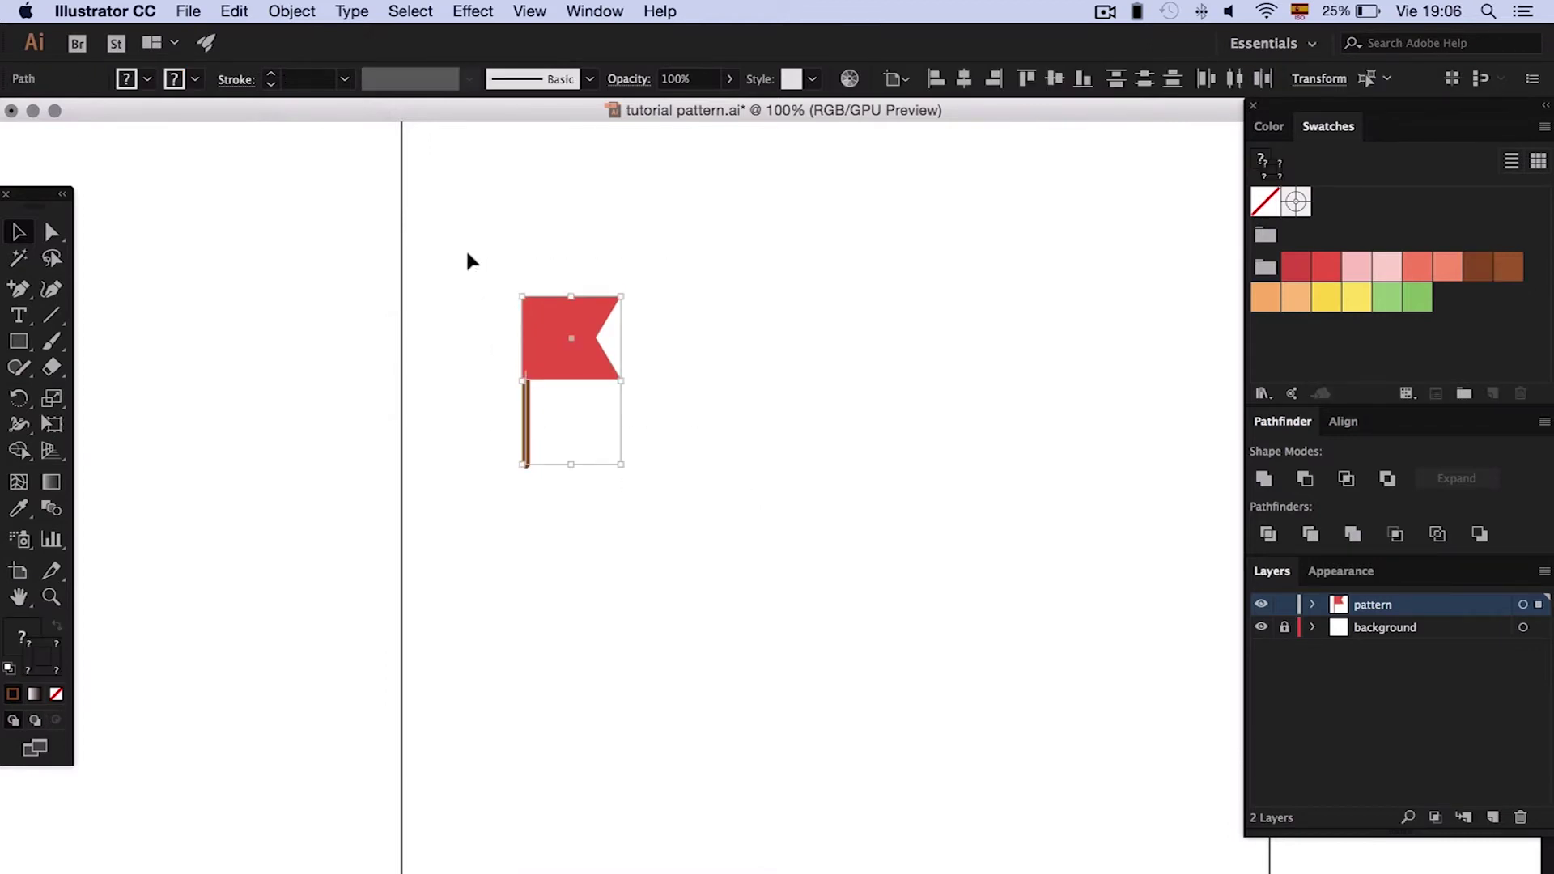
pyautogui.press('super+g')
pyautogui.click(815, 311)
pyautogui.hscroll(3, 815, 311)
# - Place a copy of the flag to the right and shorten its pole
pyautogui.click(437, 362)
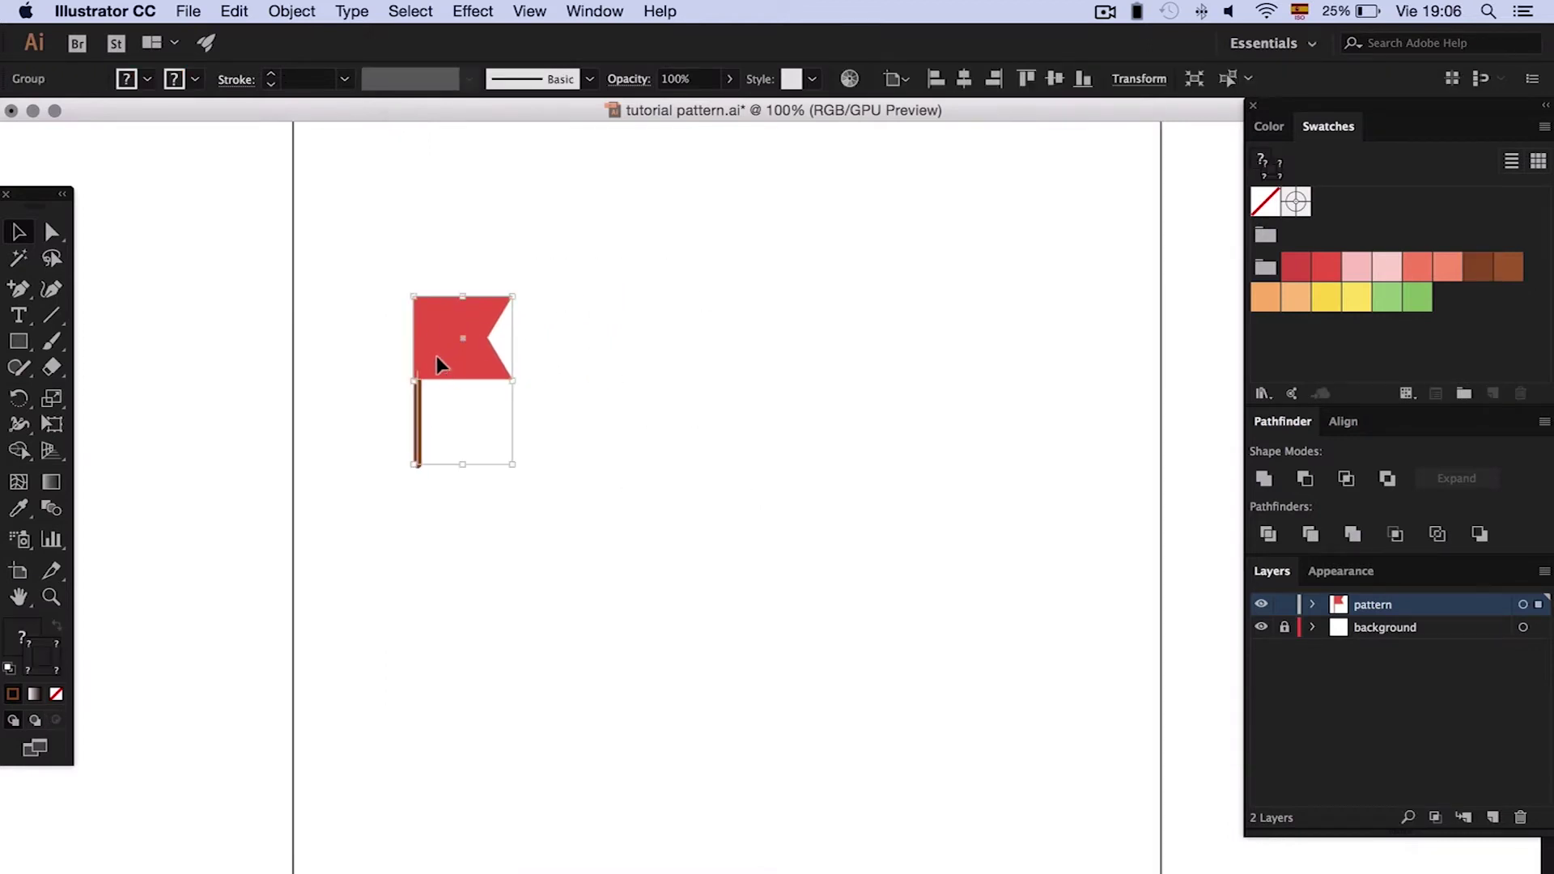
pyautogui.moveTo(436, 362); pyautogui.dragTo(611, 363)
pyautogui.press('super+minus')
pyautogui.click(746, 455)
pyautogui.press('a')
pyautogui.press('super+plus')
pyautogui.press('super+plus')
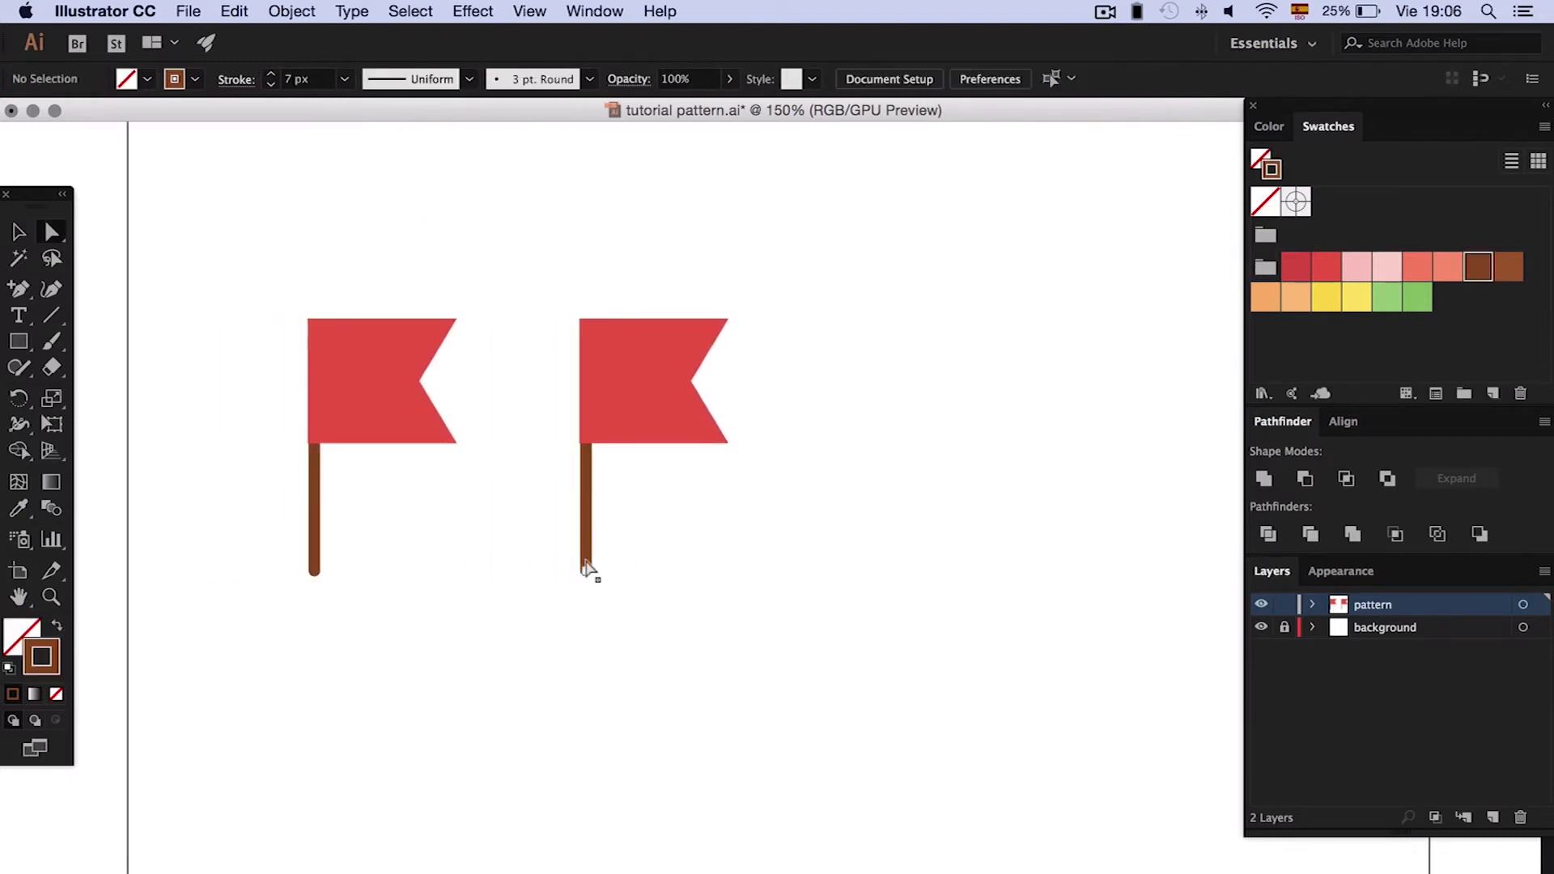
pyautogui.moveTo(588, 569); pyautogui.dragTo(586, 531)
pyautogui.click(662, 526)
# - Delete the copy's outer corners to form a triangular pennant, stretching its tip right
pyautogui.click(690, 380)
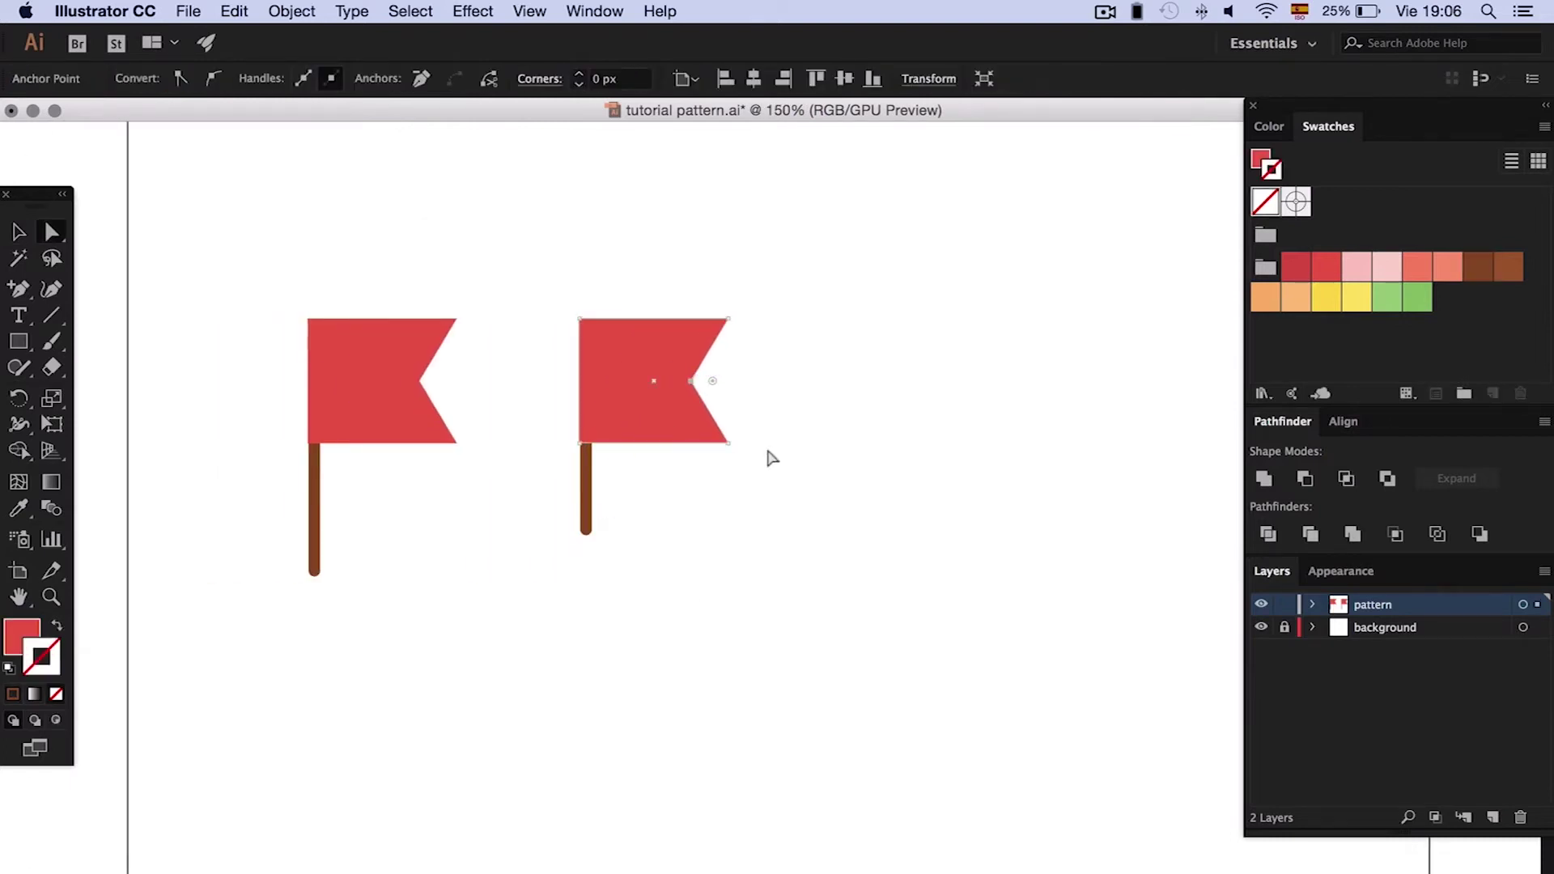
pyautogui.click(287, 203)
pyautogui.moveTo(18, 288); pyautogui.dragTo(99, 347)
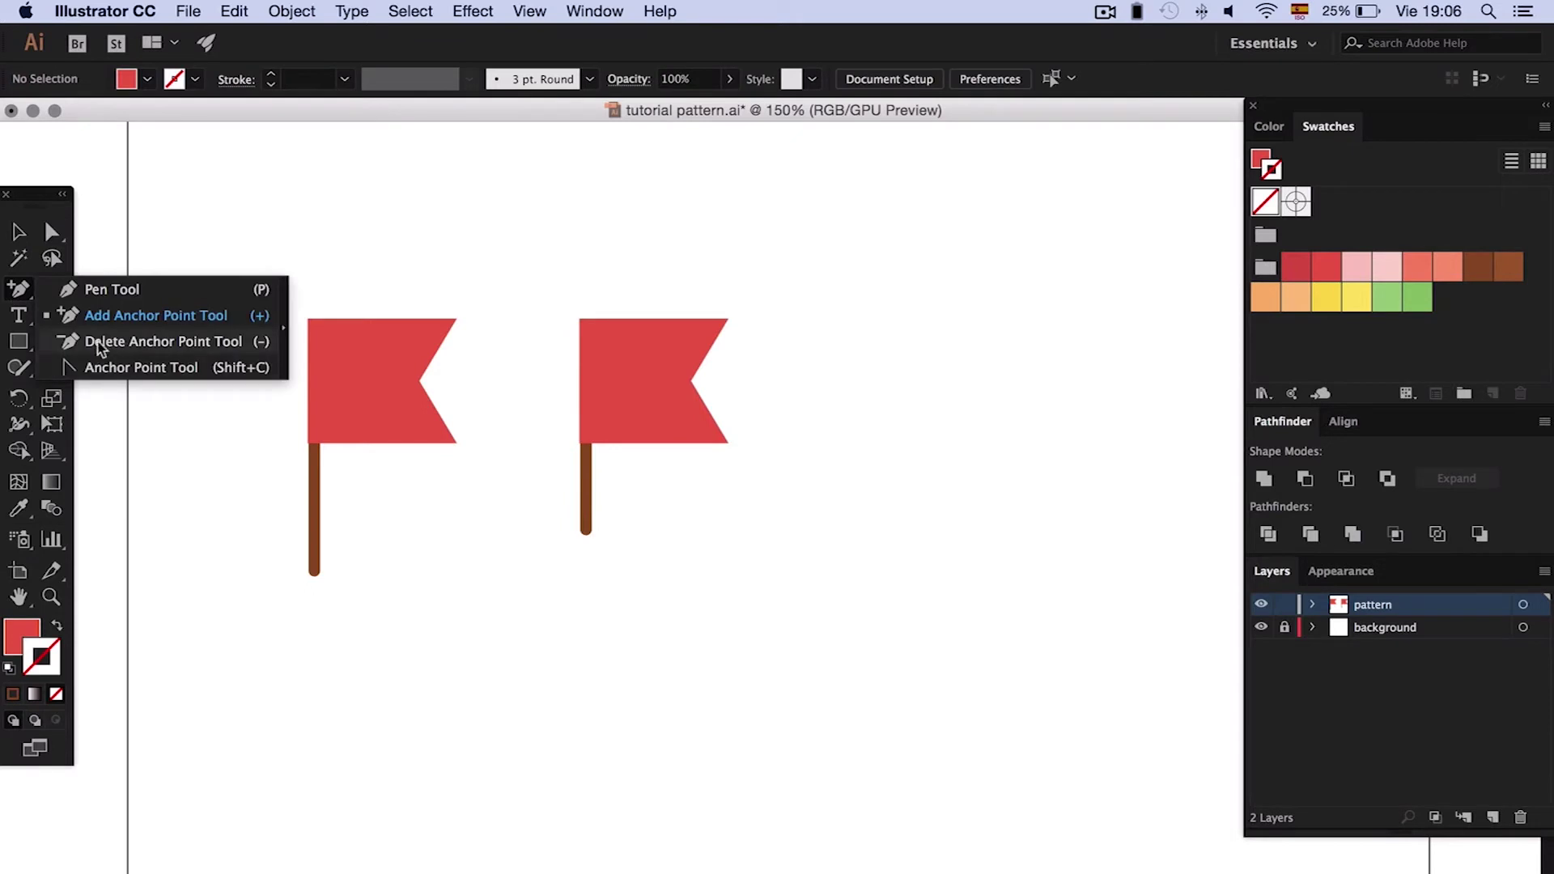
pyautogui.click(728, 443)
pyautogui.click(727, 319)
pyautogui.press('a')
pyautogui.moveTo(690, 379); pyautogui.dragTo(733, 381)
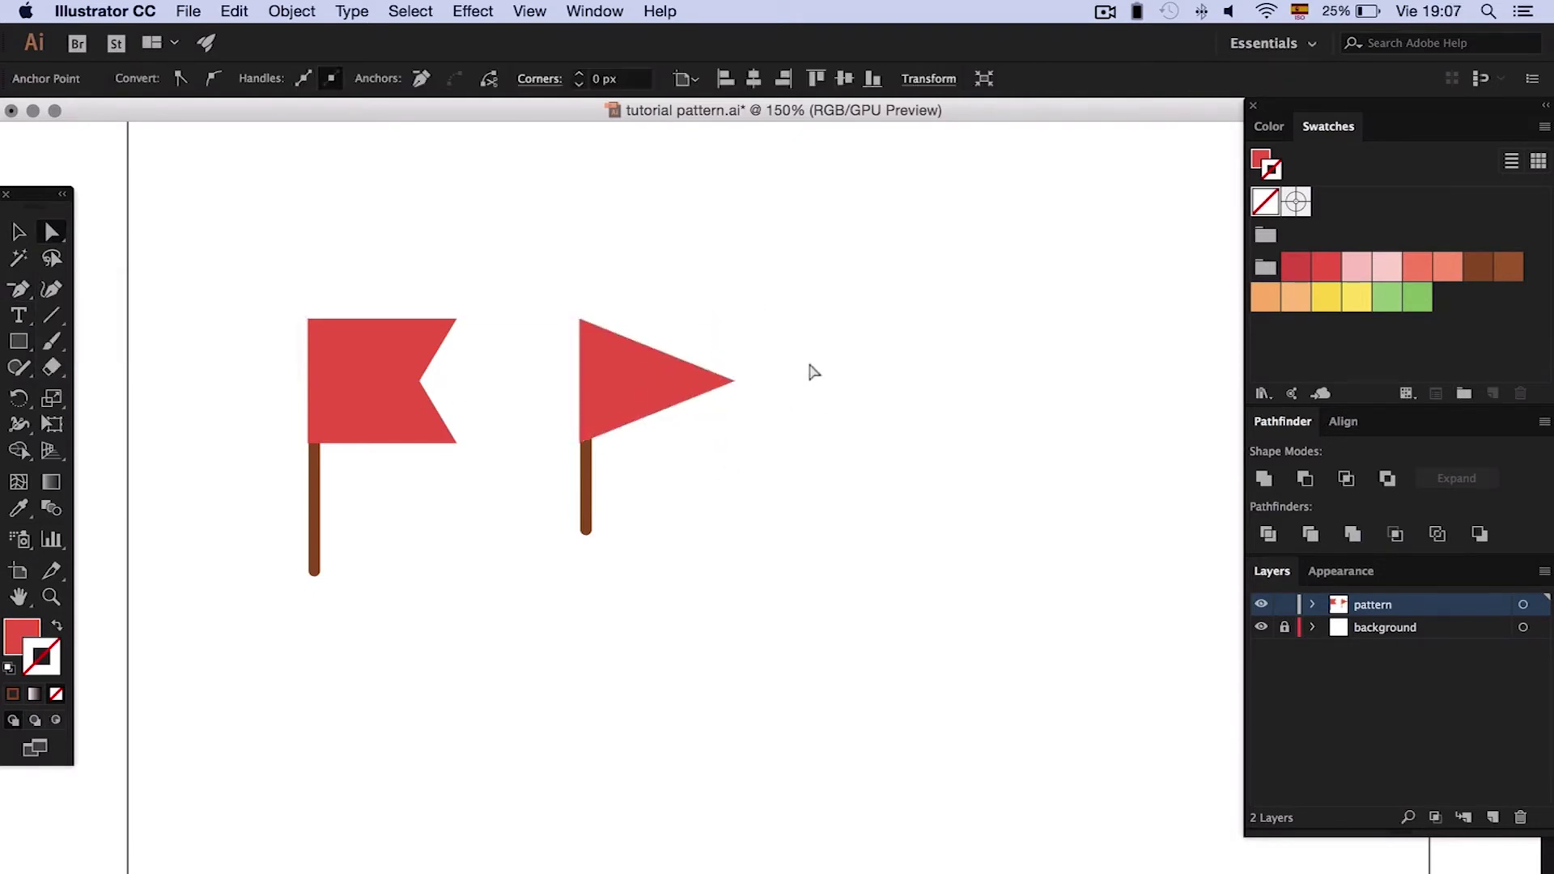
pyautogui.click(814, 372)
# - Fill the triangular pennant with green
pyautogui.hscroll(3, 814, 372)
pyautogui.click(643, 379)
pyautogui.click(16, 630)
pyautogui.click(1331, 126)
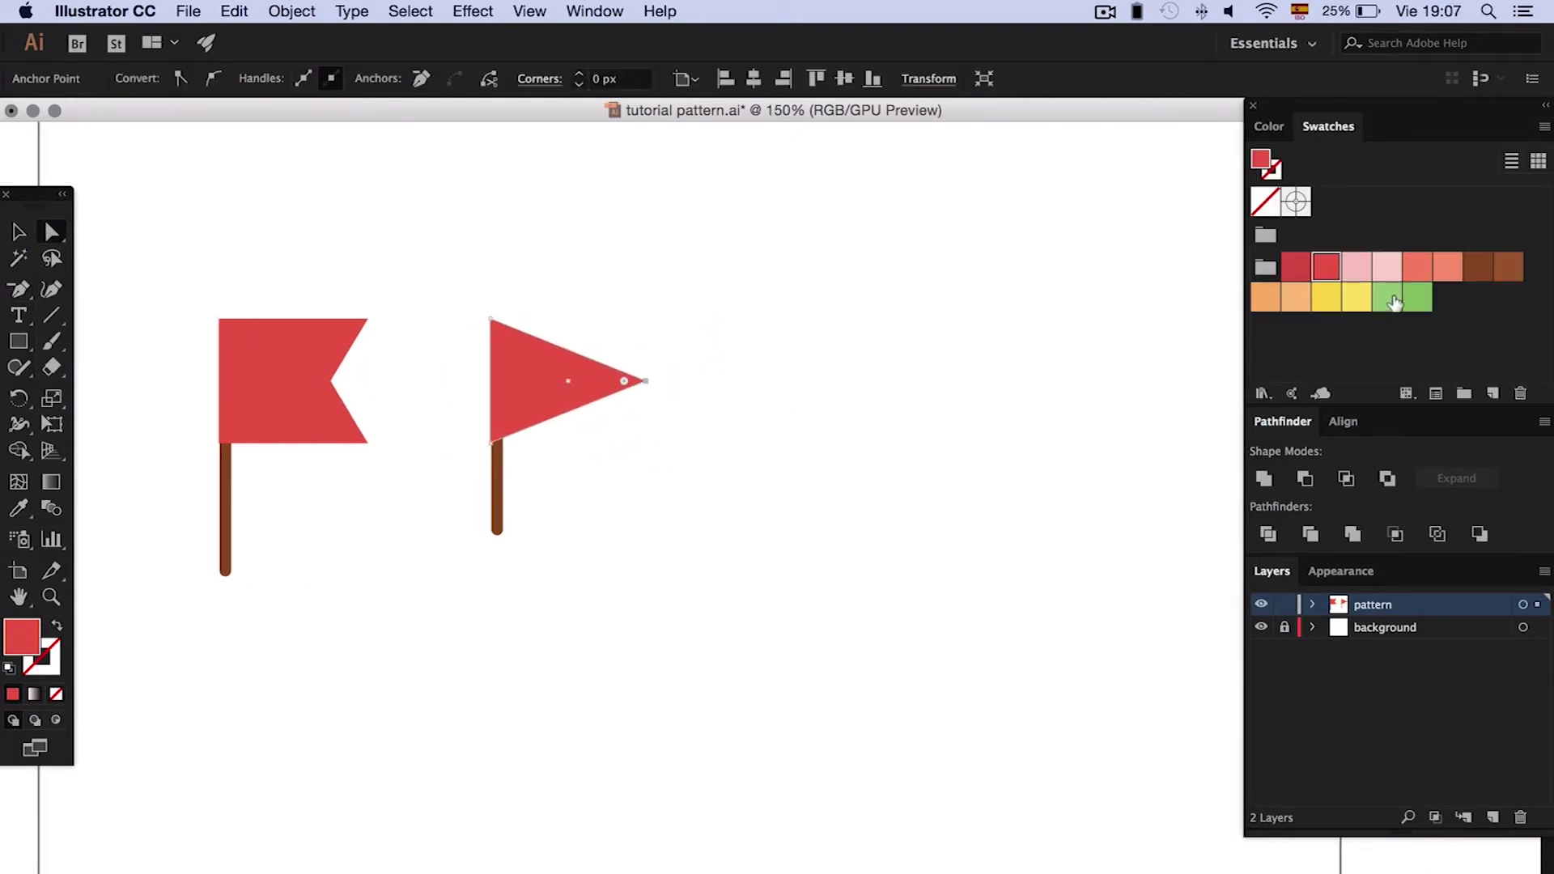
pyautogui.click(1393, 301)
pyautogui.click(791, 288)
# - Copy the red flag further right, remove its notch, and fill it yellow
pyautogui.press('v')
pyautogui.click(270, 388)
pyautogui.moveTo(270, 389); pyautogui.dragTo(805, 389)
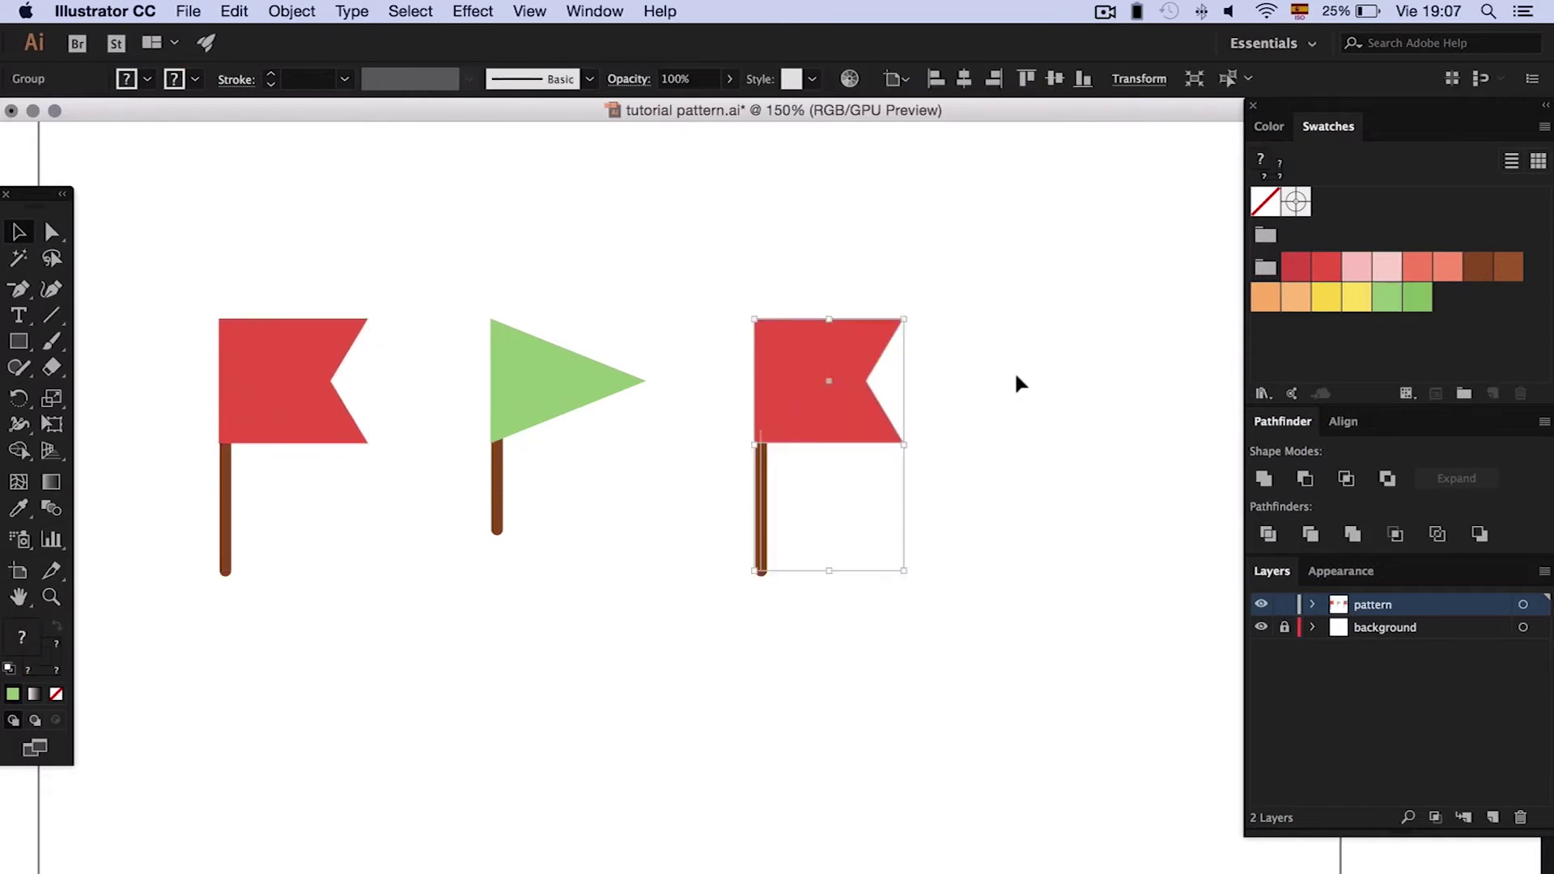
pyautogui.click(1017, 377)
pyautogui.press('-')
pyautogui.click(867, 380)
pyautogui.press('v')
pyautogui.click(1356, 297)
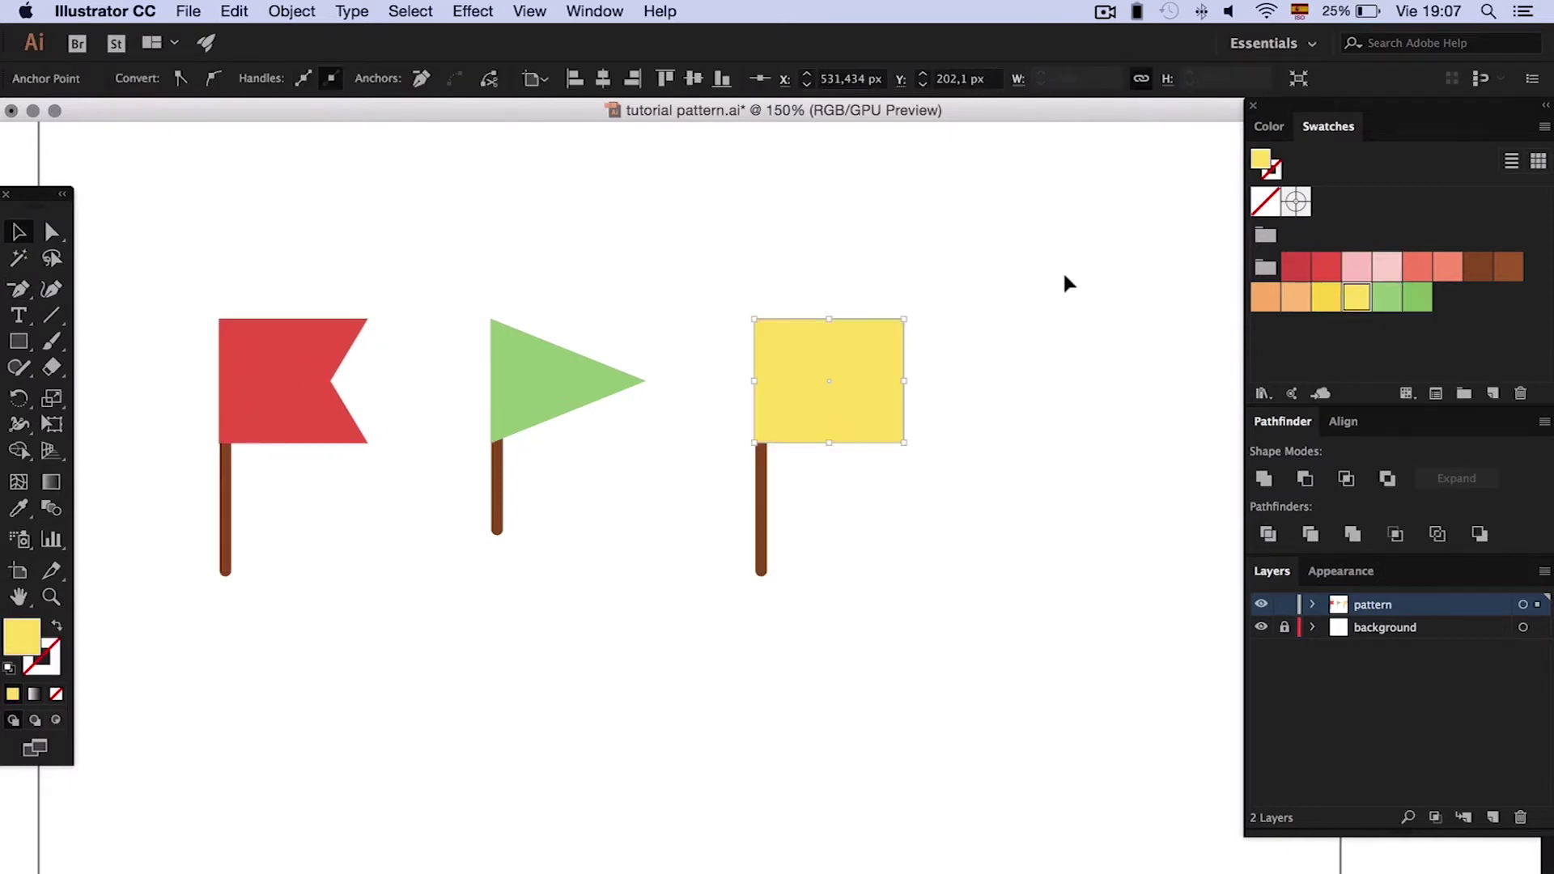
pyautogui.click(832, 521)
# - Shorten the yellow flag's pole and make its rectangle shorter and narrower
pyautogui.press('a')
pyautogui.moveTo(760, 573); pyautogui.dragTo(761, 538)
pyautogui.click(860, 478)
pyautogui.click(874, 421)
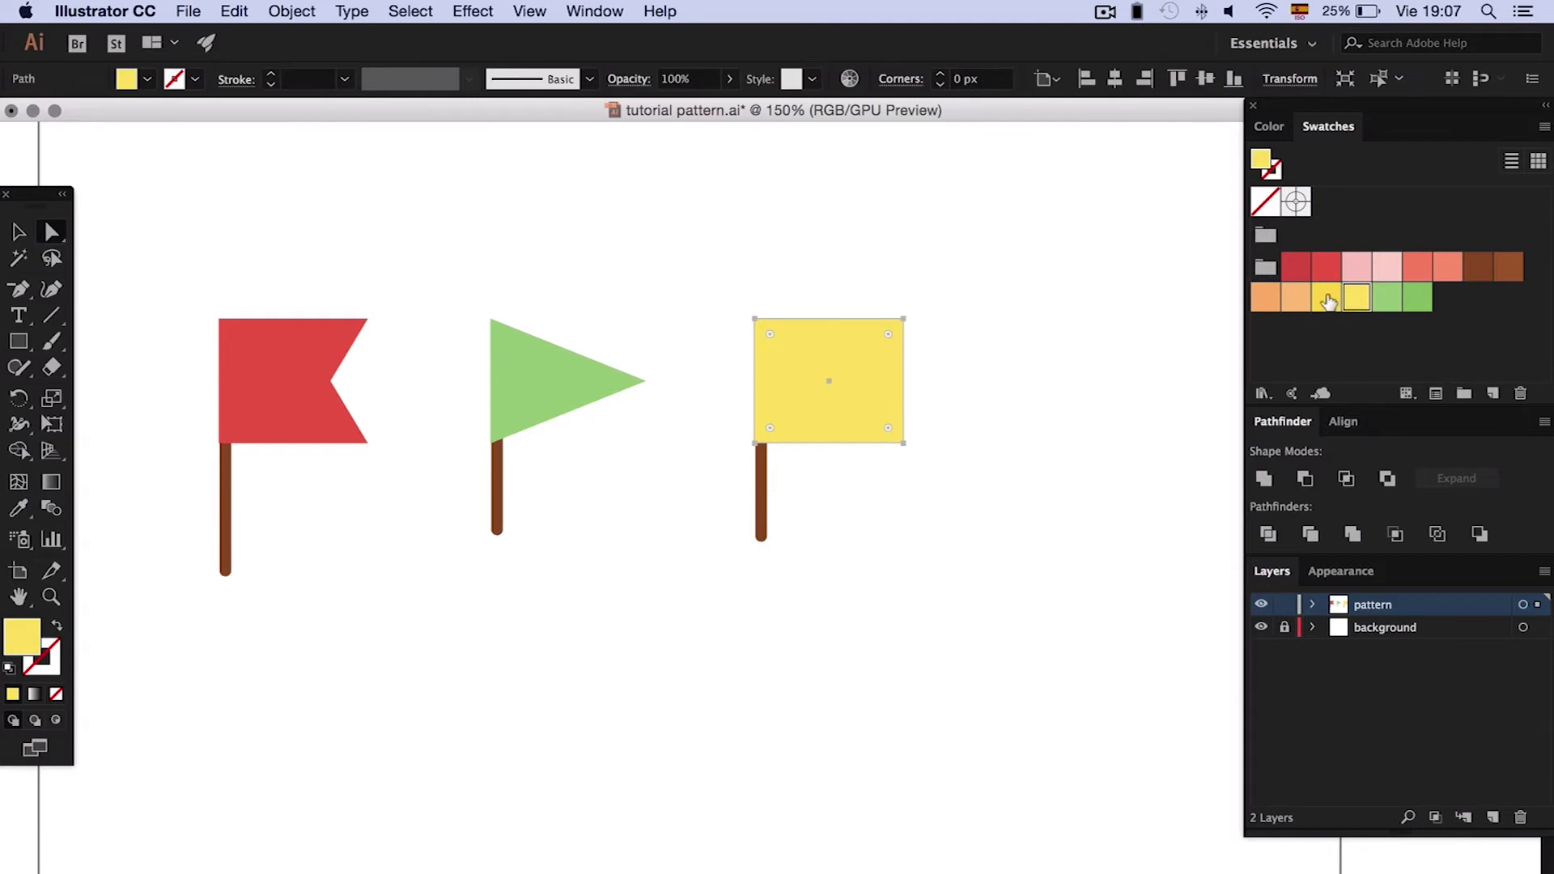
pyautogui.click(973, 279)
pyautogui.press('super+minus')
pyautogui.press('v')
pyautogui.click(843, 387)
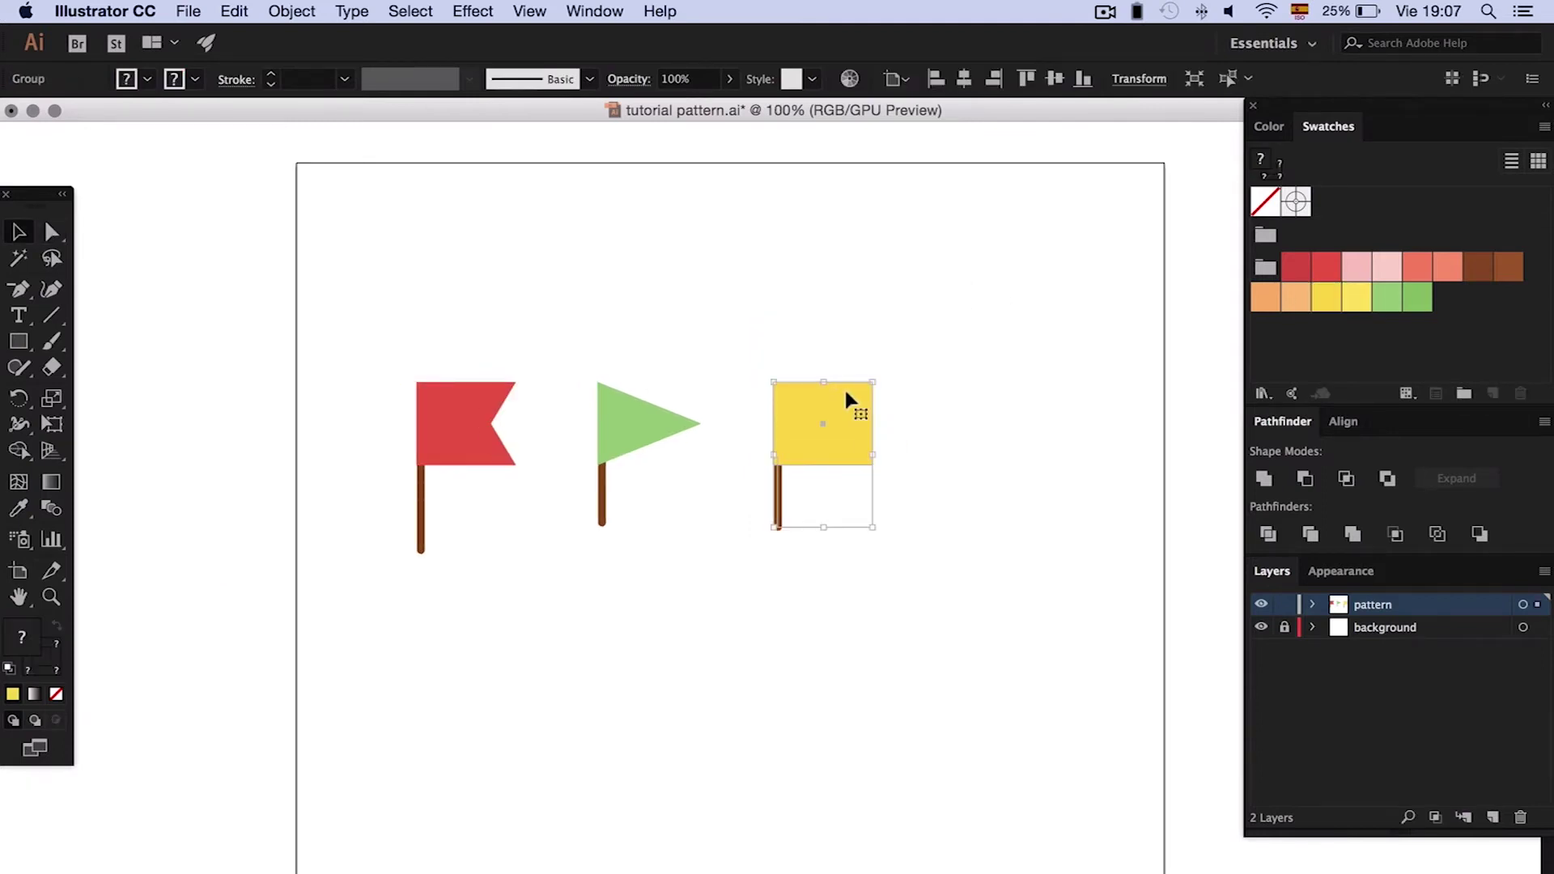
pyautogui.doubleClick(833, 382)
pyautogui.moveTo(823, 381); pyautogui.dragTo(866, 432)
pyautogui.doubleClick(952, 421)
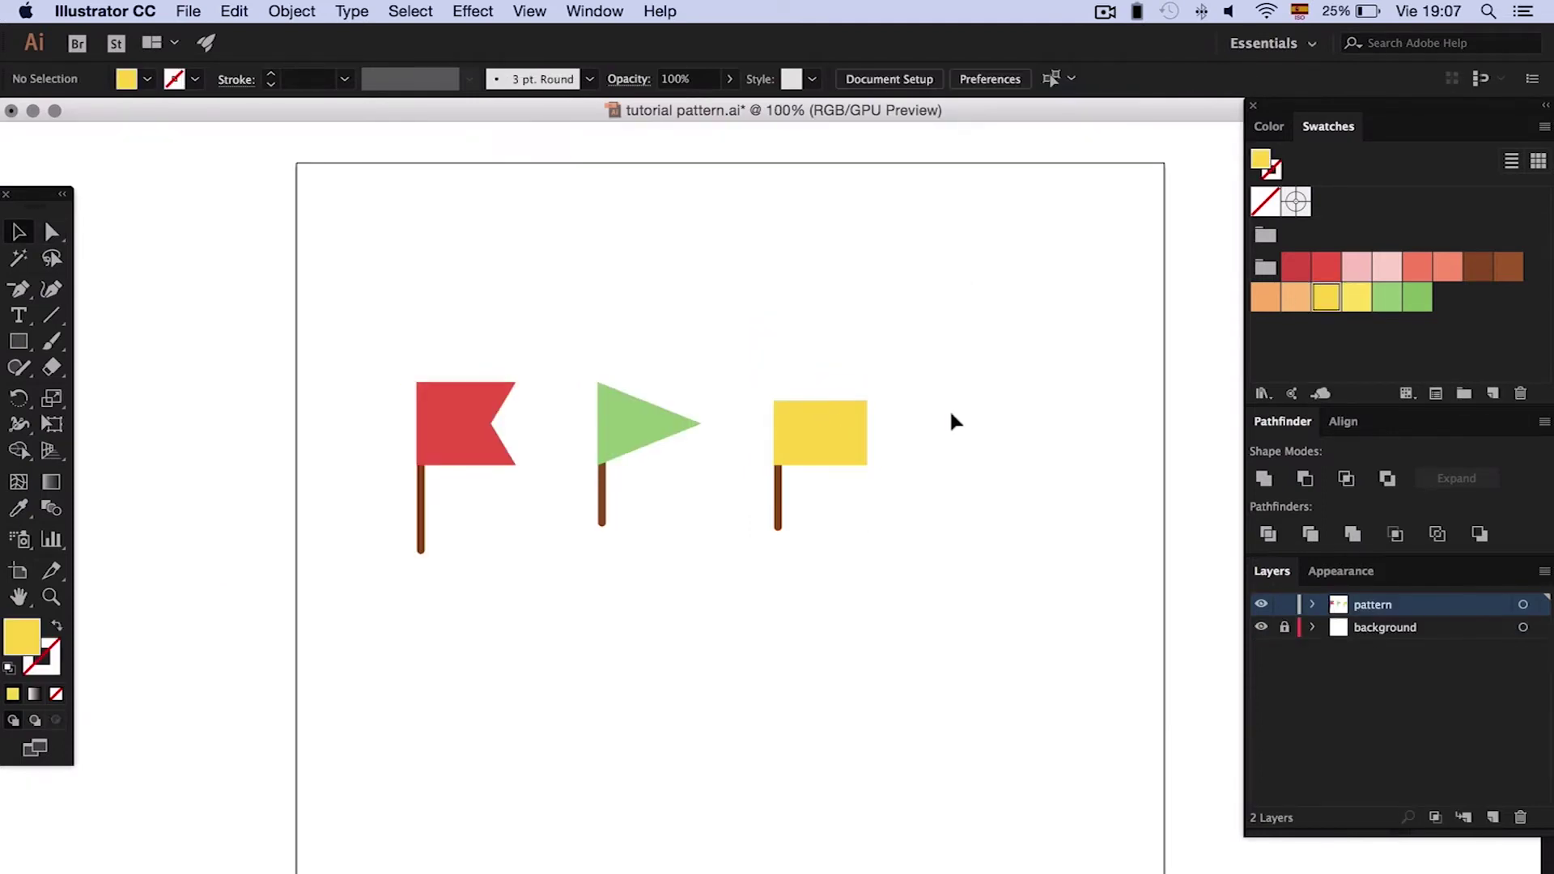
pyautogui.hscroll(-3, 949, 406)
pyautogui.click(502, 429)
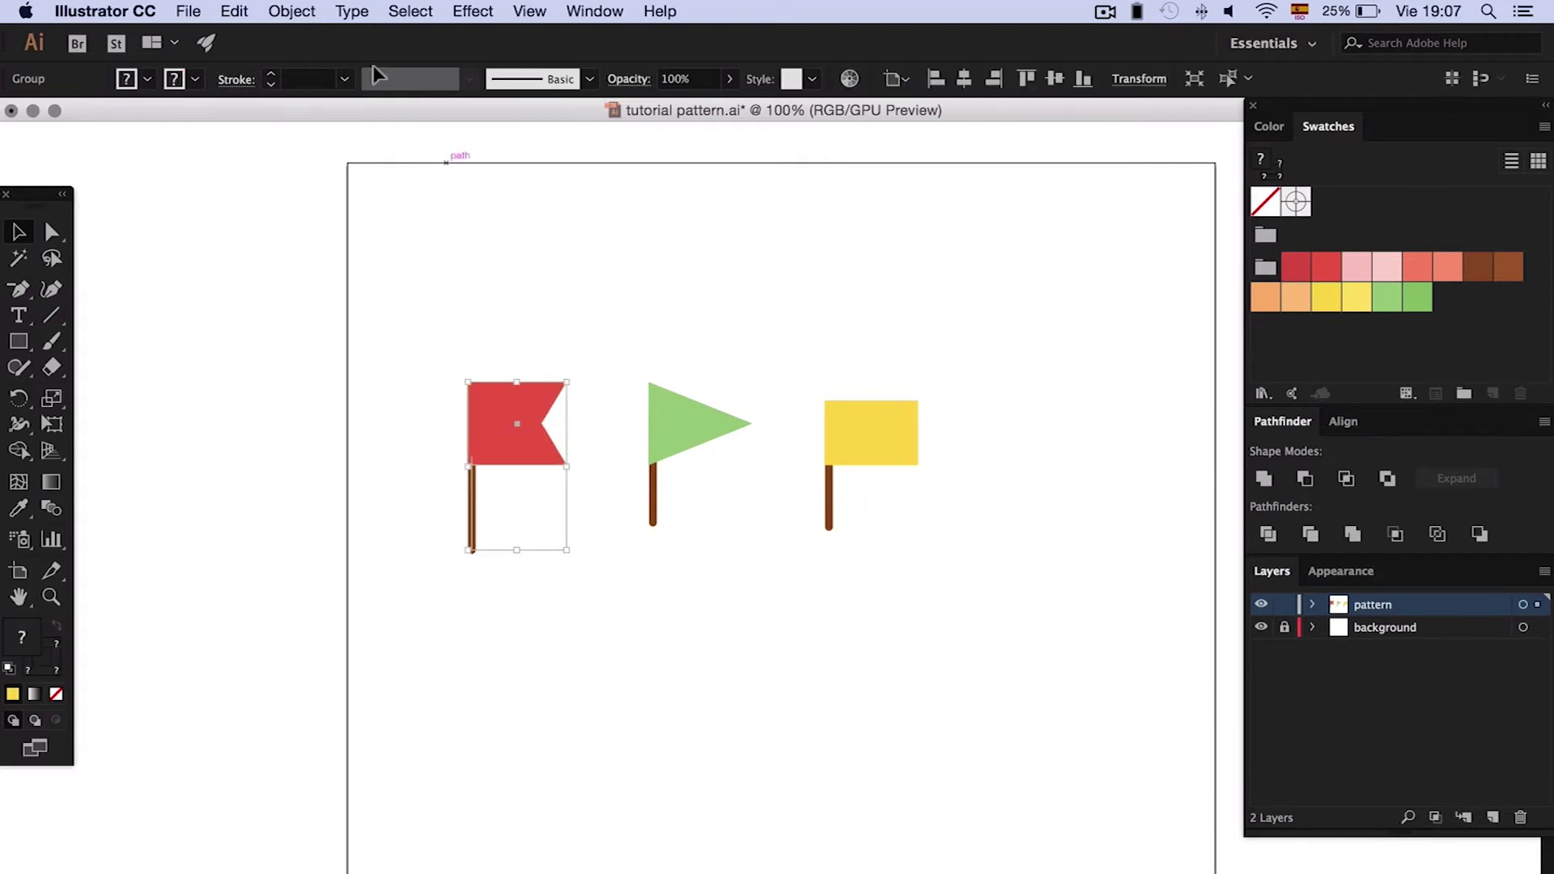
# - Expand the red, green and yellow flags with Object > Expand
pyautogui.click(292, 11)
pyautogui.click(334, 226)
pyautogui.click(865, 629)
pyautogui.click(670, 416)
pyautogui.click(292, 10)
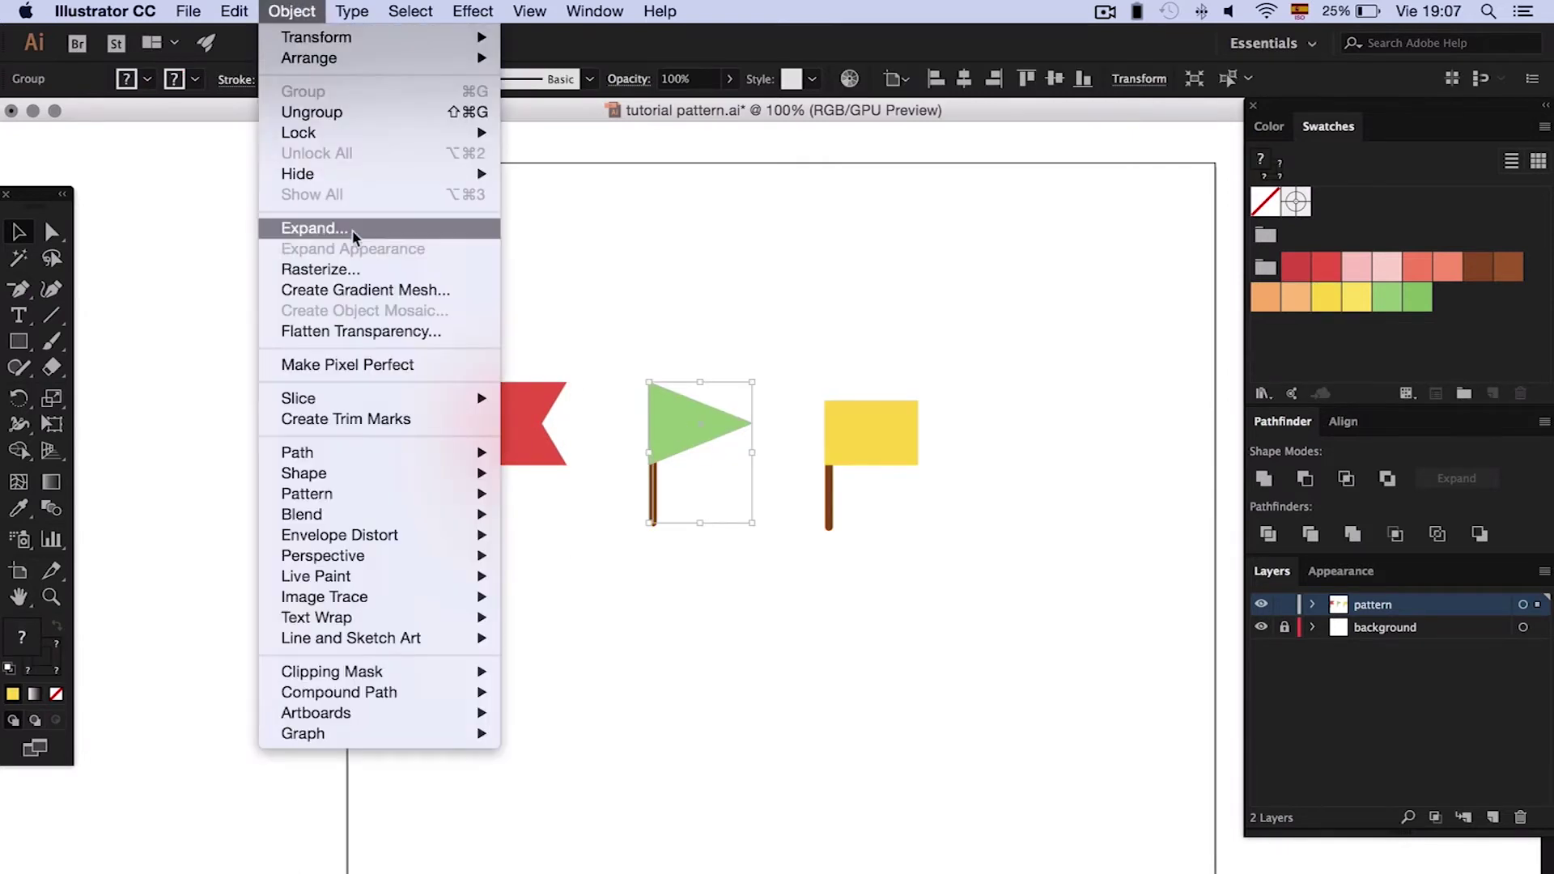
pyautogui.click(340, 228)
pyautogui.press('Return')
pyautogui.click(874, 453)
pyautogui.click(292, 11)
pyautogui.click(313, 227)
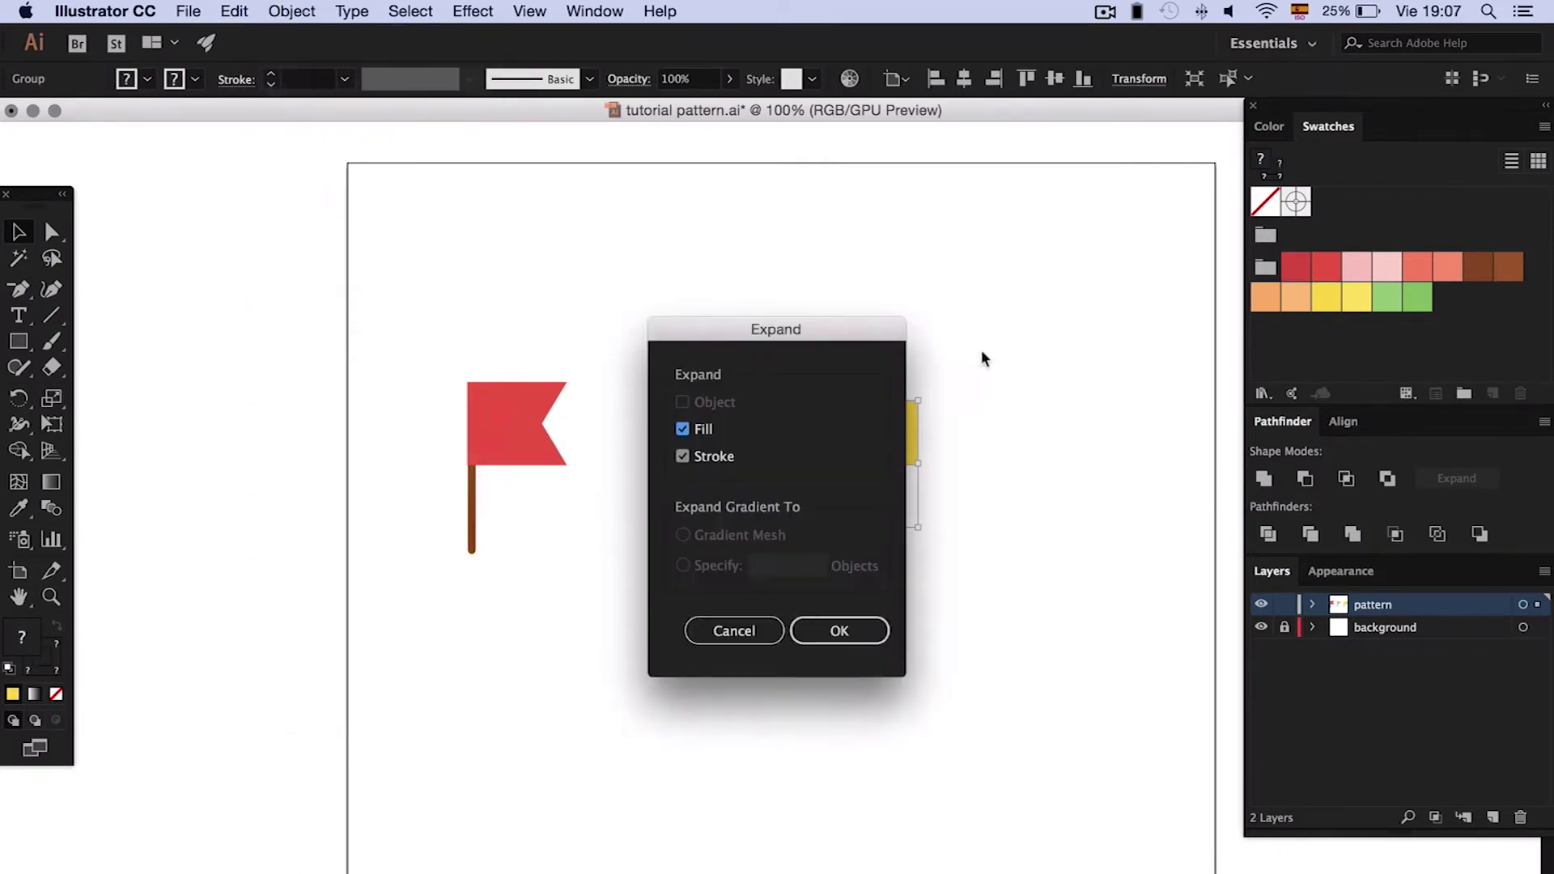
pyautogui.press('Return')
# - Move the three flags onto the pasteboard at the artboard's upper left and group them
pyautogui.click(939, 413)
pyautogui.moveTo(862, 430); pyautogui.dragTo(274, 197)
pyautogui.press('super+a')
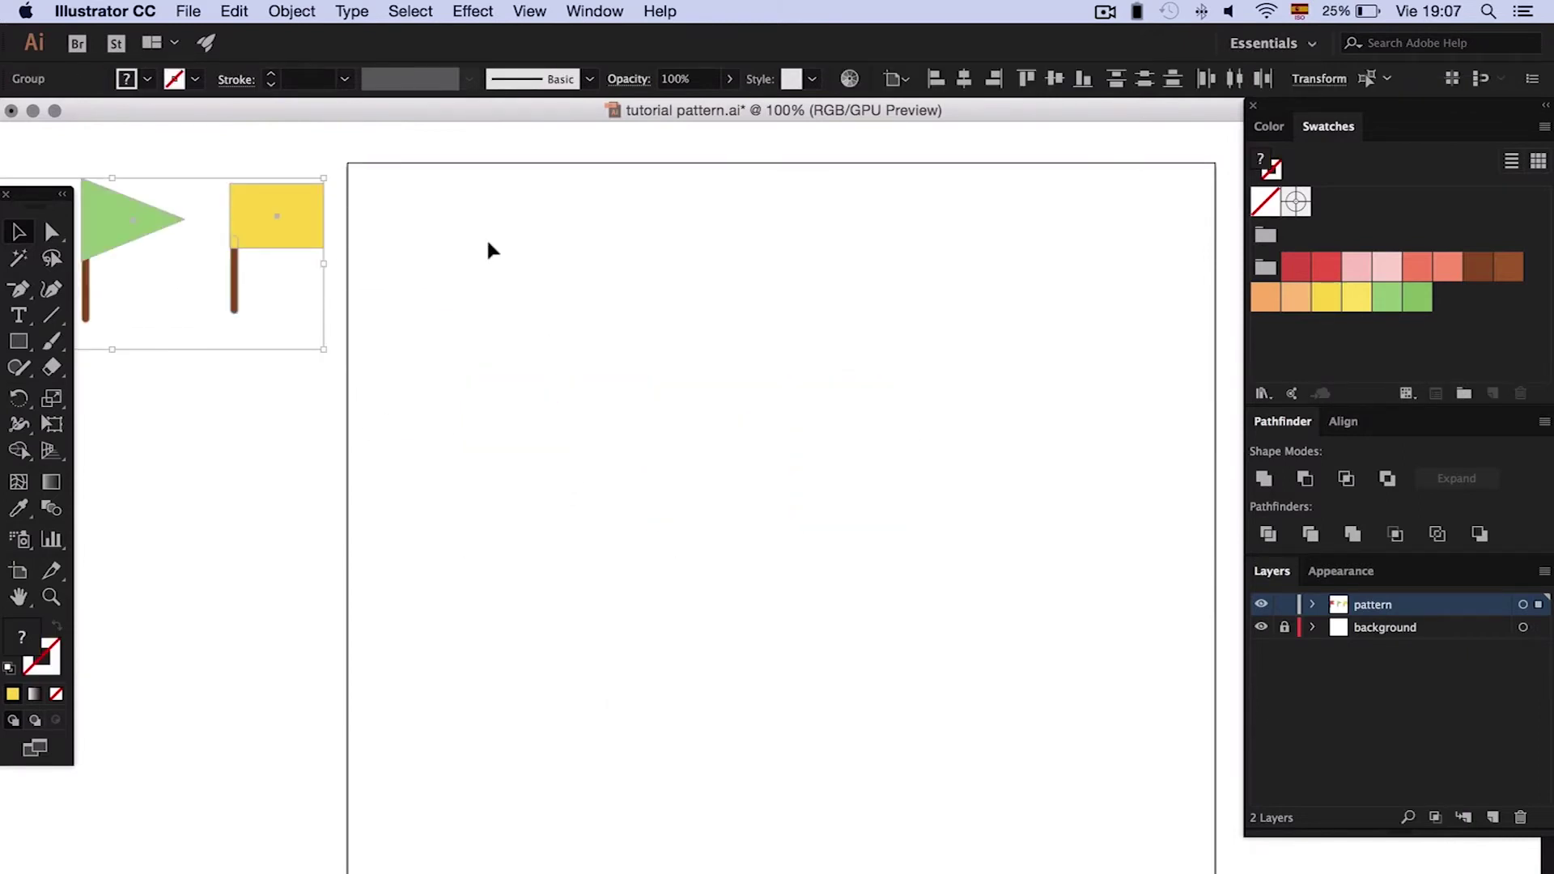
pyautogui.click(488, 249)
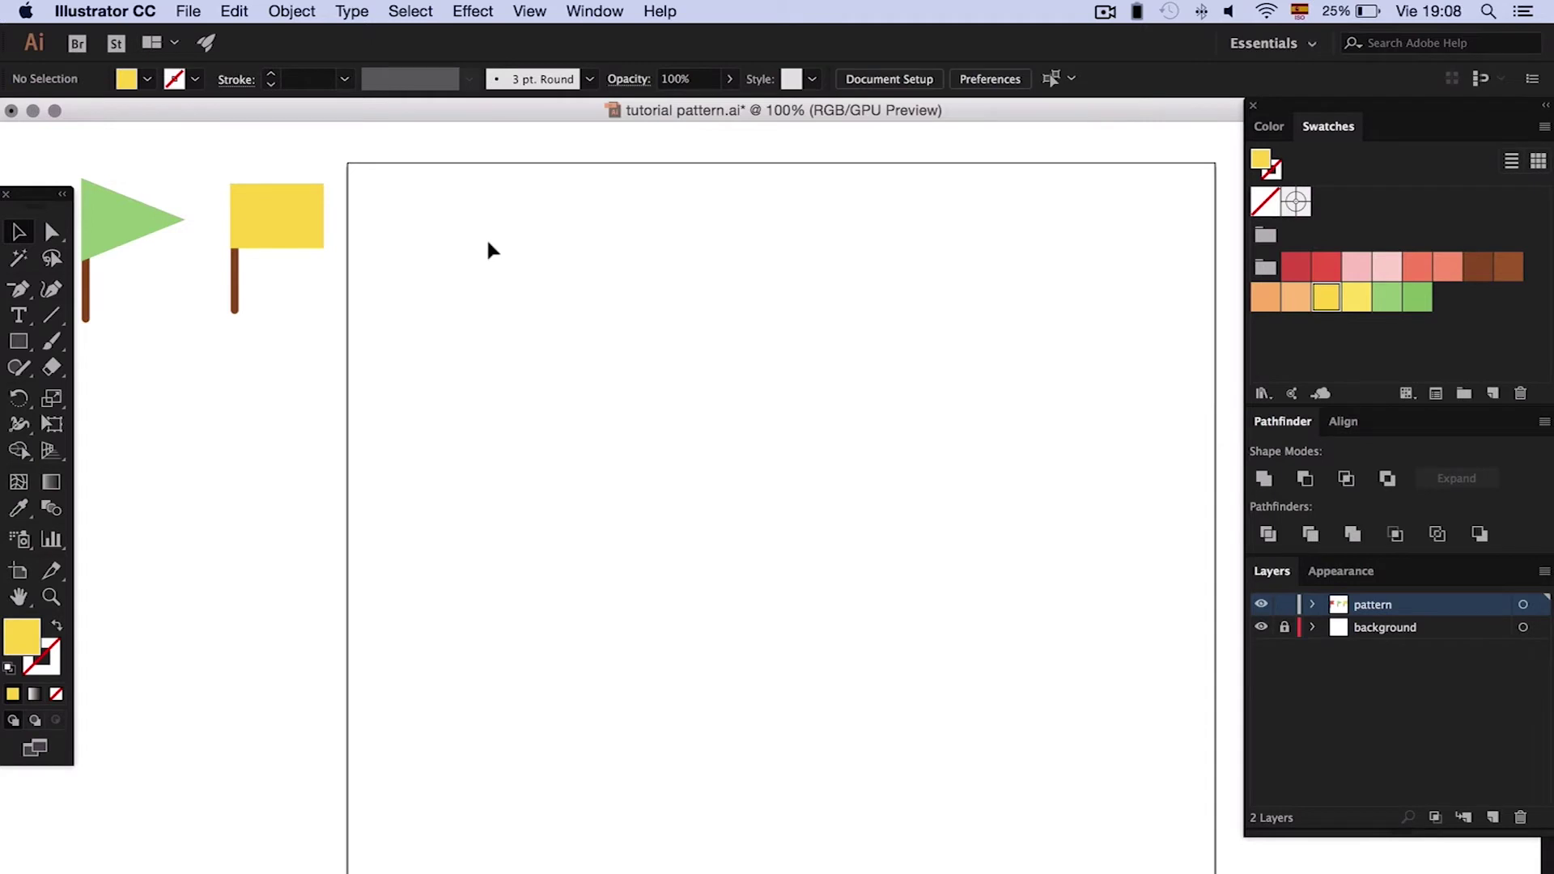
# - Draw a yellow pointed leaf shape with curved sides using the Pen tool
pyautogui.hscroll(-3, 488, 249)
pyautogui.moveTo(18, 289); pyautogui.dragTo(121, 288)
pyautogui.moveTo(573, 543); pyautogui.dragTo(563, 478)
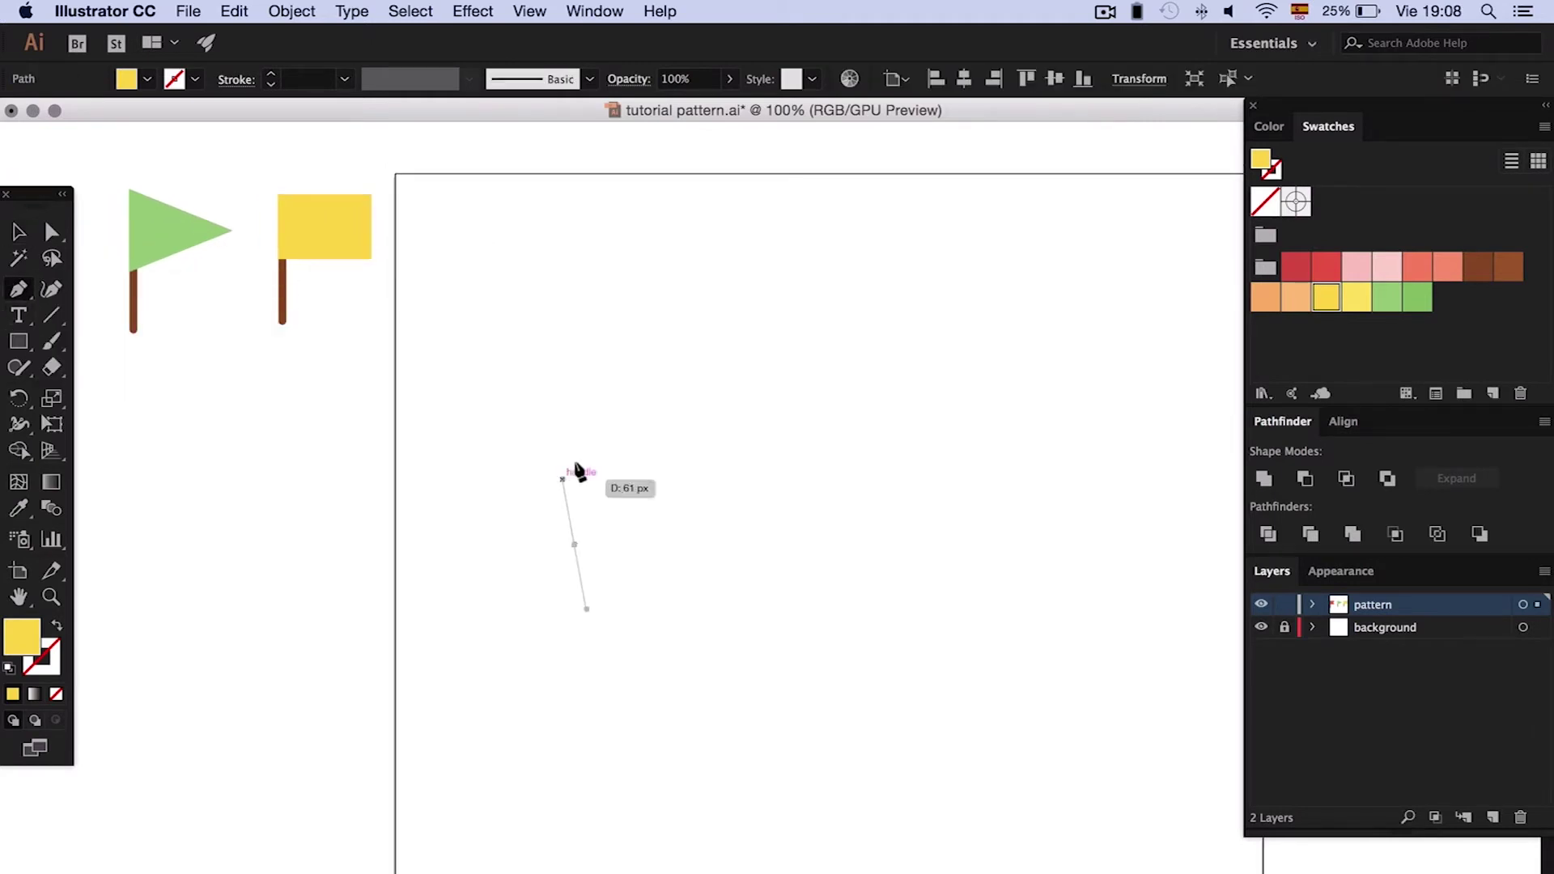
pyautogui.moveTo(652, 388); pyautogui.dragTo(687, 449)
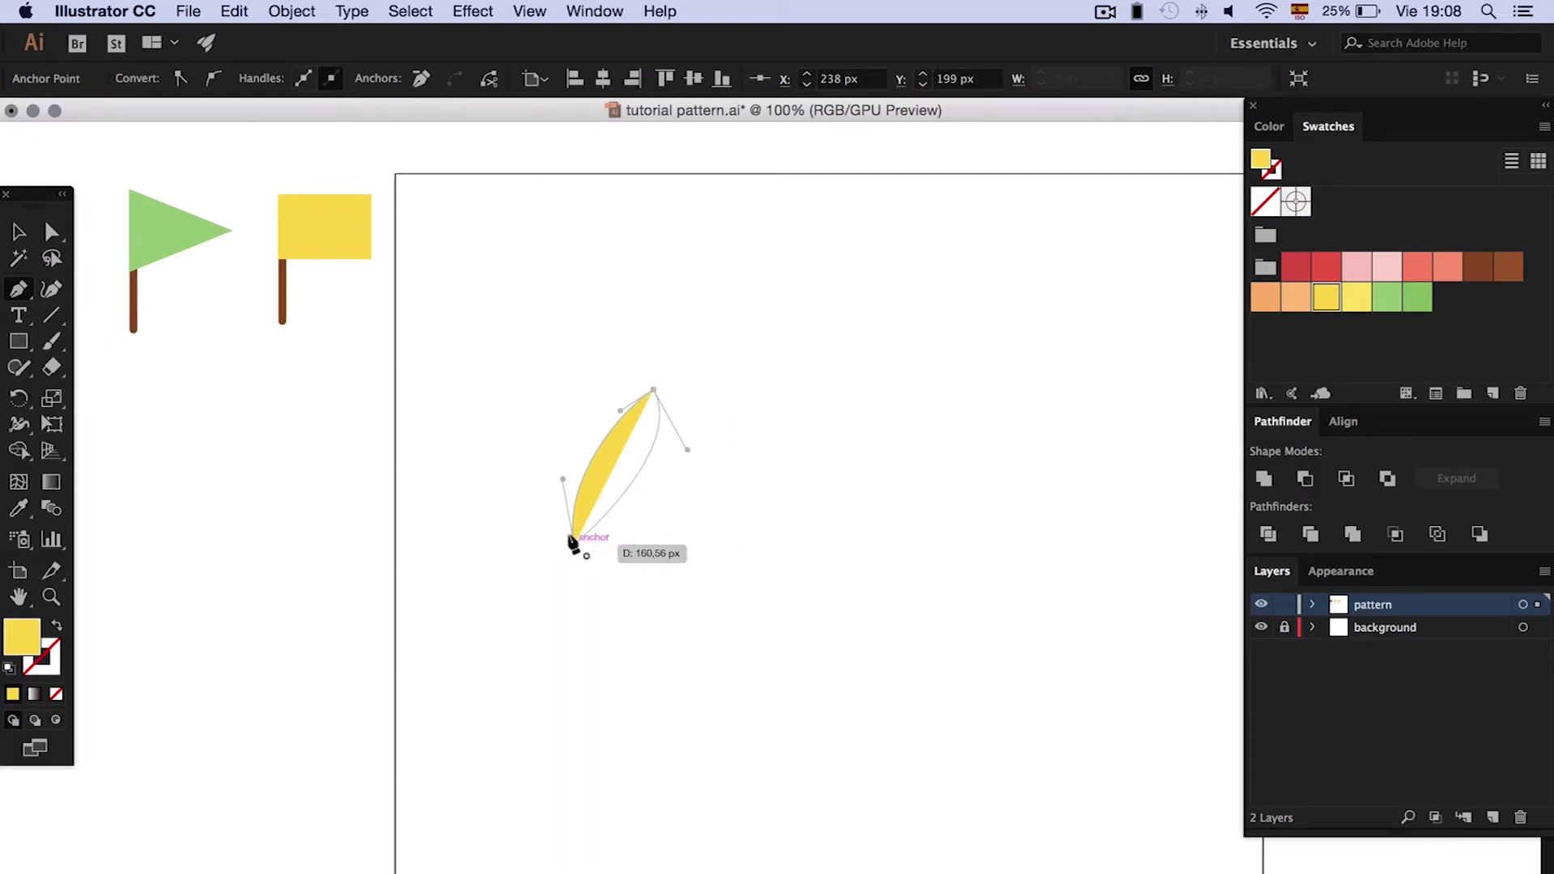
pyautogui.moveTo(574, 543); pyautogui.dragTo(522, 557)
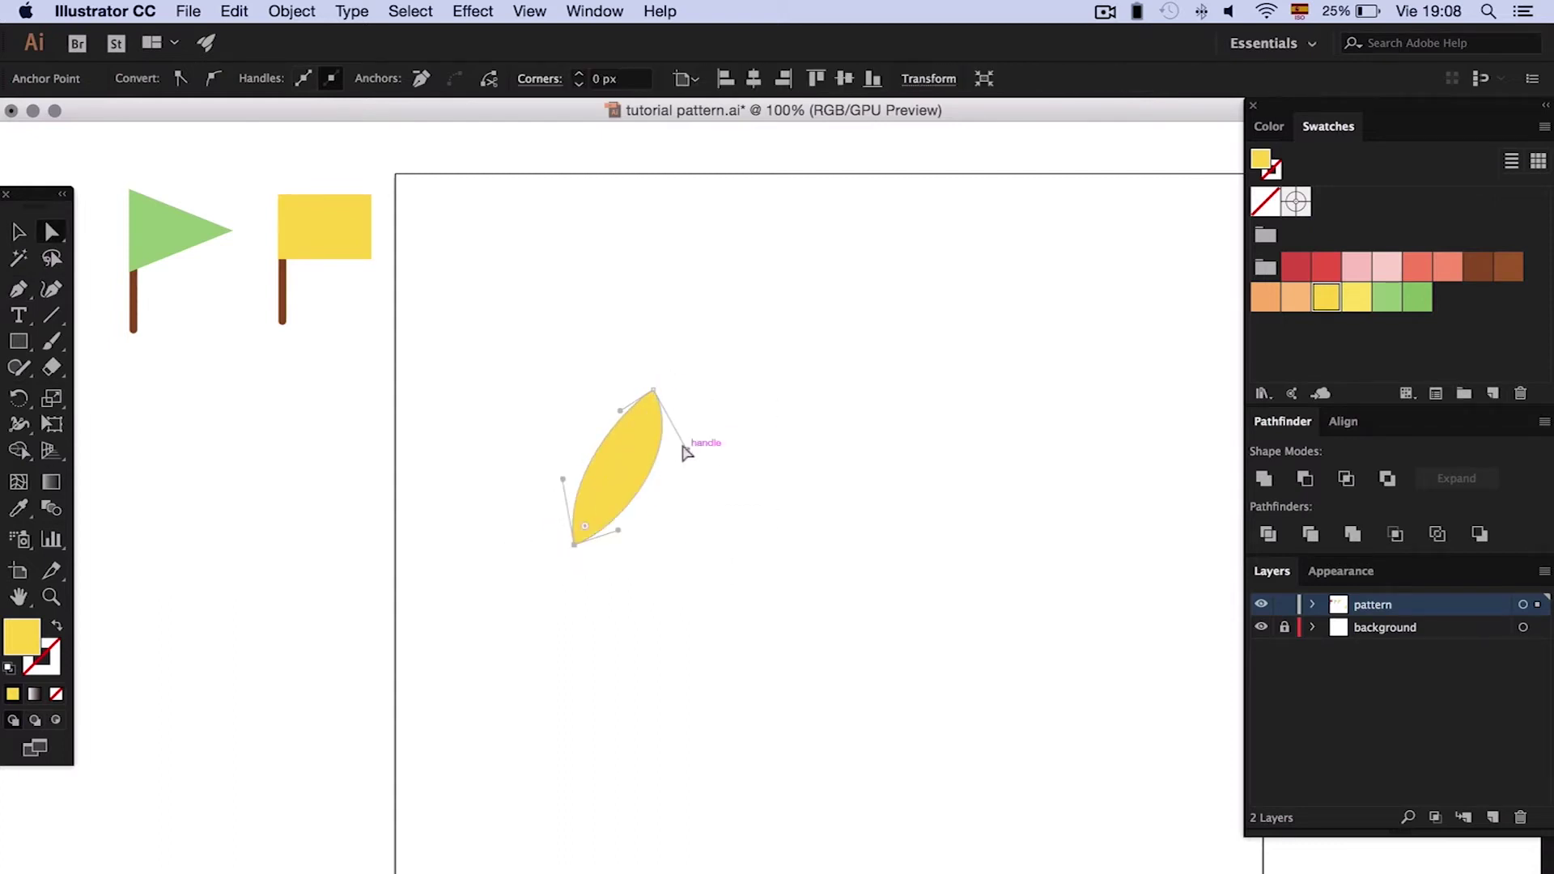
pyautogui.moveTo(624, 416); pyautogui.dragTo(596, 406)
pyautogui.keyDown('super'); pyautogui.click(748, 388); pyautogui.keyUp('super')
pyautogui.press('super+plus')
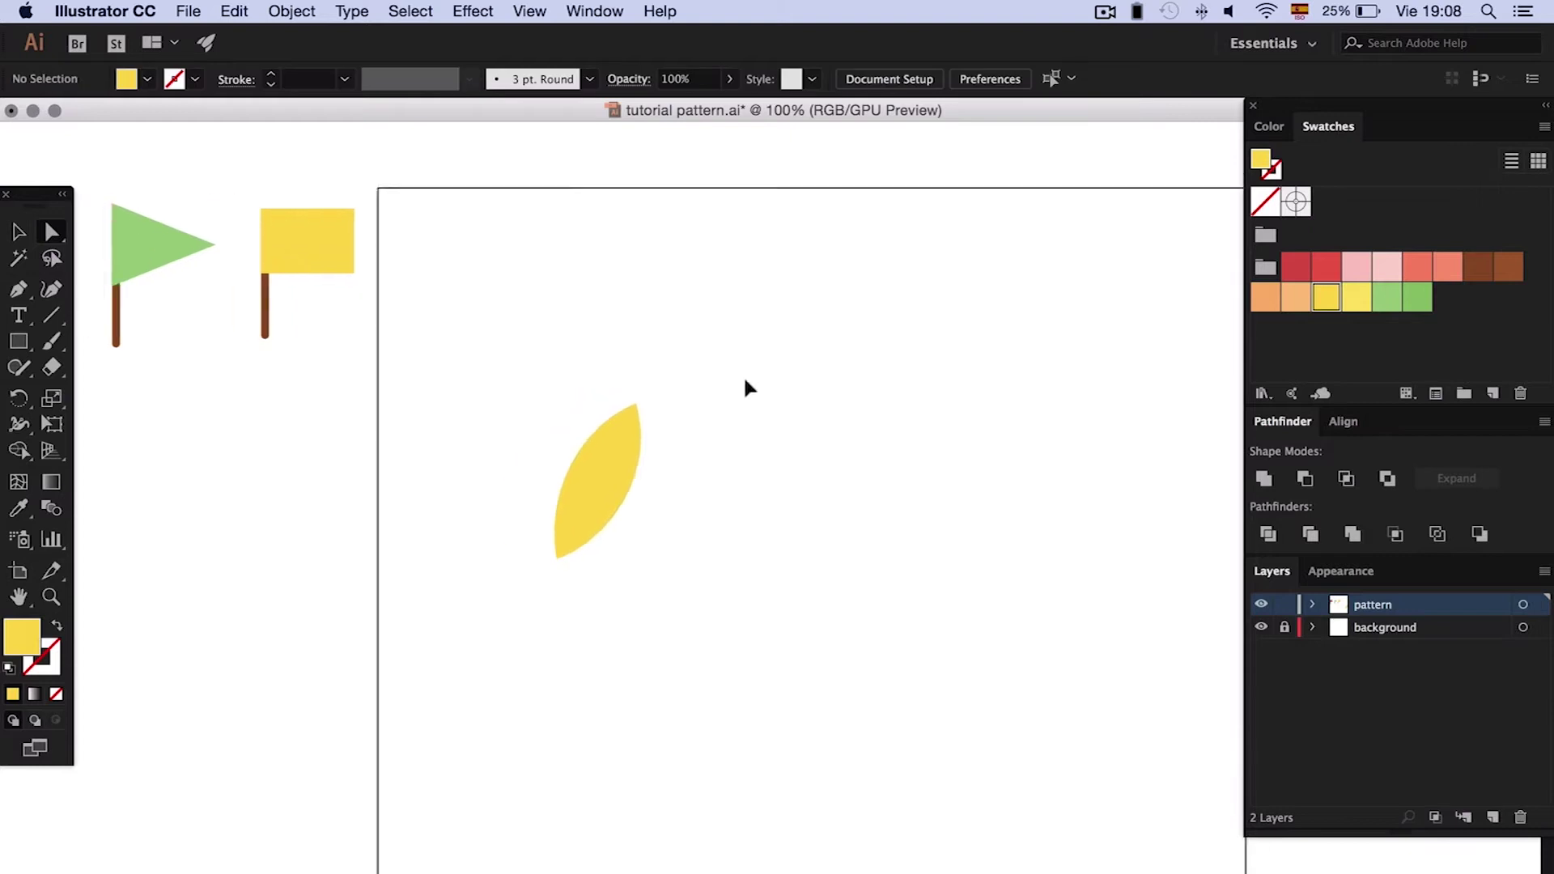
# - Switch the fill to salmon and draw three small notch triangles along the leaf's left edge
pyautogui.press('p')
pyautogui.click(1417, 266)
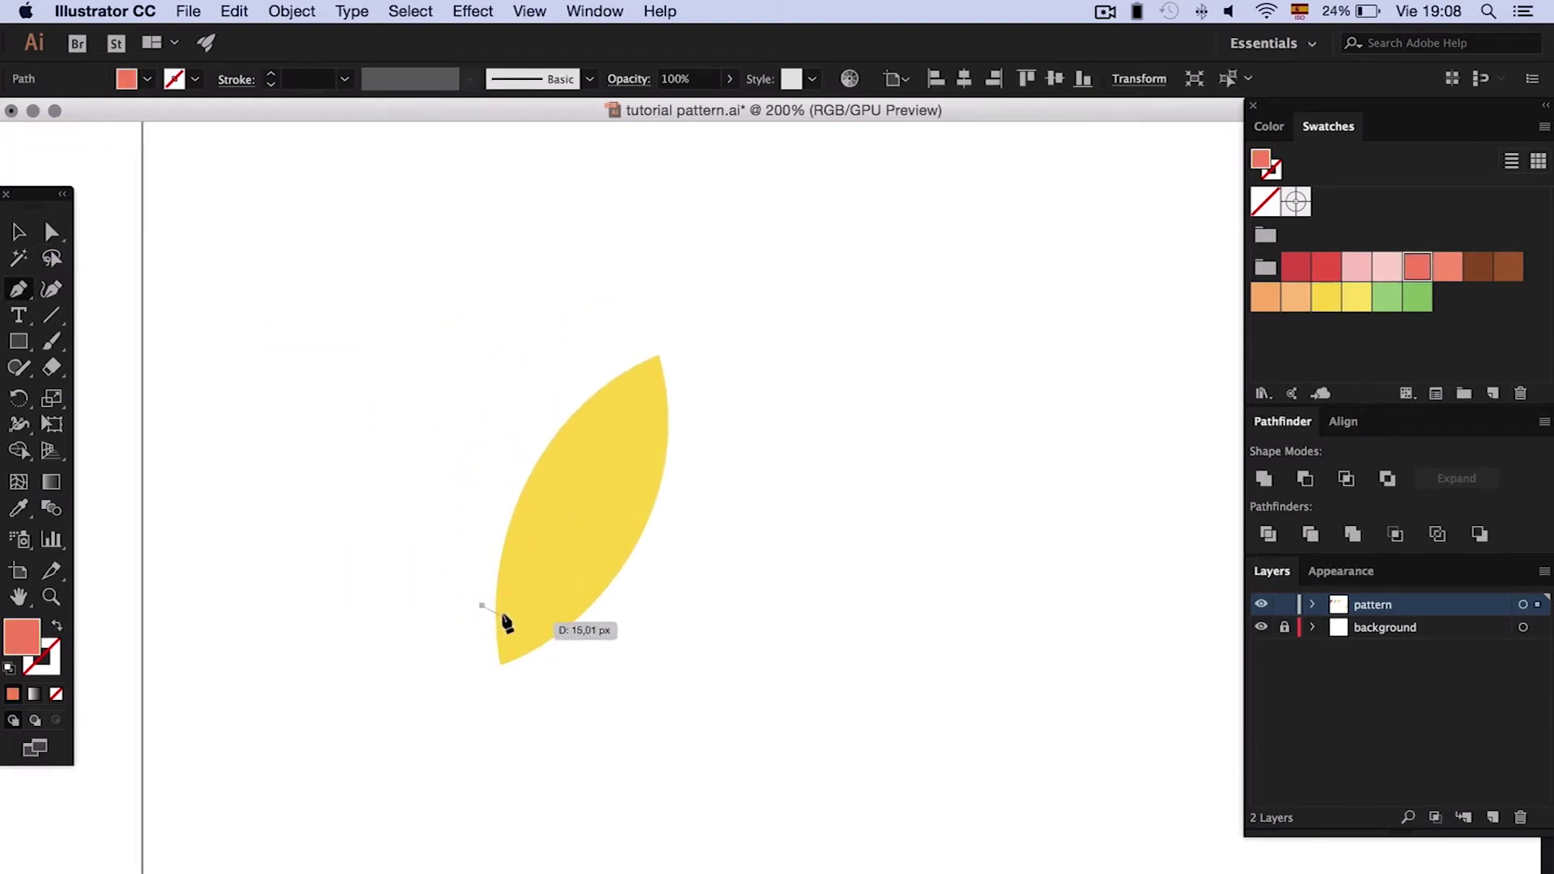
pyautogui.click(502, 621)
pyautogui.click(485, 590)
pyautogui.click(490, 539)
pyautogui.click(516, 555)
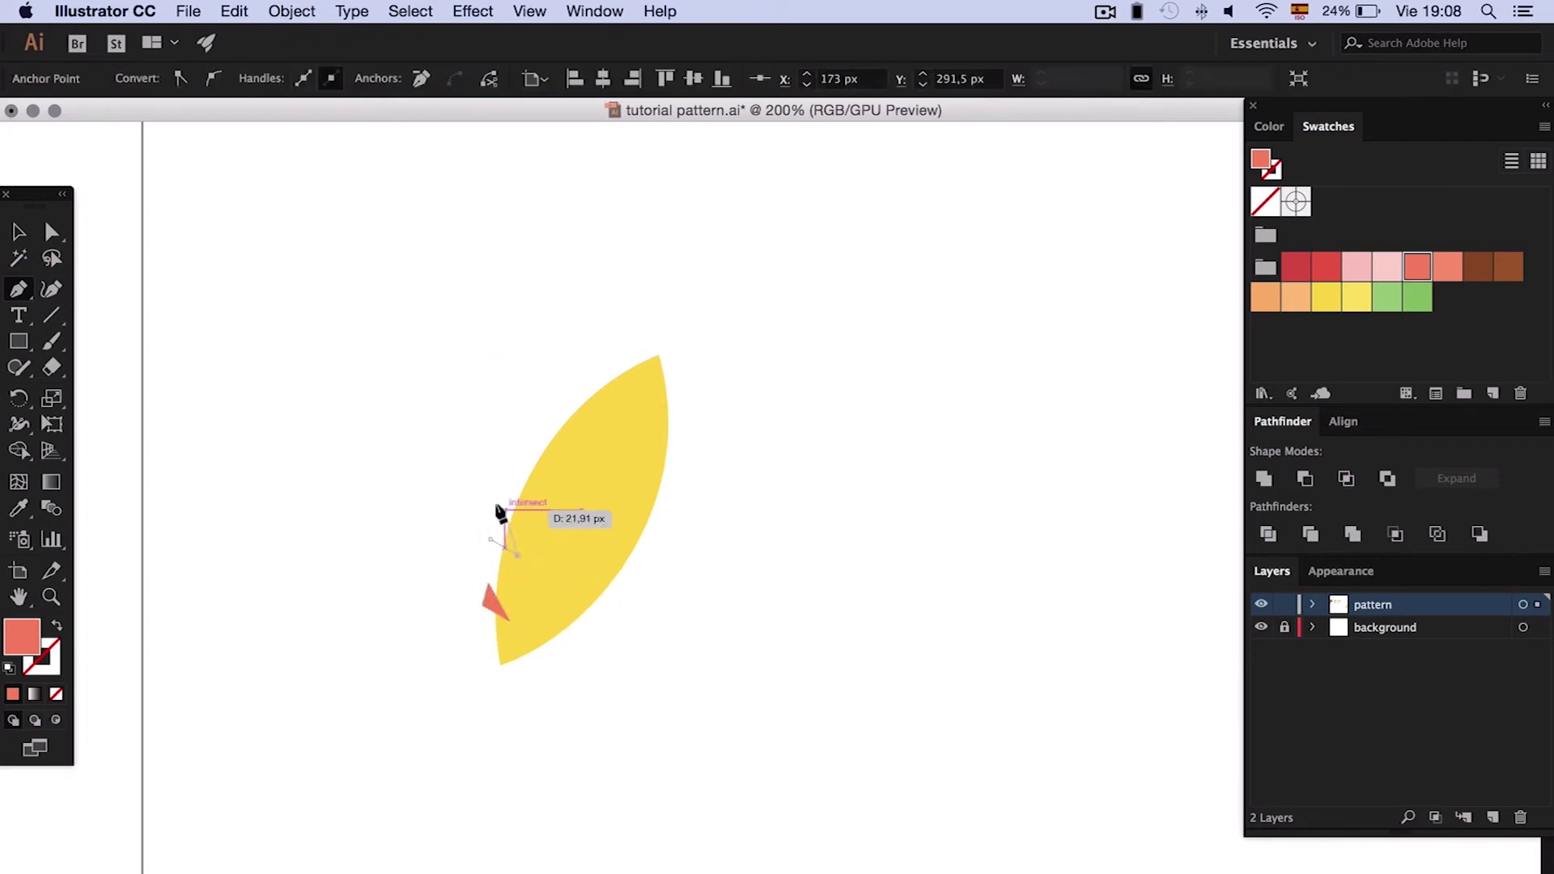
pyautogui.click(493, 517)
pyautogui.click(490, 539)
pyautogui.click(526, 508)
pyautogui.click(508, 484)
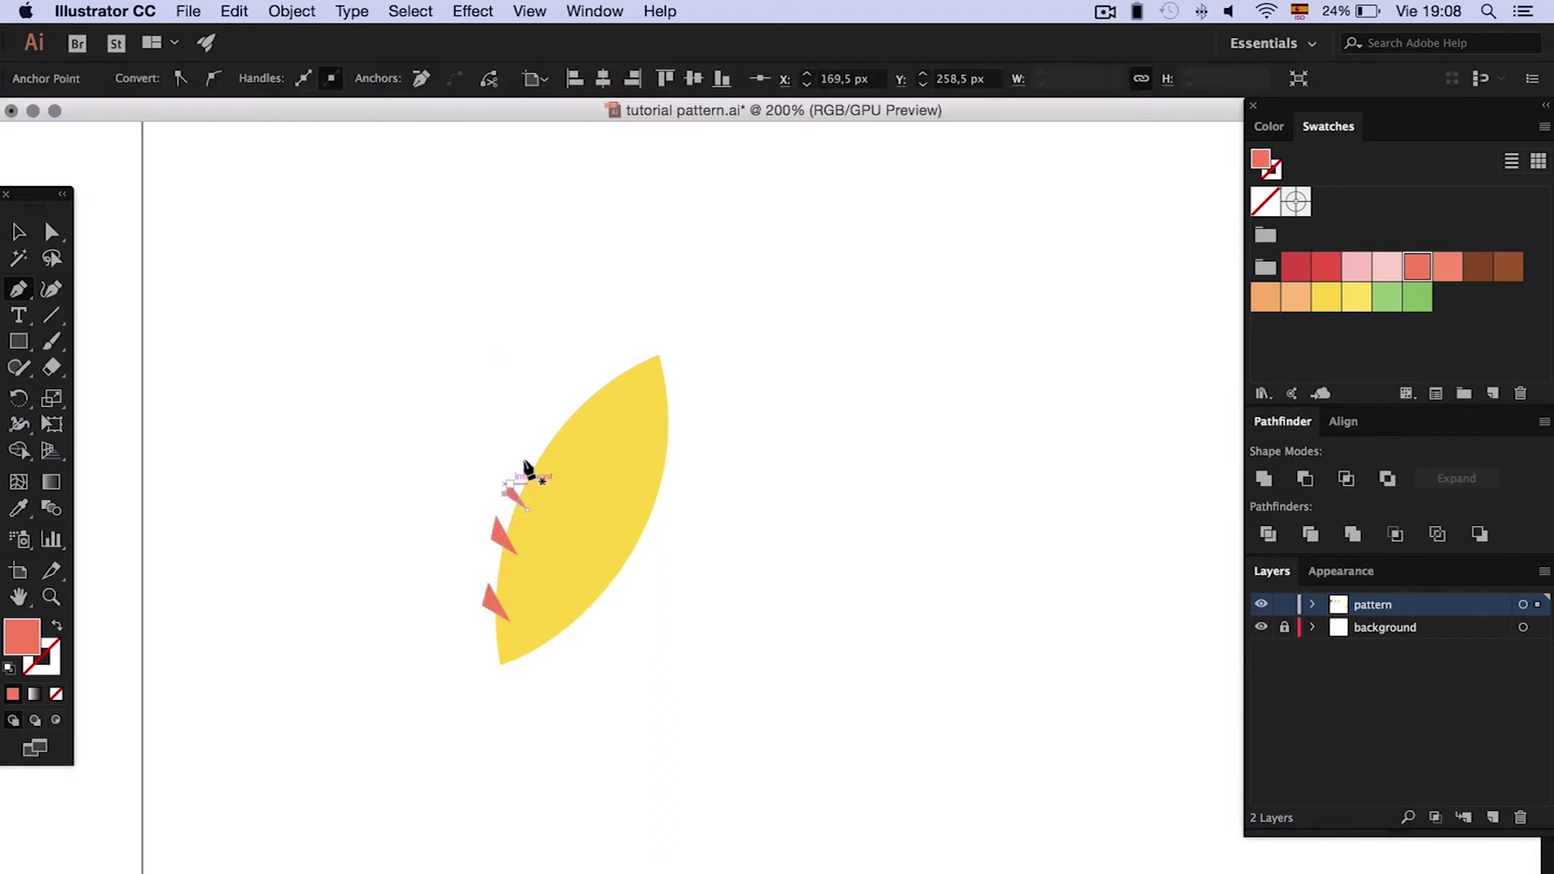
pyautogui.click(526, 508)
# - Add more salmon triangles higher up, along the right edge and near the bottom tip
pyautogui.click(561, 465)
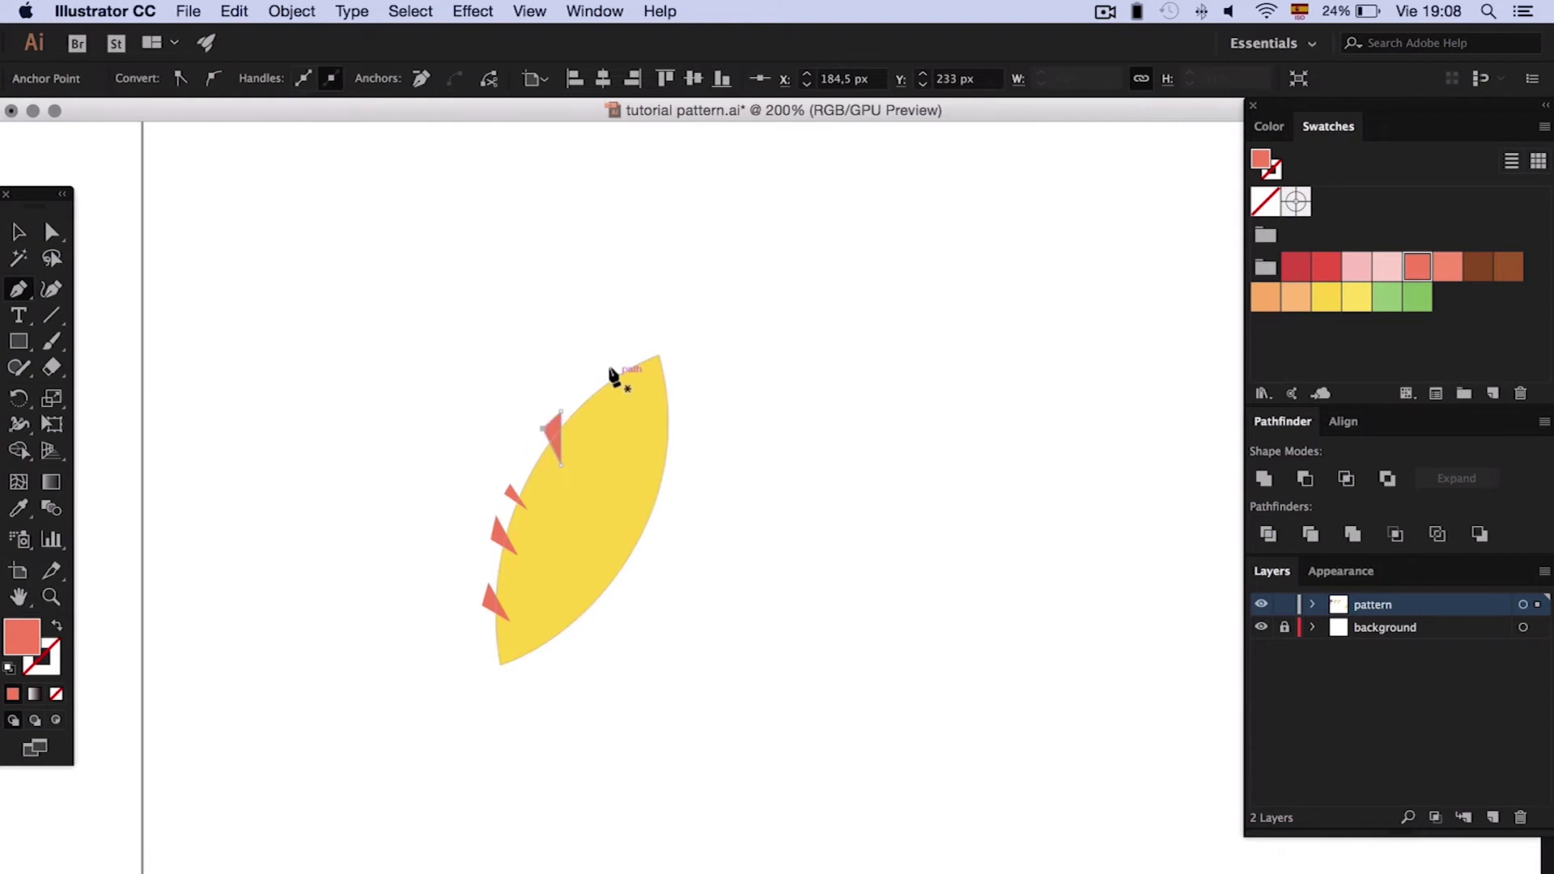
pyautogui.moveTo(613, 380); pyautogui.dragTo(615, 365)
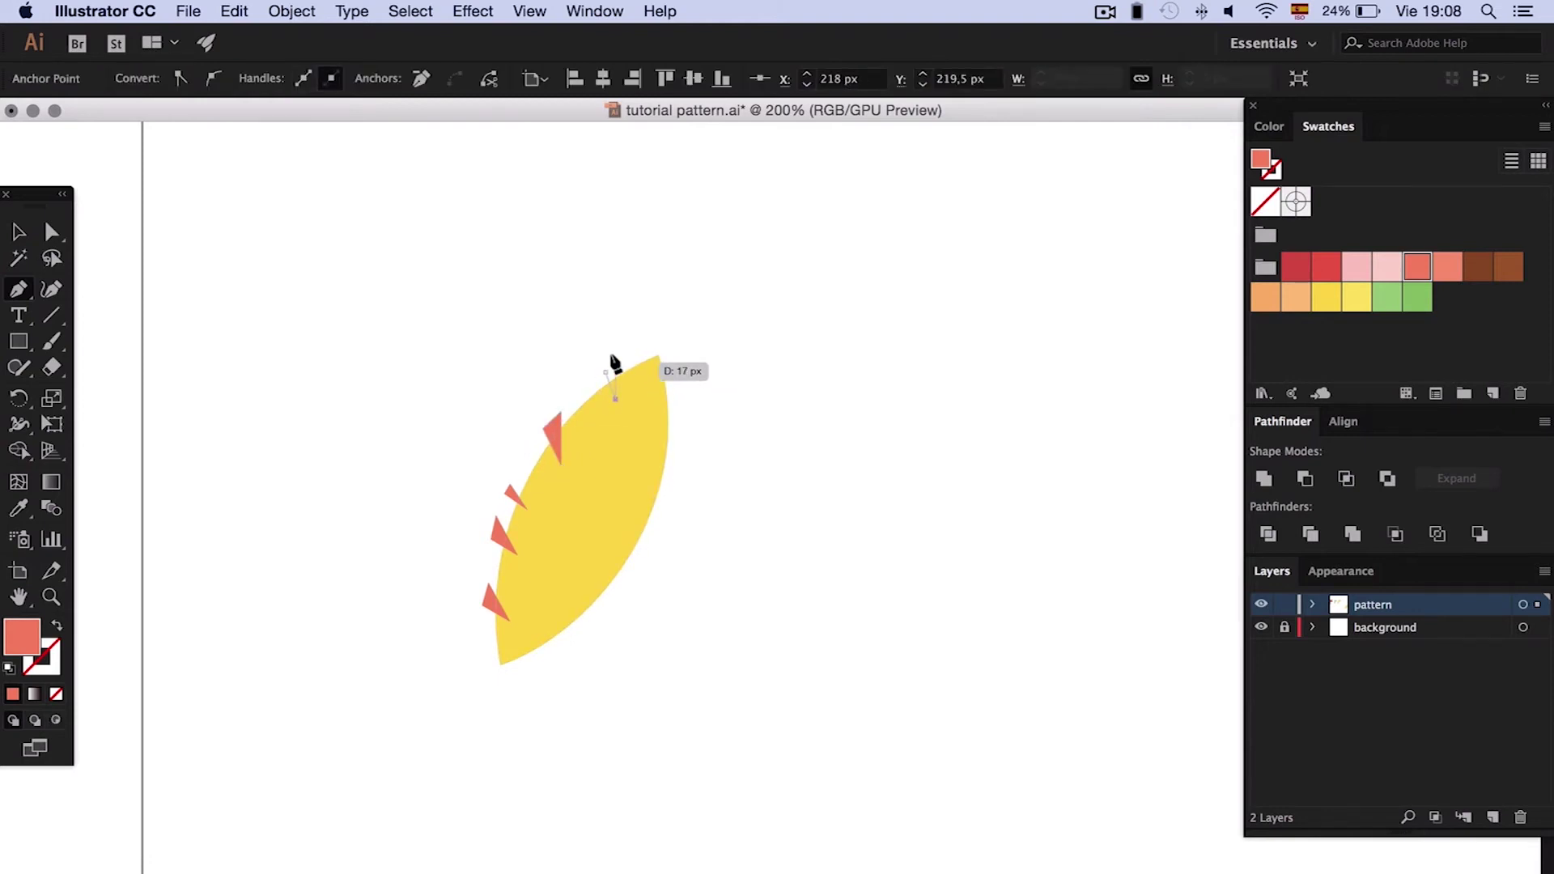
pyautogui.click(677, 433)
pyautogui.click(642, 443)
pyautogui.click(678, 453)
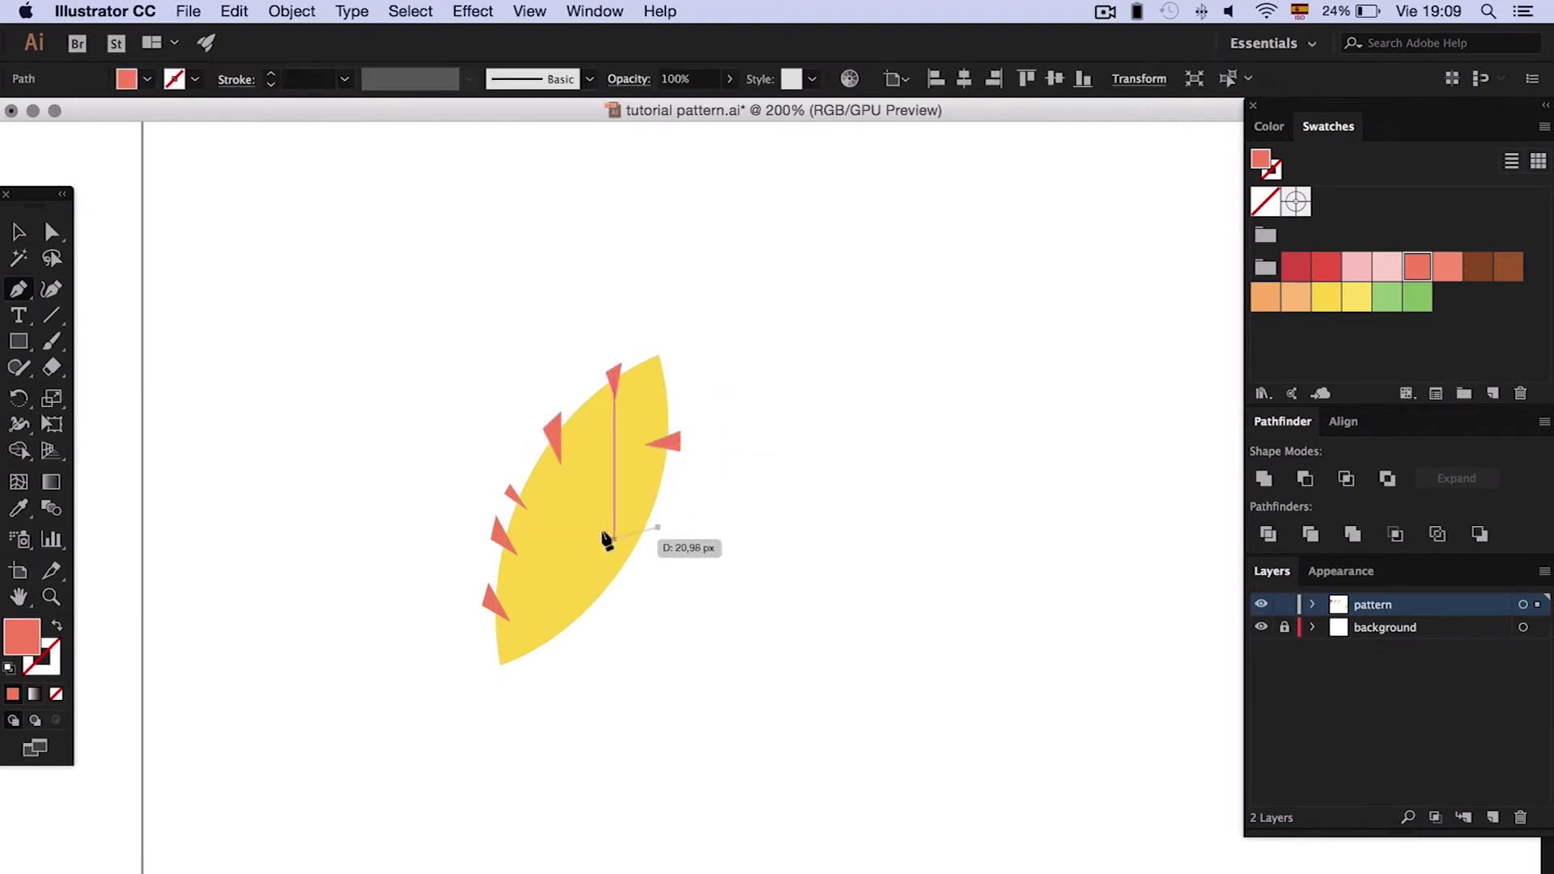
pyautogui.moveTo(614, 538); pyautogui.dragTo(643, 544)
pyautogui.click(644, 475)
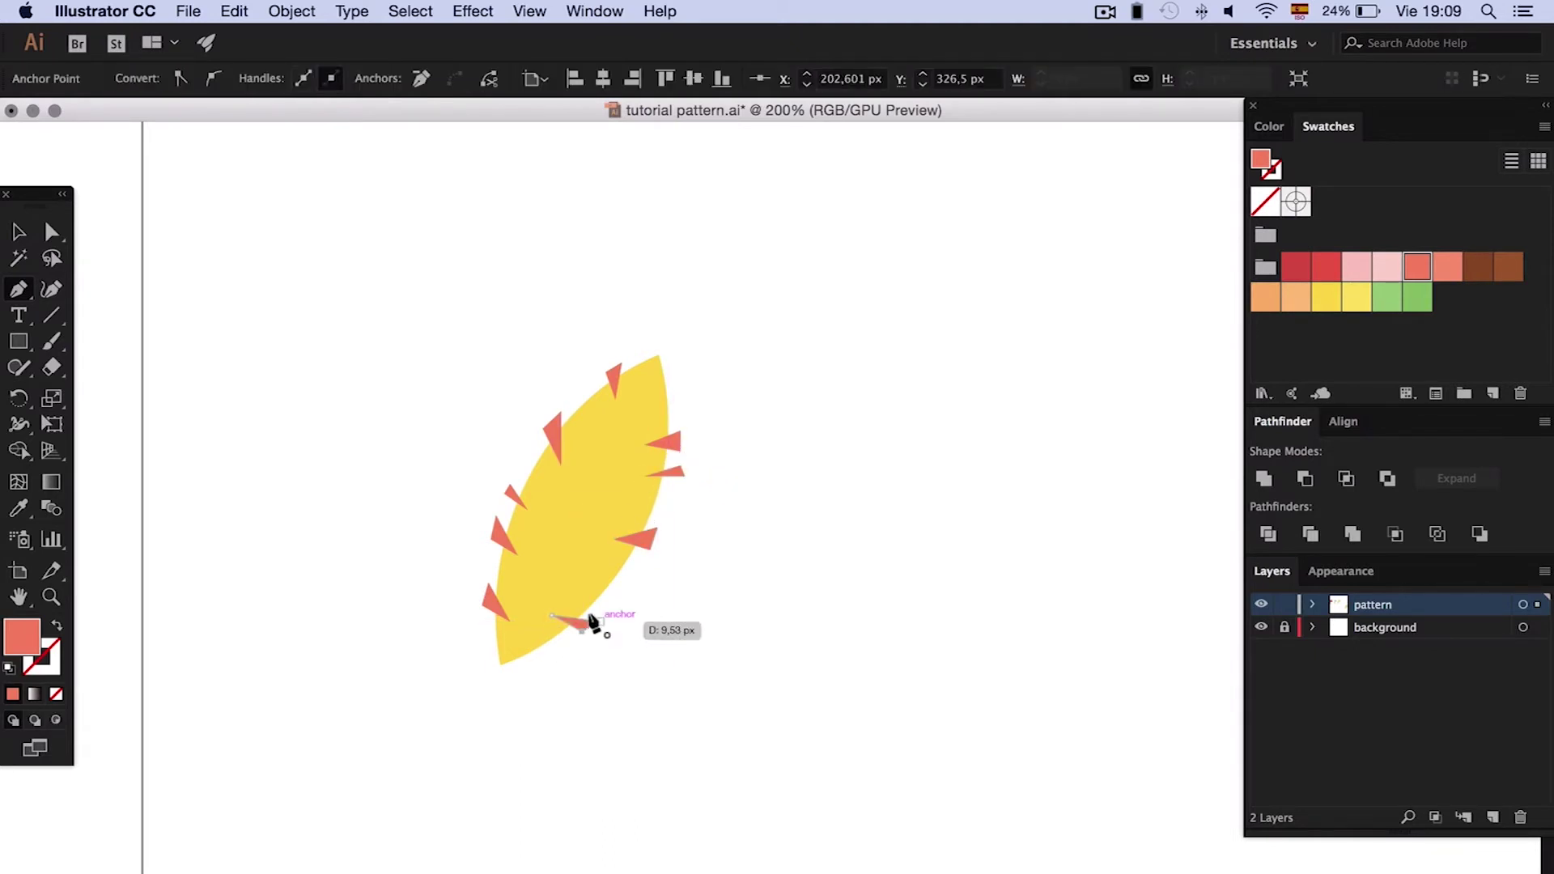
pyautogui.click(593, 625)
# - Select the leaf with all its triangles and cut the triangles out as edge notches
pyautogui.press('v')
pyautogui.moveTo(712, 375); pyautogui.dragTo(348, 684)
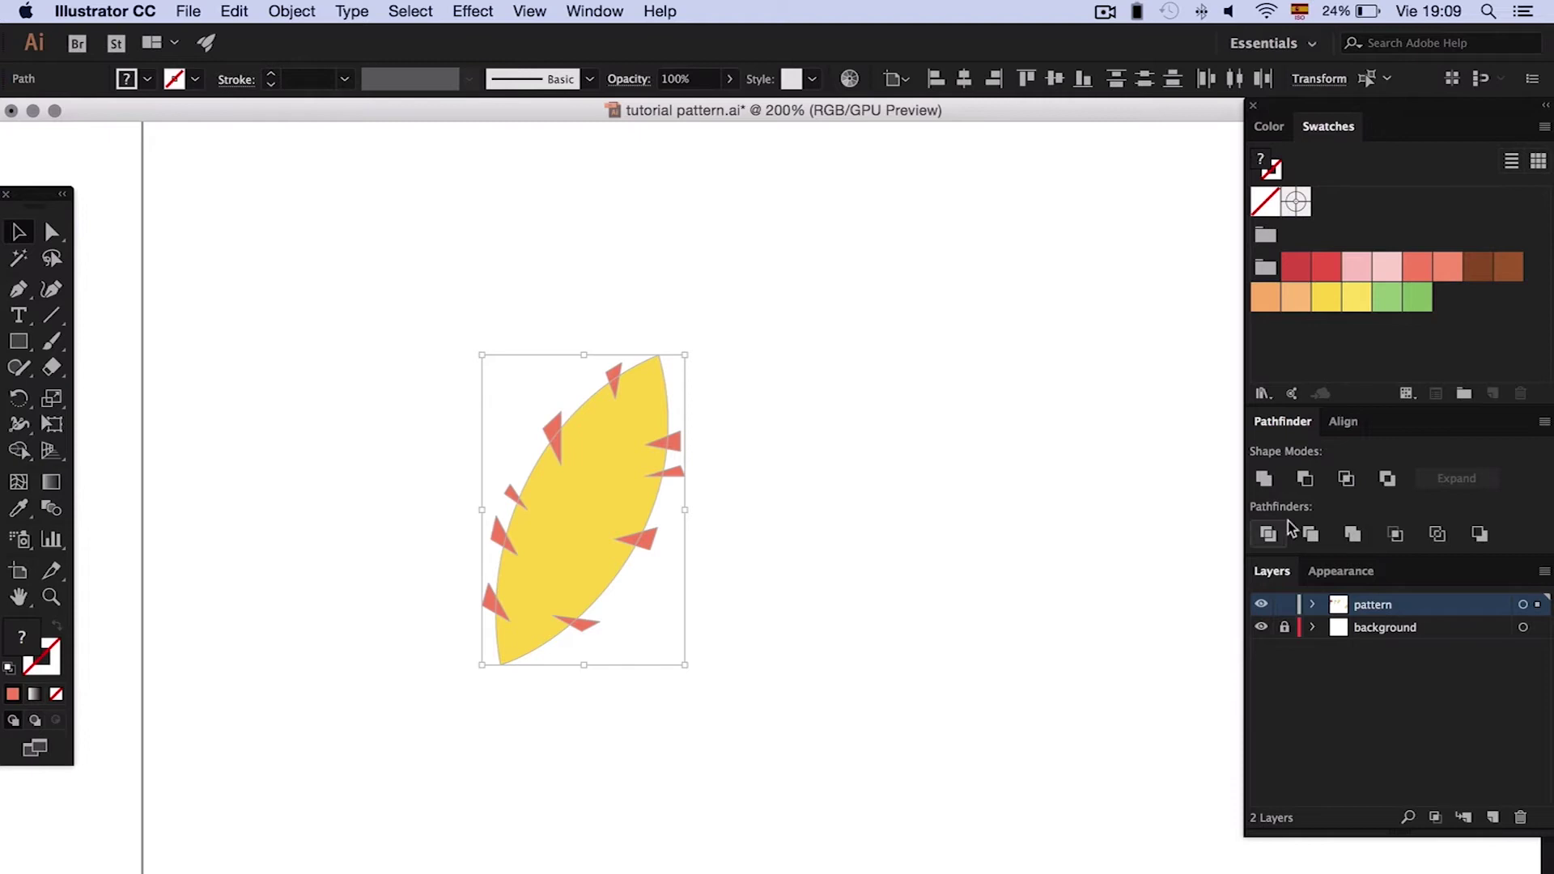
pyautogui.click(1304, 478)
pyautogui.click(728, 399)
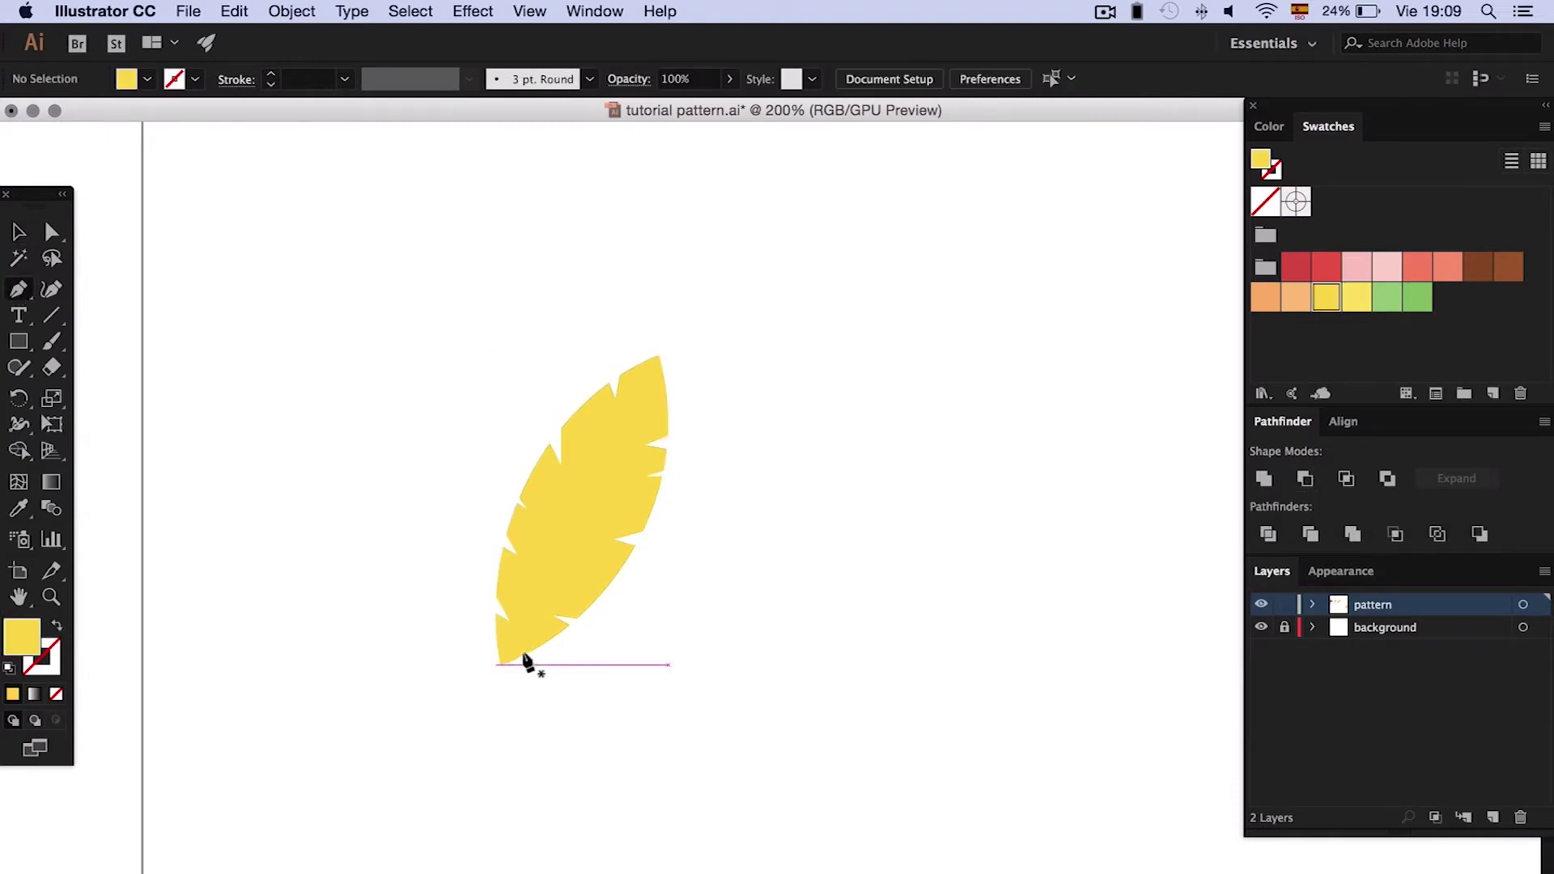
# - Draw a midrib line through the feather and divide the feather along it
pyautogui.click(500, 664)
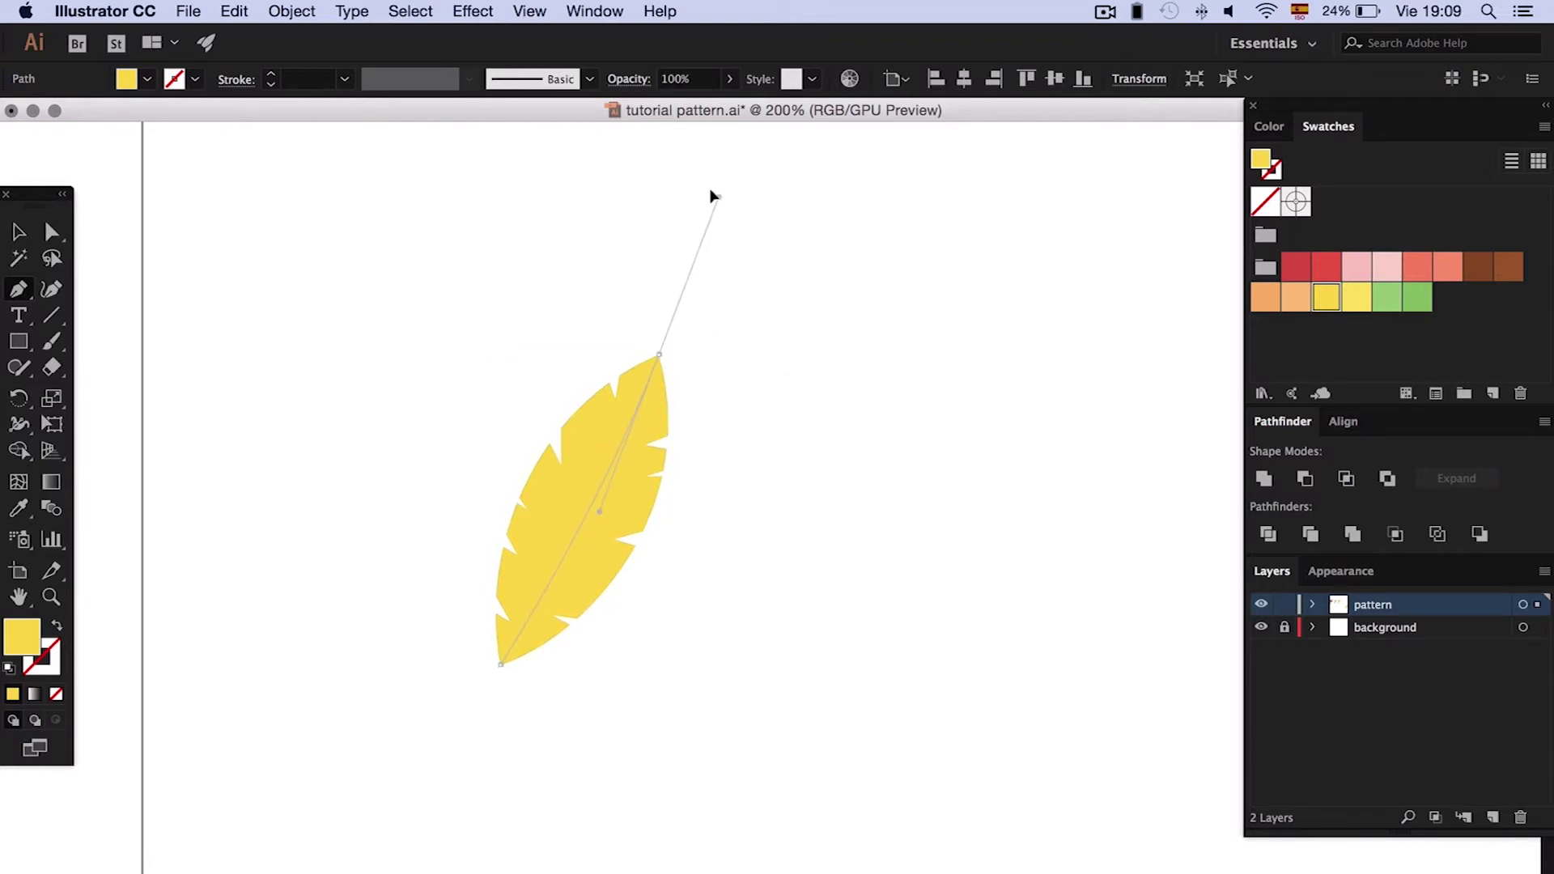
pyautogui.moveTo(712, 195); pyautogui.dragTo(714, 196)
pyautogui.press('v')
pyautogui.click(754, 288)
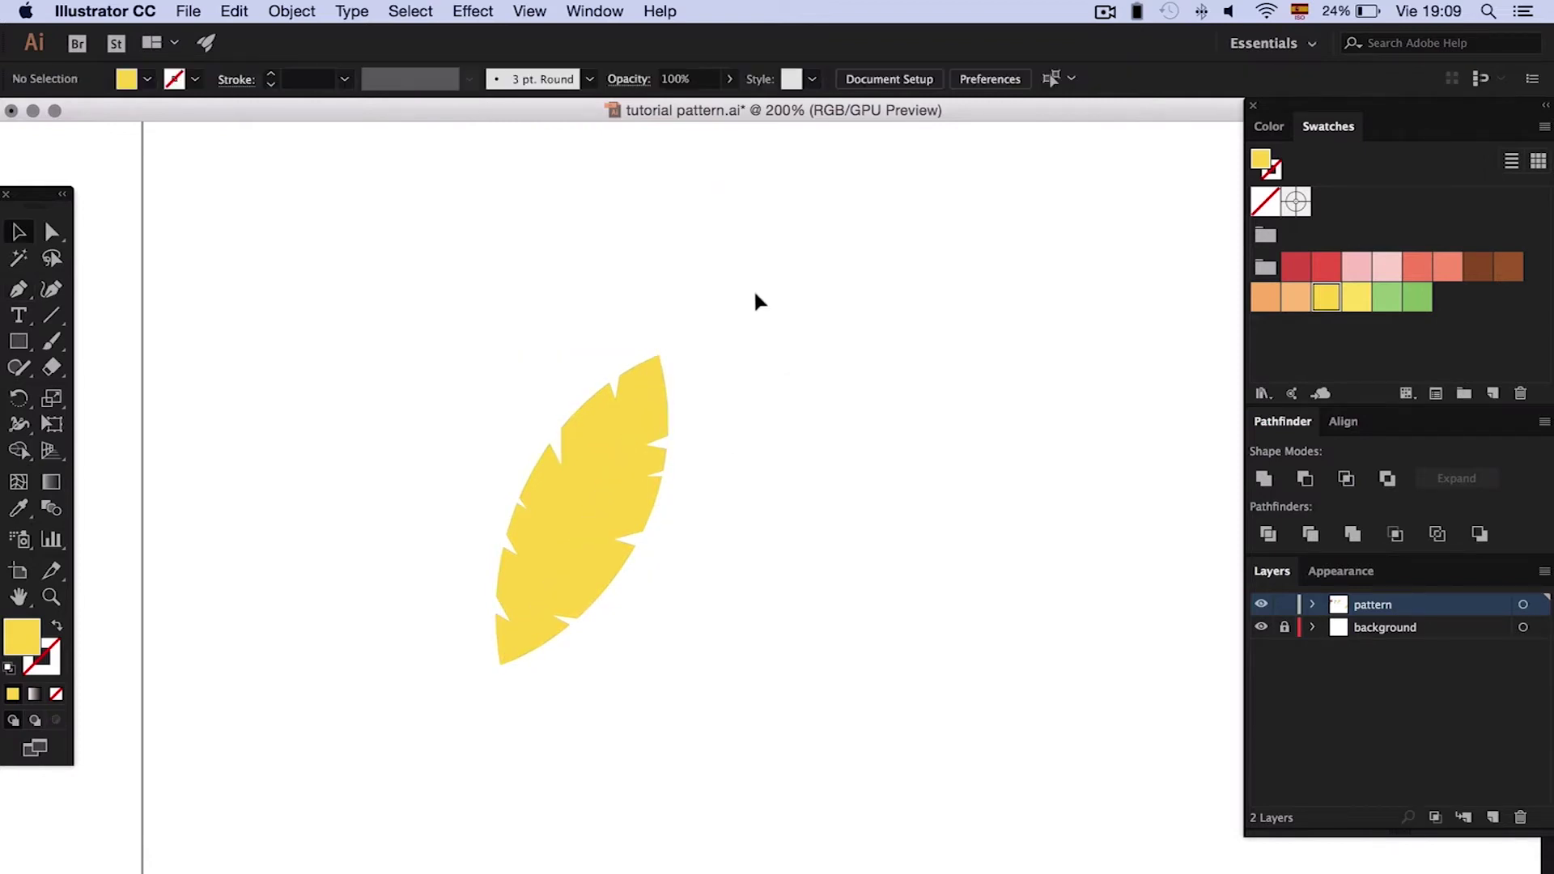
pyautogui.moveTo(754, 288); pyautogui.dragTo(478, 537)
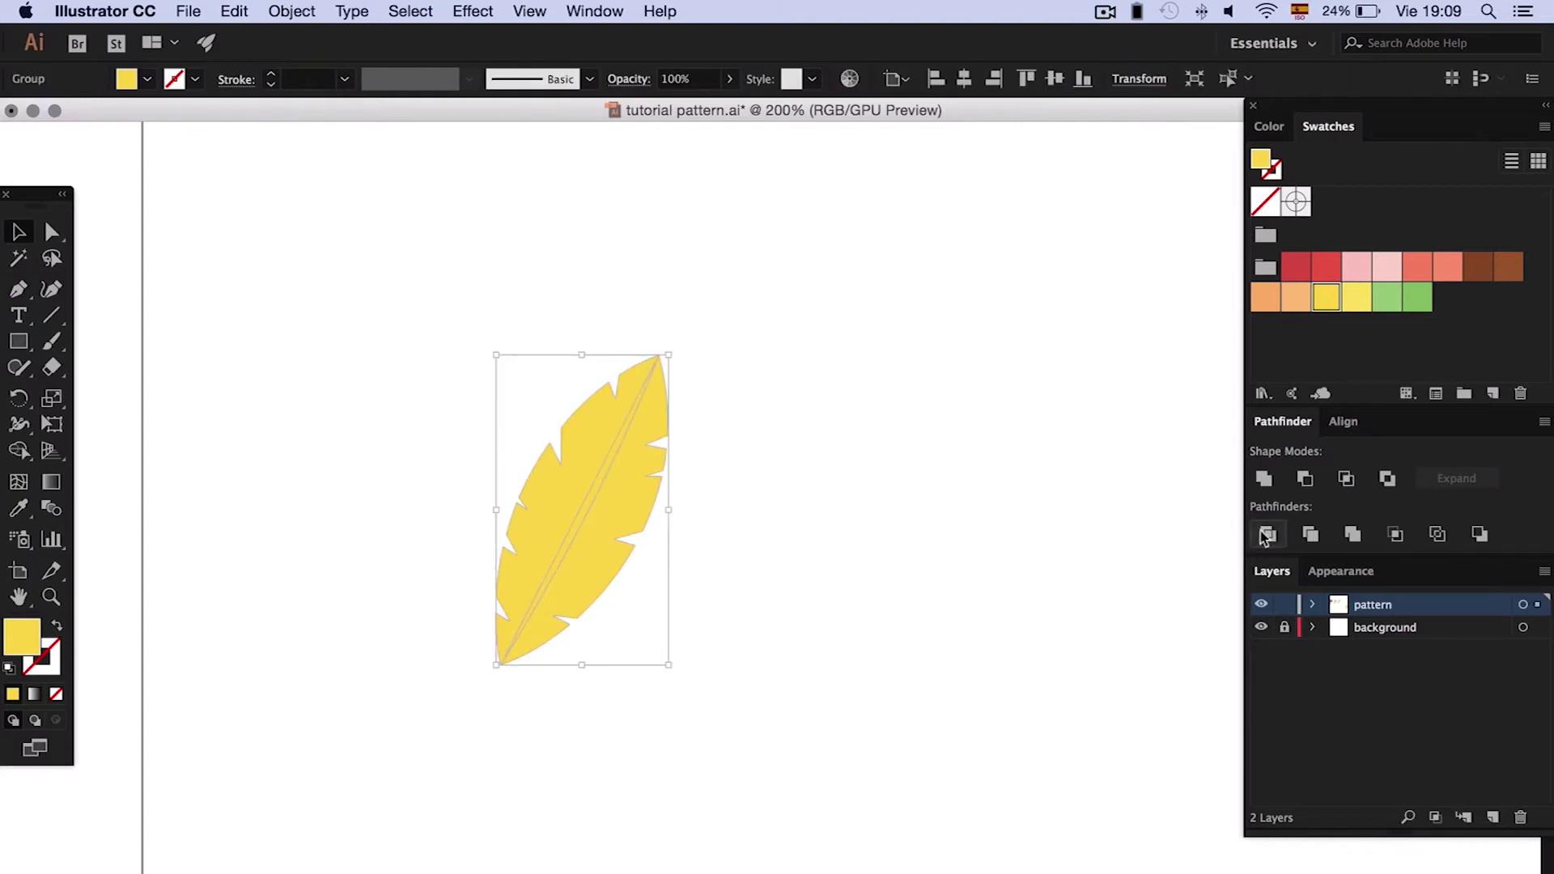
pyautogui.click(834, 431)
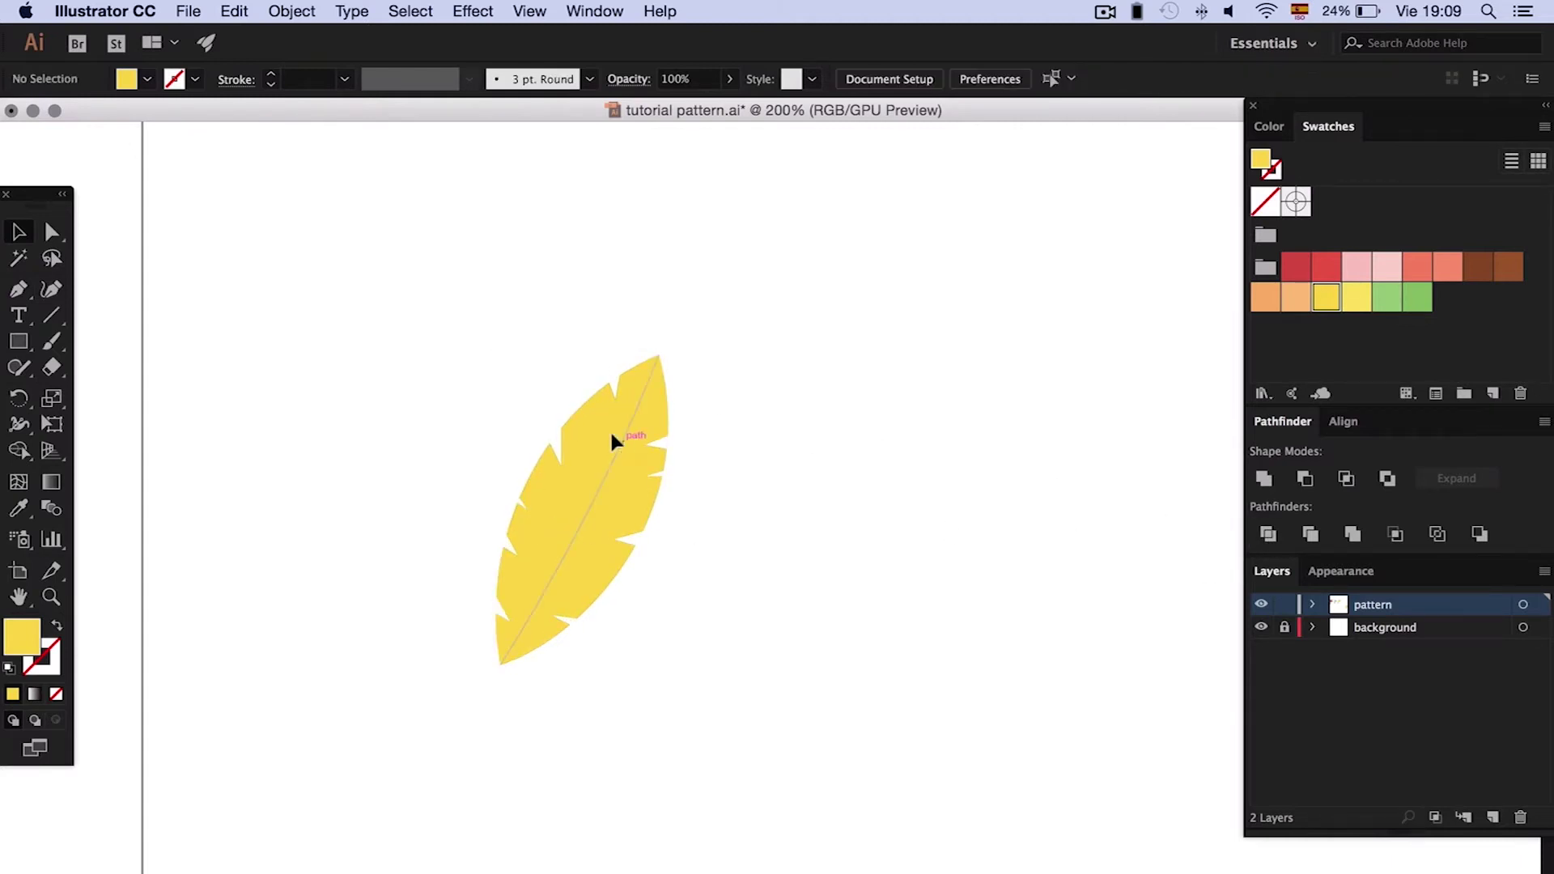
pyautogui.click(612, 441)
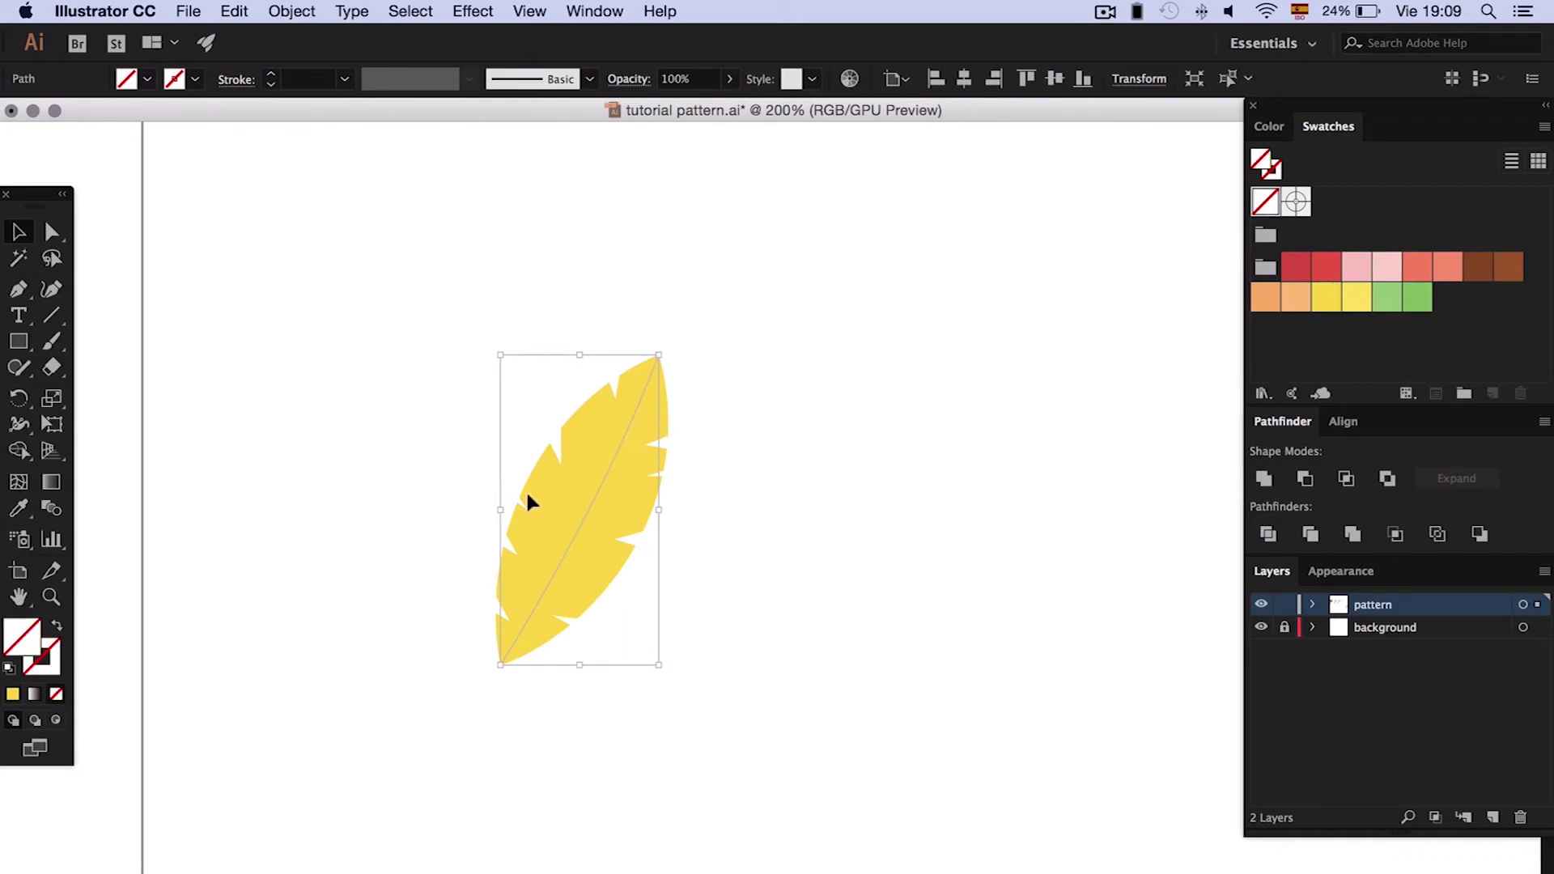
pyautogui.press('super+a')
pyautogui.click(1268, 536)
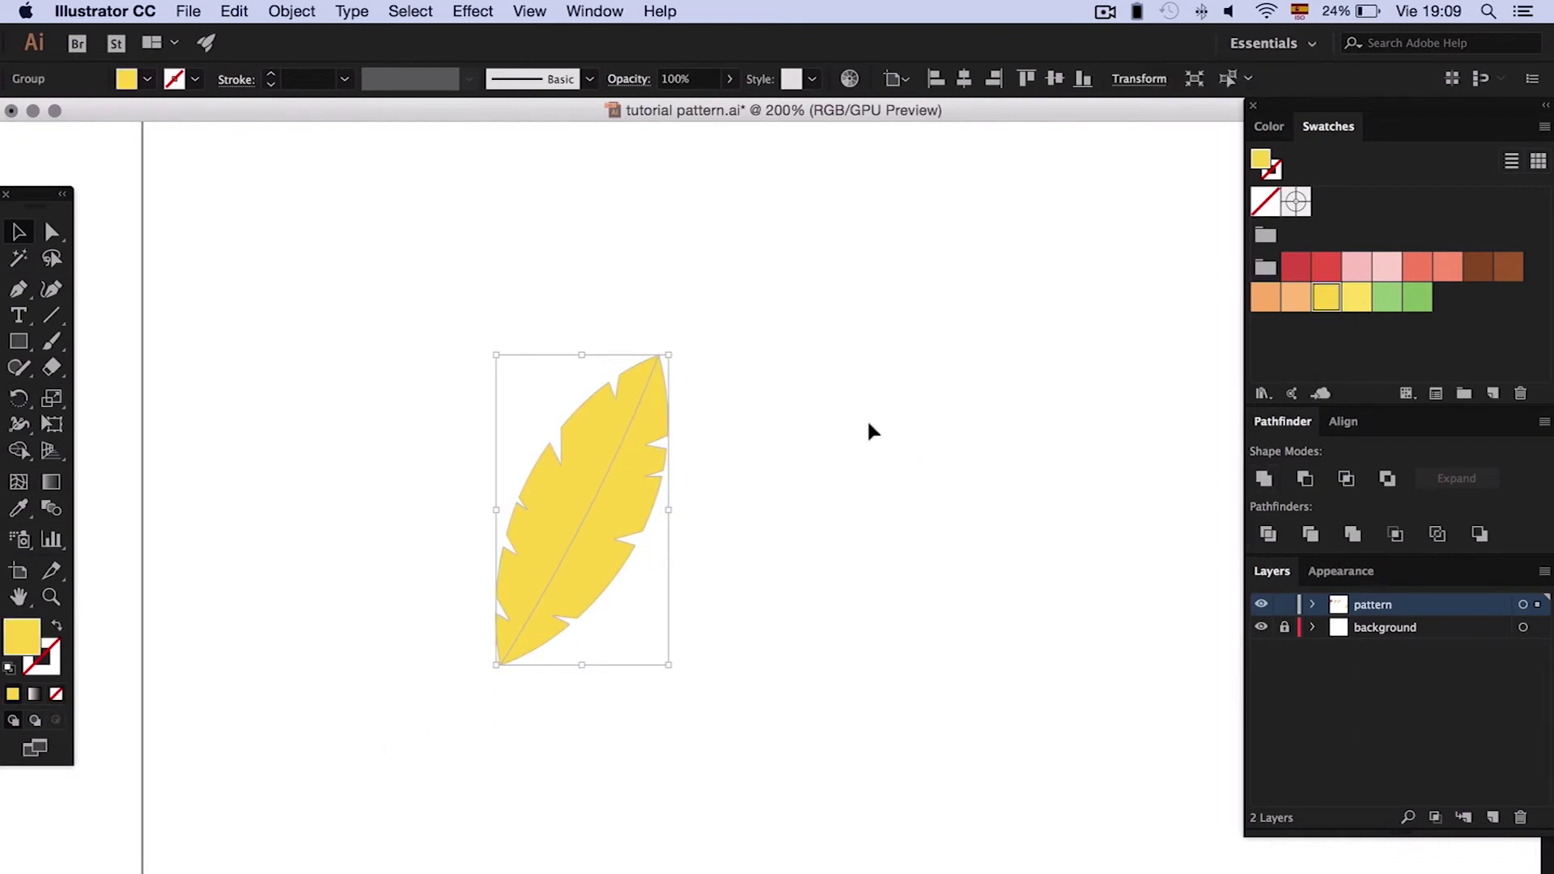
# - Recolor one half of the split feather a lighter yellow
pyautogui.click(867, 424)
pyautogui.press('a')
pyautogui.click(662, 410)
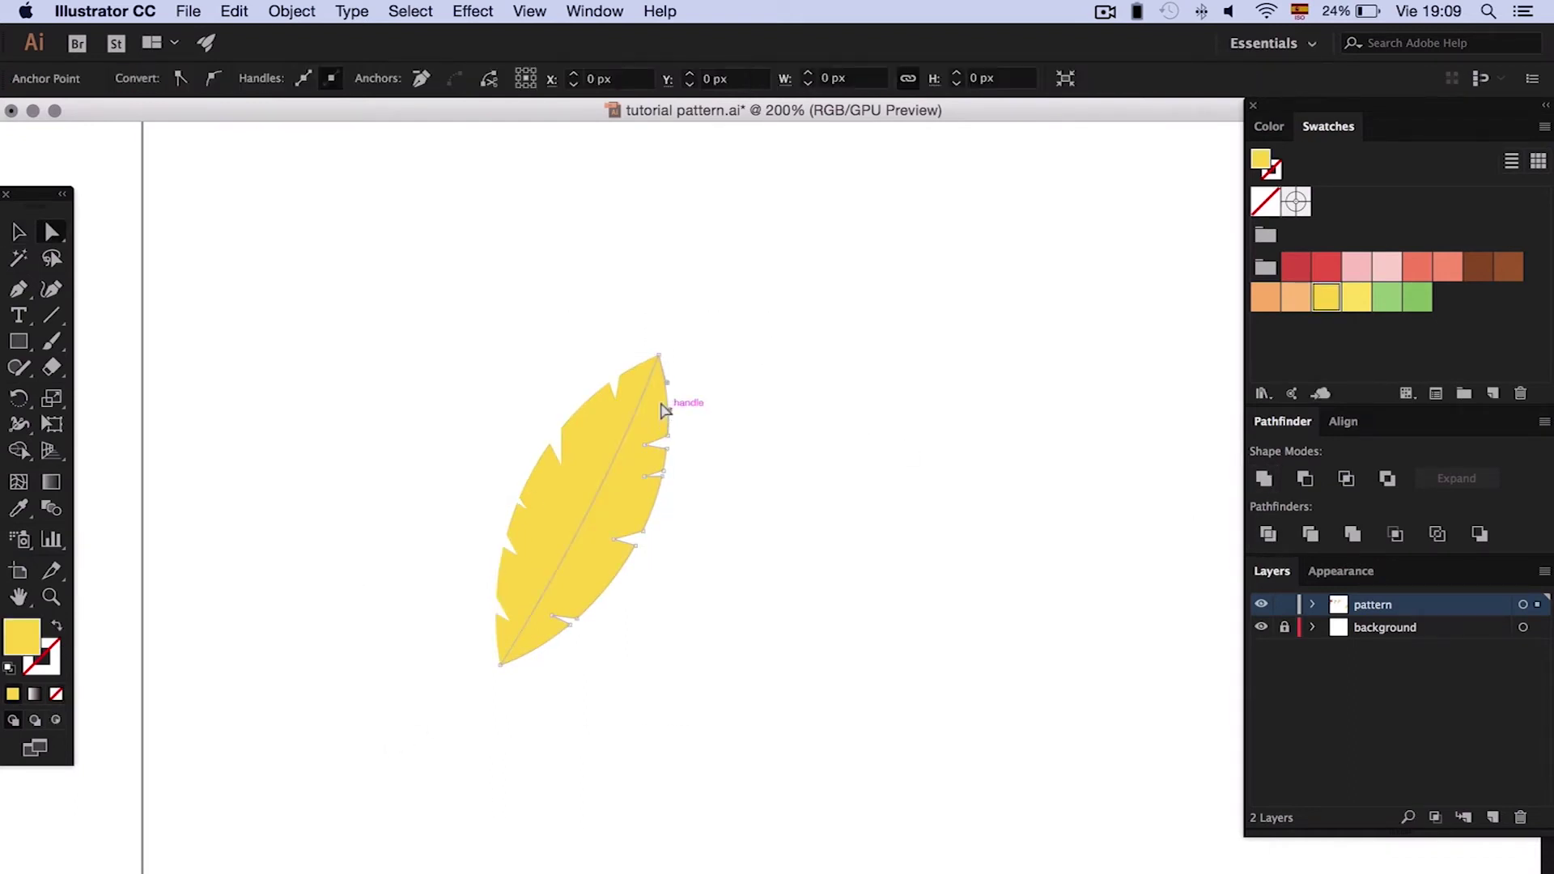
pyautogui.click(1356, 297)
# - Draw a new plain yellow leaf outline beside the finished feather
pyautogui.click(833, 288)
pyautogui.press('v')
pyautogui.hscroll(3, 783, 324)
pyautogui.scroll(1, 784, 324)
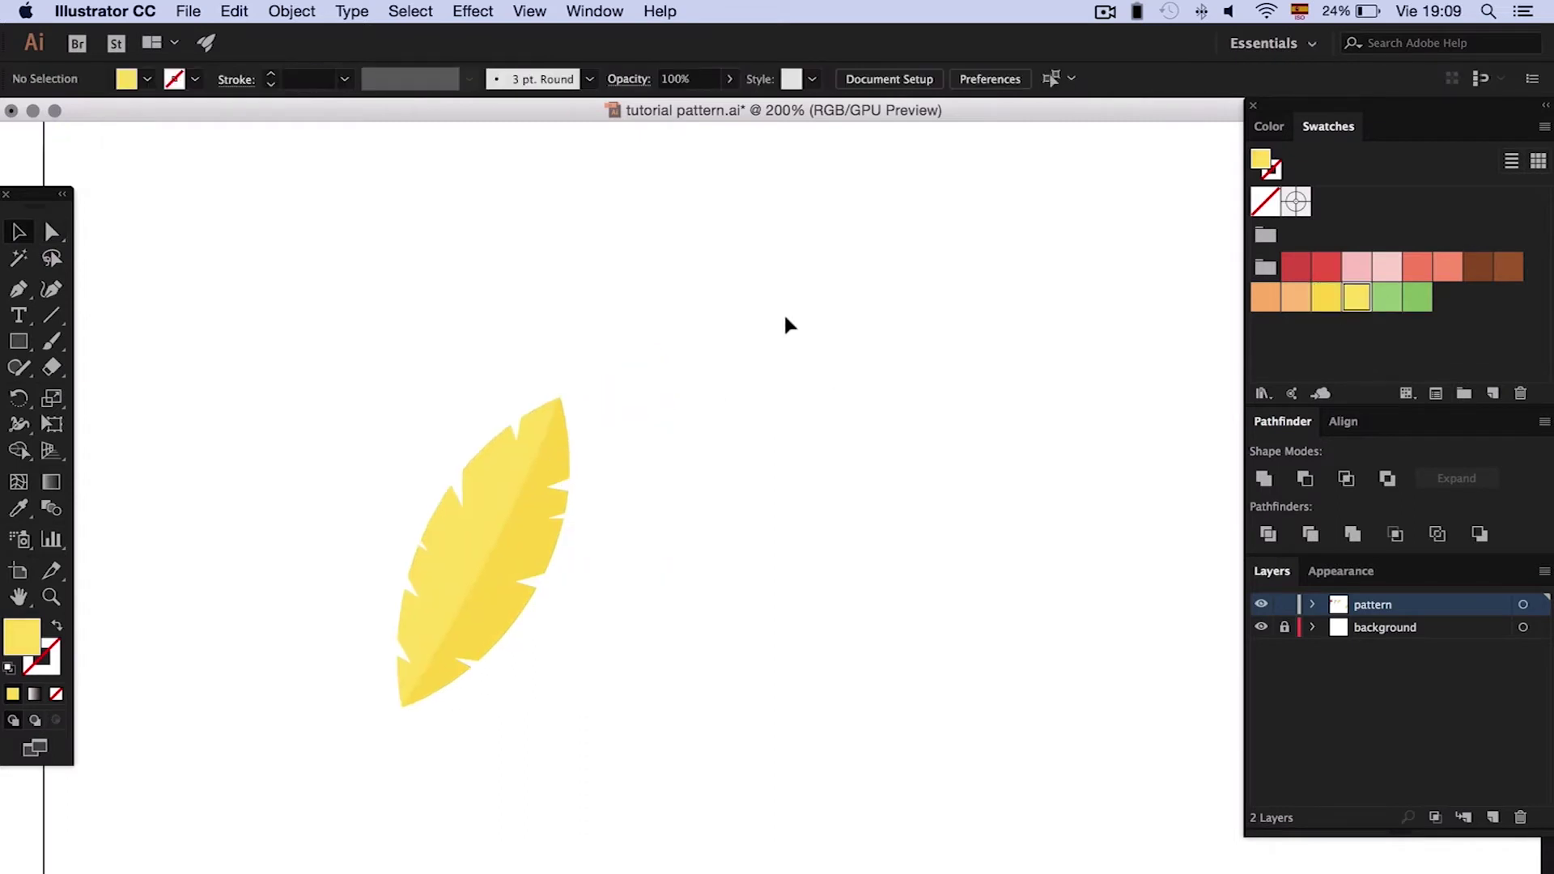
pyautogui.press('p')
pyautogui.moveTo(780, 671); pyautogui.dragTo(781, 592)
pyautogui.moveTo(883, 437); pyautogui.dragTo(882, 455)
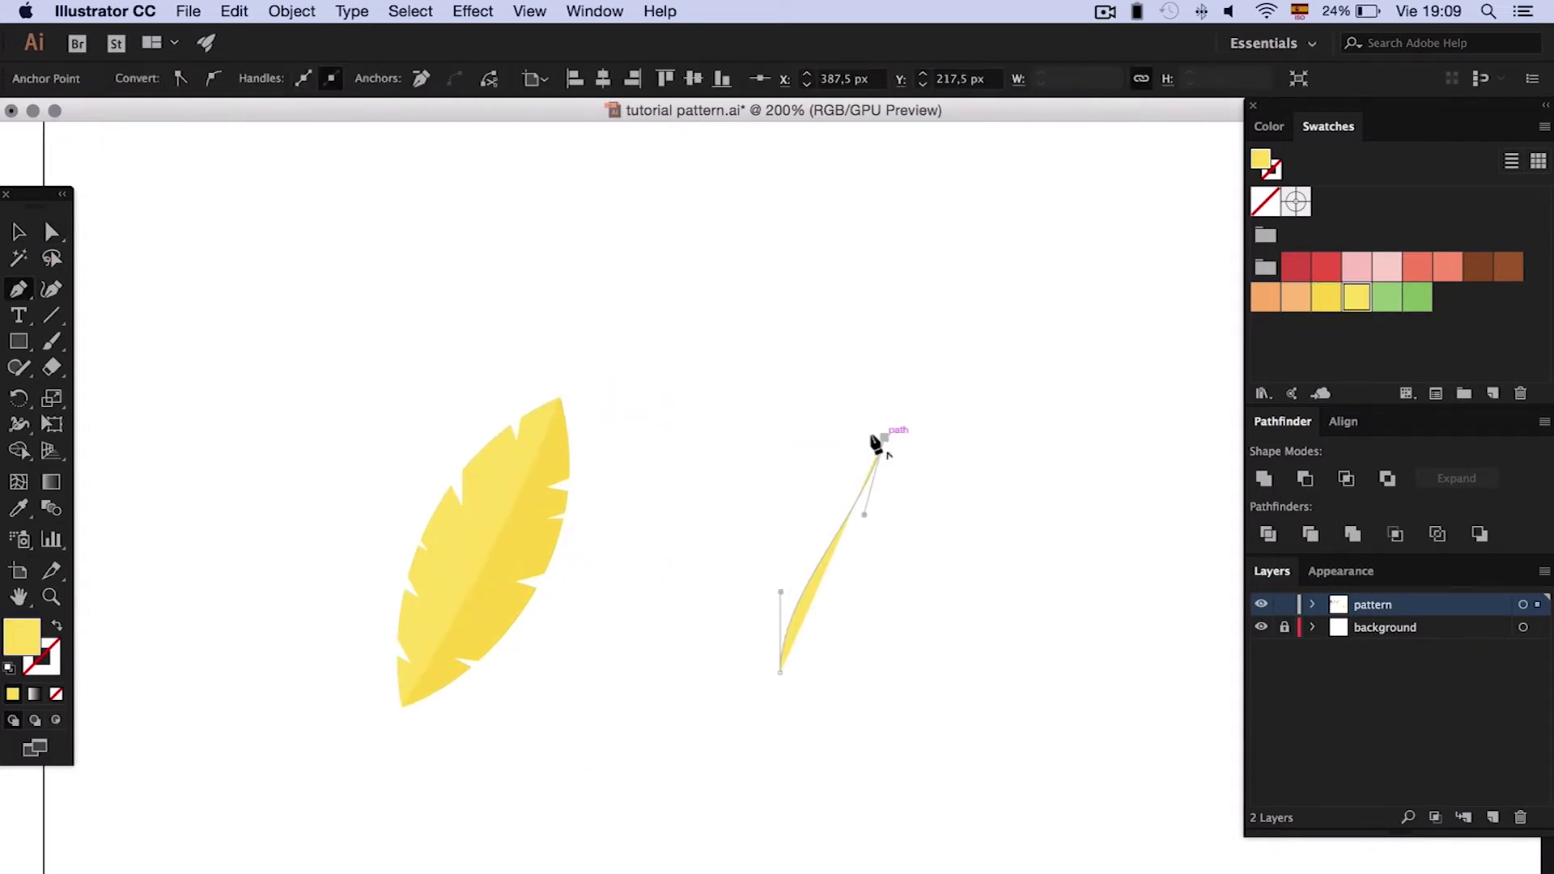
pyautogui.click(779, 672)
pyautogui.press('a')
pyautogui.click(1002, 558)
# - Place a copy of the leaf to its right and shrink the two-tone feather slightly
pyautogui.hscroll(3, 1002, 558)
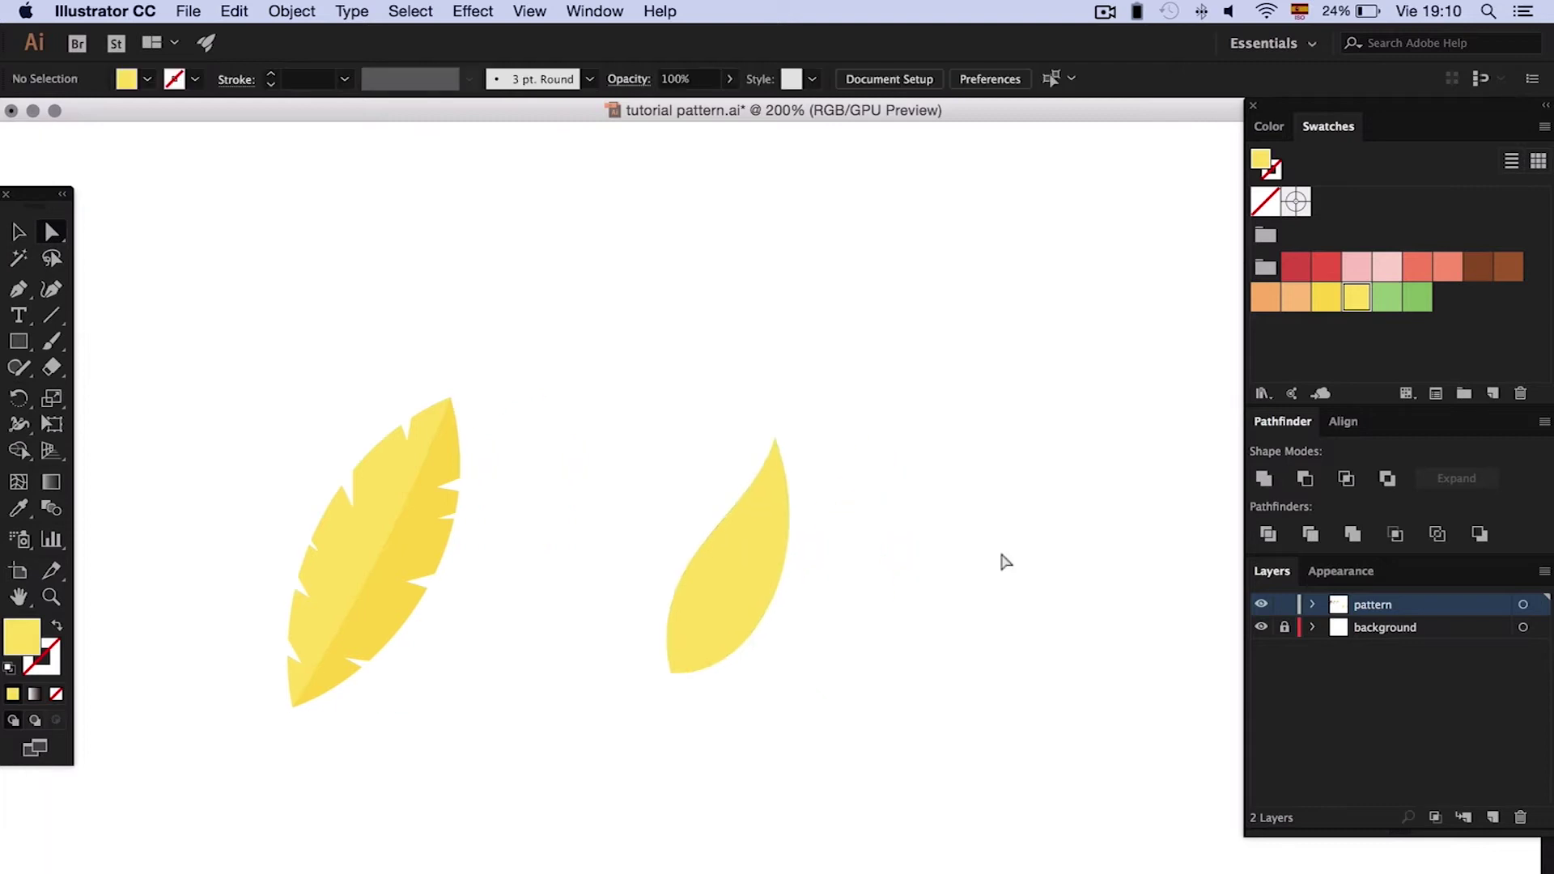
pyautogui.moveTo(597, 503); pyautogui.dragTo(867, 503)
pyautogui.press('a')
pyautogui.press('v')
pyautogui.press('super+shift+a')
pyautogui.hscroll(2, 803, 559)
pyautogui.click(186, 526)
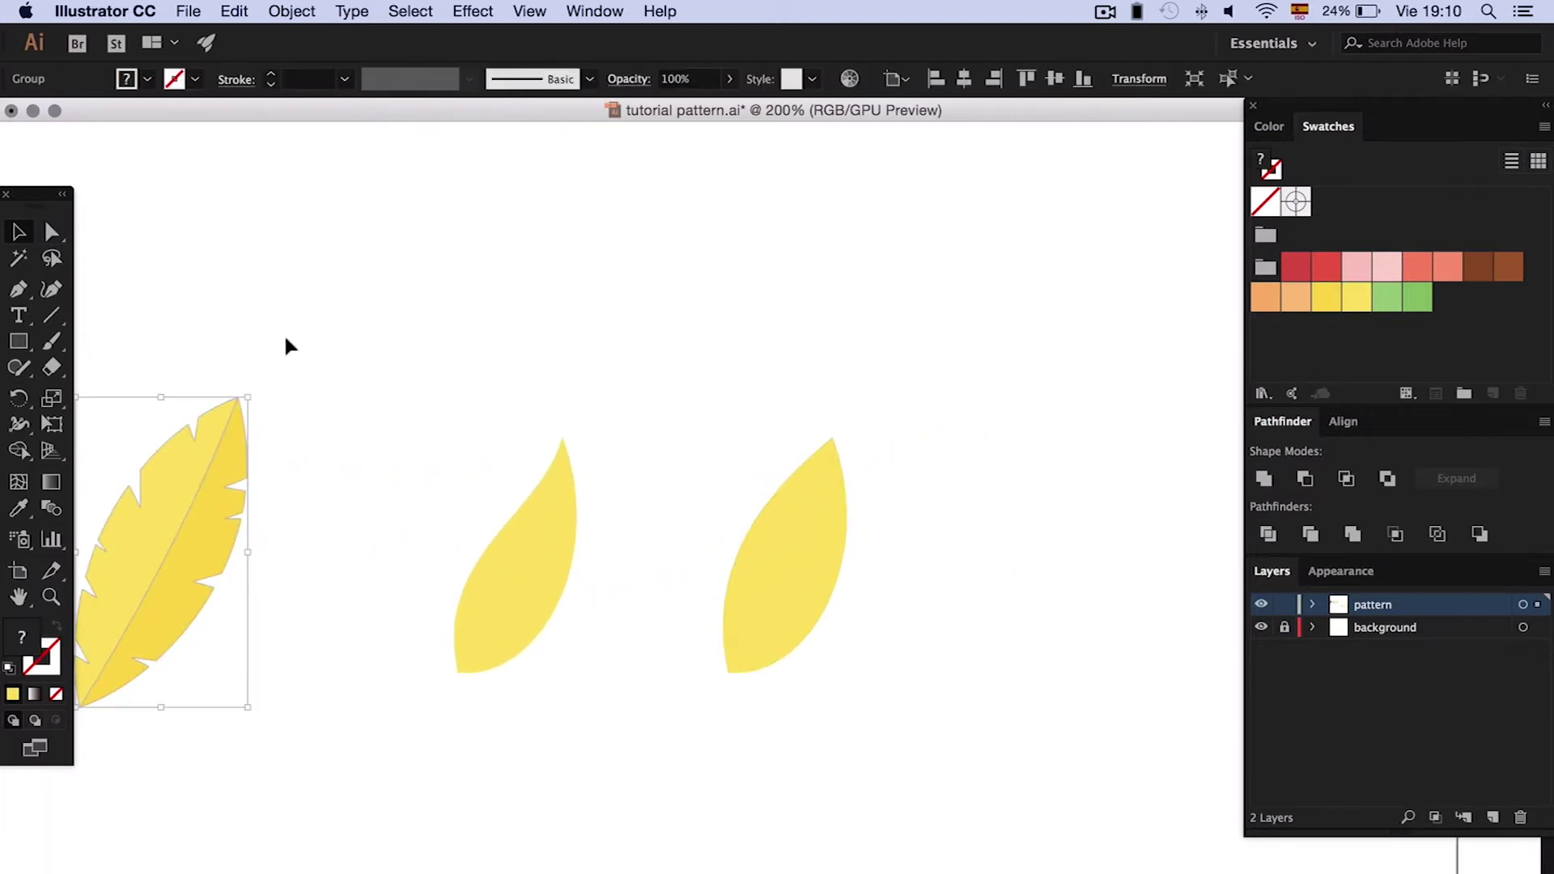
pyautogui.moveTo(243, 389); pyautogui.dragTo(225, 409)
# - Add another leaf copy beside the S-shaped leaf and reshape its anchors
pyautogui.hscroll(-4, 294, 684)
pyautogui.hscroll(2, 474, 561)
pyautogui.click(474, 561)
pyautogui.hscroll(2, 475, 566)
pyautogui.moveTo(595, 567); pyautogui.dragTo(535, 556)
pyautogui.hscroll(-3, 453, 566)
pyautogui.press('a')
pyautogui.click(374, 676)
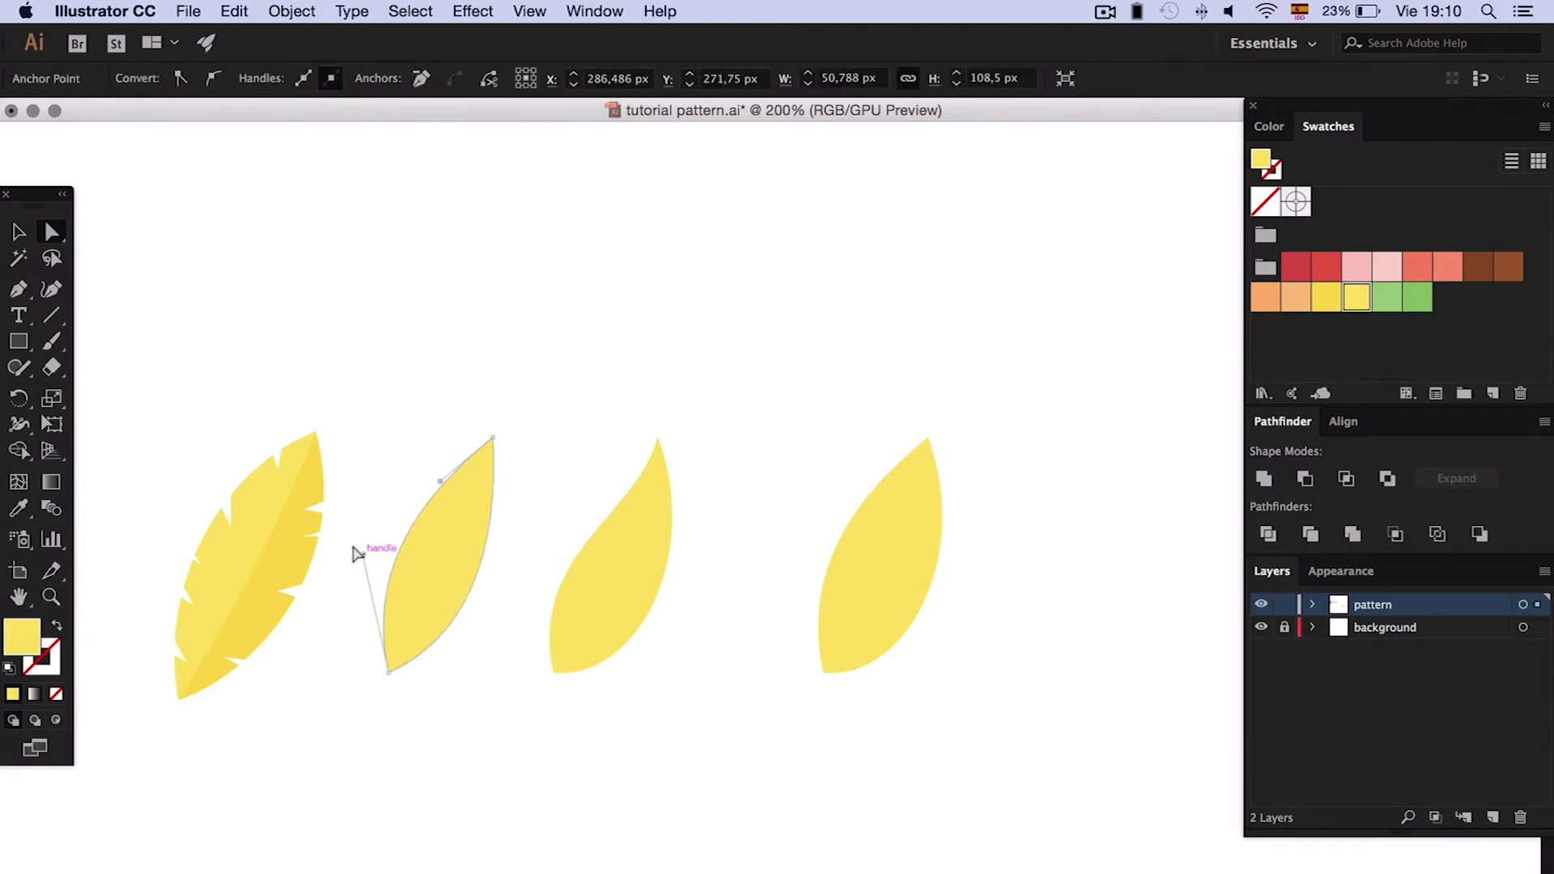
pyautogui.click(482, 510)
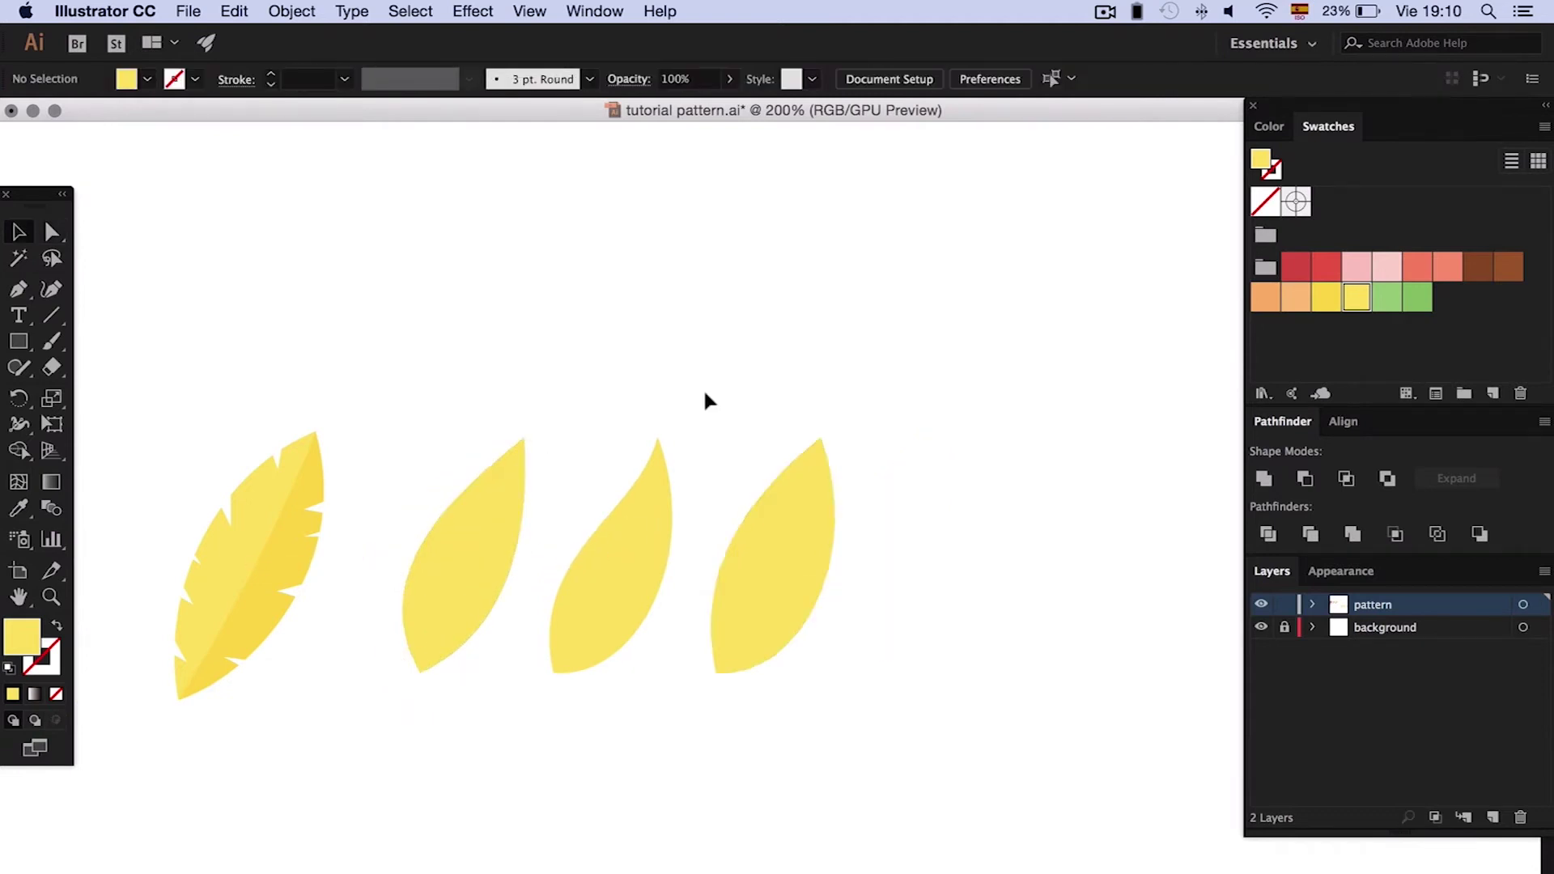
# - Set the fill to red and start a triangle on the second leaf's edge
pyautogui.press('super+equal')
pyautogui.click(1296, 266)
pyautogui.press('p')
pyautogui.moveTo(438, 692); pyautogui.dragTo(463, 708)
# - Draw red notch triangles along the second leaf and subtract them with Minus Front
pyautogui.click(490, 502)
pyautogui.click(471, 526)
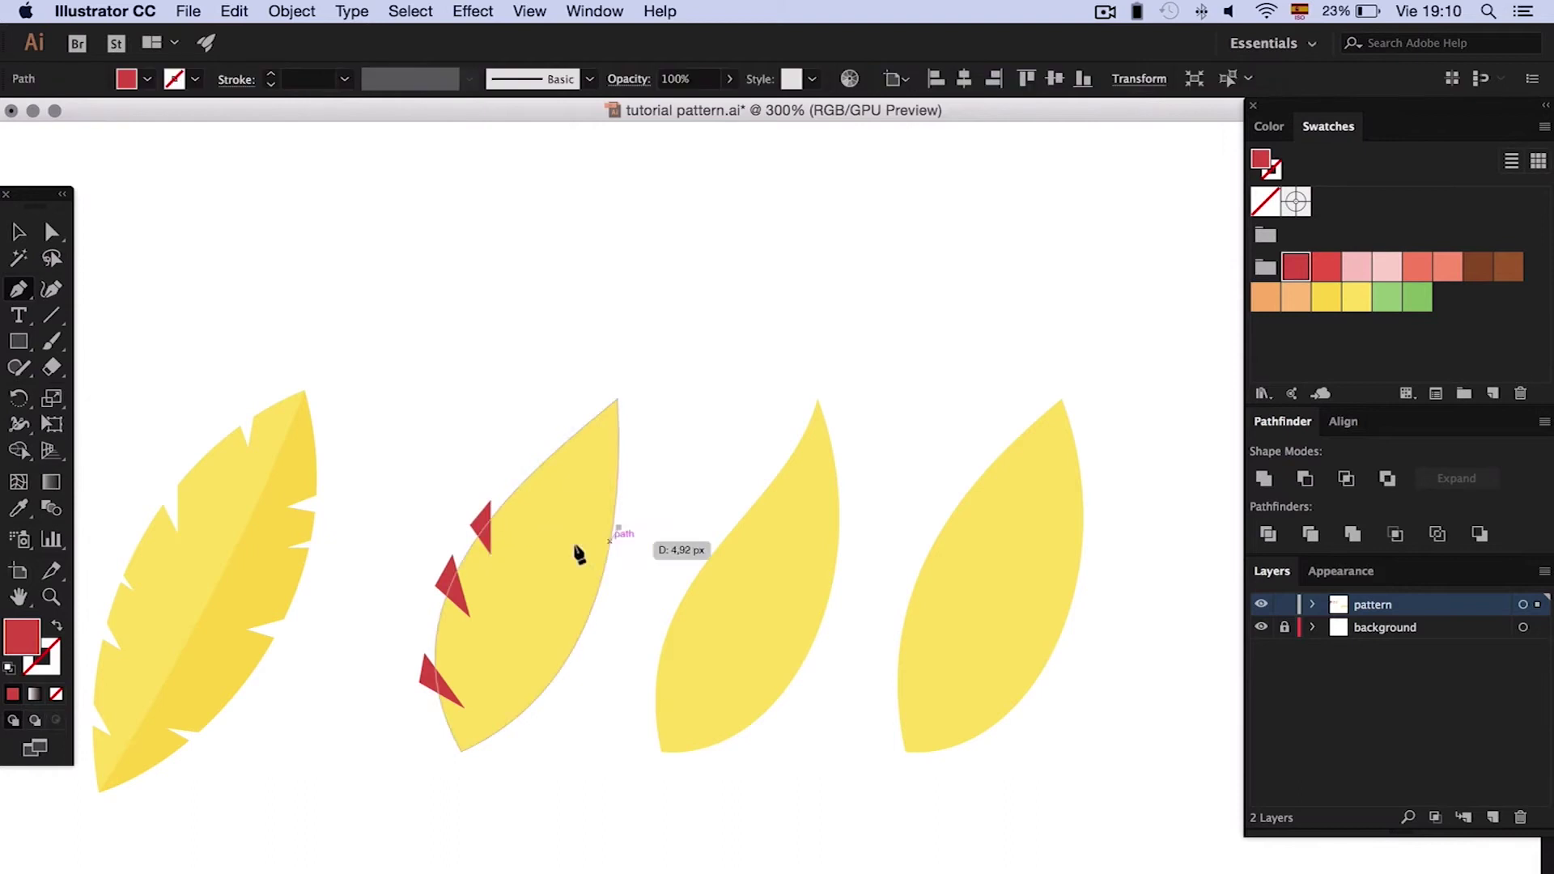
pyautogui.click(619, 528)
pyautogui.click(616, 552)
pyautogui.click(571, 553)
pyautogui.click(599, 619)
pyautogui.click(595, 642)
pyautogui.click(544, 627)
pyautogui.click(507, 694)
pyautogui.click(543, 707)
pyautogui.click(577, 464)
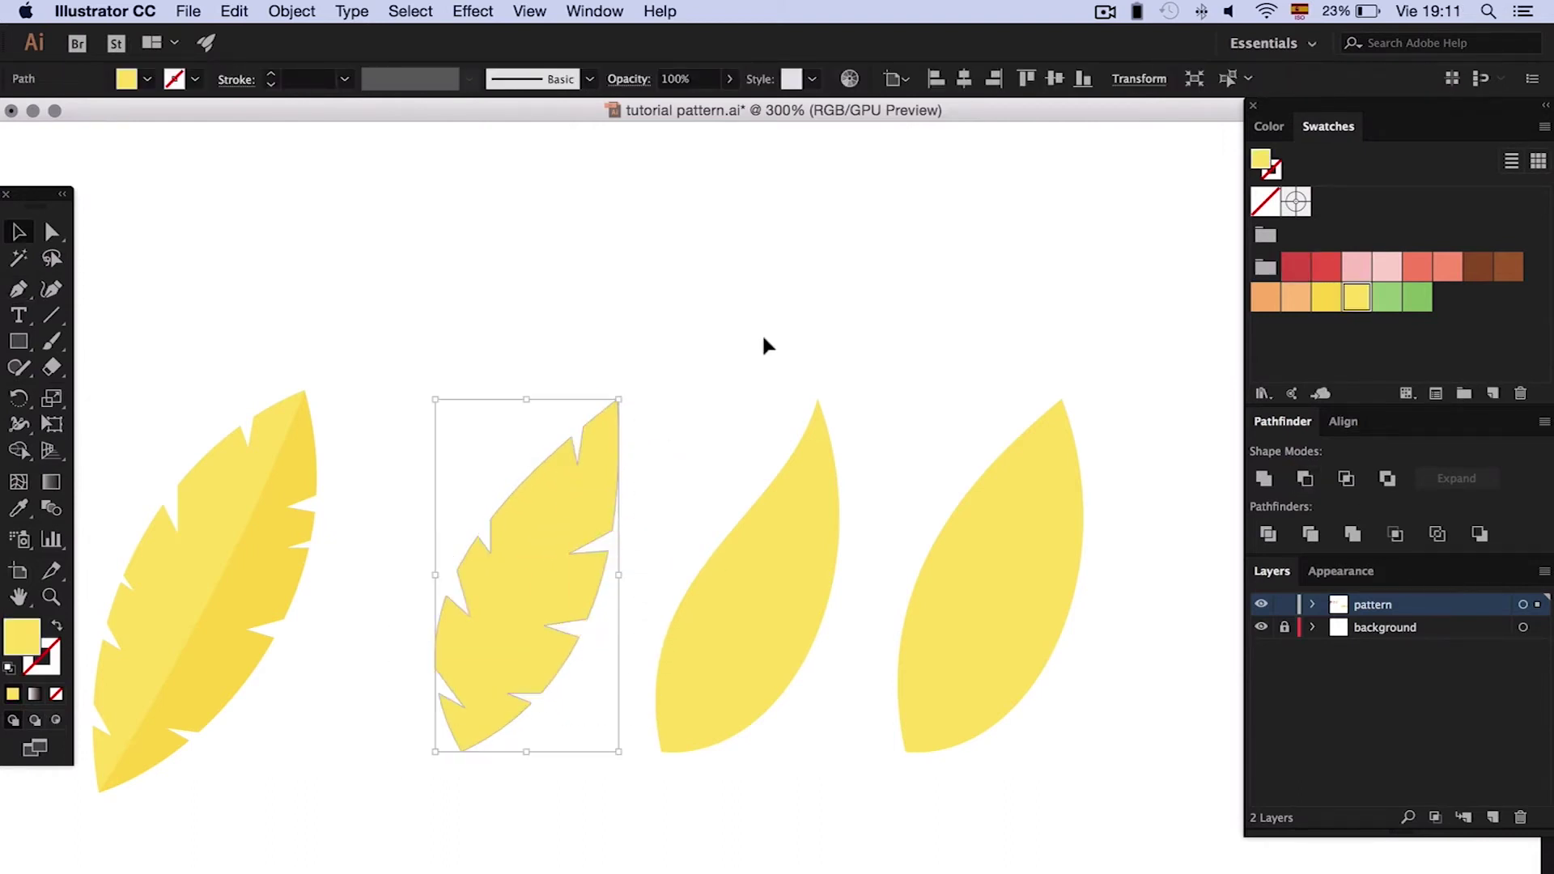
pyautogui.hscroll(3, 675, 404)
pyautogui.click(675, 405)
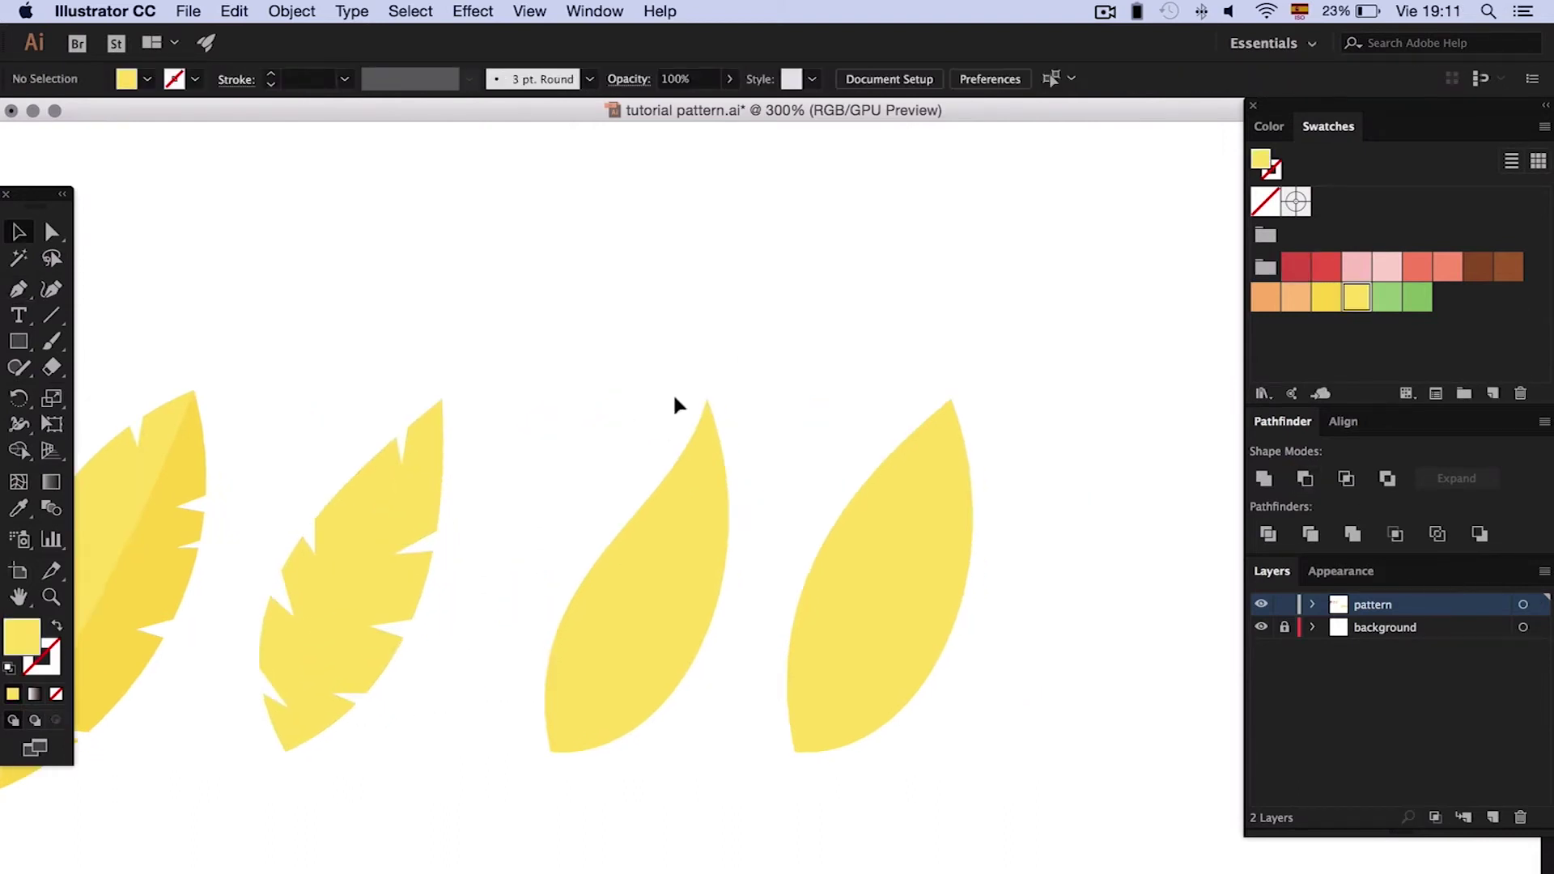
# - Pen-draw red notch triangles along both edges of the third leaf
pyautogui.press('p')
pyautogui.click(518, 700)
pyautogui.click(560, 728)
pyautogui.click(530, 682)
pyautogui.click(556, 600)
pyautogui.click(581, 622)
pyautogui.click(574, 577)
pyautogui.click(555, 600)
pyautogui.click(583, 566)
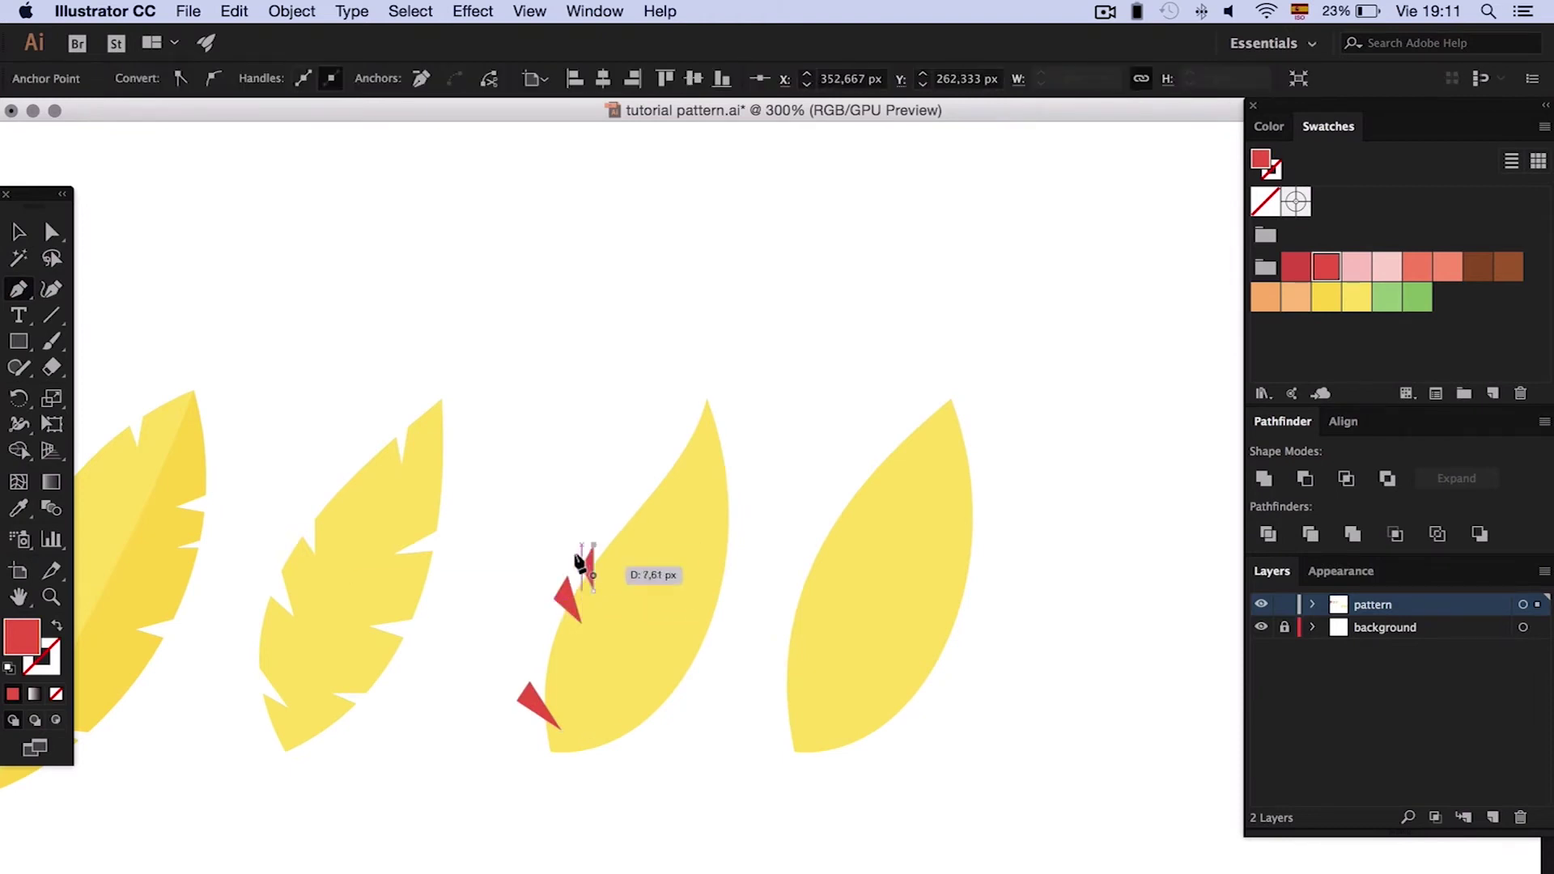
pyautogui.click(593, 547)
pyautogui.click(595, 589)
pyautogui.click(583, 566)
pyautogui.click(738, 582)
pyautogui.click(739, 561)
pyautogui.click(716, 503)
pyautogui.click(738, 476)
pyautogui.click(738, 493)
pyautogui.click(717, 503)
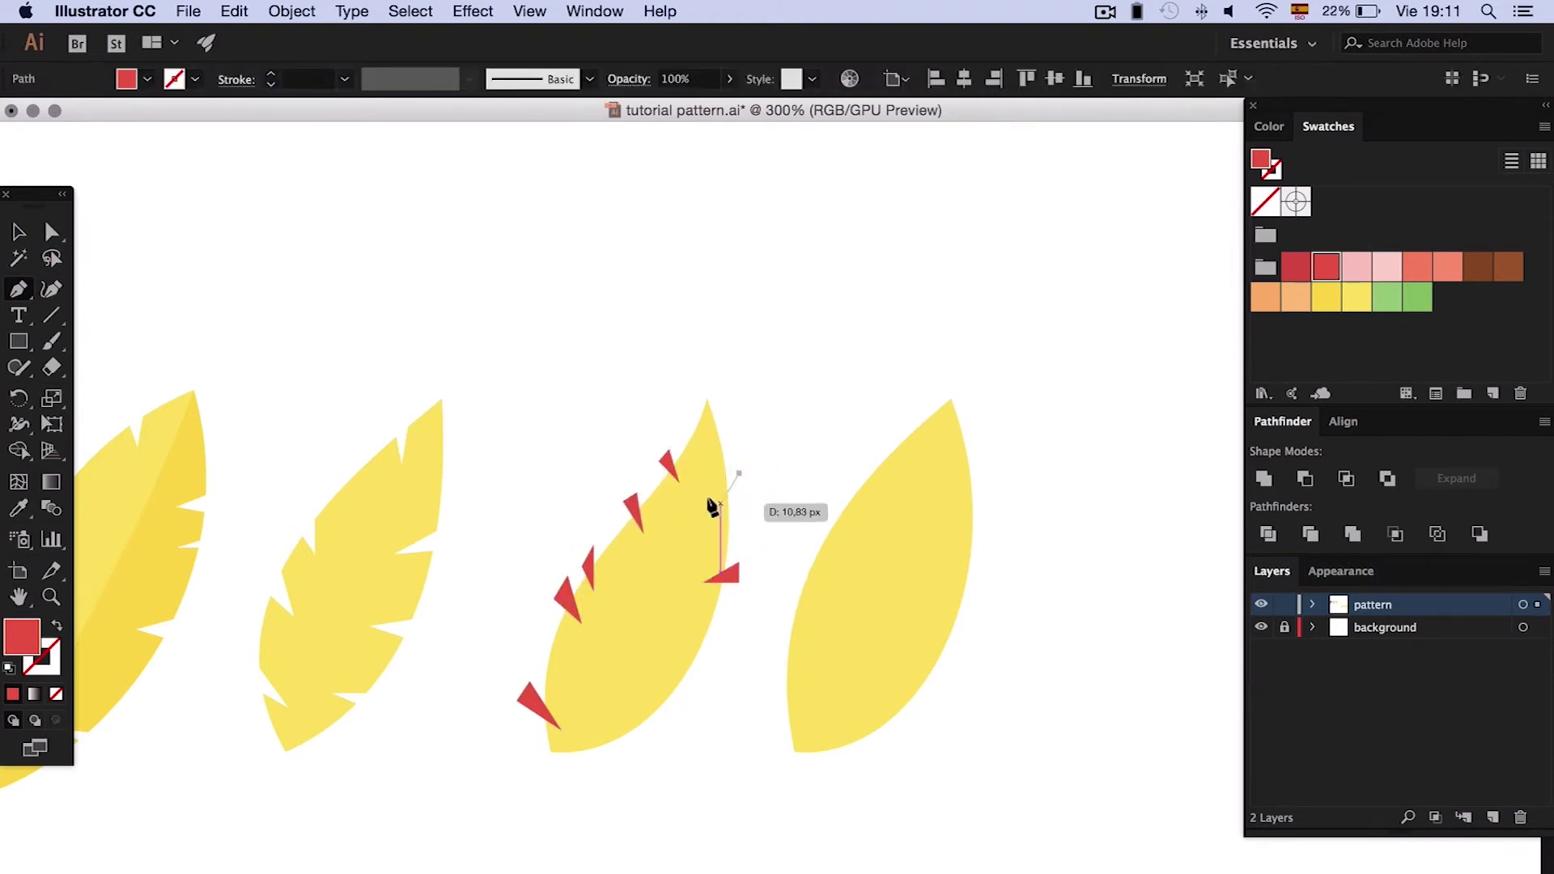
pyautogui.click(679, 710)
pyautogui.click(644, 697)
# - Pen-draw red notch triangles along the right and left edges of the fourth leaf
pyautogui.click(922, 629)
pyautogui.click(979, 611)
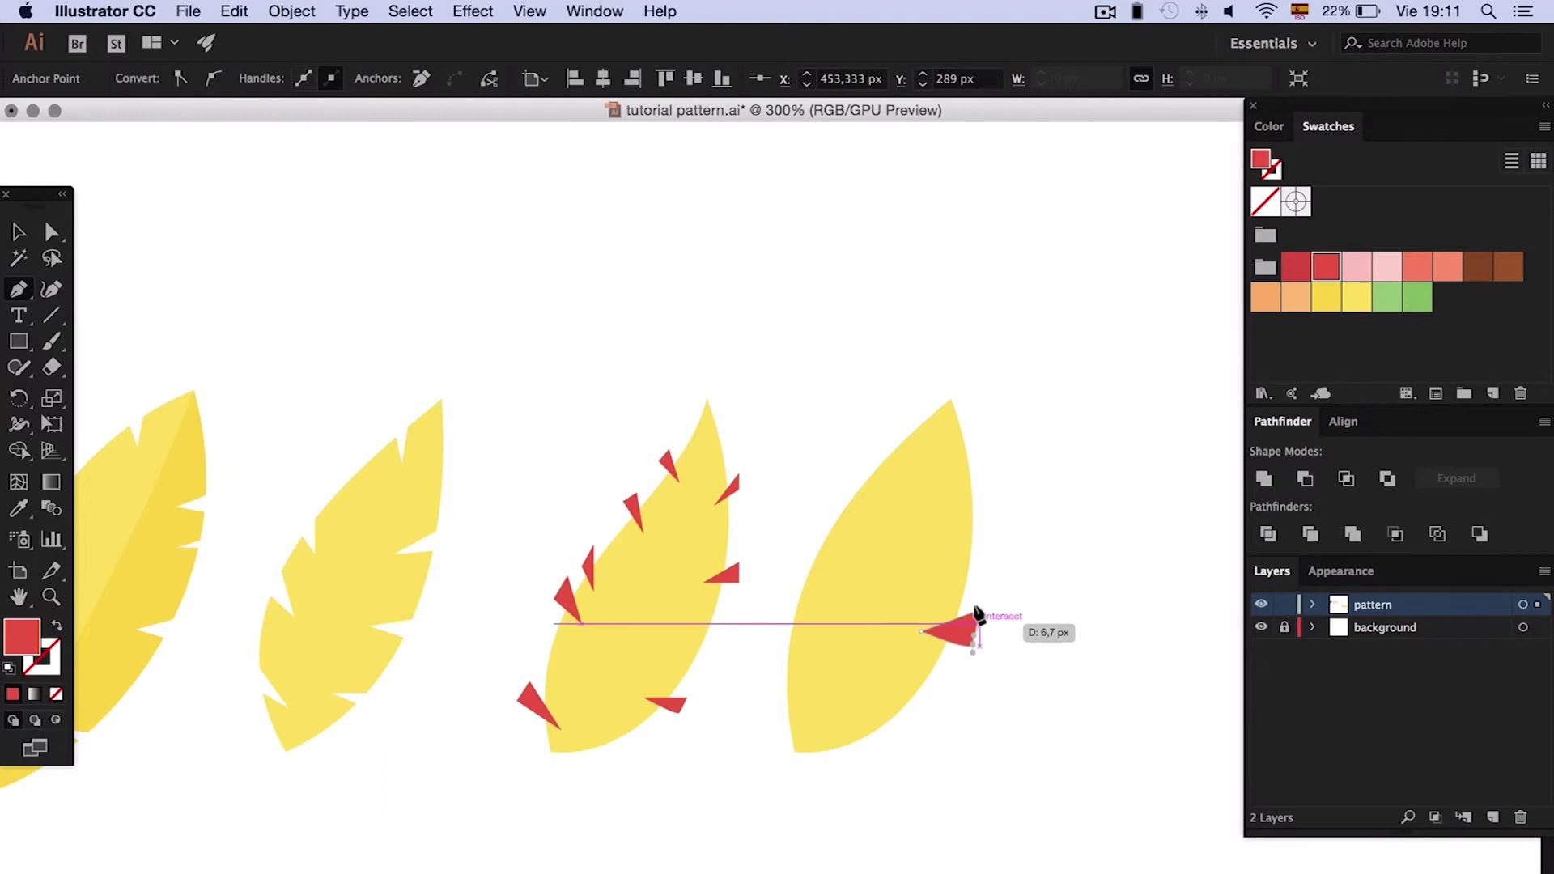
pyautogui.click(973, 646)
pyautogui.click(984, 523)
pyautogui.click(984, 551)
pyautogui.click(784, 665)
pyautogui.click(806, 706)
pyautogui.click(770, 680)
pyautogui.click(770, 654)
pyautogui.click(829, 599)
pyautogui.click(806, 545)
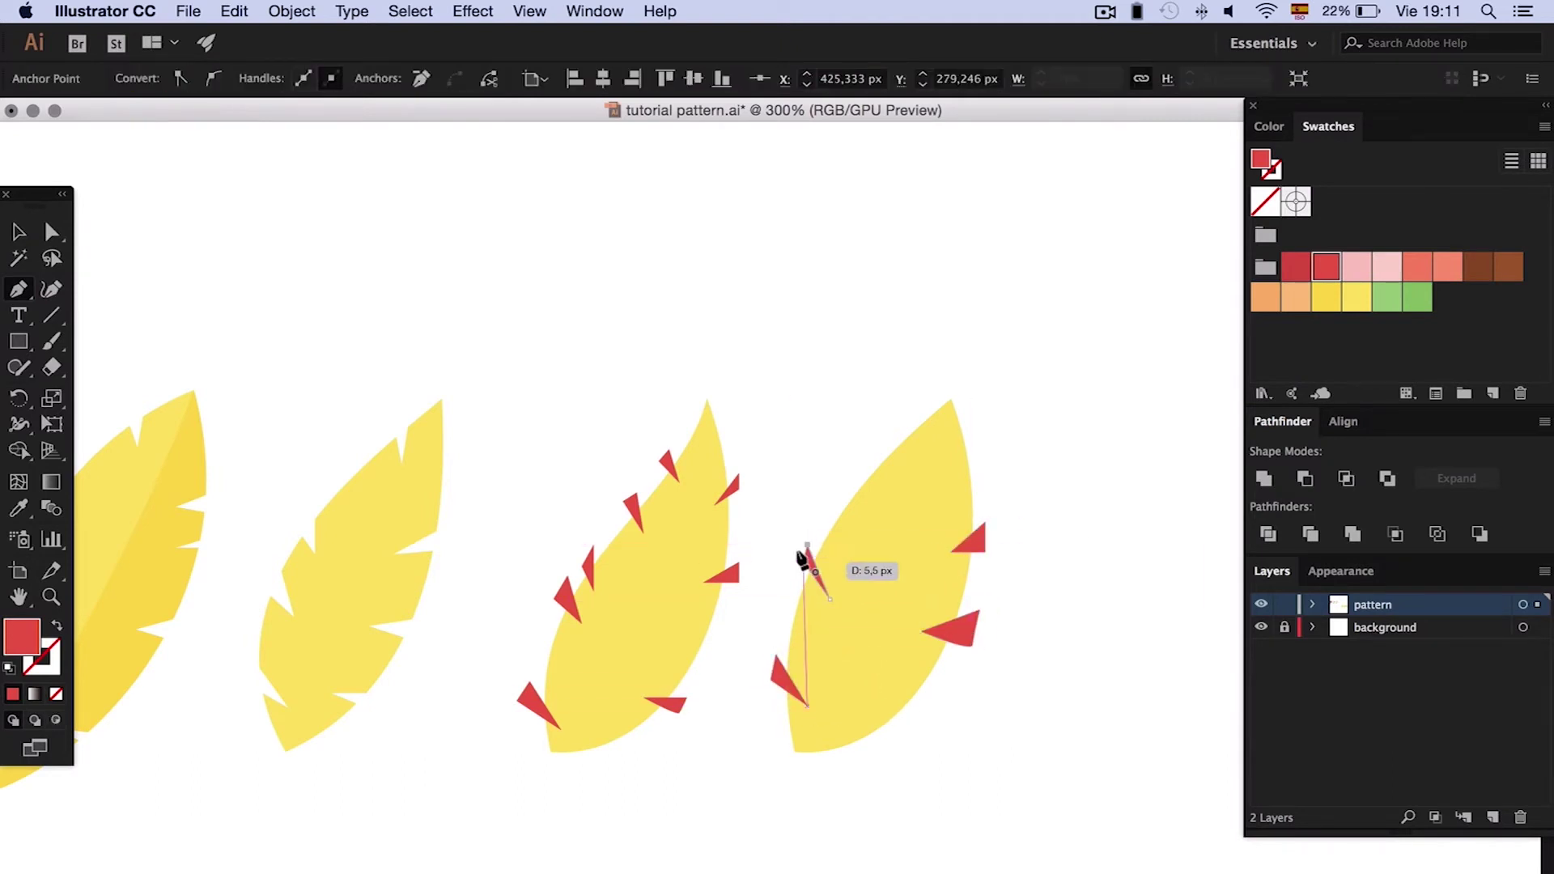
# - Cut the notch triangles out of the fourth and third leaves with Minus Front
pyautogui.press('v')
pyautogui.moveTo(1085, 369); pyautogui.dragTo(776, 753)
pyautogui.click(1304, 478)
pyautogui.moveTo(537, 392); pyautogui.dragTo(748, 765)
pyautogui.click(1304, 478)
# - Divide the second leaf along a straight midrib and fill its left half red
pyautogui.hscroll(-3, 726, 332)
pyautogui.press('p')
pyautogui.click(612, 399)
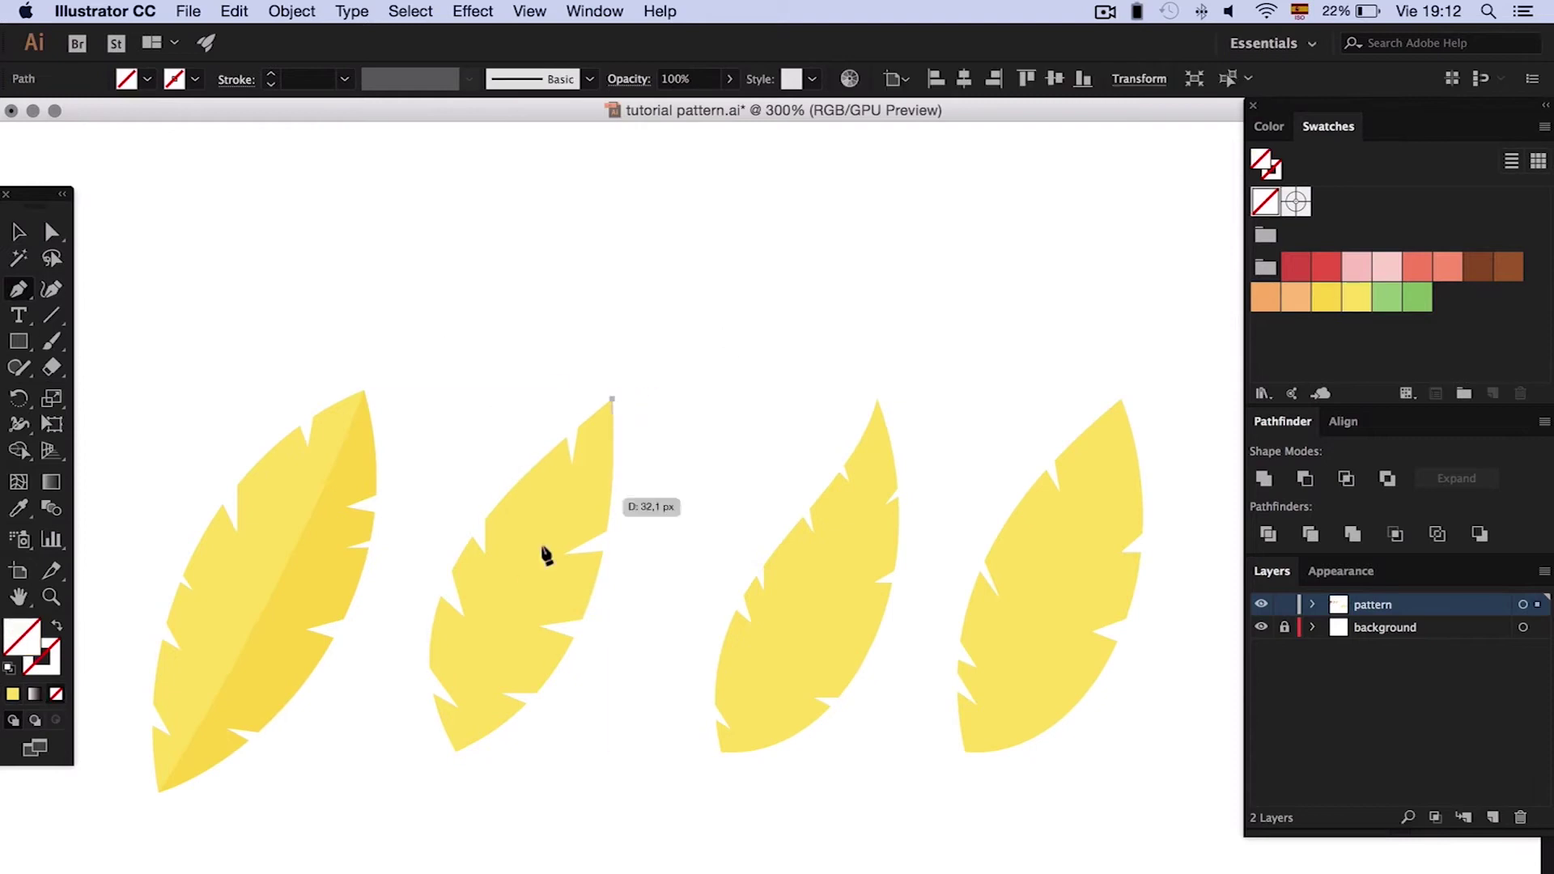
pyautogui.click(440, 826)
pyautogui.press('v')
pyautogui.click(1267, 533)
pyautogui.press('a')
pyautogui.click(538, 502)
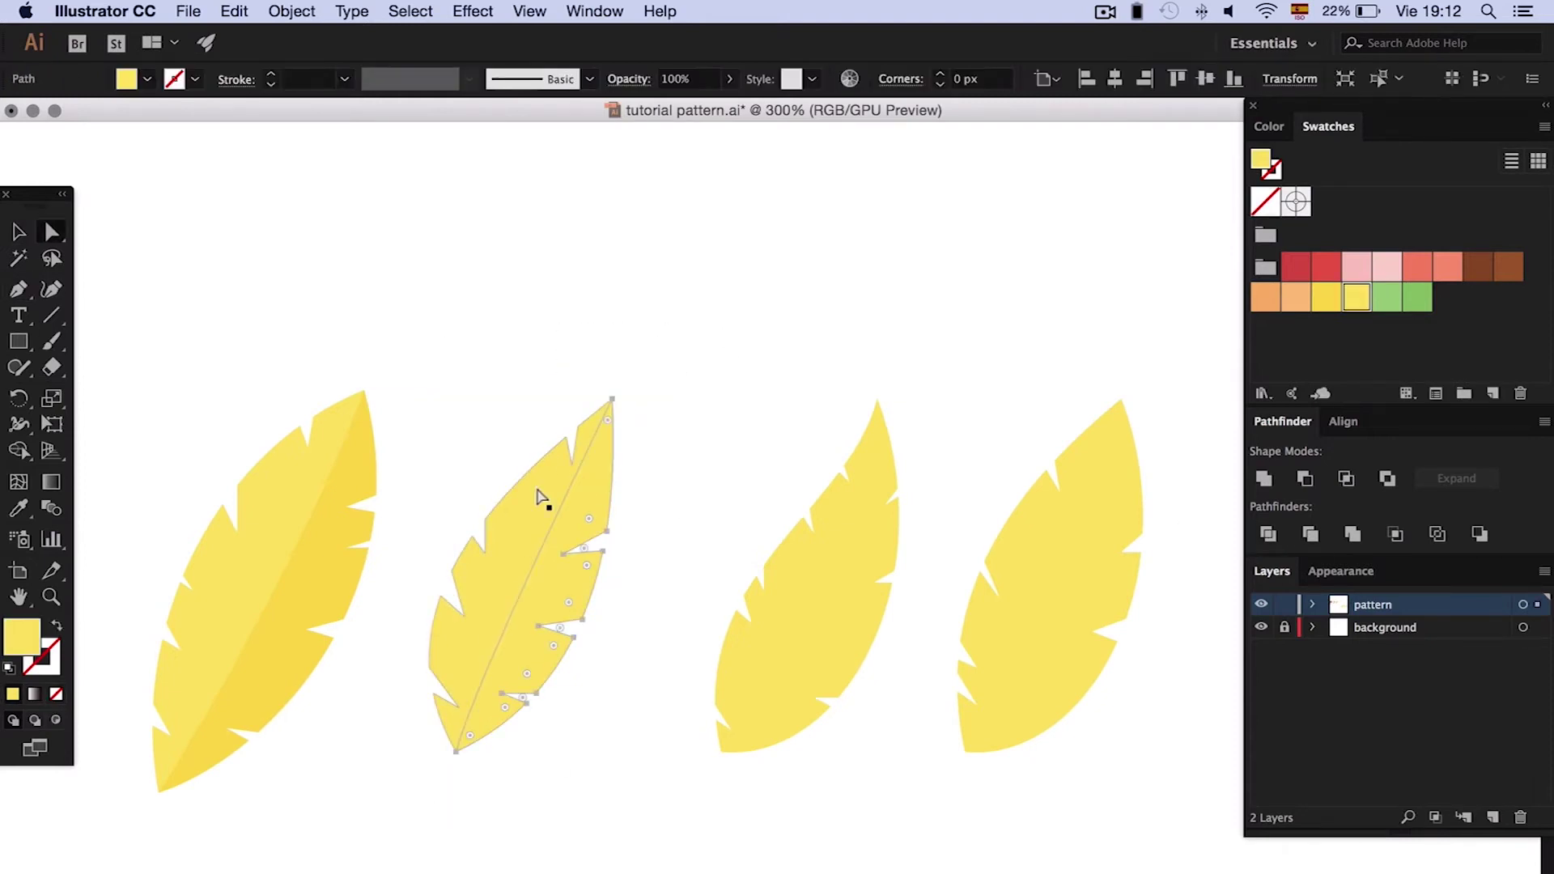
pyautogui.click(1326, 266)
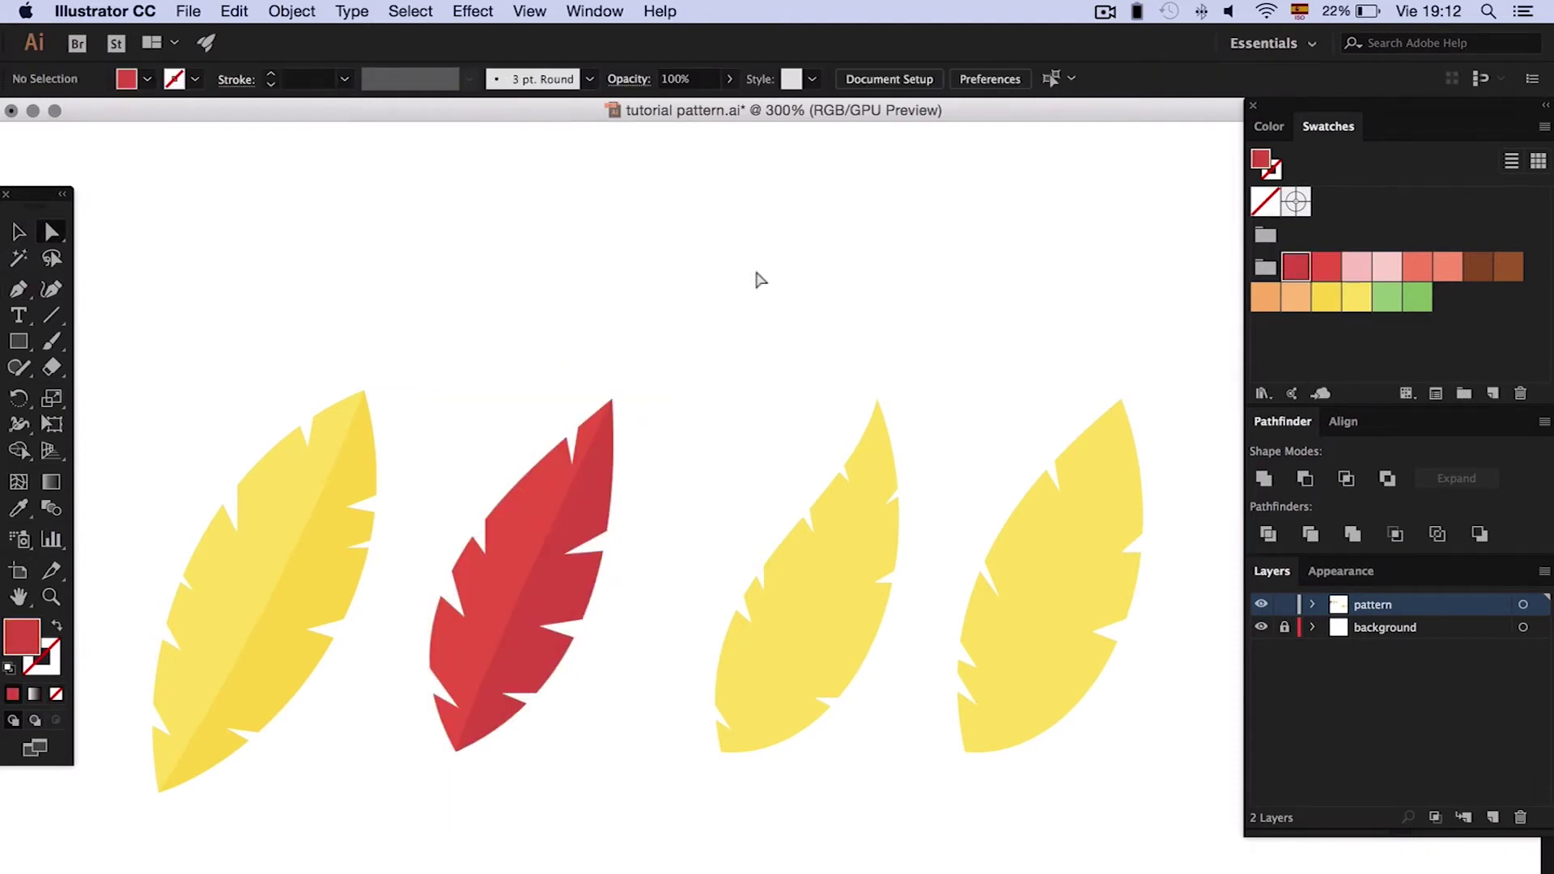
# - Divide the third leaf along a curved midrib and colour its halves light and darker green
pyautogui.scroll(-2, 756, 278)
pyautogui.hscroll(3, 756, 278)
pyautogui.press('p')
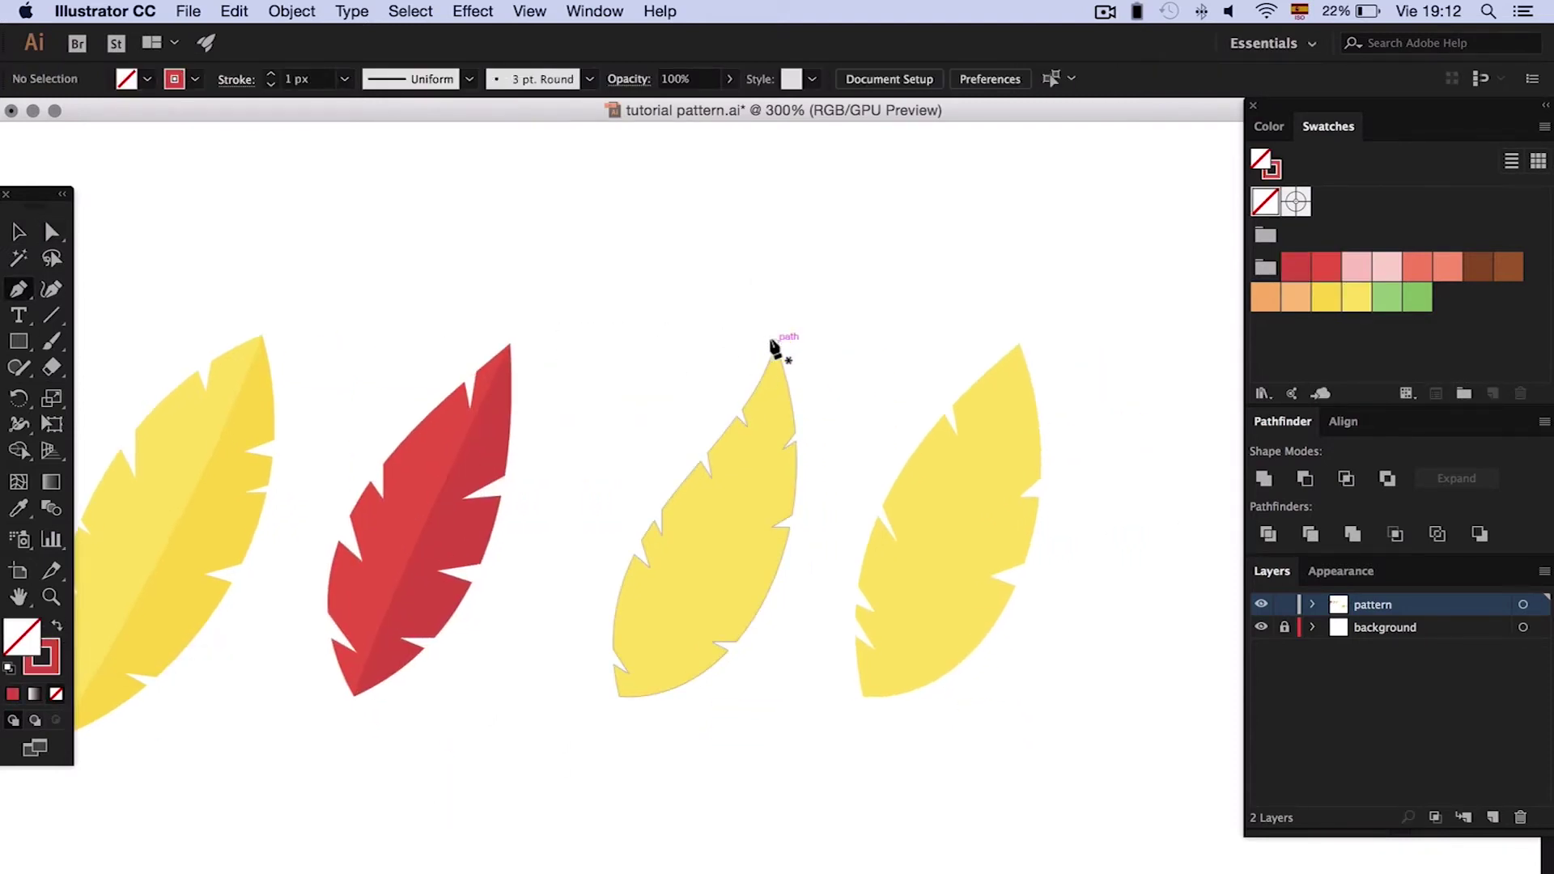
pyautogui.moveTo(775, 344); pyautogui.dragTo(786, 222)
pyautogui.moveTo(612, 694); pyautogui.dragTo(548, 753)
pyautogui.press('v')
pyautogui.keyDown('shift'); pyautogui.click(769, 478); pyautogui.keyUp('shift')
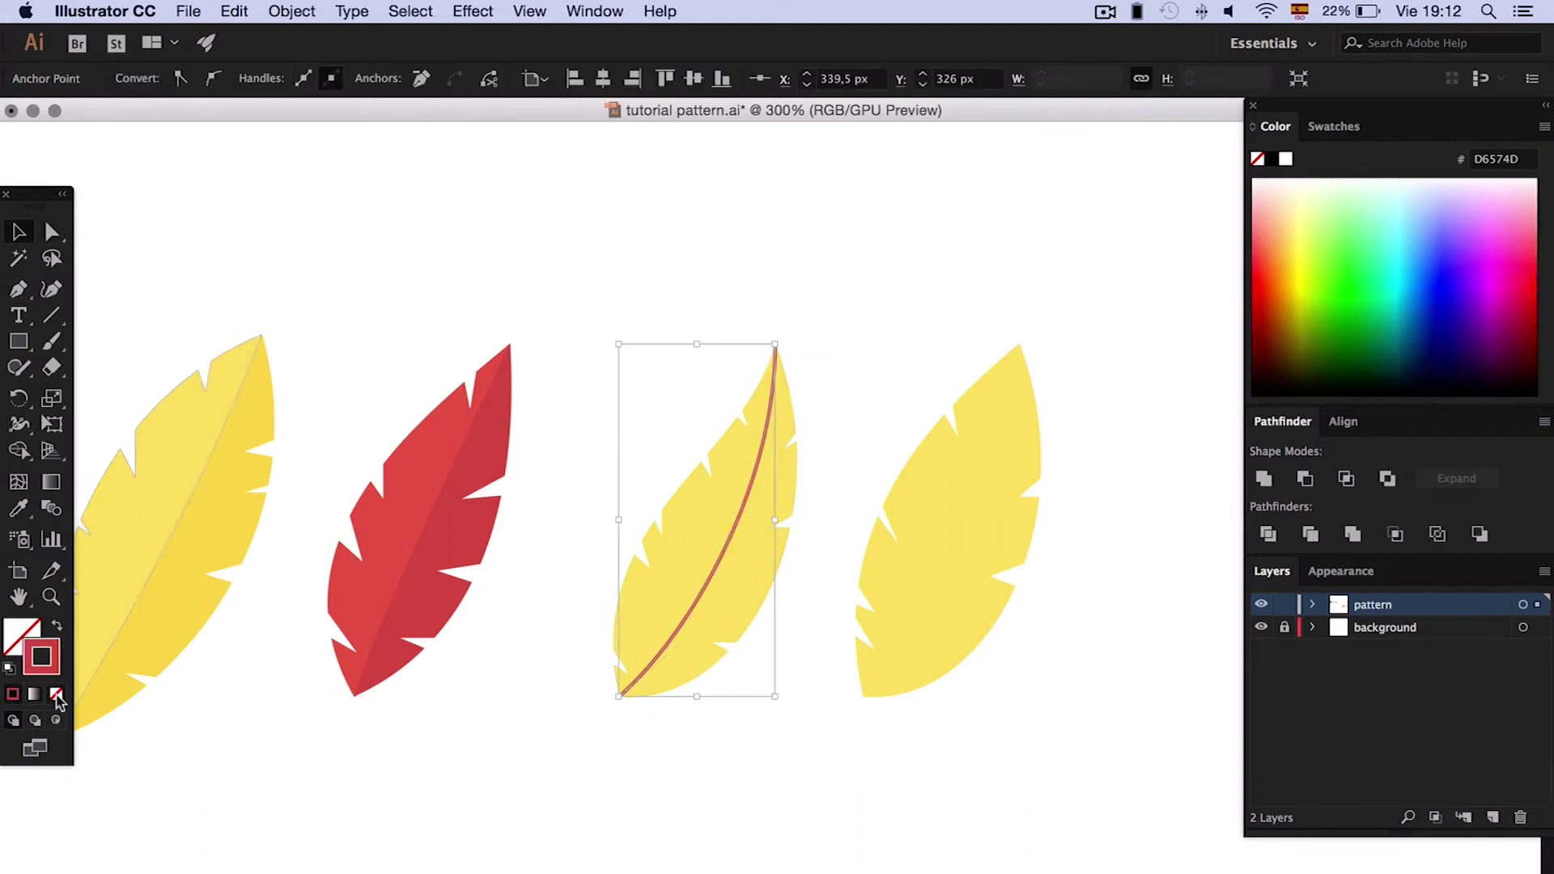
pyautogui.click(1267, 533)
pyautogui.click(590, 486)
pyautogui.press('a')
pyautogui.click(696, 525)
pyautogui.click(1386, 297)
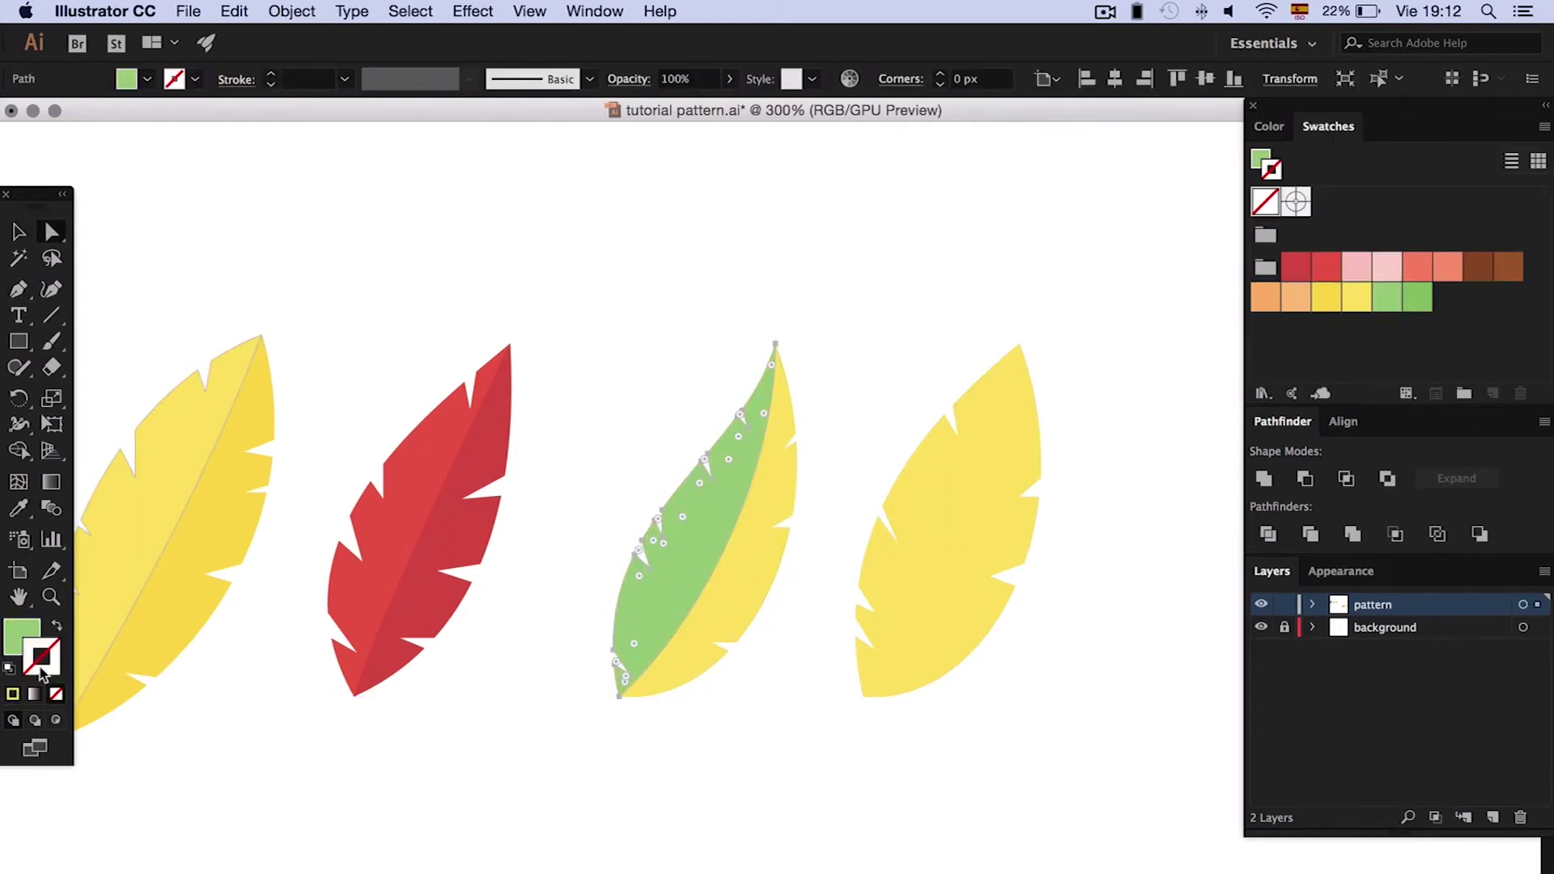
pyautogui.click(773, 502)
pyautogui.click(1417, 297)
pyautogui.click(874, 243)
# - Divide the fourth leaf along a curved midrib and colour its halves light pink and pink
pyautogui.scroll(-1, 874, 243)
pyautogui.hscroll(2, 874, 243)
pyautogui.press('p')
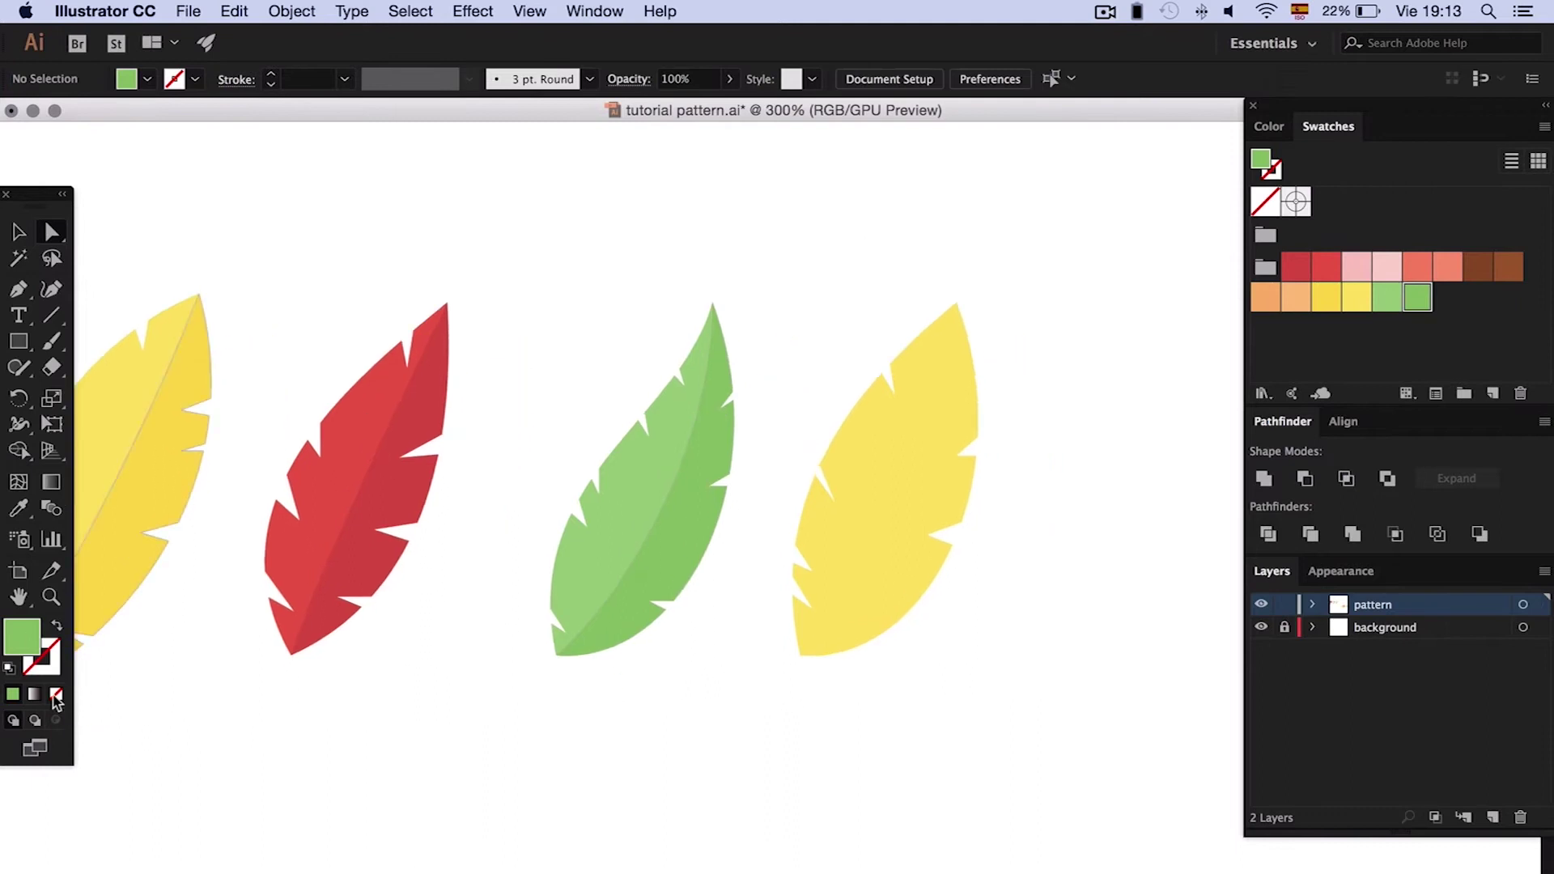
pyautogui.moveTo(957, 302); pyautogui.dragTo(971, 195)
pyautogui.moveTo(799, 654); pyautogui.dragTo(862, 615)
pyautogui.press('v')
pyautogui.keyDown('shift'); pyautogui.click(873, 526); pyautogui.keyUp('shift')
pyautogui.click(1267, 533)
pyautogui.press('a')
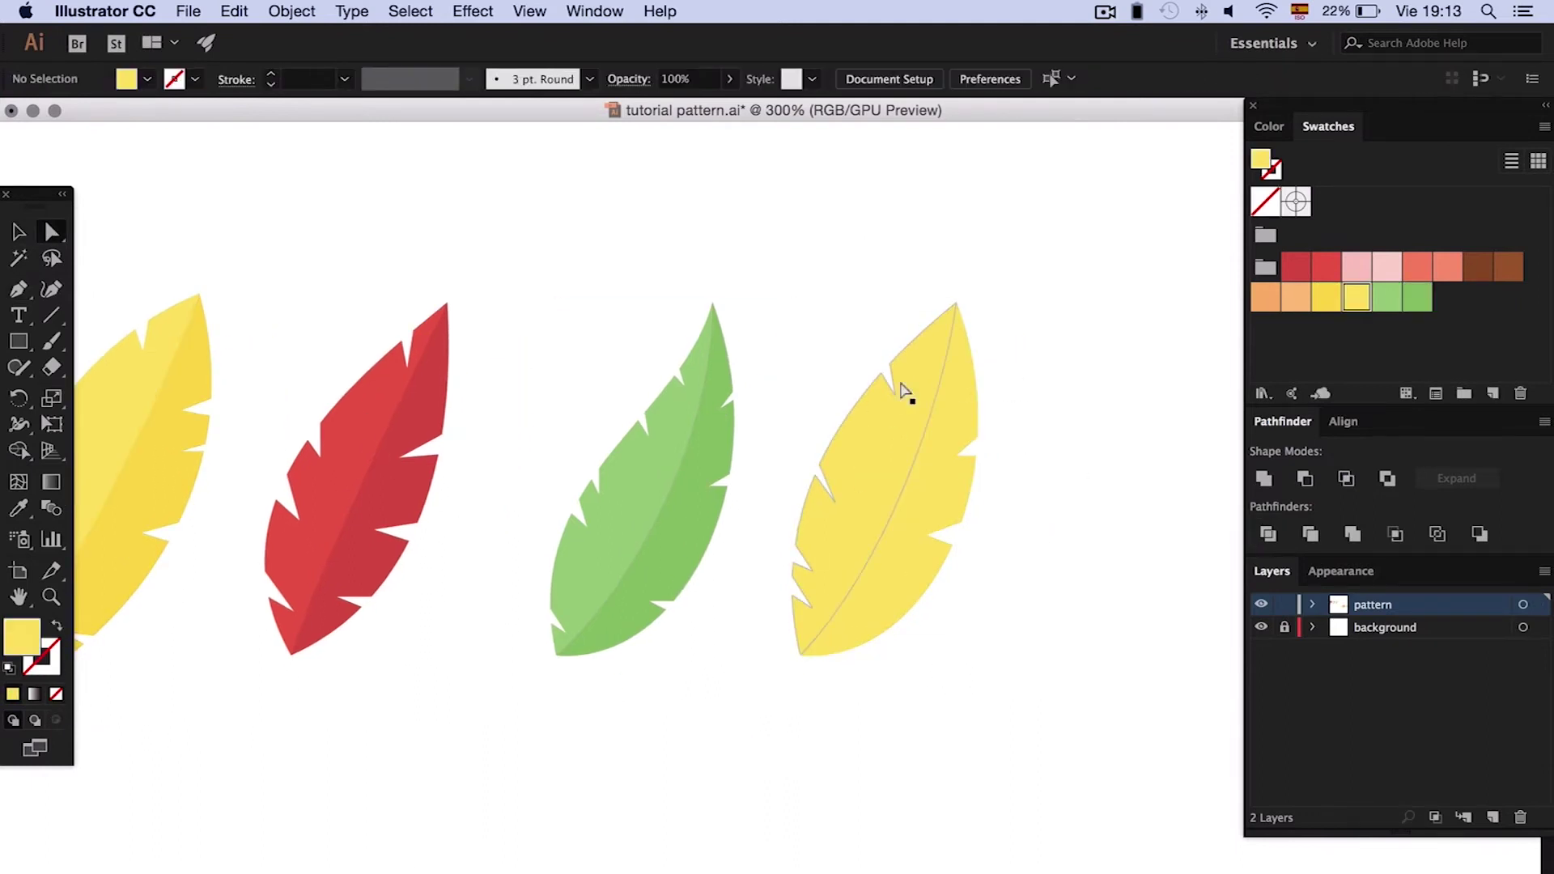
pyautogui.click(909, 392)
pyautogui.click(1386, 267)
pyautogui.click(1356, 266)
# - Zoom out to review the row of four finished feathers
pyautogui.press('super+shift+a')
pyautogui.press('super+minus')
pyautogui.press('super+minus')
pyautogui.press('v')
pyautogui.click(732, 421)
pyautogui.click(388, 567)
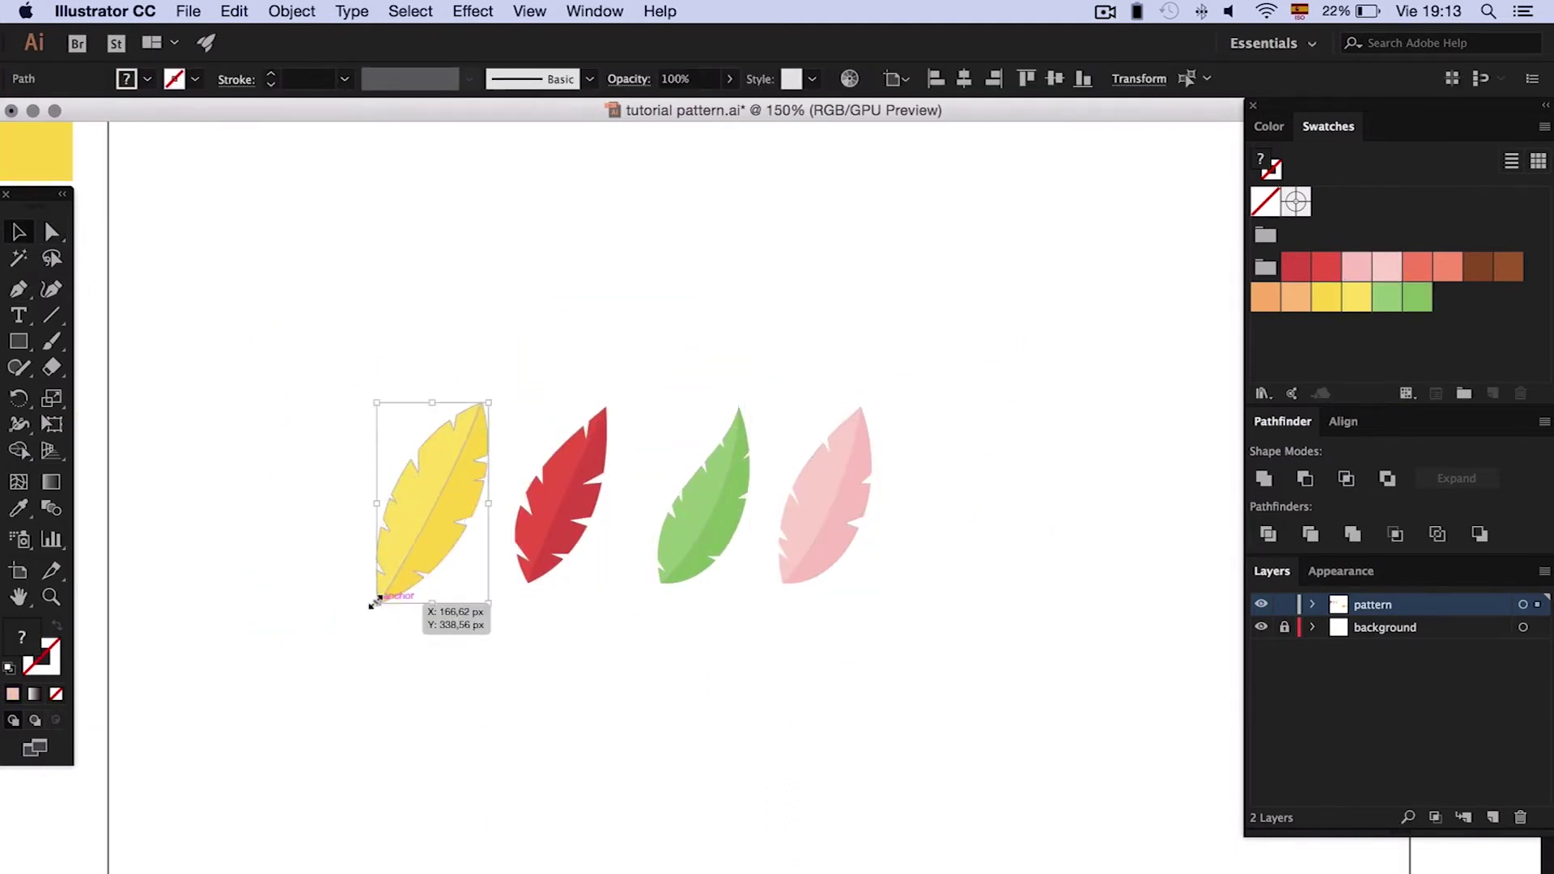
pyautogui.click(635, 636)
pyautogui.press('super+plus')
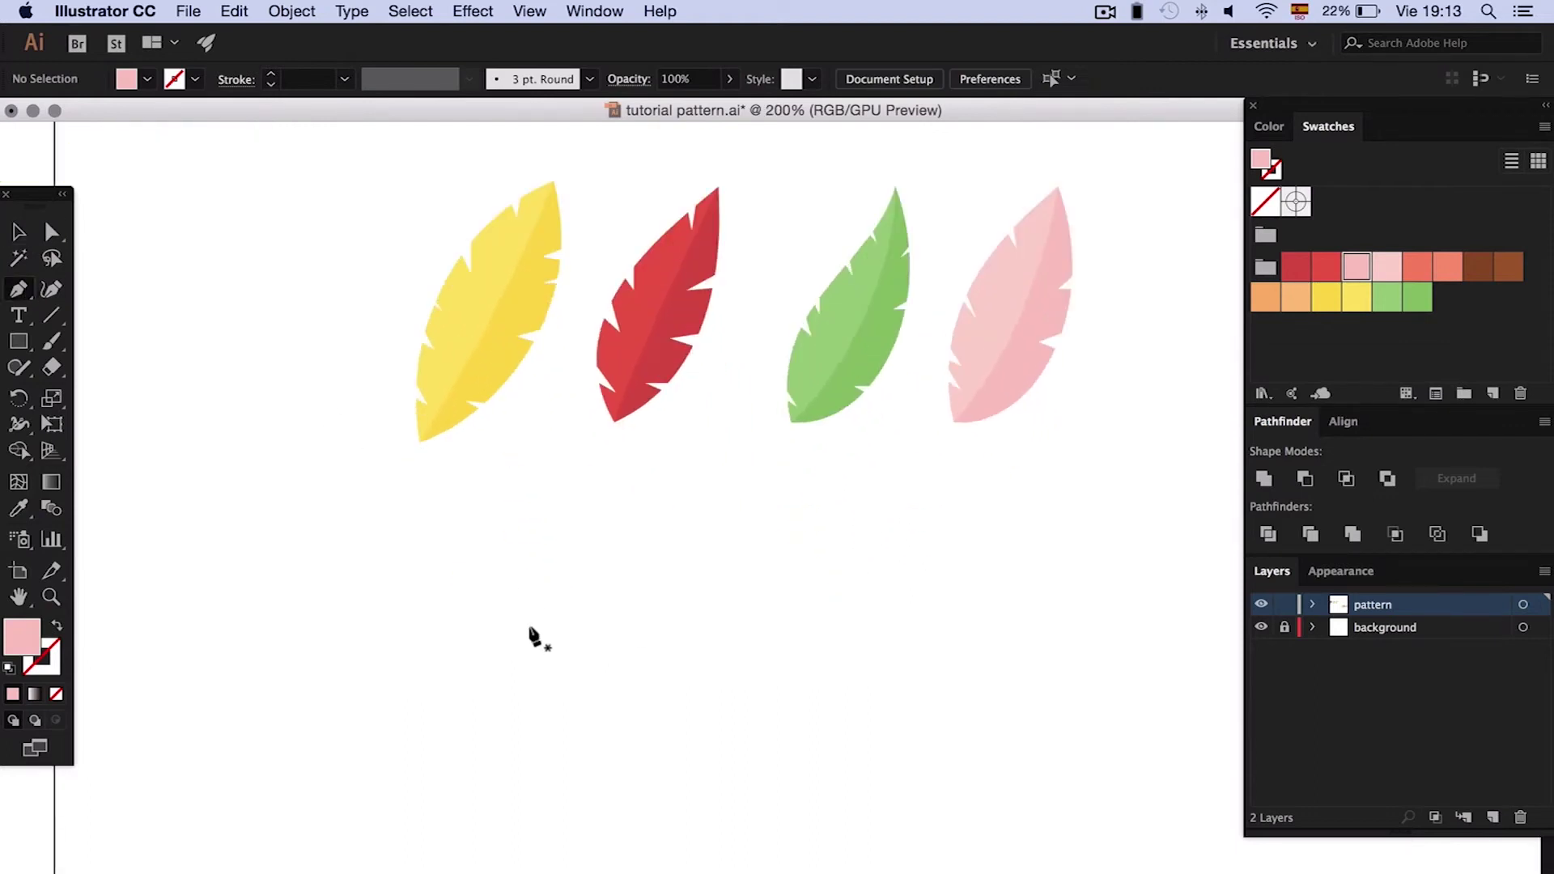
# - Draw a curved pink half-mask shape below the feather row
pyautogui.moveTo(554, 618); pyautogui.dragTo(553, 606)
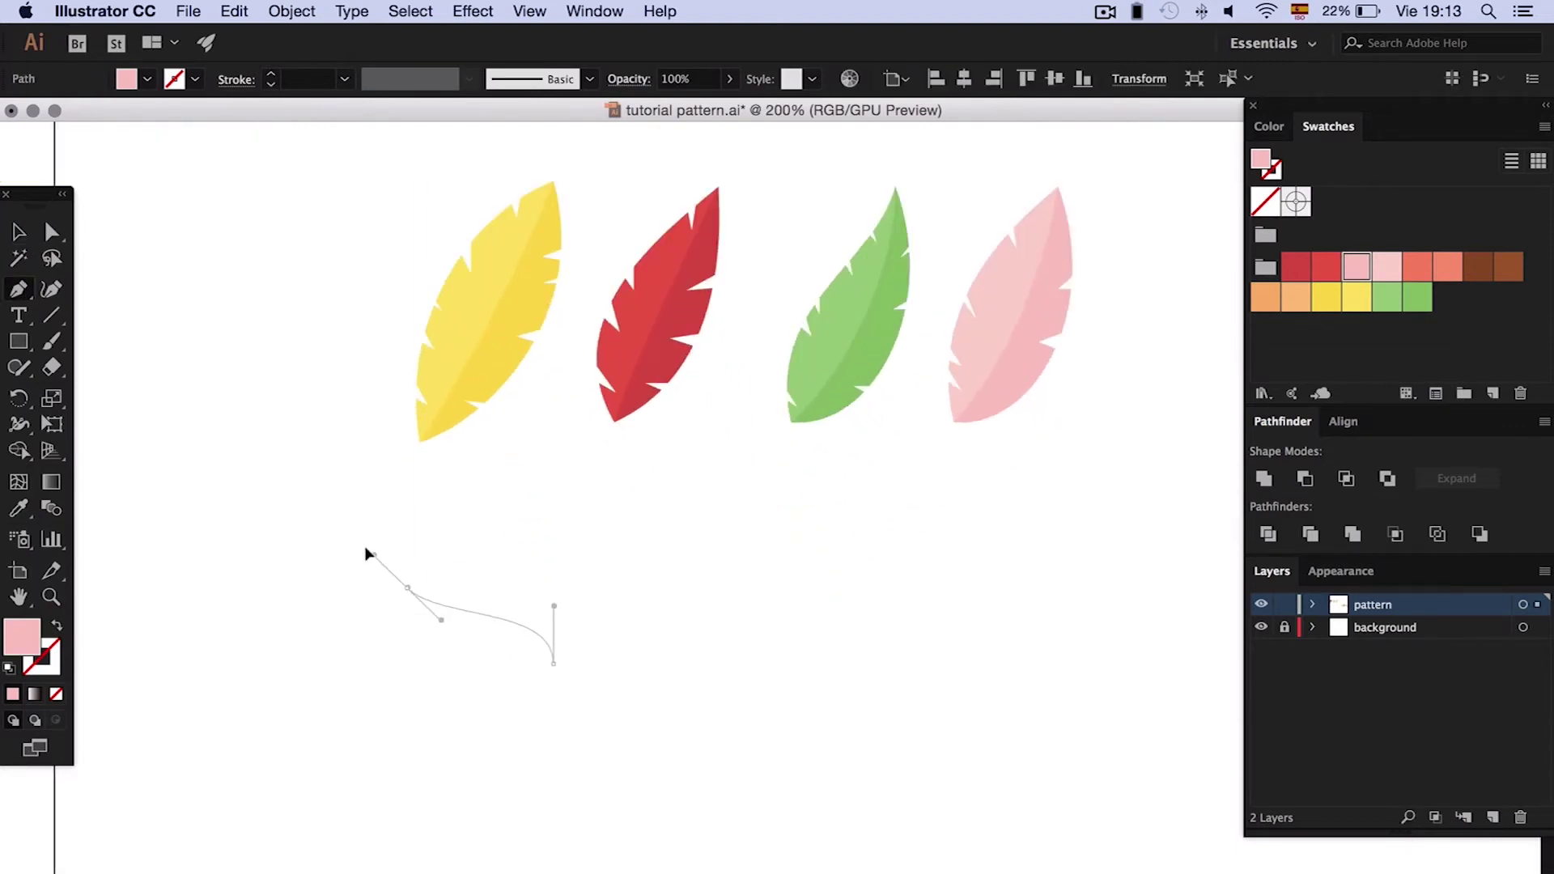
pyautogui.moveTo(407, 587); pyautogui.dragTo(415, 652)
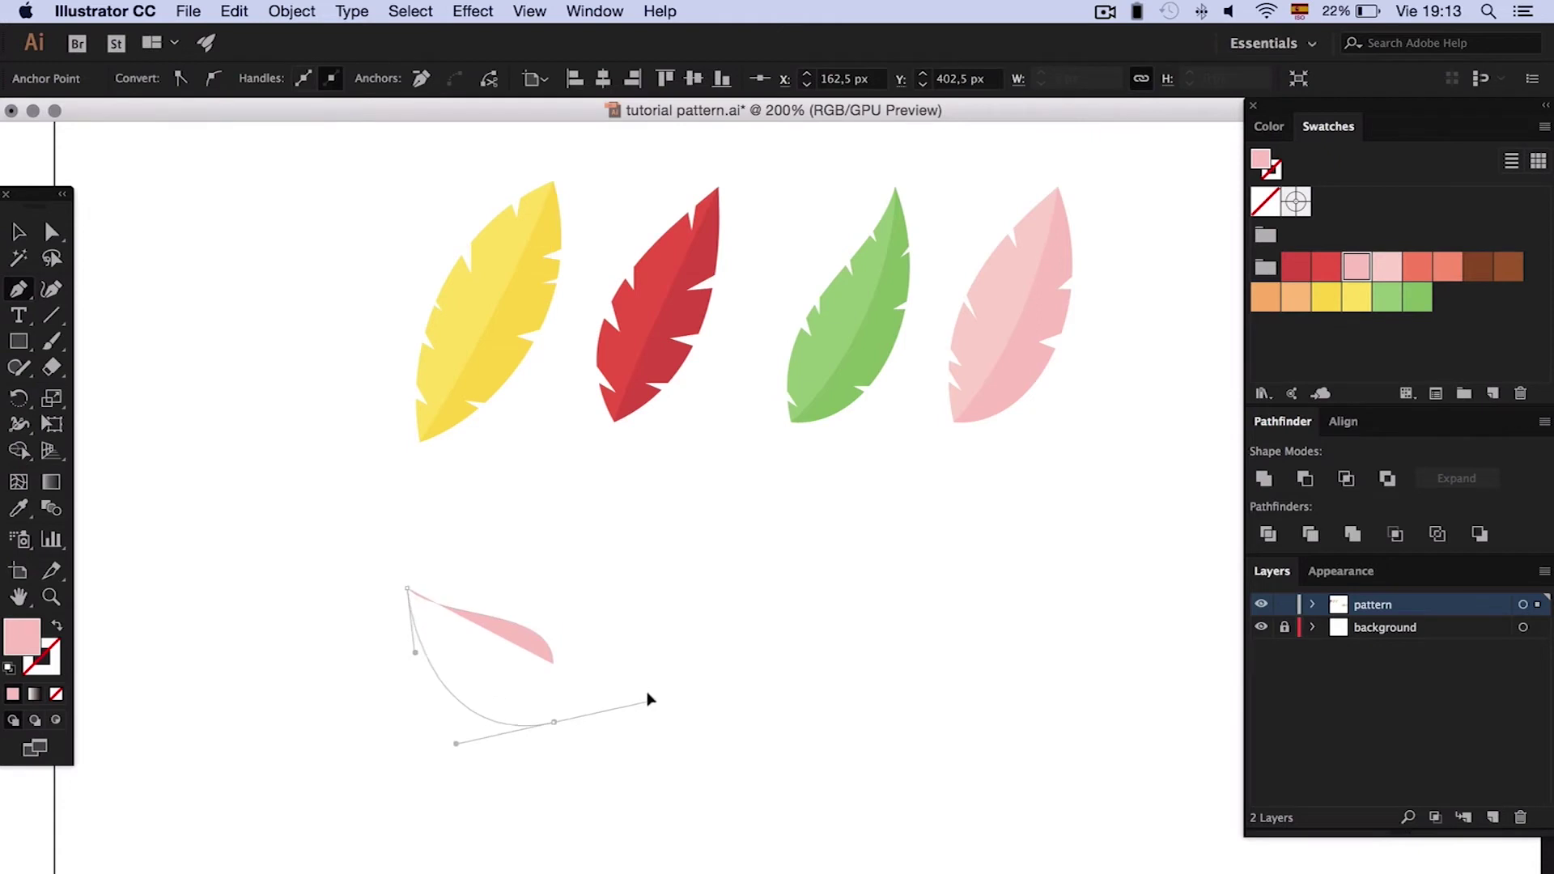
pyautogui.moveTo(647, 701); pyautogui.dragTo(674, 689)
pyautogui.moveTo(553, 721); pyautogui.dragTo(584, 704)
pyautogui.click(511, 559)
pyautogui.press('super+shift+a')
pyautogui.scroll(-1, 607, 597)
pyautogui.press('super+equal')
pyautogui.hscroll(-3, 607, 598)
pyautogui.press('p')
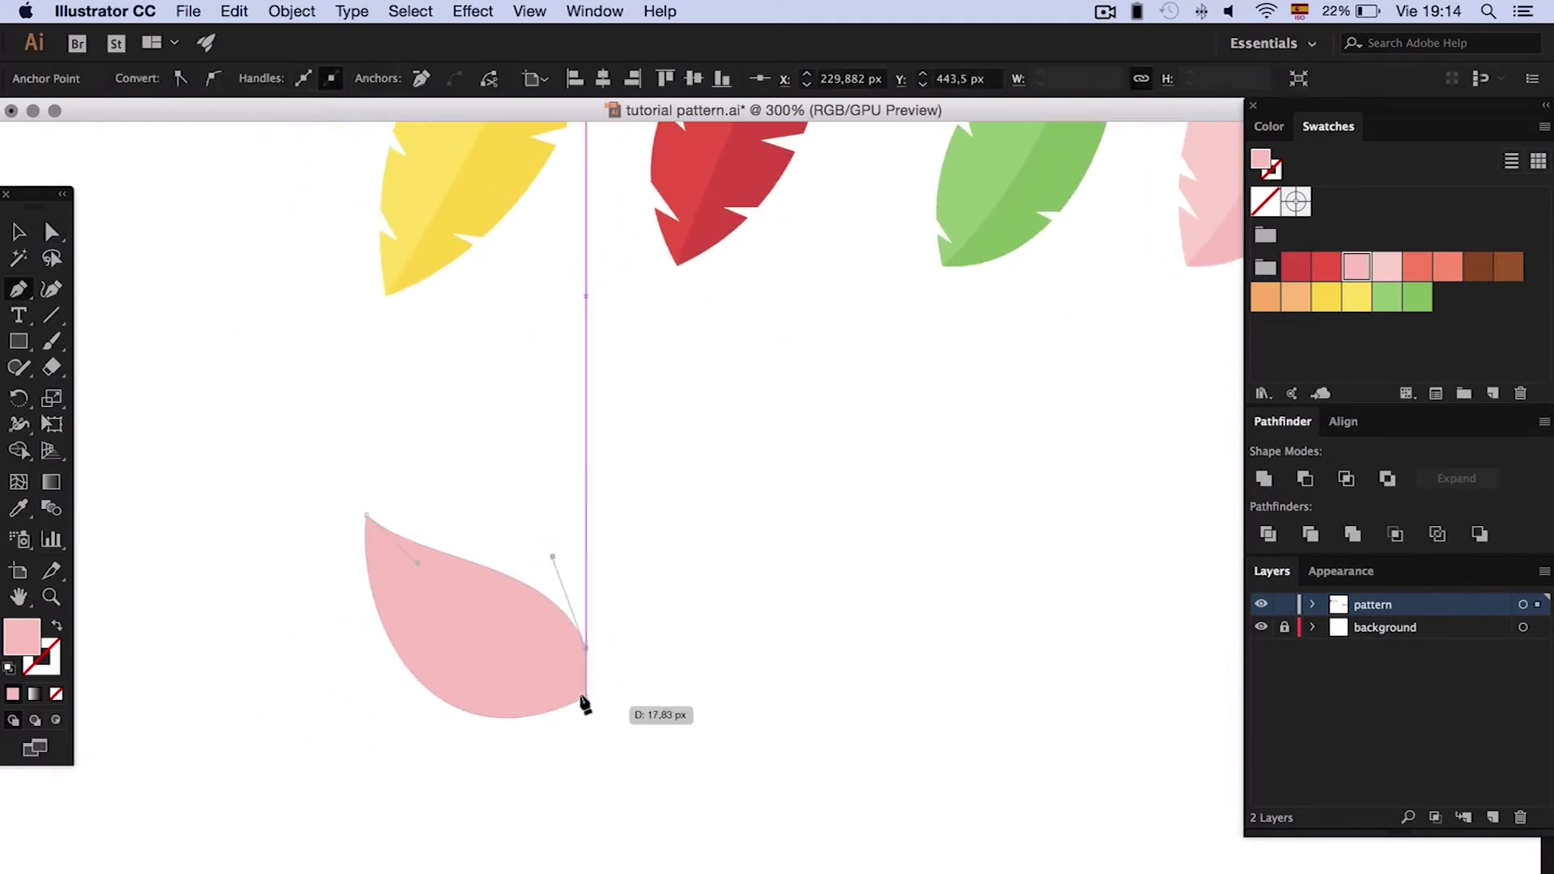
pyautogui.press('v')
pyautogui.click(667, 508)
pyautogui.scroll(-2, 667, 508)
# - Pen-draw a closed almond-shaped eye path with default fill and stroke
pyautogui.click(18, 290)
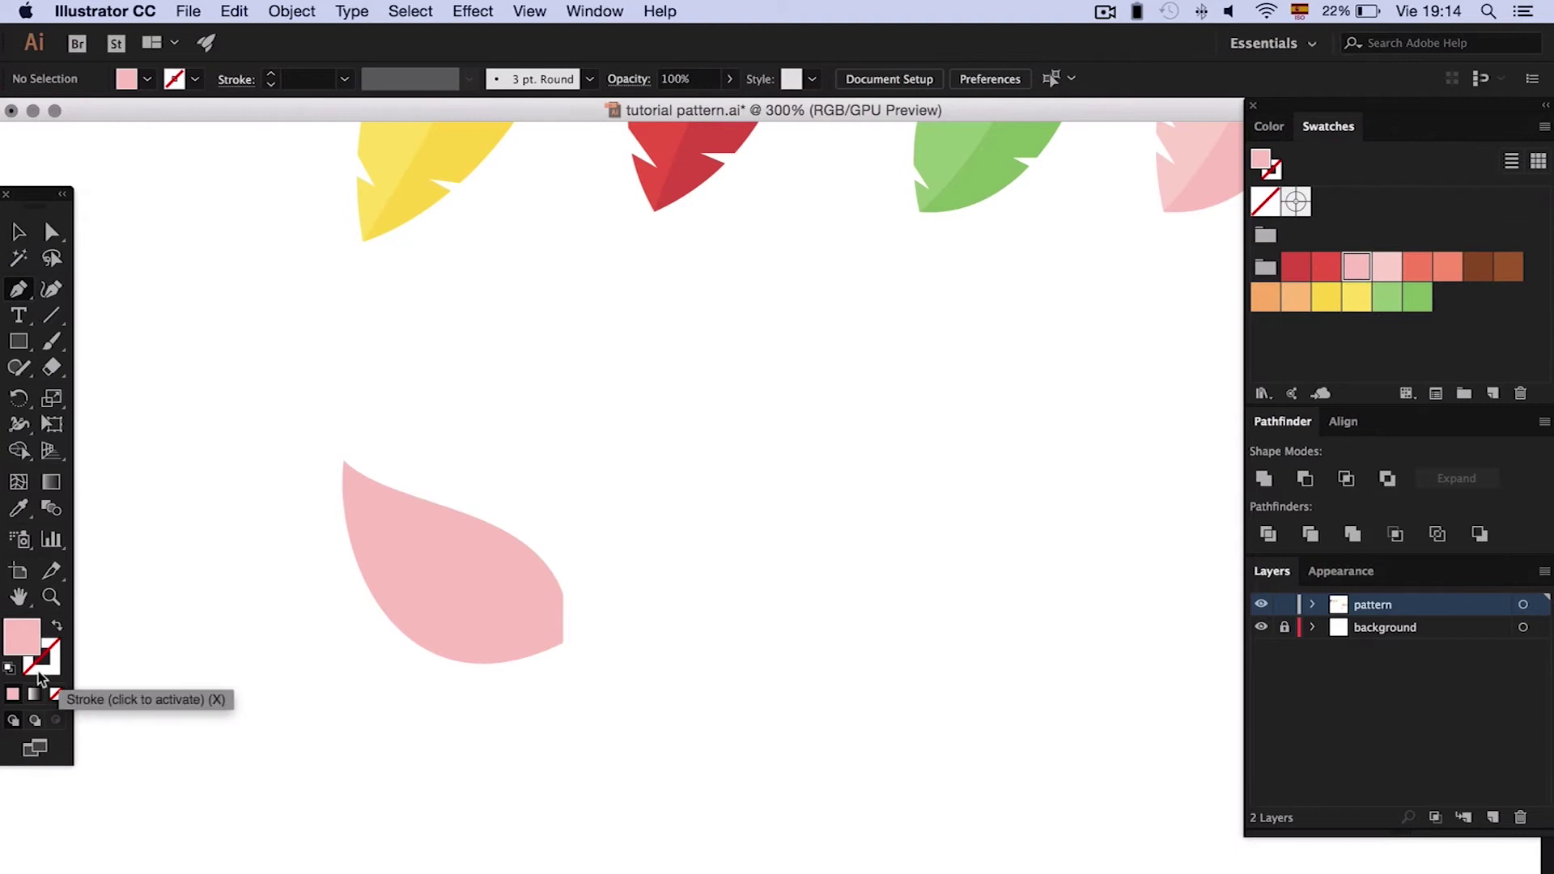
pyautogui.click(9, 668)
pyautogui.moveTo(504, 596); pyautogui.dragTo(392, 595)
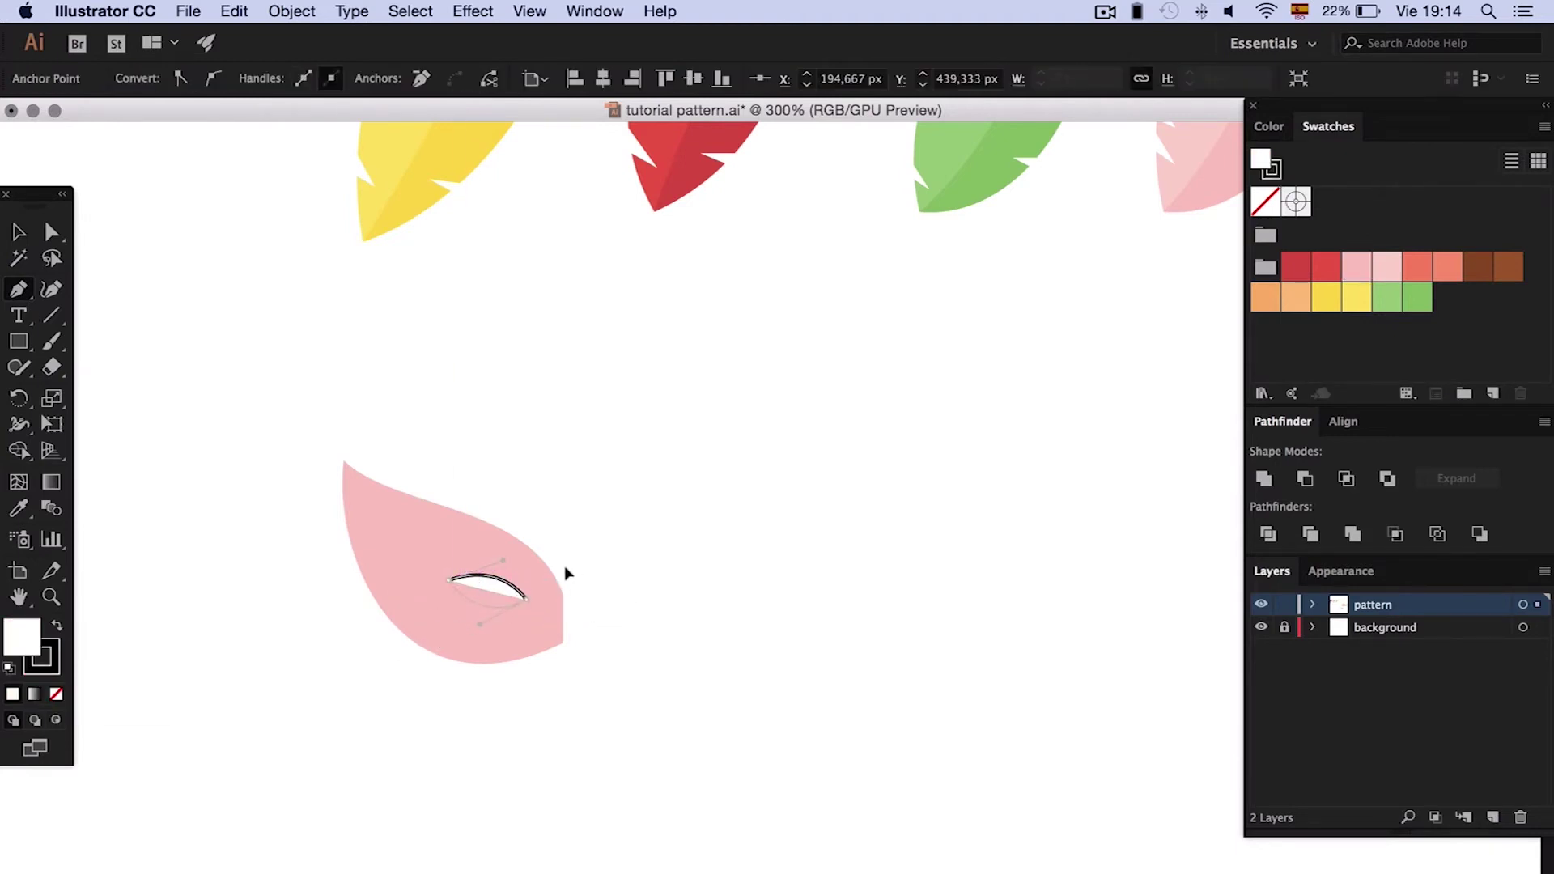
pyautogui.click(450, 580)
pyautogui.press('v')
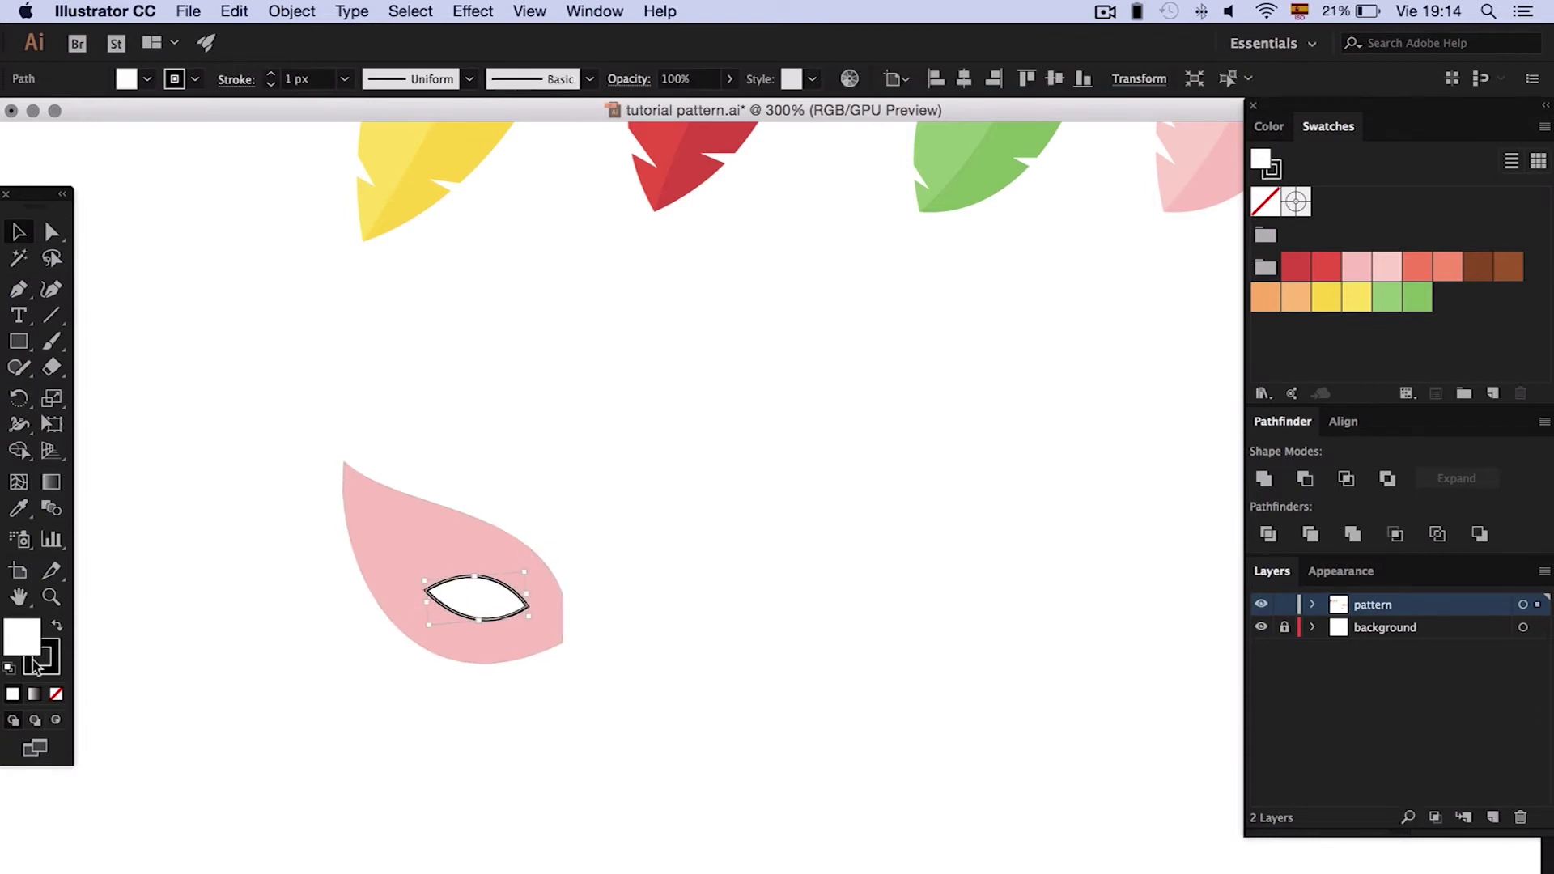
# - Set the eye's stroke to None and subtract it from the pink shape with Minus Front
pyautogui.click(54, 655)
pyautogui.press('/')
pyautogui.click(665, 473)
pyautogui.click(506, 596)
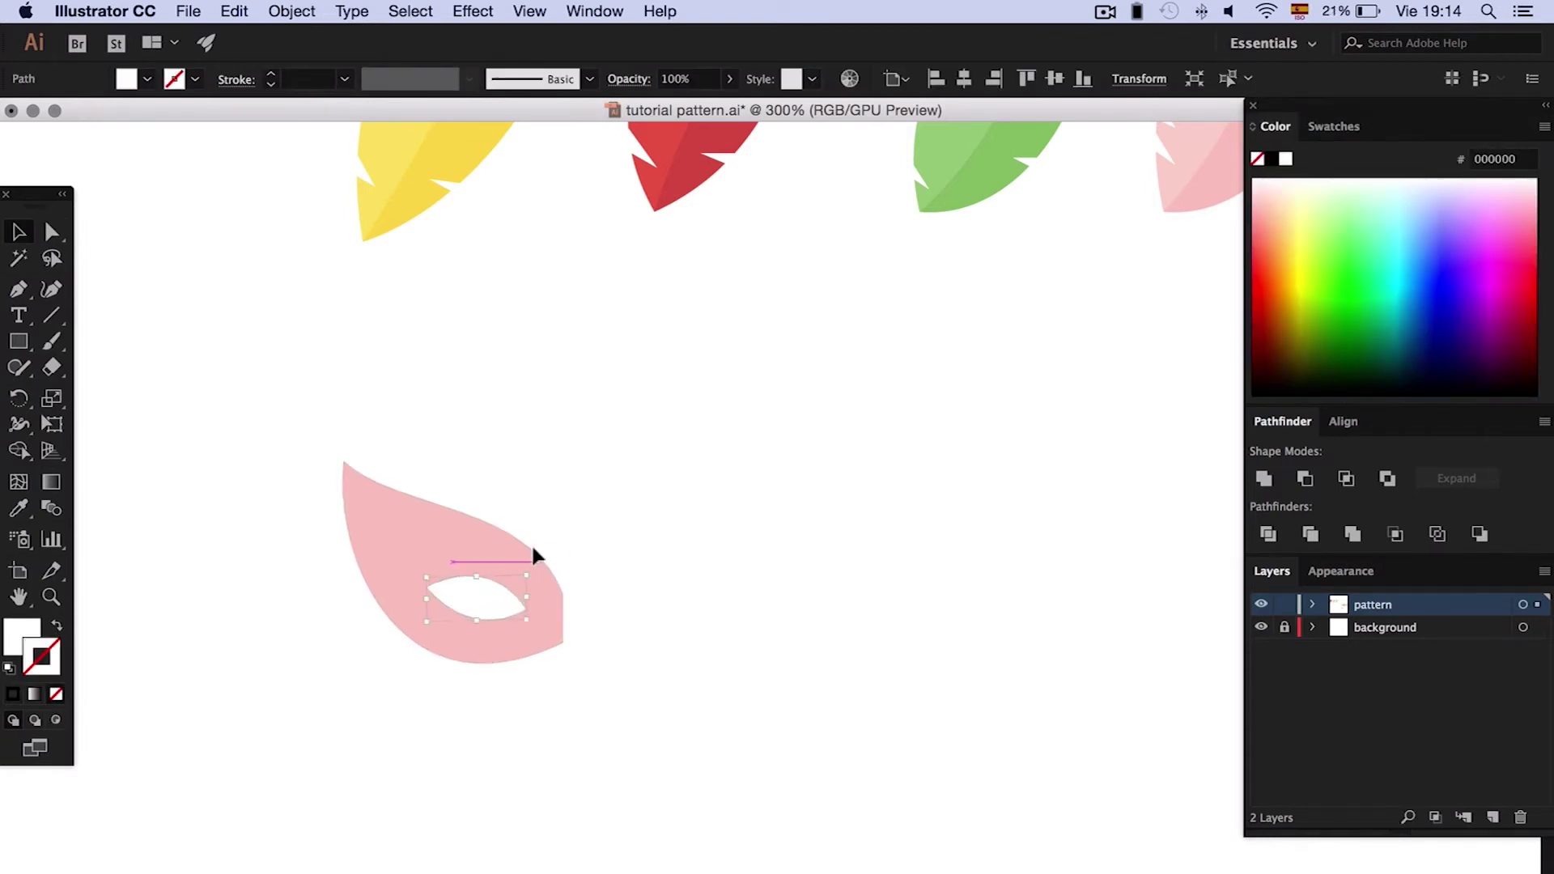
pyautogui.click(610, 463)
pyautogui.press('super+a')
pyautogui.click(1283, 541)
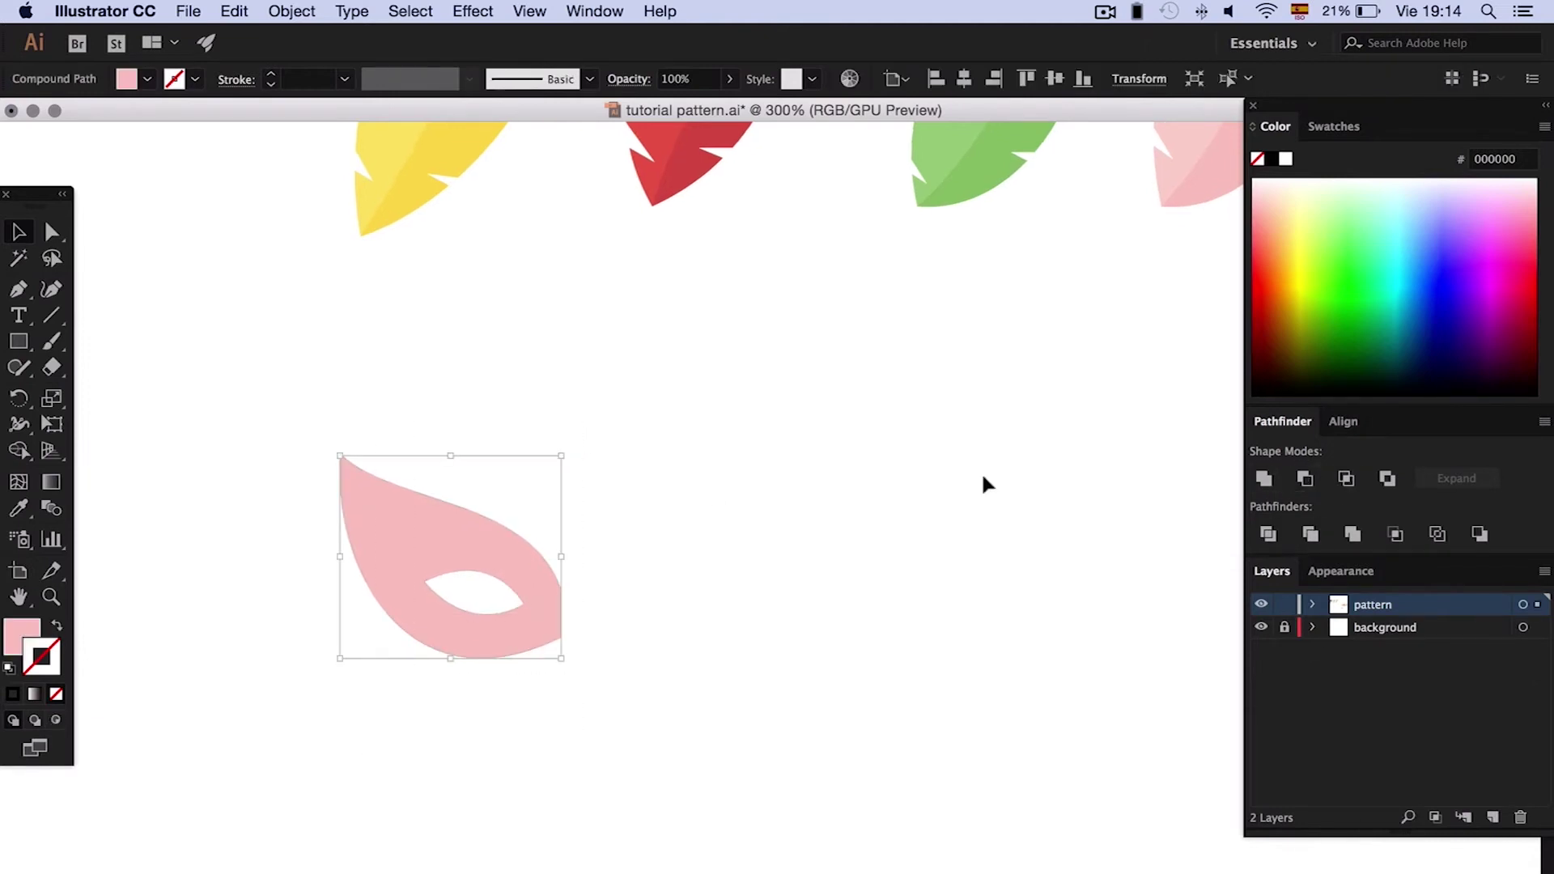
# - Alt-drag a copy of the half-mask and reflect it to form the mask's other half
pyautogui.moveTo(500, 526); pyautogui.dragTo(715, 548)
pyautogui.press('c')
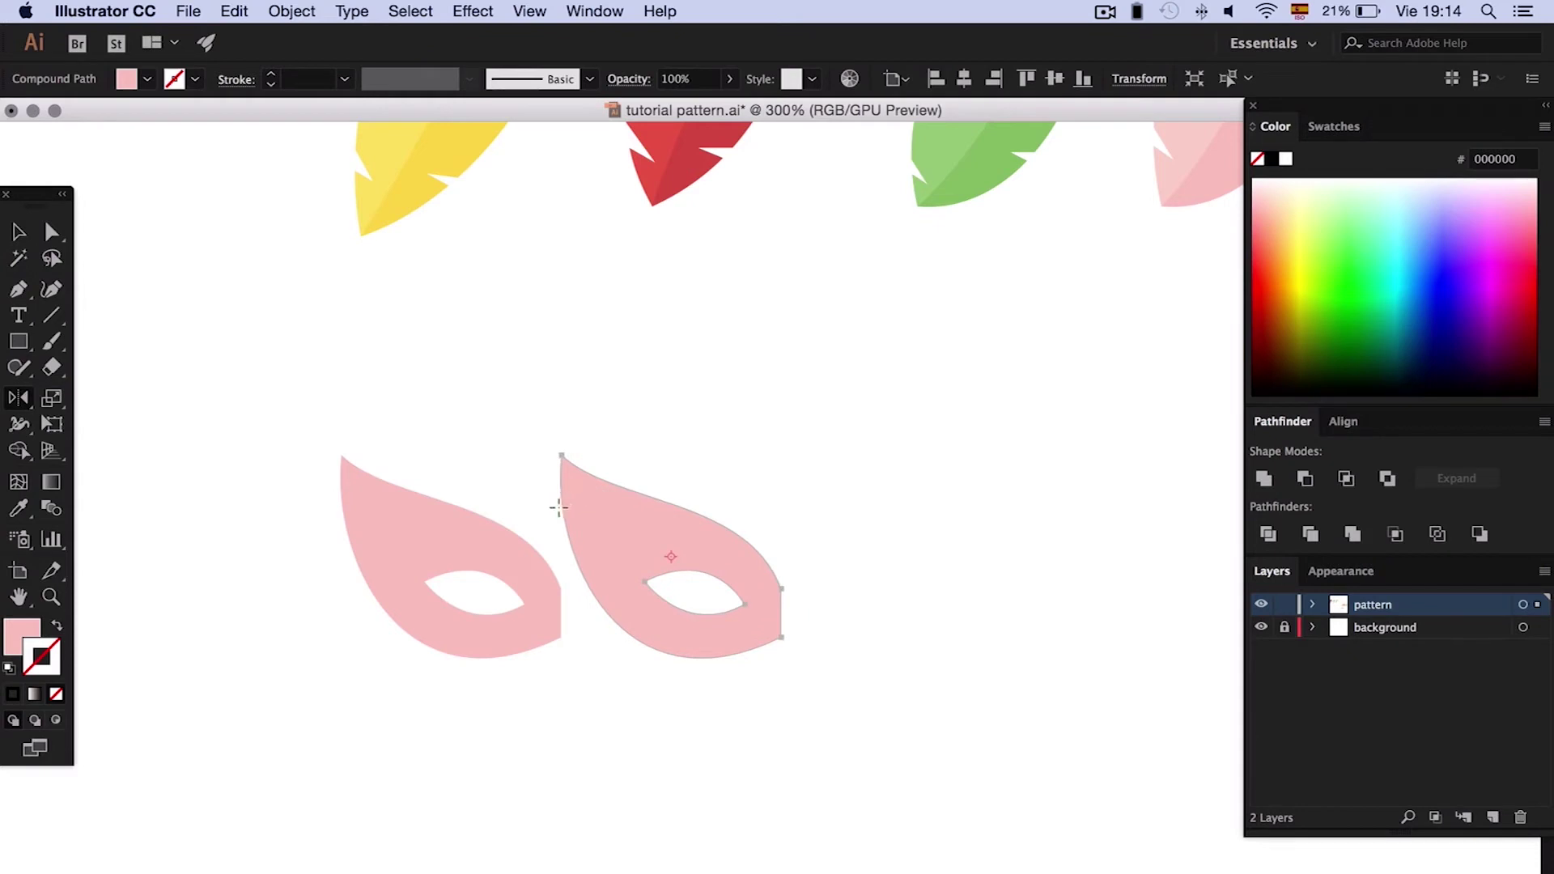
pyautogui.moveTo(926, 507); pyautogui.dragTo(927, 507)
pyautogui.press('v')
pyautogui.click(923, 487)
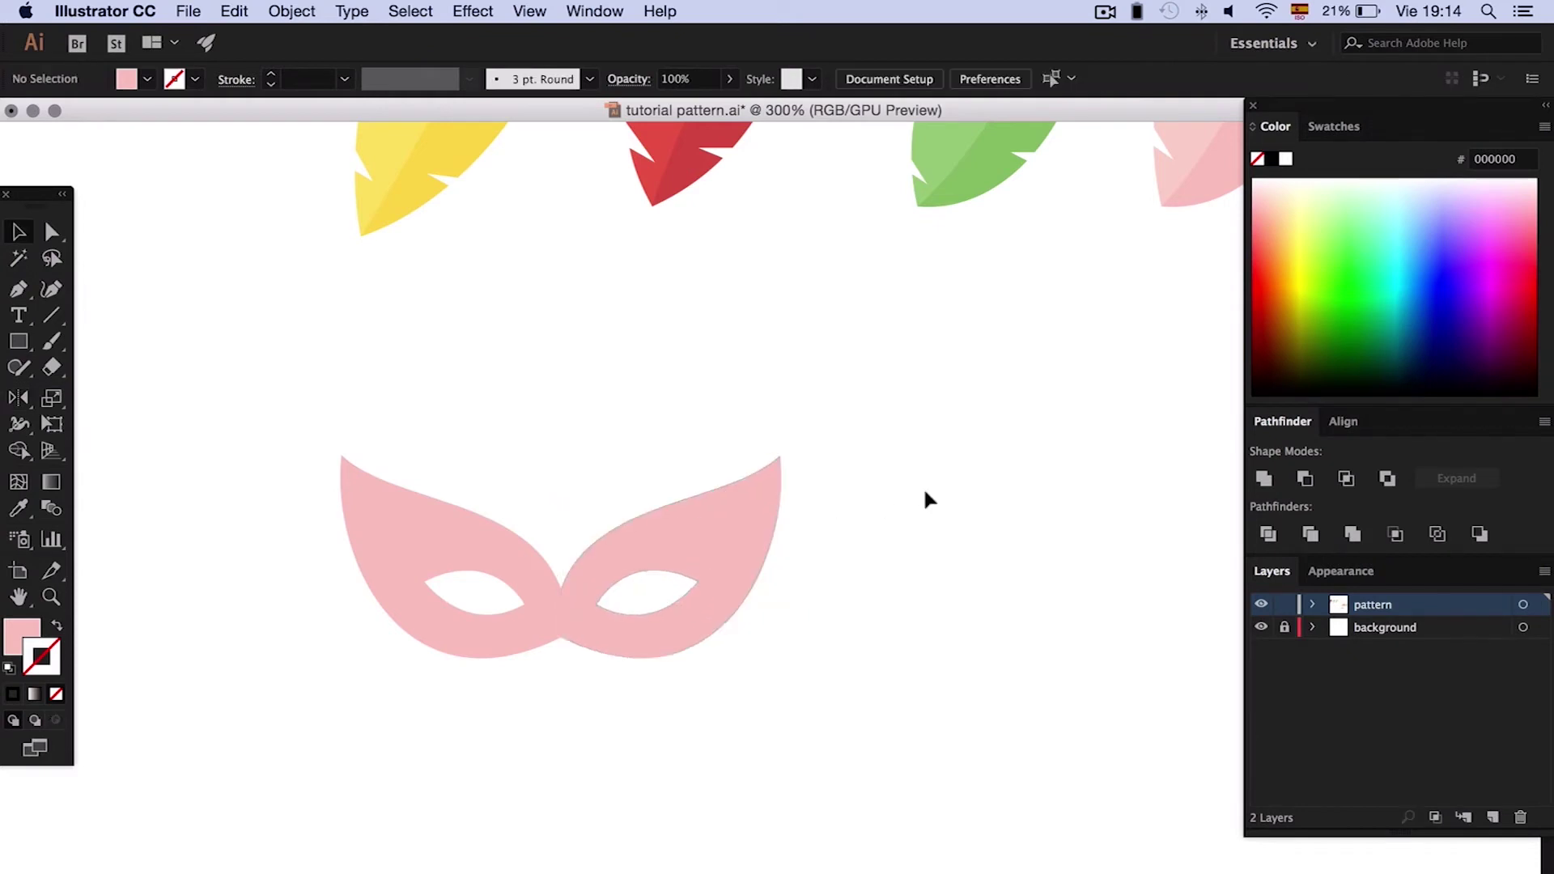
pyautogui.click(728, 526)
# - Fill the mask's left half with the lighter pink swatch
pyautogui.click(1328, 126)
pyautogui.click(1360, 269)
pyautogui.hotkey('ctrl', 'z')
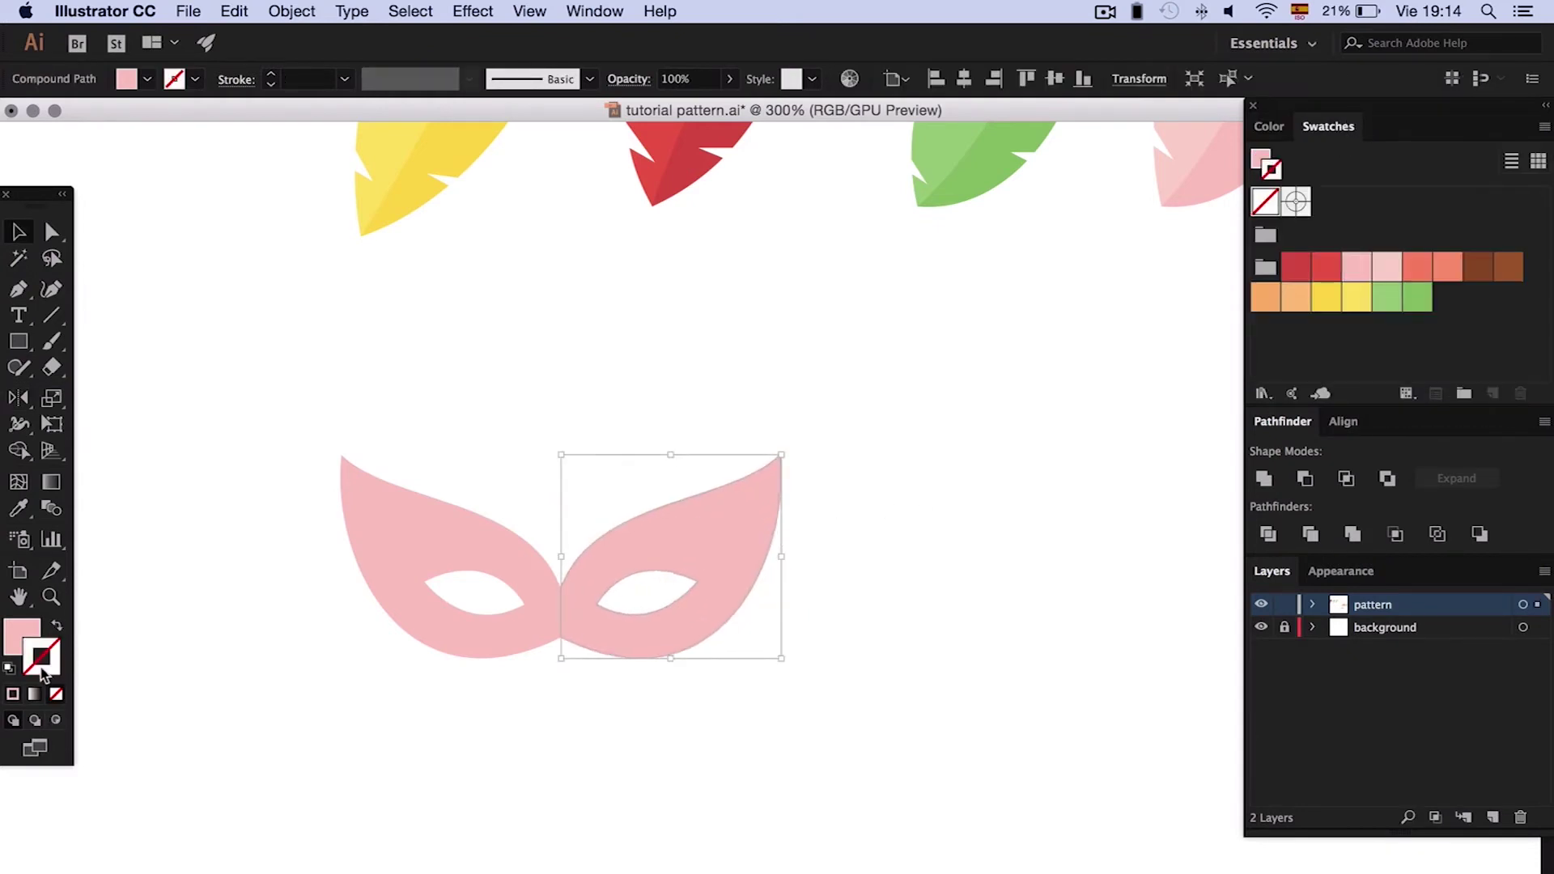
pyautogui.press('x')
pyautogui.click(1331, 129)
pyautogui.click(481, 518)
pyautogui.click(1386, 266)
pyautogui.hotkey('ctrl', 'a')
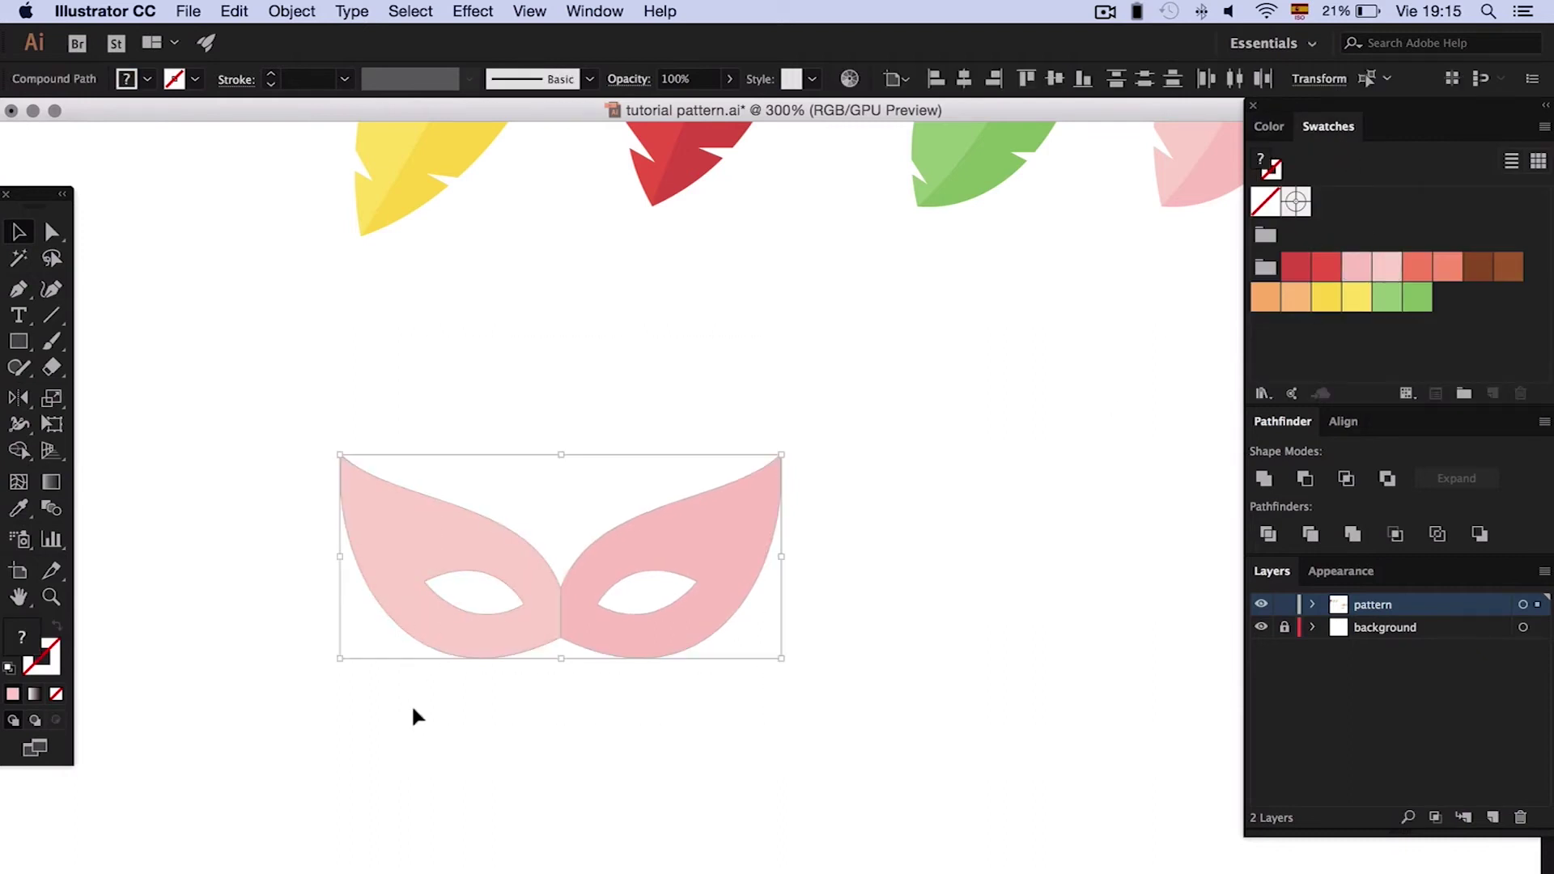
pyautogui.click(413, 714)
# - Group the two mask halves, then enter the group and select the left half
pyautogui.press('p')
pyautogui.scroll(-3, 580, 385)
pyautogui.press('v')
pyautogui.click(599, 437)
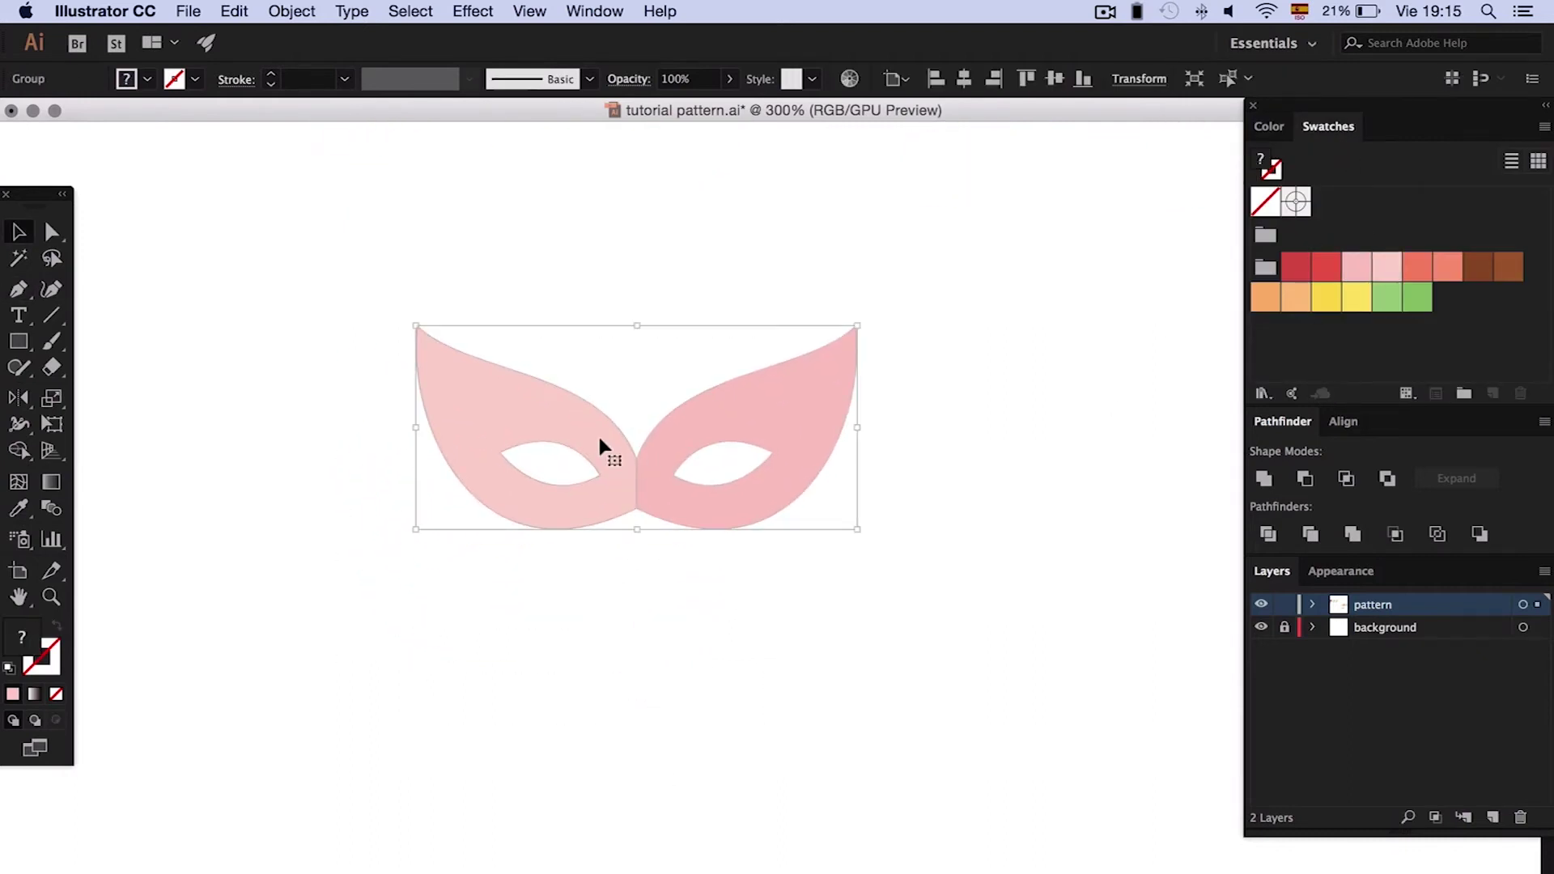
pyautogui.doubleClick(597, 434)
pyautogui.click(597, 434)
# - Reshape the copied half-mask by adjusting its tip, eye-hole and corner anchor points
pyautogui.press('Escape')
pyautogui.scroll(-3, 607, 485)
pyautogui.press('a')
pyautogui.click(617, 680)
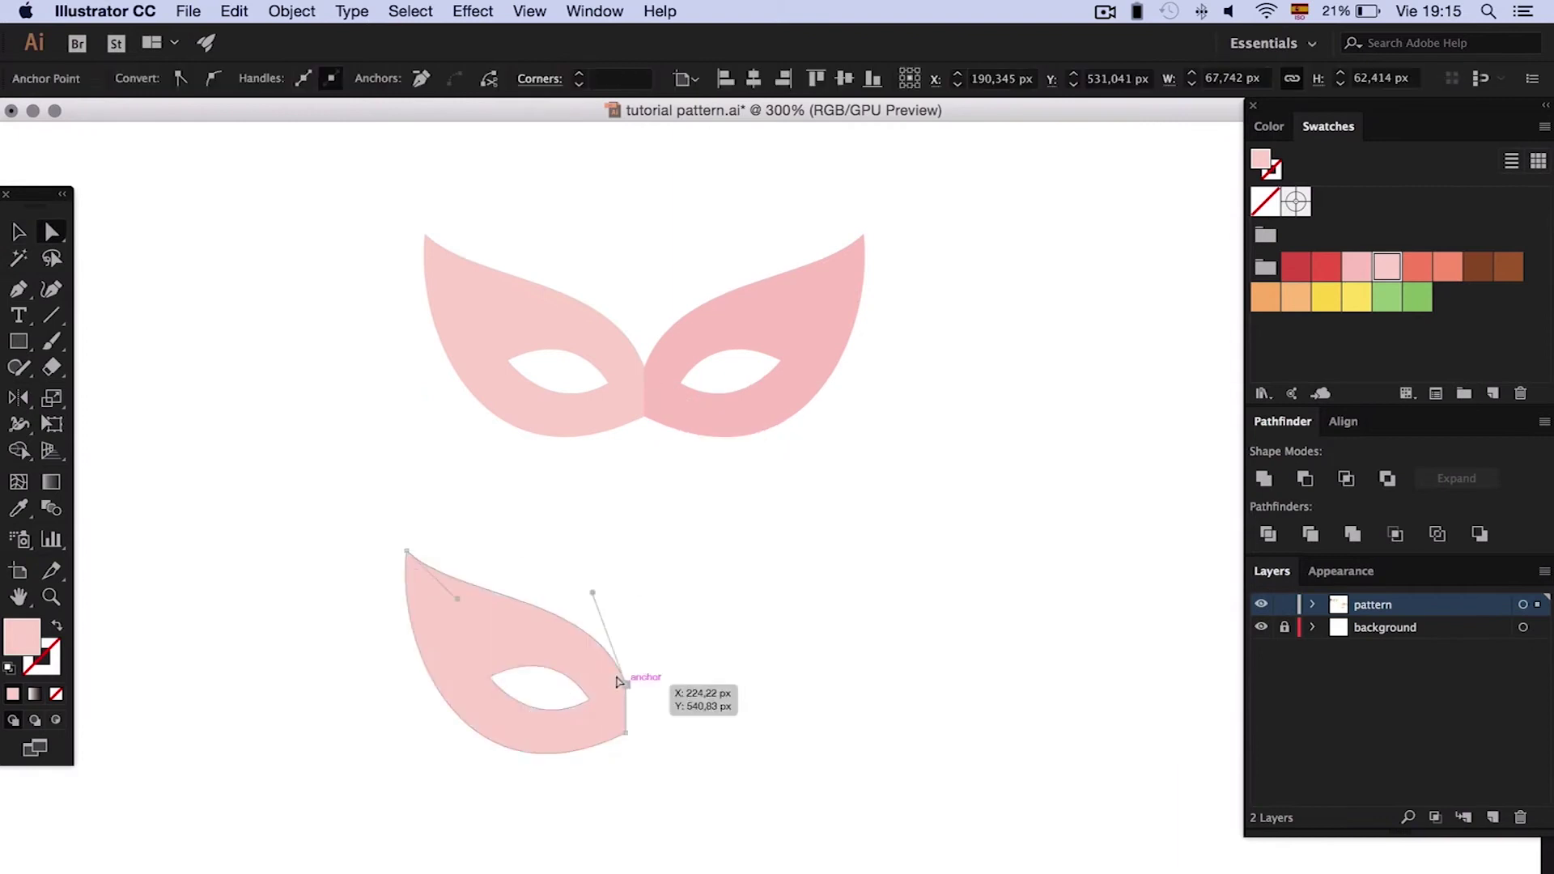
pyautogui.click(356, 586)
pyautogui.click(583, 699)
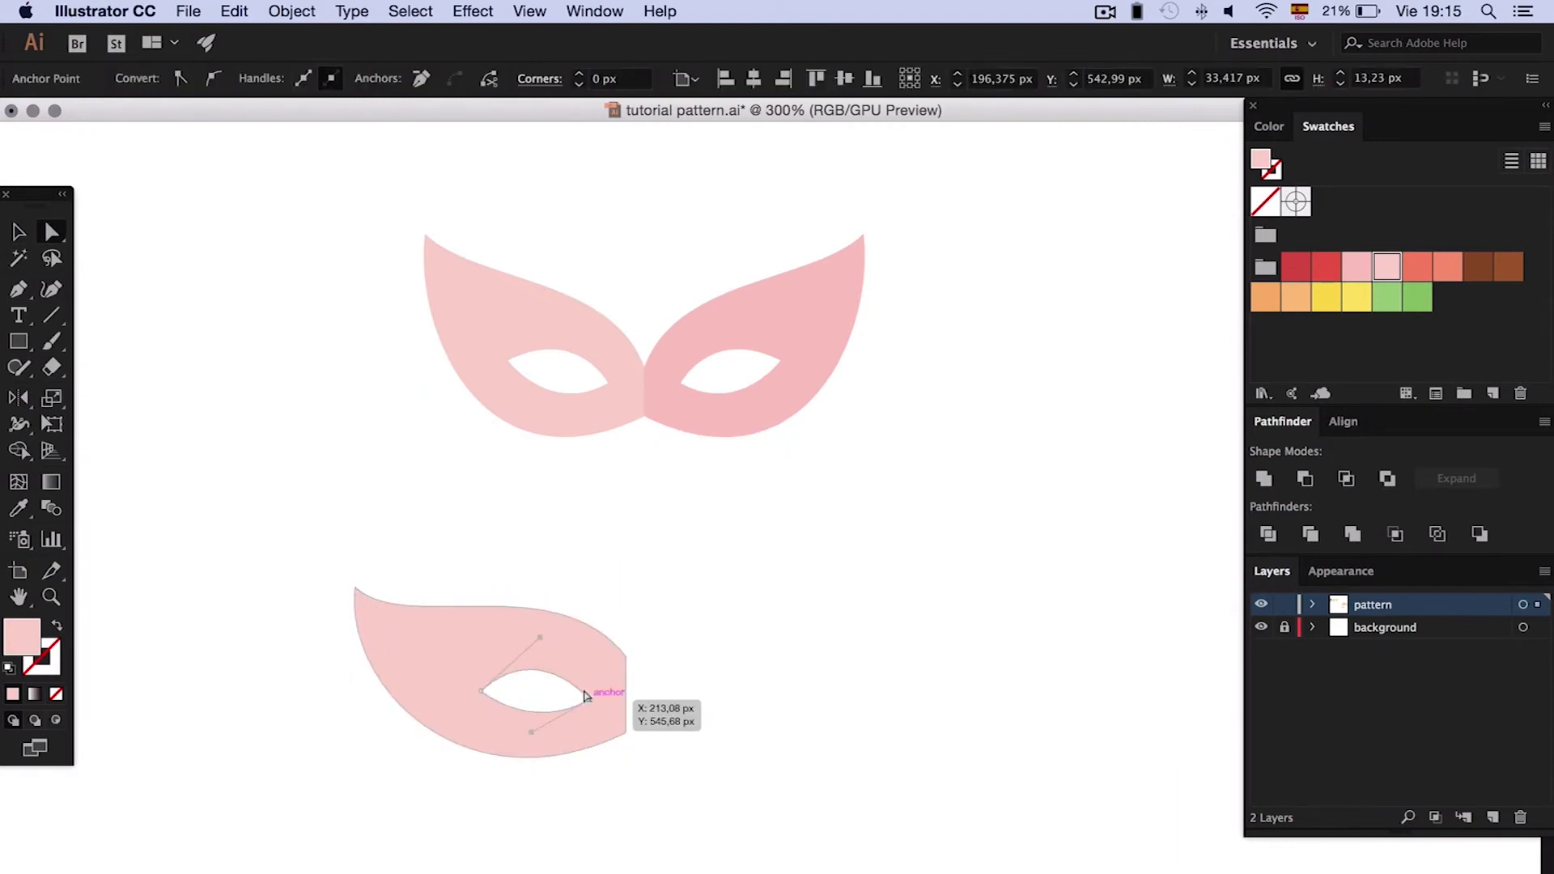
pyautogui.click(520, 742)
pyautogui.click(626, 726)
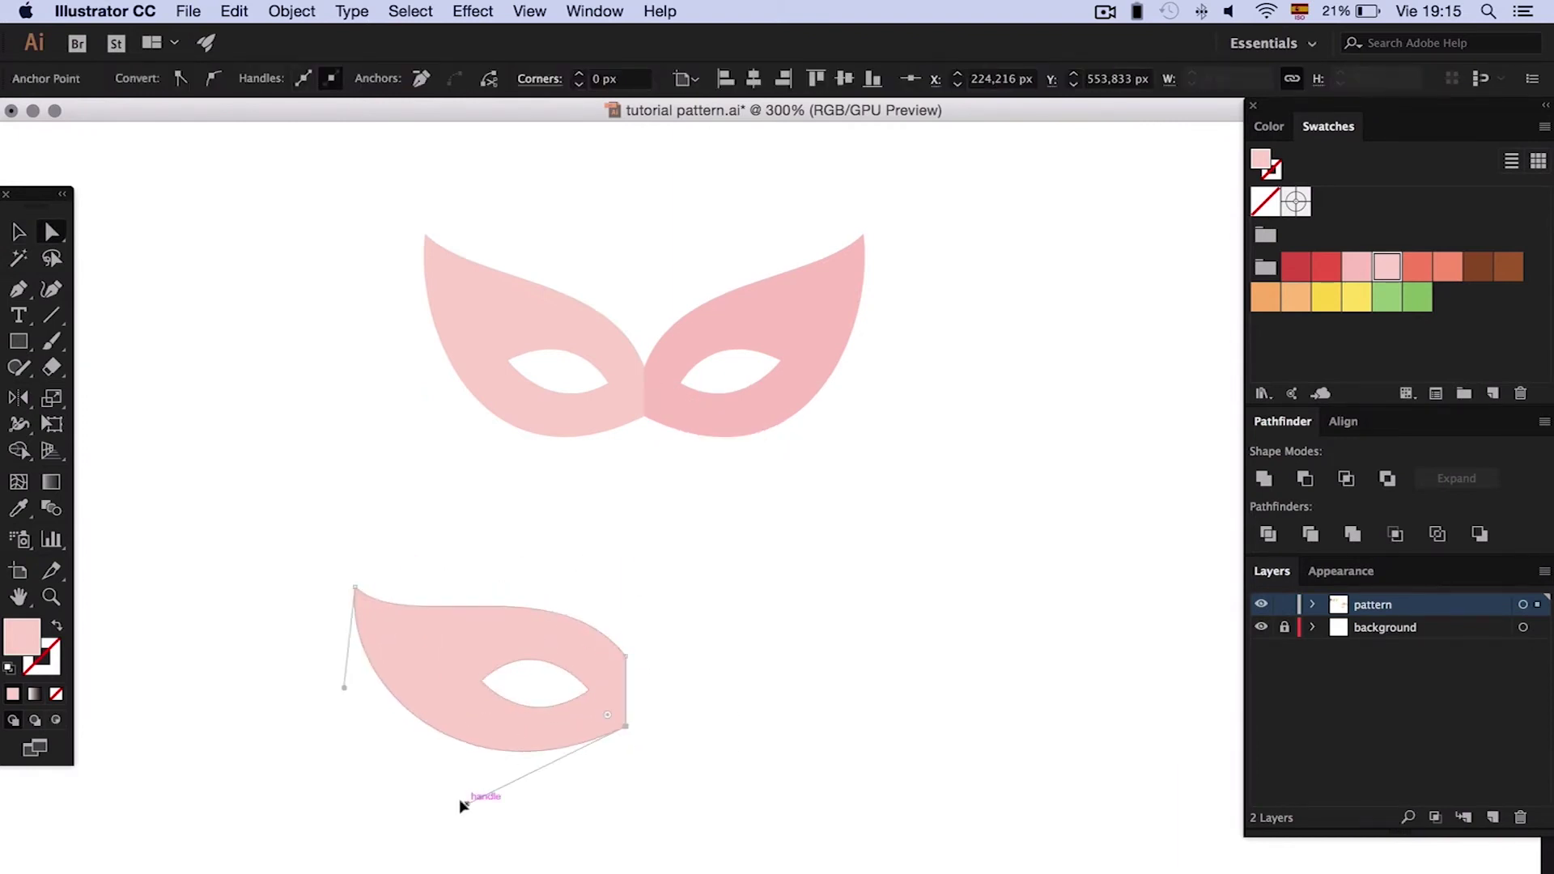
pyautogui.press('v')
# - Fill the half-mask yellow, mirror it into a full mask, and fit it under the pink mask
pyautogui.click(1325, 297)
pyautogui.moveTo(537, 624); pyautogui.dragTo(897, 624)
pyautogui.keyDown('shift'); pyautogui.click(599, 704); pyautogui.keyUp('shift')
pyautogui.moveTo(644, 683); pyautogui.dragTo(701, 526)
pyautogui.click(721, 372)
pyautogui.click(645, 599)
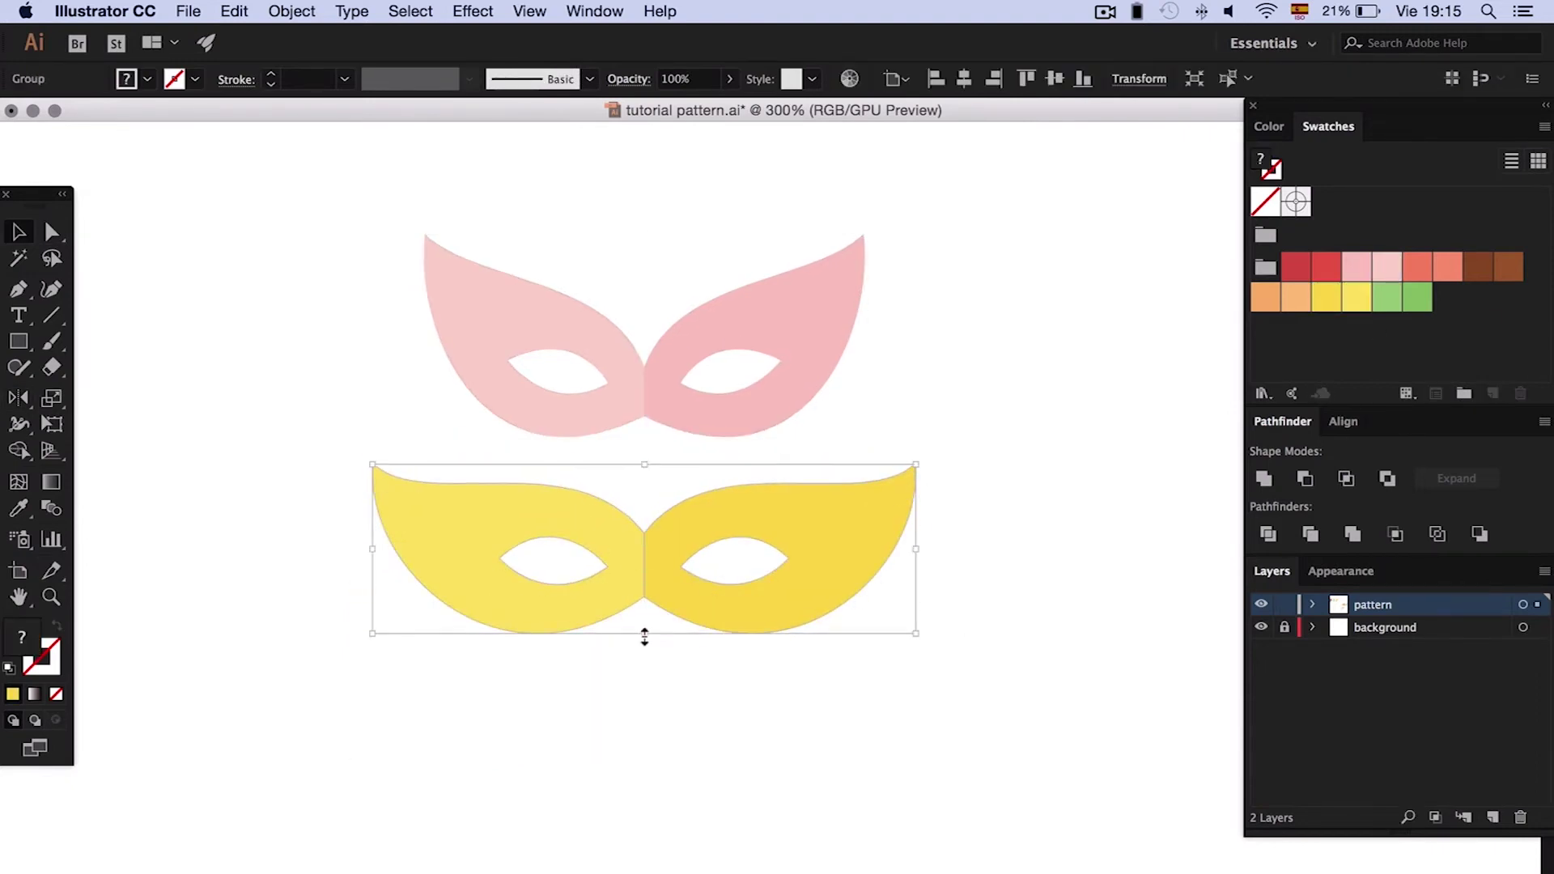
pyautogui.moveTo(645, 635); pyautogui.dragTo(645, 644)
pyautogui.click(961, 666)
# - Paste a copy of the yellow half-mask below and flatten its top curve and eye hole
pyautogui.scroll(-3, 961, 658)
pyautogui.press('a')
pyautogui.press('super+v')
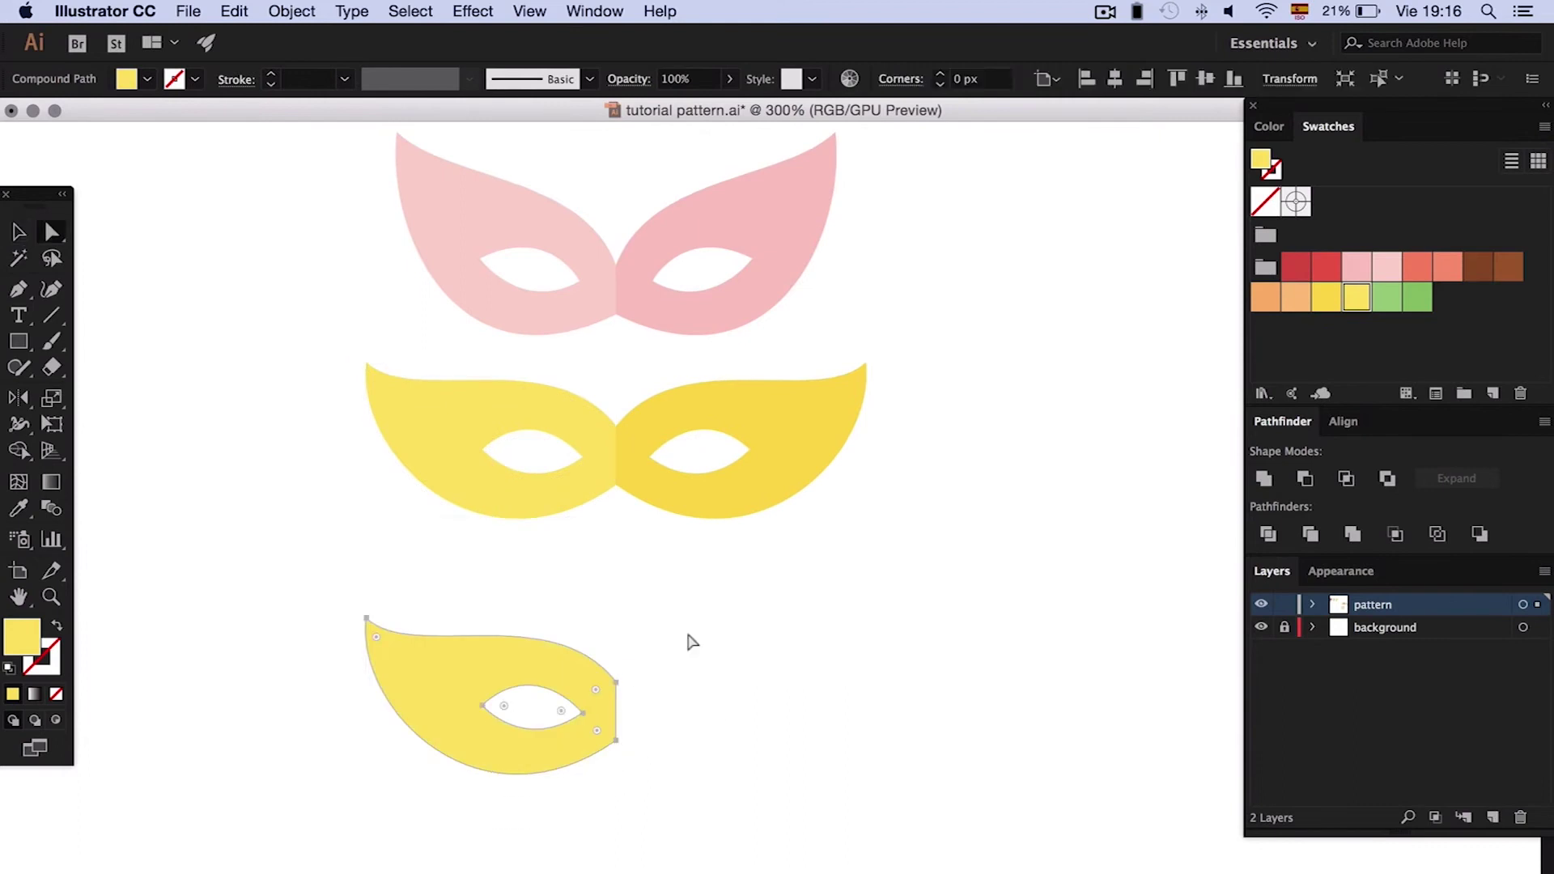
pyautogui.moveTo(368, 618); pyautogui.dragTo(435, 617)
pyautogui.moveTo(552, 599); pyautogui.dragTo(557, 620)
pyautogui.moveTo(350, 712); pyautogui.dragTo(352, 712)
pyautogui.moveTo(579, 711); pyautogui.dragTo(576, 714)
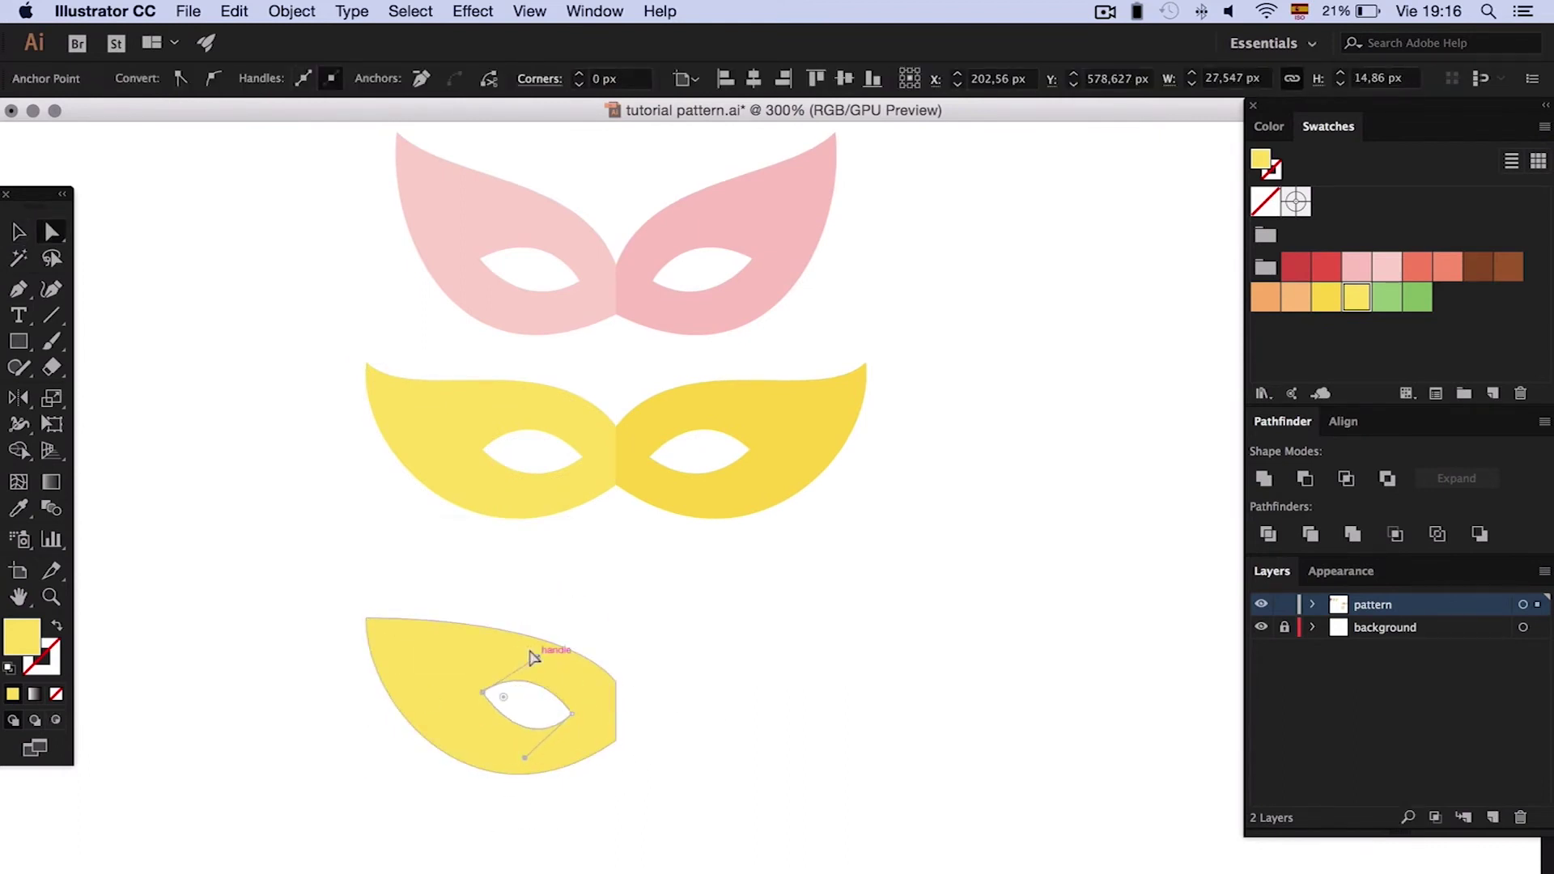
pyautogui.press('super+shift+a')
# - Reflect the reshaped half to complete a third mask and colour it coral
pyautogui.click(582, 717)
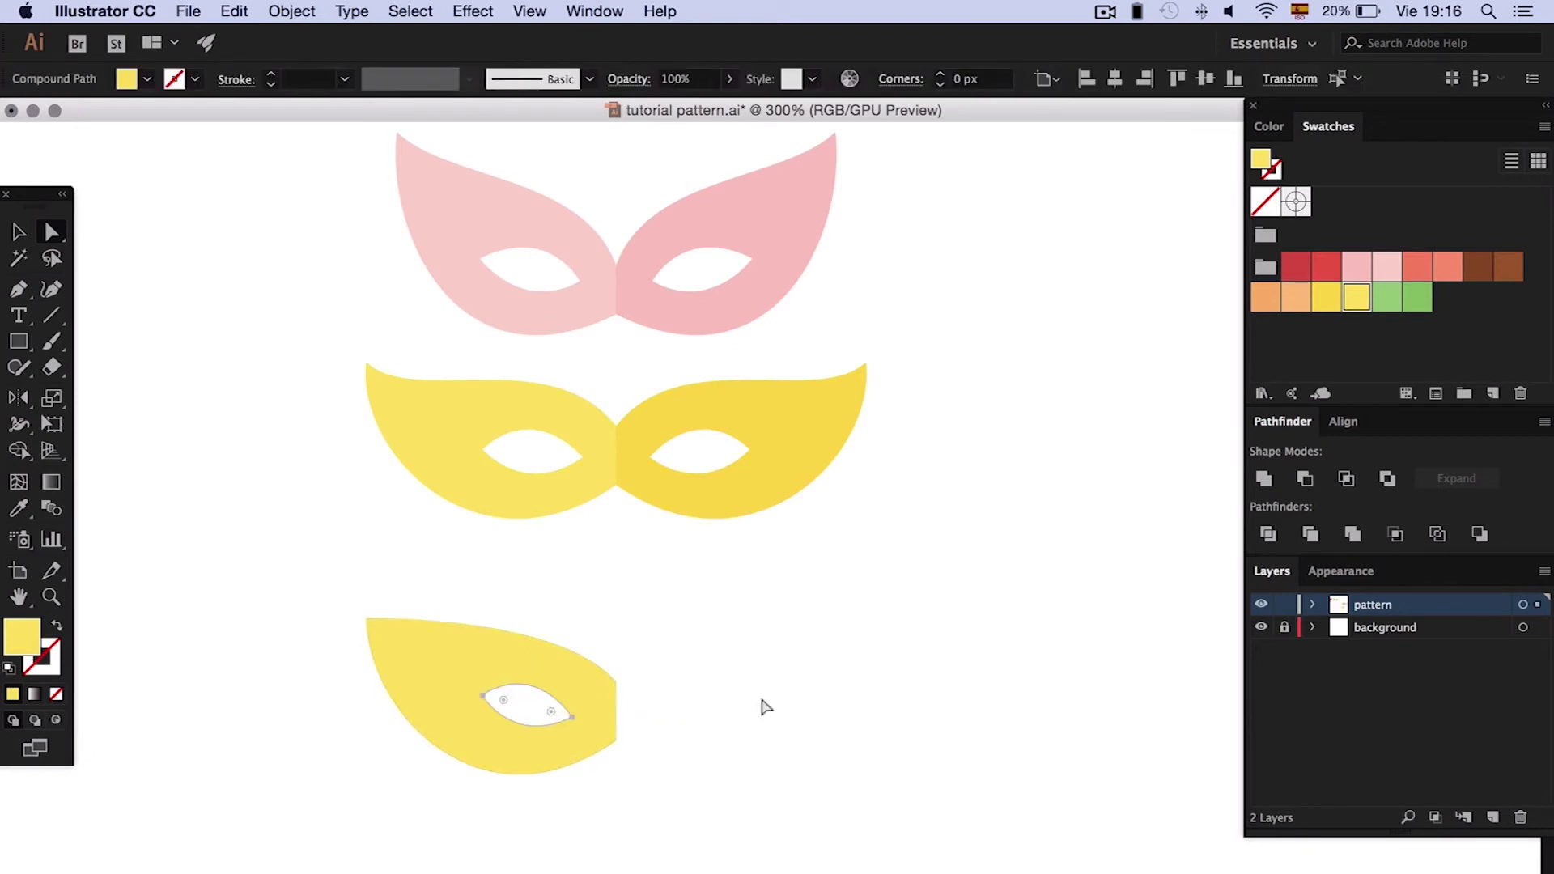
pyautogui.press('v')
pyautogui.press('o')
pyautogui.moveTo(616, 696); pyautogui.dragTo(527, 749)
pyautogui.press('v')
pyautogui.keyDown('shift'); pyautogui.click(527, 750); pyautogui.keyUp('shift')
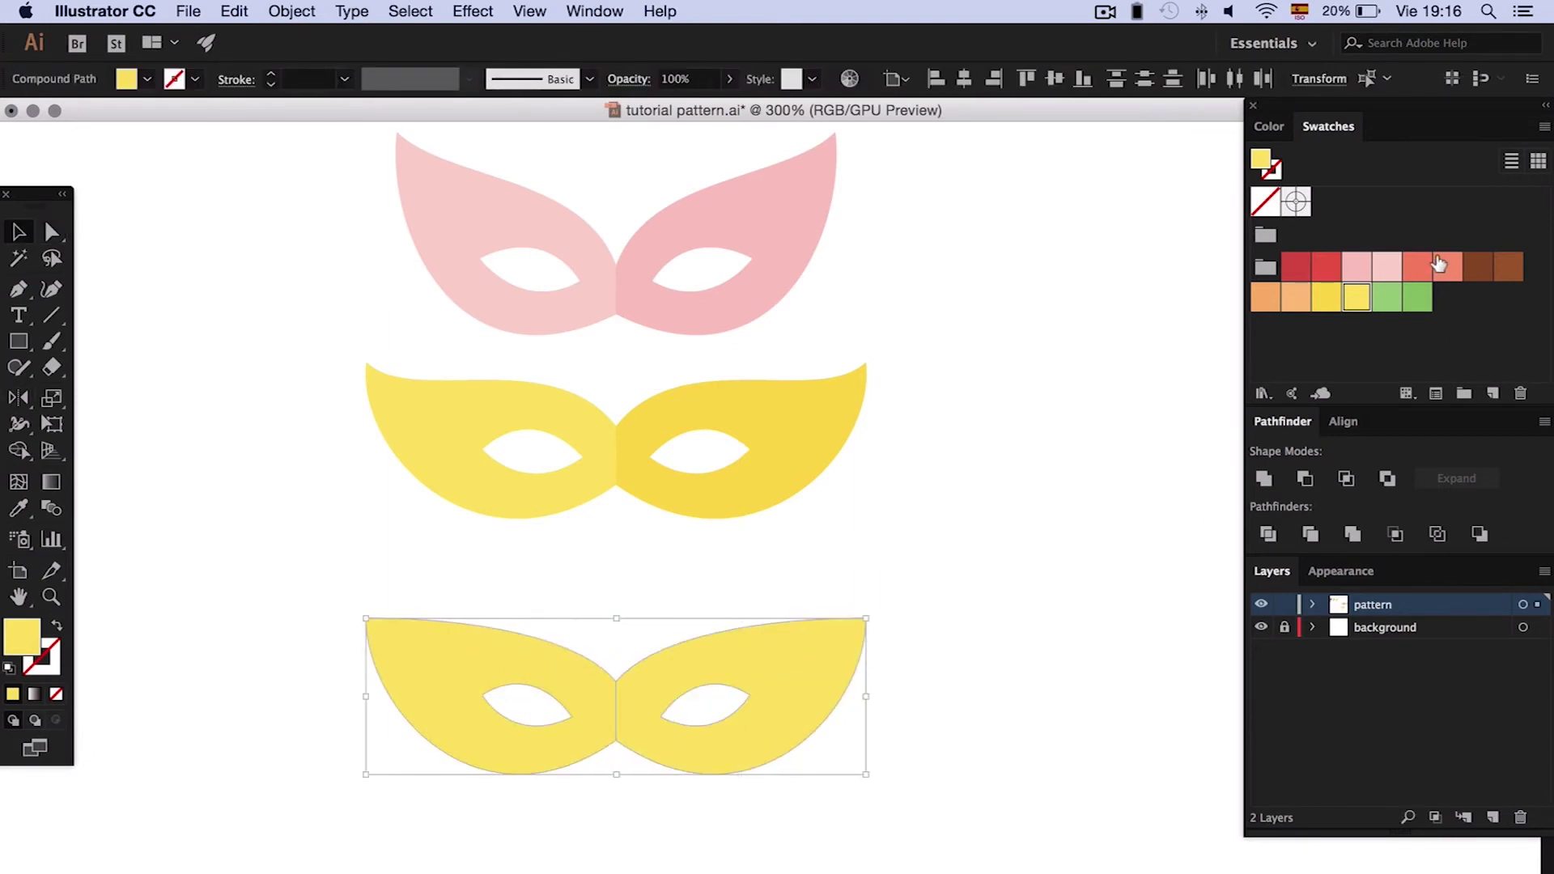
pyautogui.click(1431, 265)
pyautogui.moveTo(615, 696); pyautogui.dragTo(617, 625)
pyautogui.scroll(5, 955, 532)
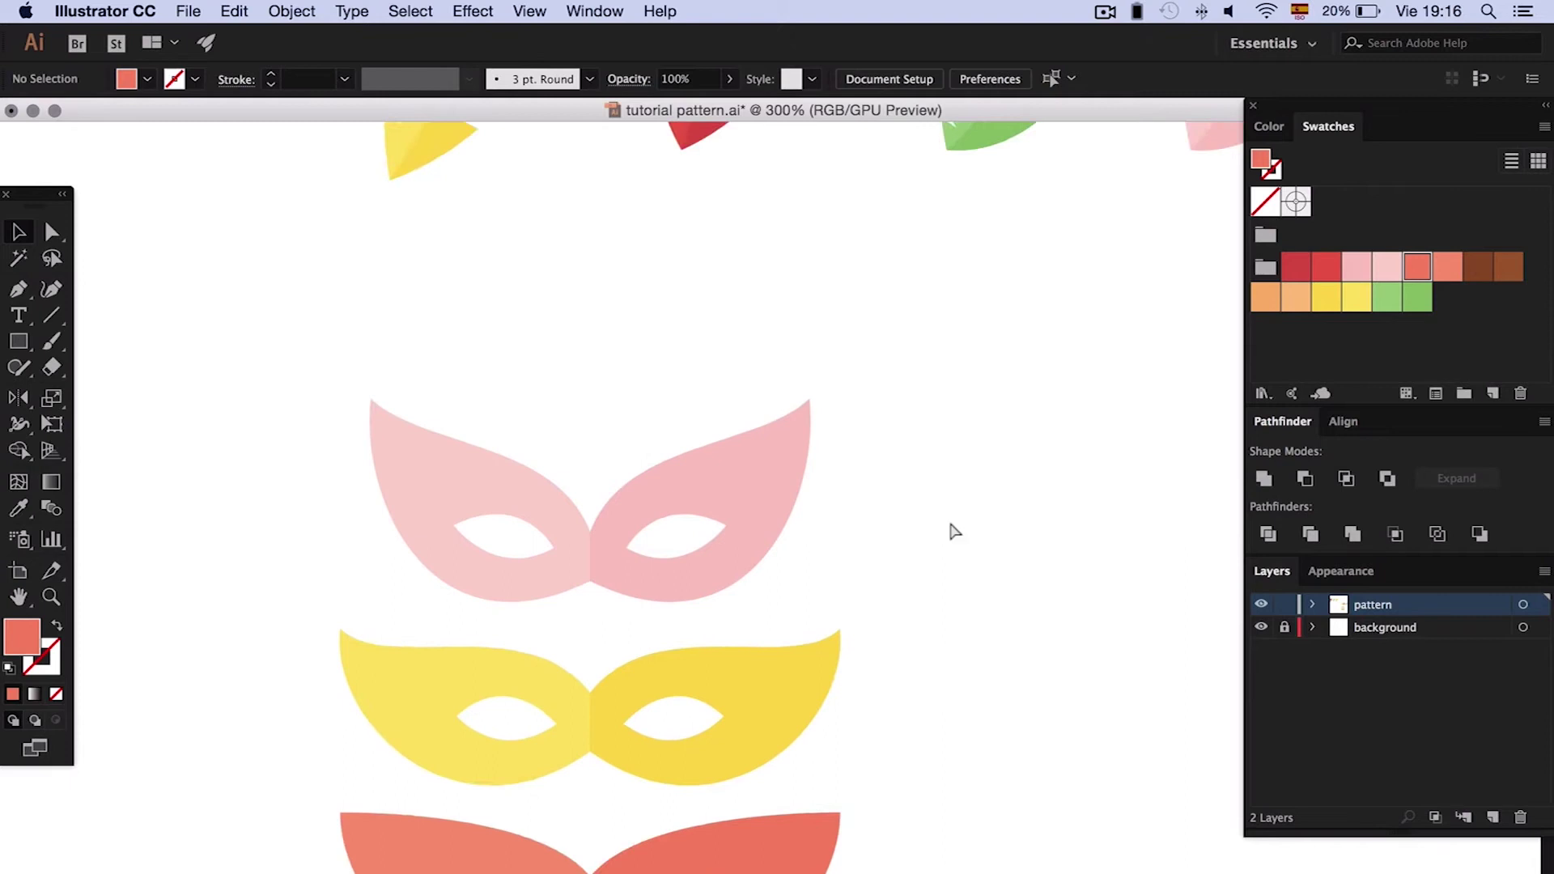
# - Copy the green feather onto the pink mask, shrinking and tilting it
pyautogui.press('super+minus')
pyautogui.press('super+minus')
pyautogui.scroll(4, 922, 409)
pyautogui.click(746, 361)
pyautogui.moveTo(745, 361); pyautogui.dragTo(513, 538)
pyautogui.moveTo(589, 410); pyautogui.dragTo(987, 531)
pyautogui.click(385, 558)
pyautogui.click(539, 460)
pyautogui.scroll(-2, 539, 461)
pyautogui.click(451, 451)
pyautogui.press('a')
pyautogui.click(573, 420)
pyautogui.press('v')
# - Move the pink mask right, copy the red feather beside the yellow mask, and recolour the upright feather pink
pyautogui.moveTo(659, 255); pyautogui.dragTo(717, 568)
pyautogui.moveTo(721, 493); pyautogui.dragTo(791, 555)
pyautogui.click(729, 477)
pyautogui.click(659, 558)
pyautogui.press('i')
pyautogui.click(1162, 537)
pyautogui.scroll(-2, 1051, 485)
pyautogui.press('v')
pyautogui.click(700, 505)
pyautogui.moveTo(500, 526); pyautogui.dragTo(473, 434)
pyautogui.click(744, 619)
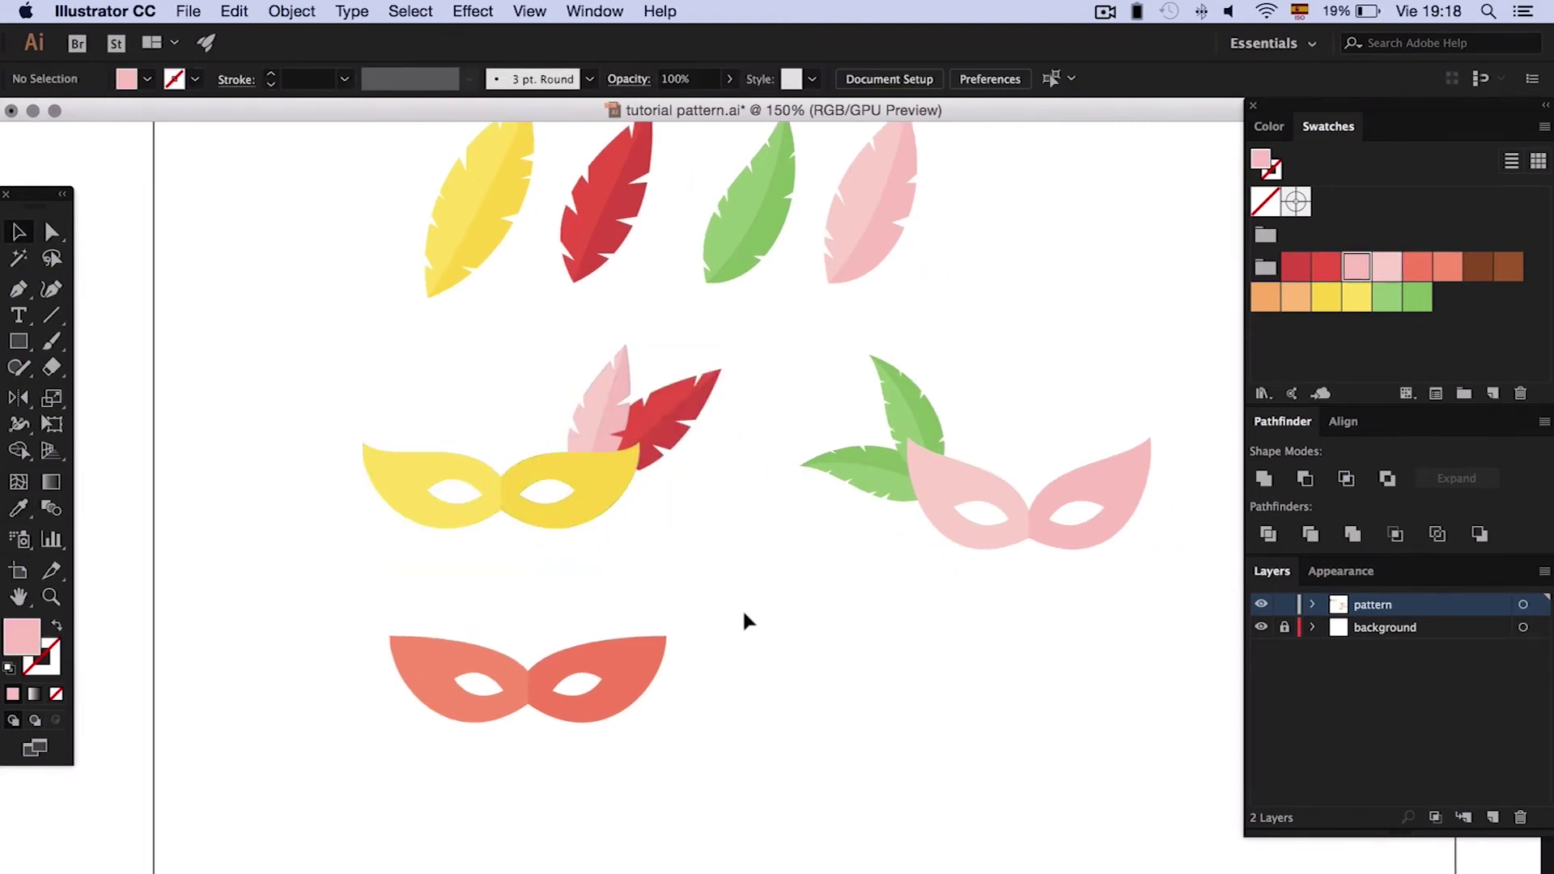
pyautogui.scroll(3, 492, 731)
# - Draw three dots on each side of the coral mask and colour them yellow
pyautogui.press('l')
pyautogui.moveTo(365, 571)
pyautogui.mouseDown()
pyautogui.moveTo(331, 535)
pyautogui.moveTo(377, 603)
pyautogui.mouseUp()
pyautogui.moveTo(409, 490); pyautogui.dragTo(366, 599)
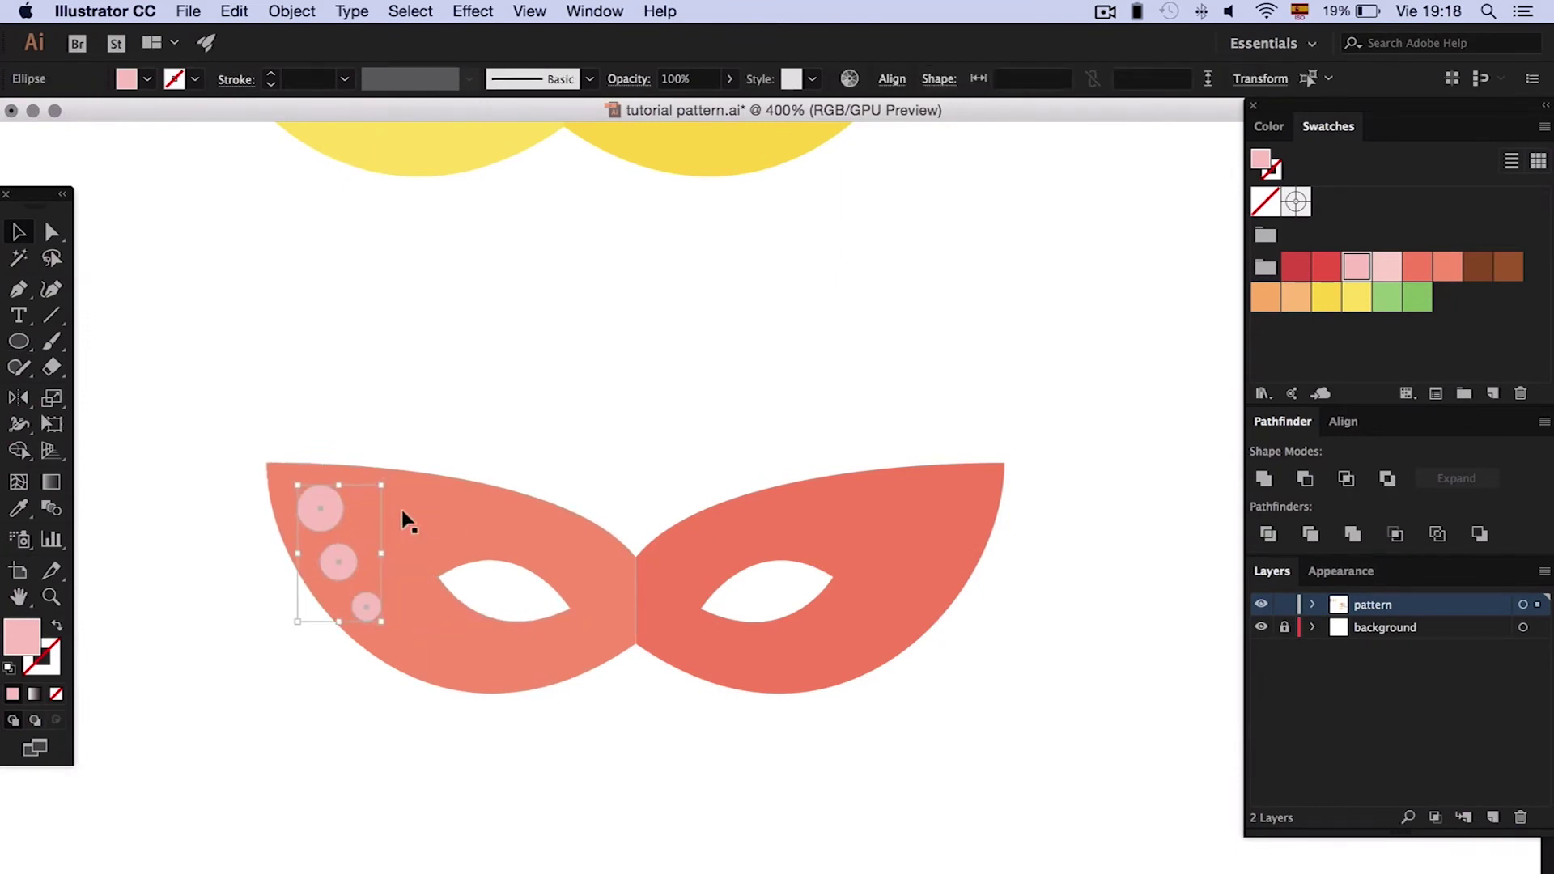
pyautogui.moveTo(250, 496); pyautogui.dragTo(930, 539)
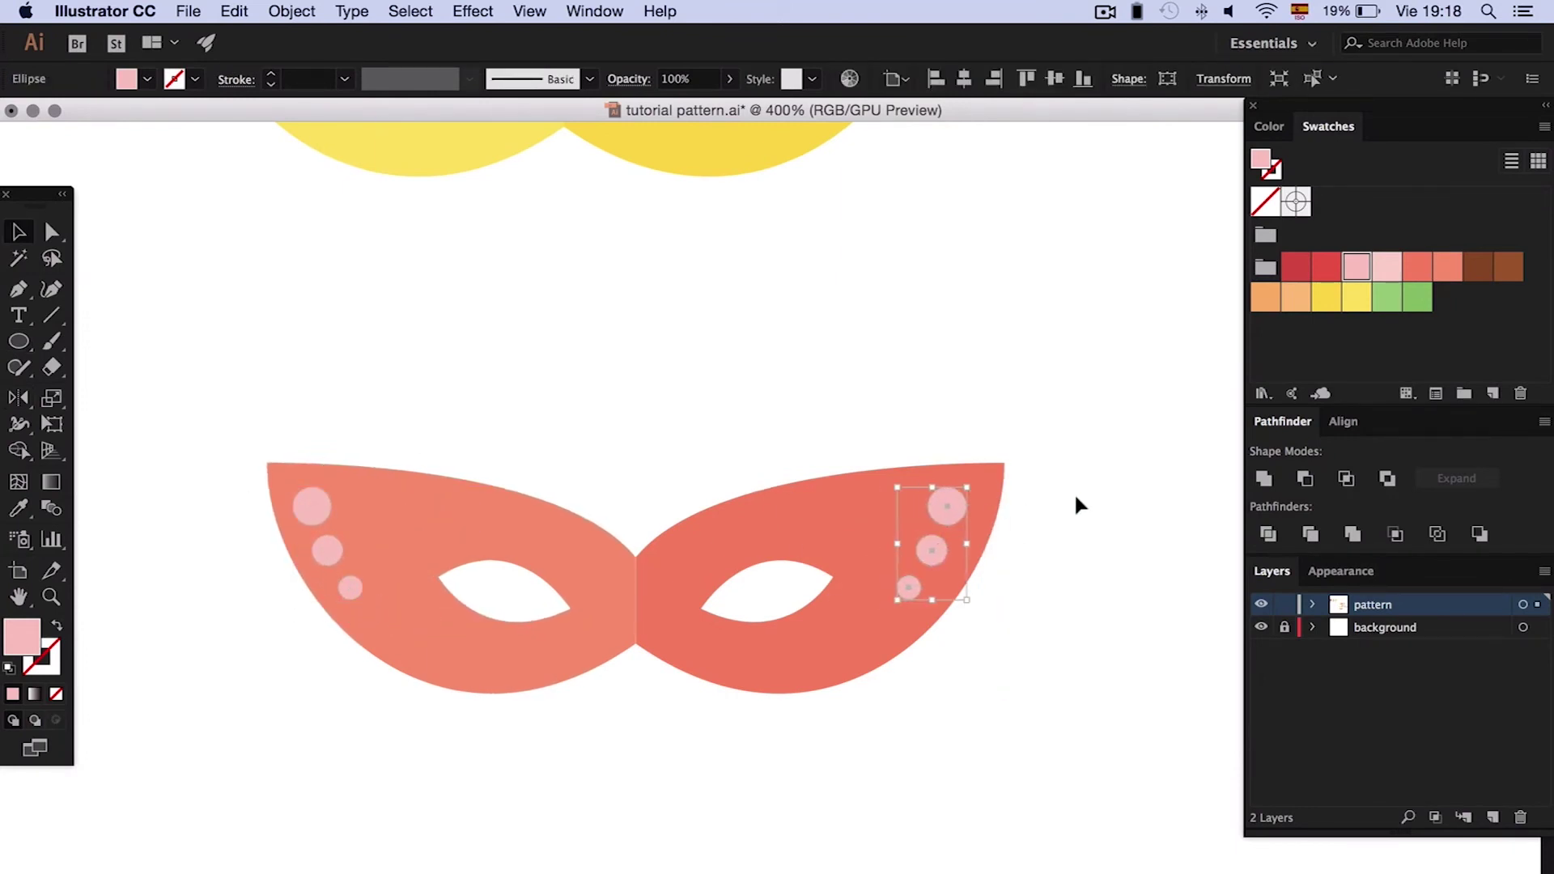
pyautogui.click(1357, 297)
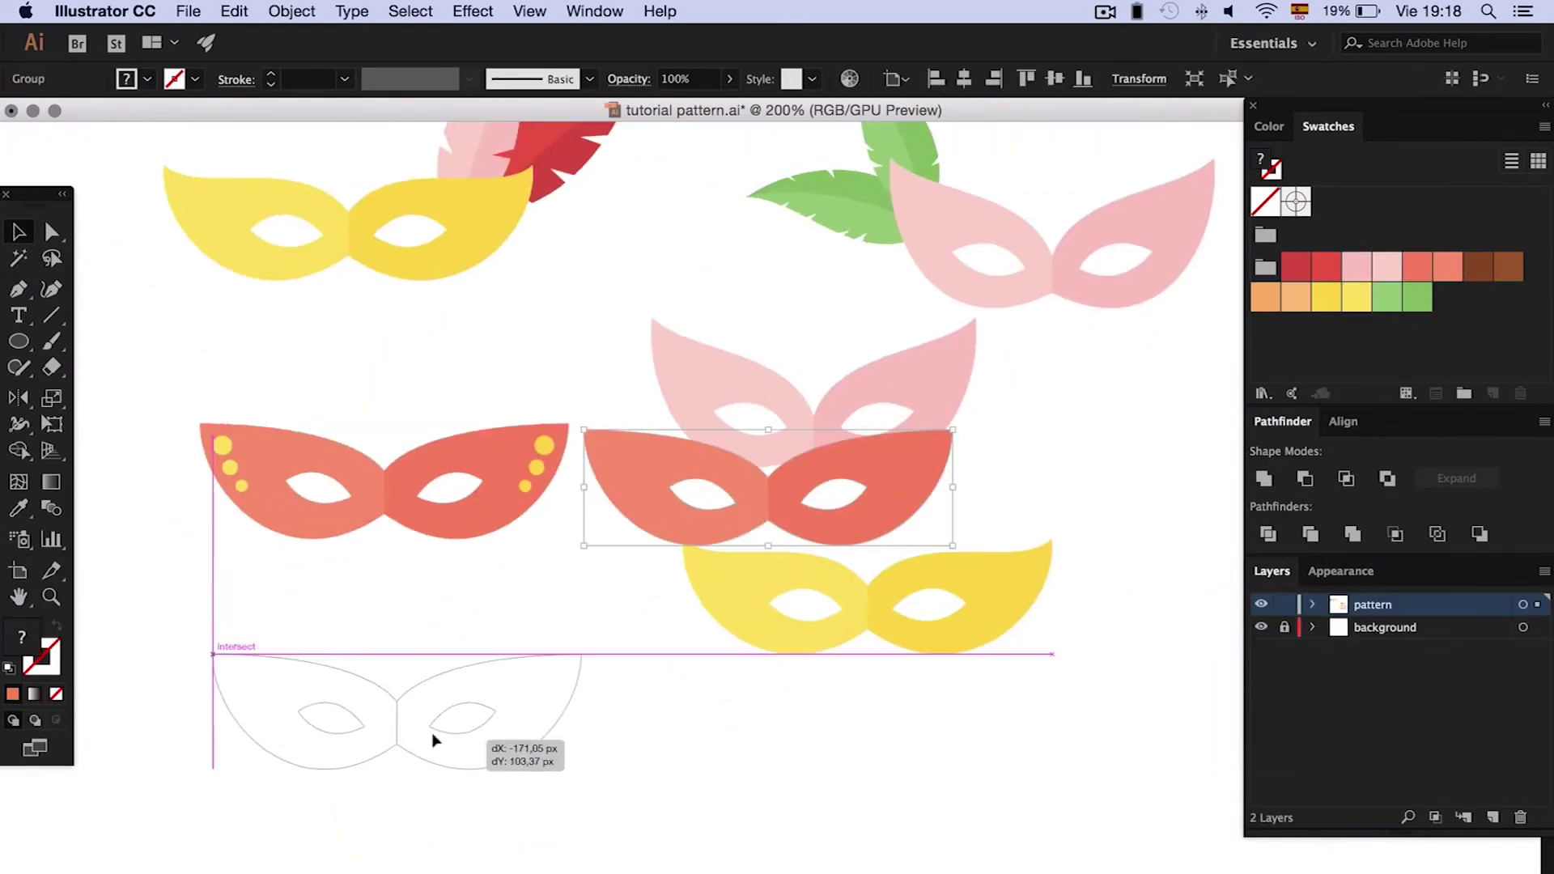
# - Place a mask copy at bottom left and recolour the masks green, orange and brown
pyautogui.moveTo(434, 739); pyautogui.dragTo(437, 732)
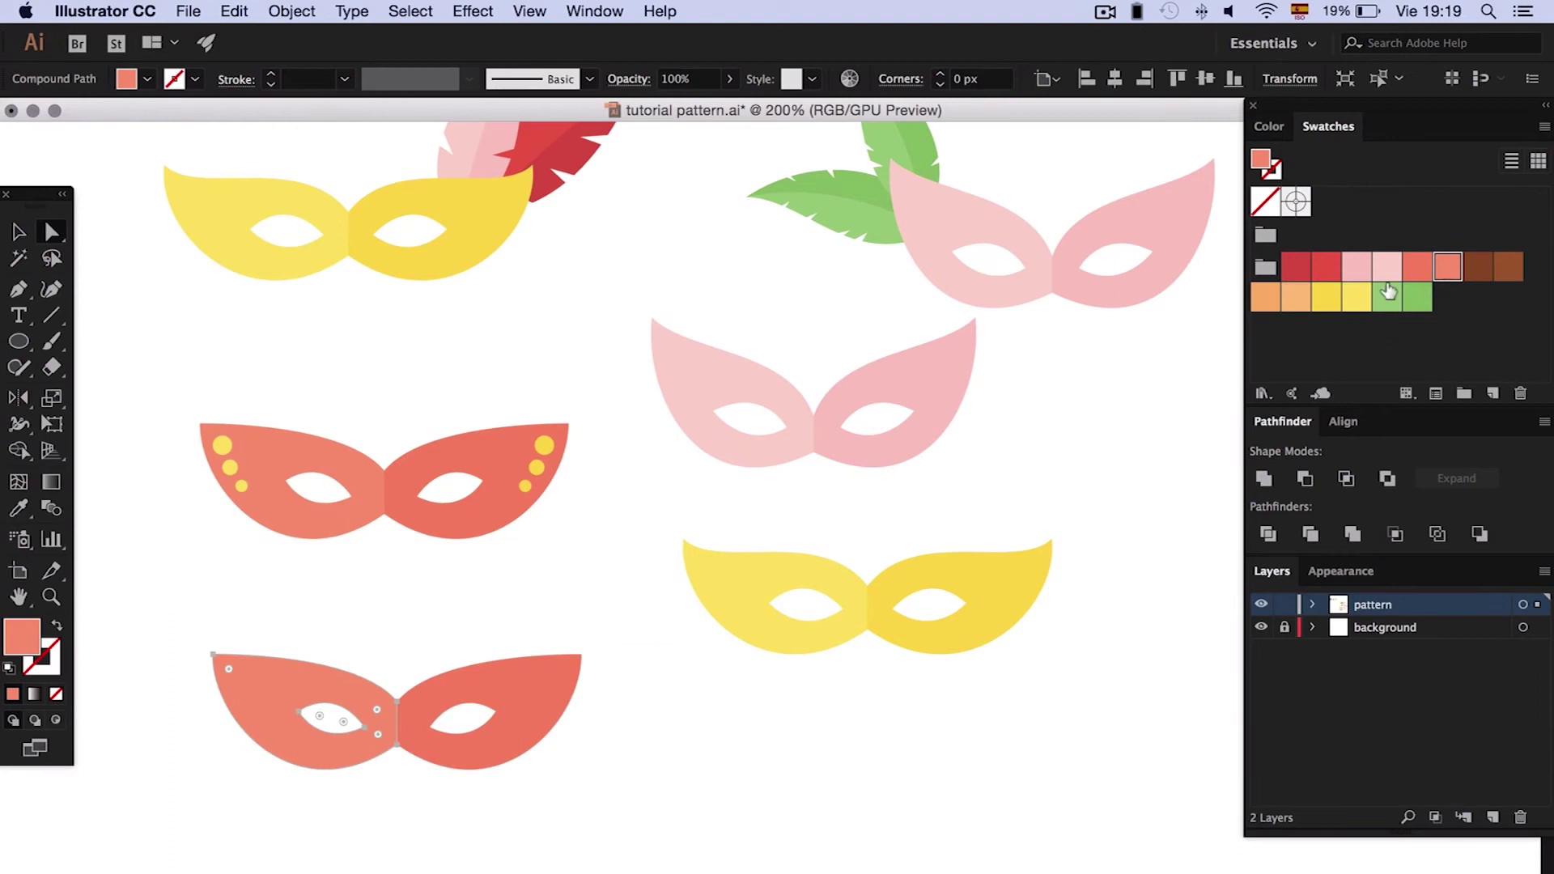
pyautogui.click(1387, 297)
pyautogui.click(526, 680)
pyautogui.click(1418, 297)
pyautogui.click(704, 364)
pyautogui.click(1295, 297)
pyautogui.click(931, 364)
pyautogui.click(1265, 297)
pyautogui.click(809, 565)
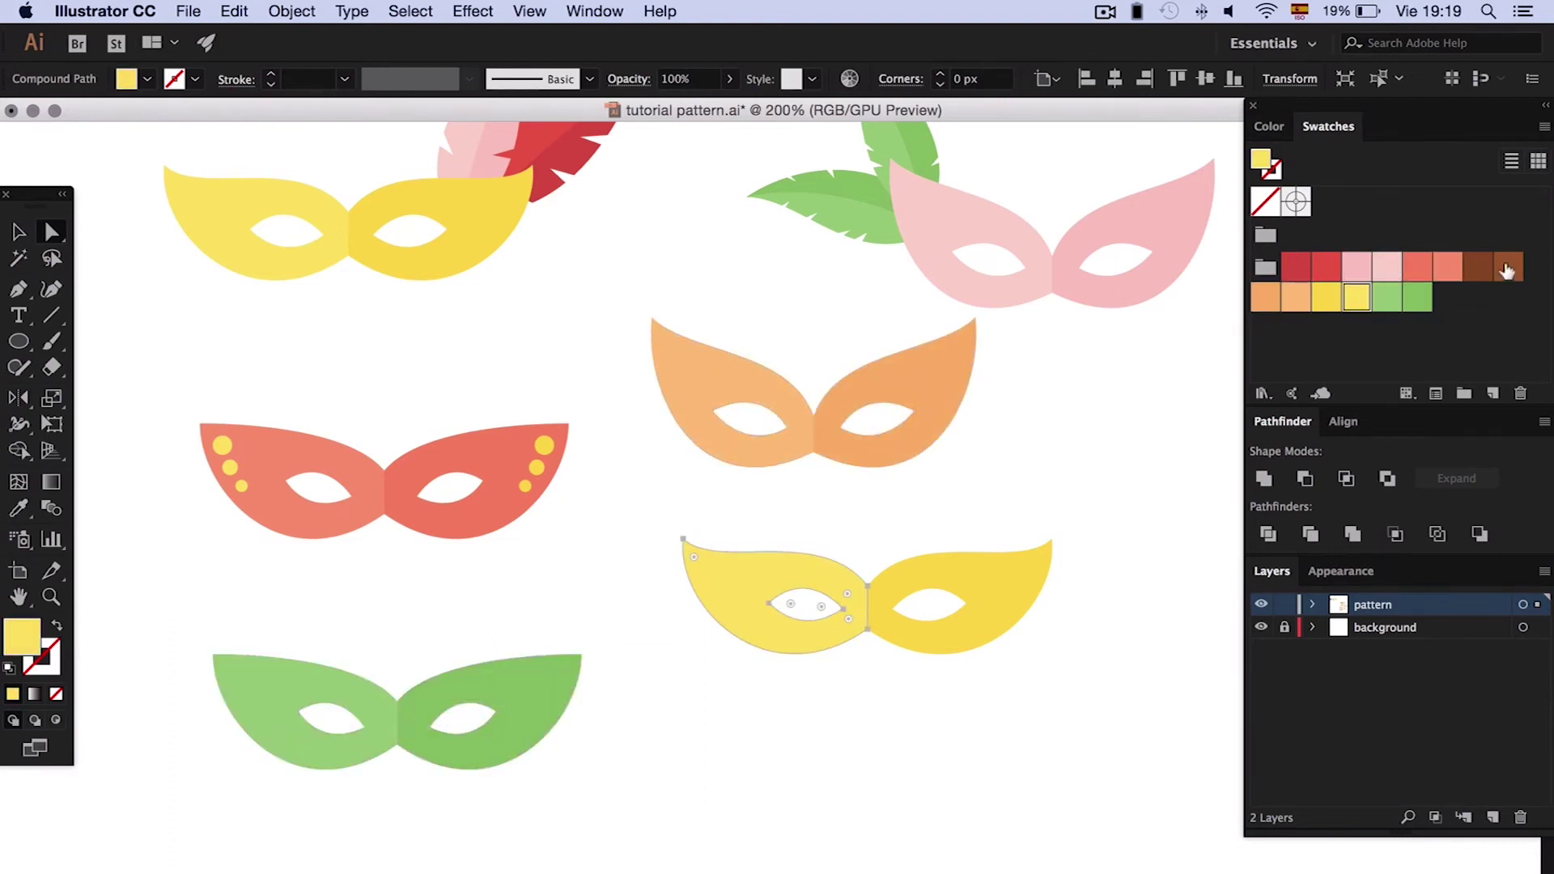
pyautogui.click(1477, 267)
pyautogui.click(955, 615)
pyautogui.click(1477, 266)
pyautogui.press('v')
pyautogui.click(930, 615)
# - Copy, rotate and move the loose feathers into overlapping pairs, with green upright beside red
pyautogui.click(1008, 488)
pyautogui.press('super+minus')
pyautogui.scroll(5, 1009, 488)
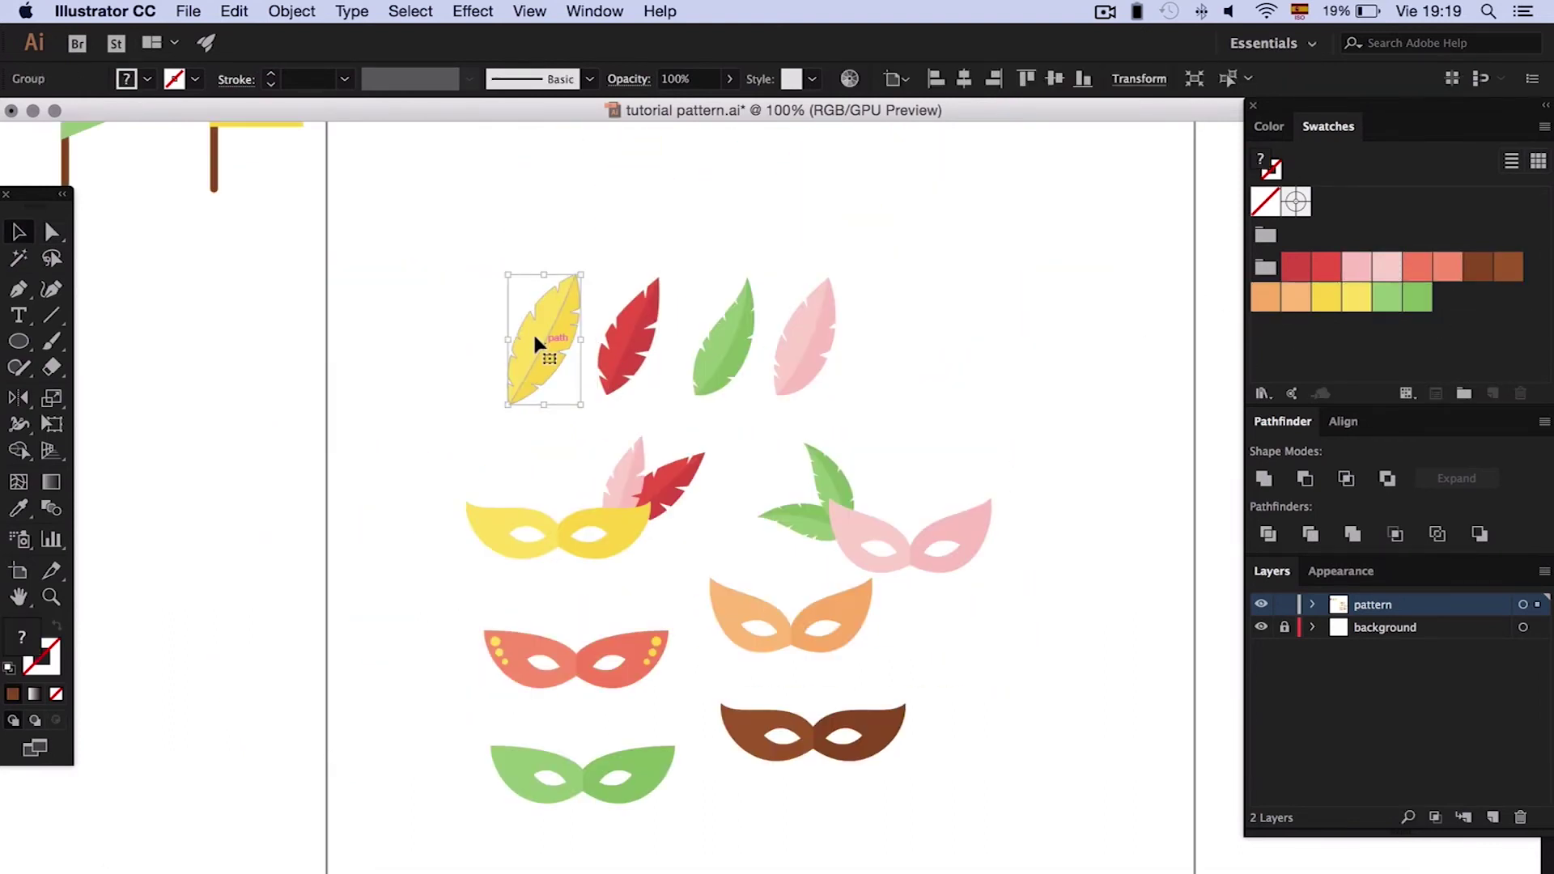
pyautogui.moveTo(532, 332); pyautogui.dragTo(481, 346)
pyautogui.moveTo(812, 346); pyautogui.dragTo(955, 306)
pyautogui.click(964, 194)
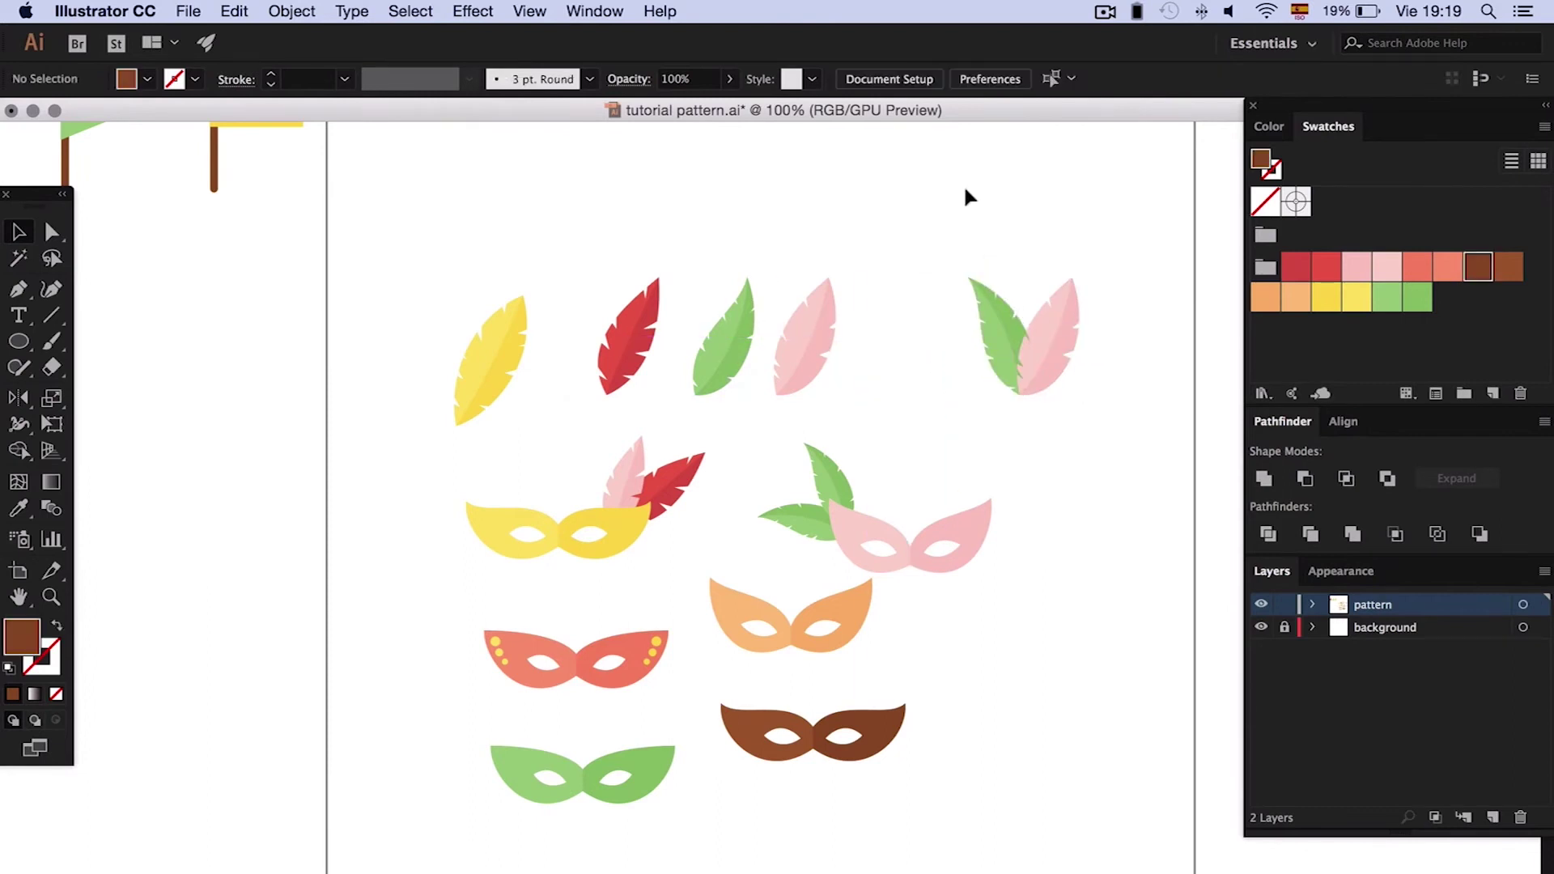
pyautogui.moveTo(808, 340); pyautogui.dragTo(406, 357)
pyautogui.click(647, 429)
pyautogui.moveTo(723, 340); pyautogui.dragTo(687, 340)
pyautogui.moveTo(758, 279); pyautogui.dragTo(718, 295)
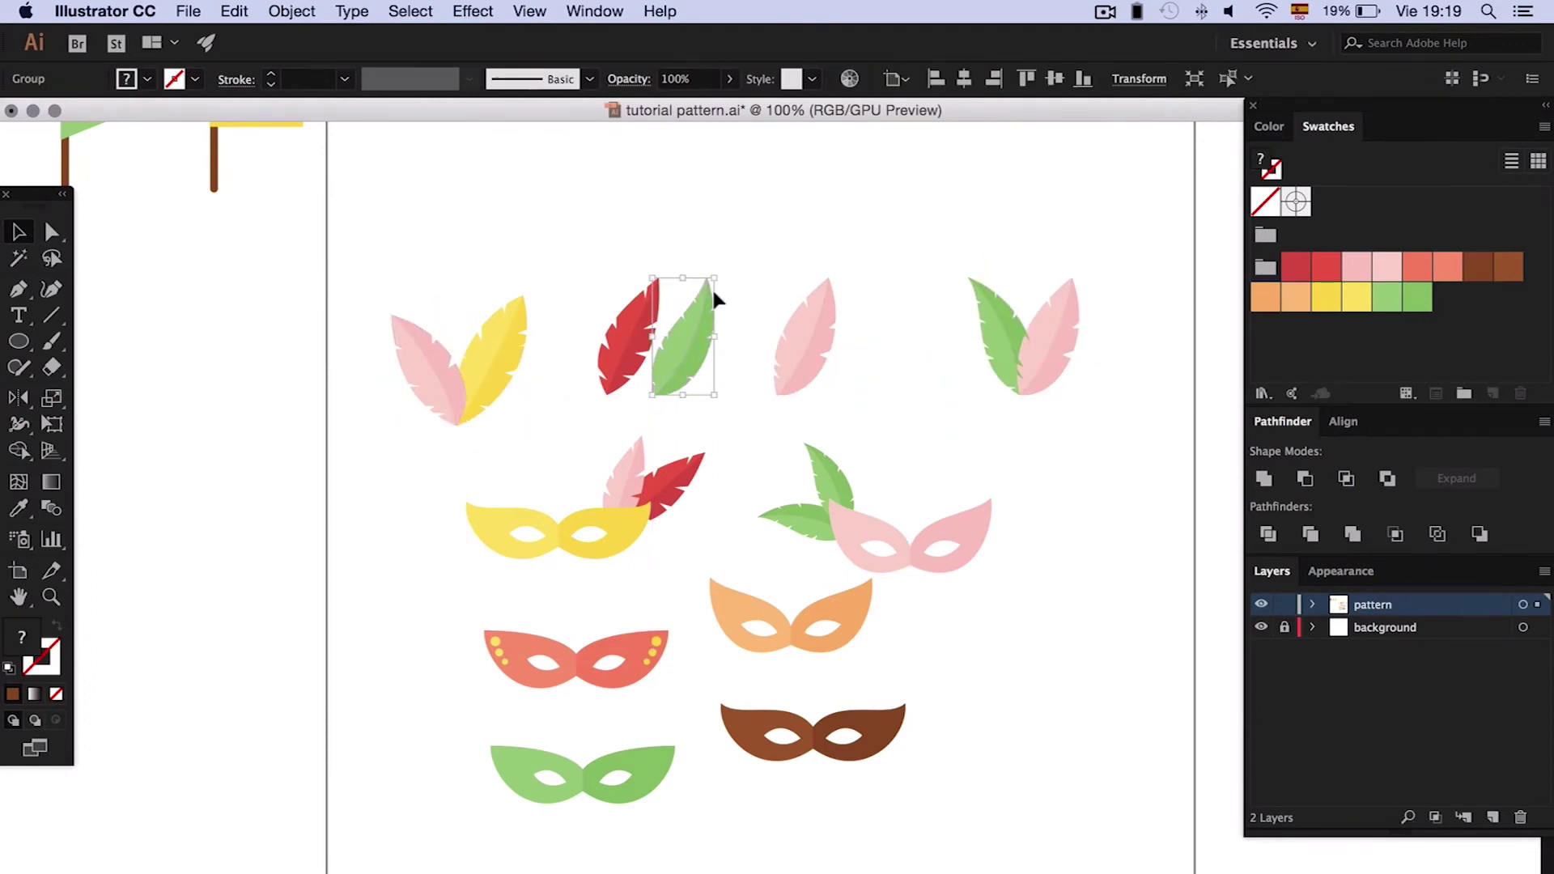
# - Recolour one feather's half yellow and the first pink feather's half peach
pyautogui.click(738, 257)
pyautogui.click(794, 323)
pyautogui.press('i')
pyautogui.click(623, 526)
pyautogui.press('a')
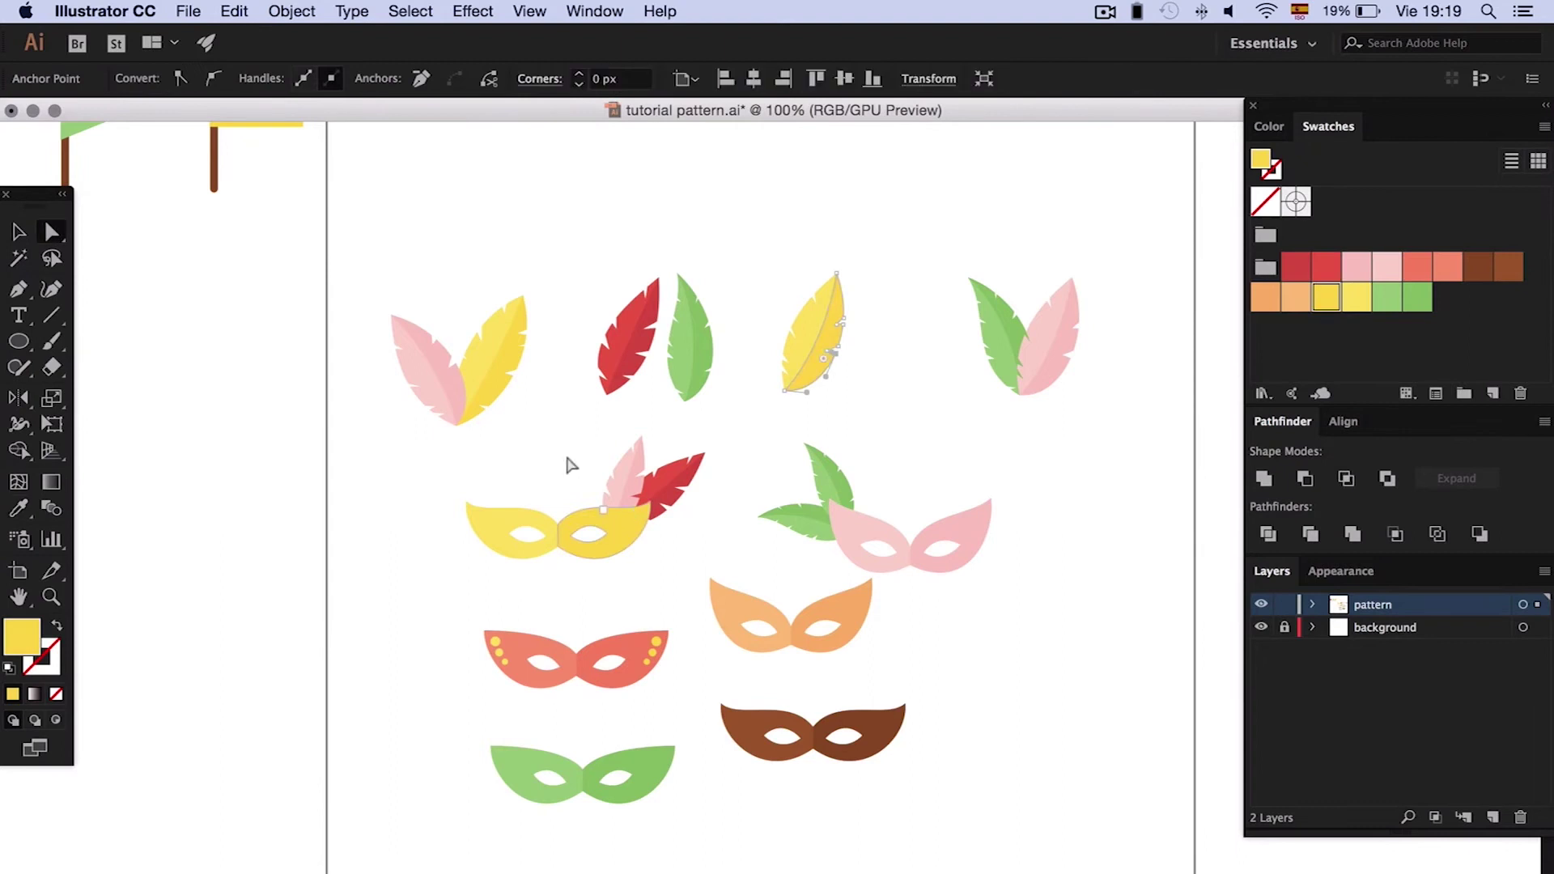
pyautogui.click(513, 260)
pyautogui.click(417, 364)
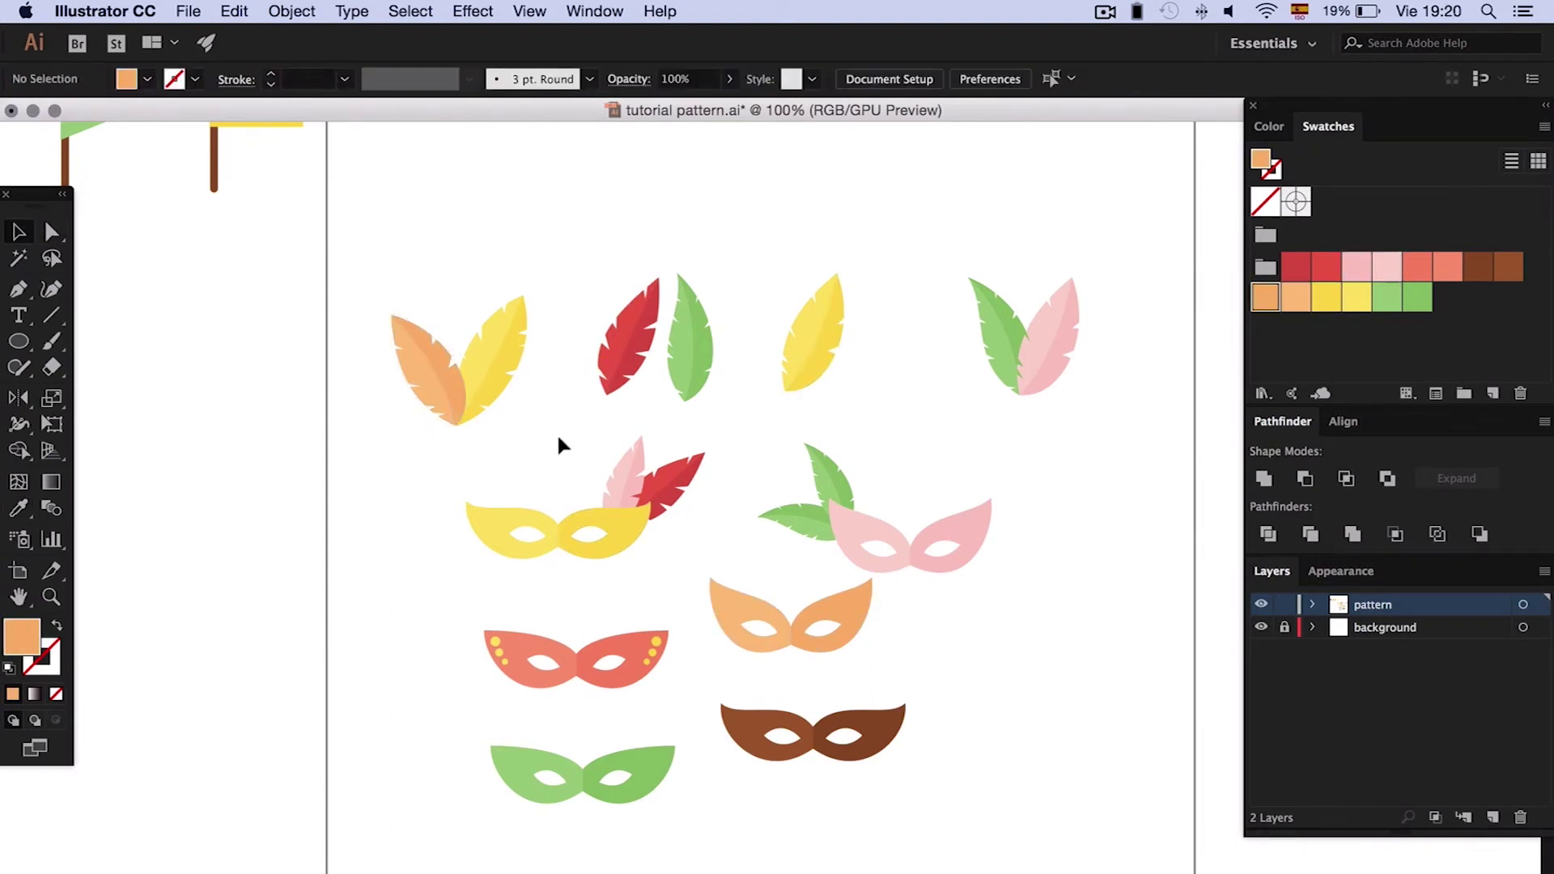
pyautogui.hscroll(5, 558, 445)
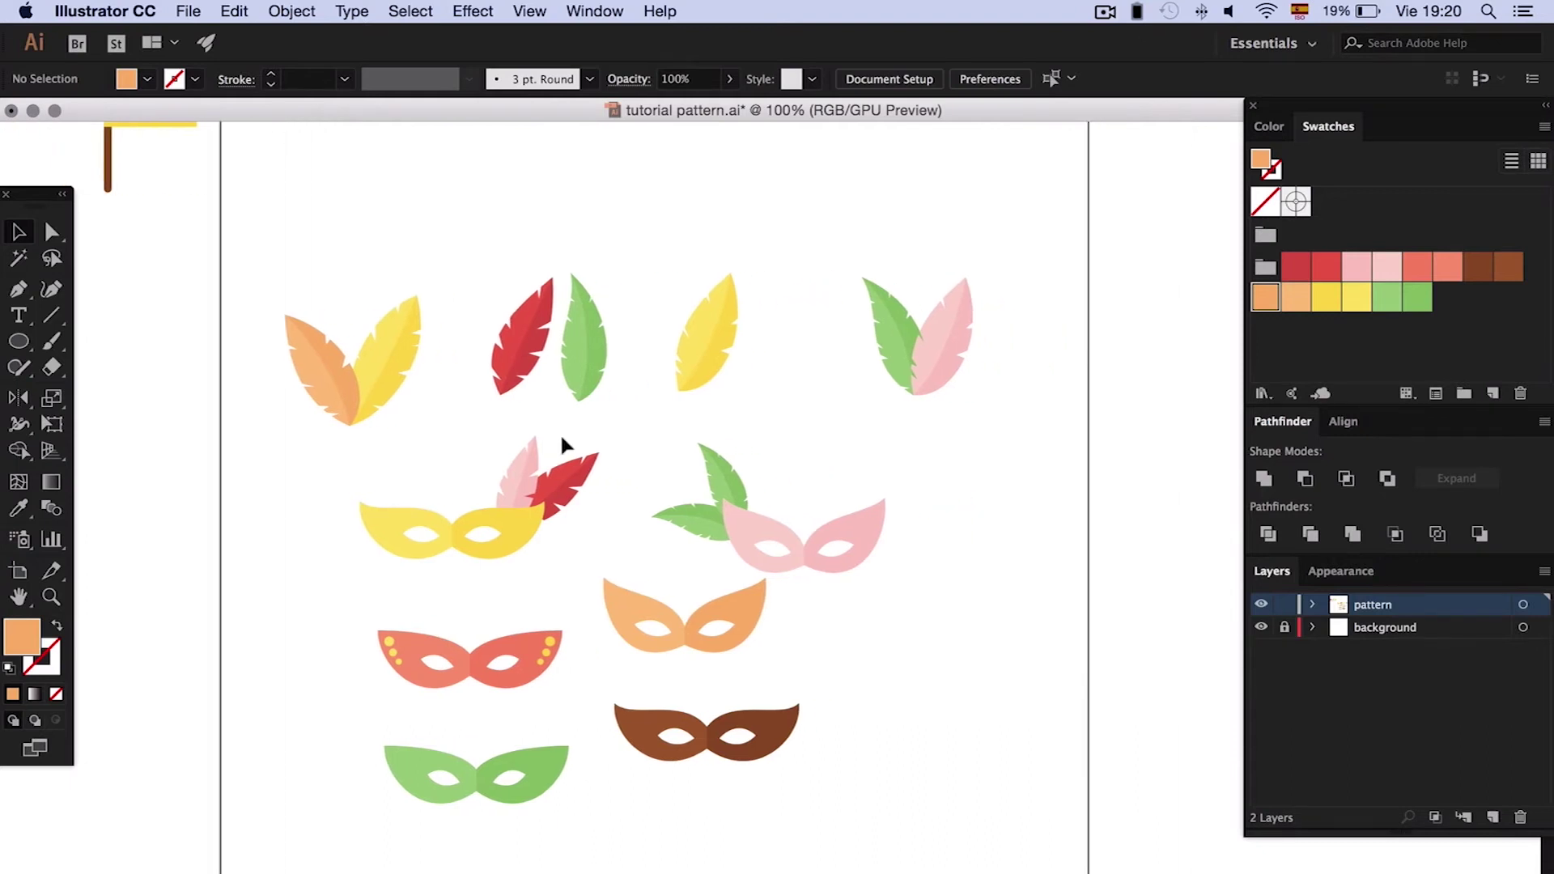
pyautogui.moveTo(18, 341); pyautogui.dragTo(114, 420)
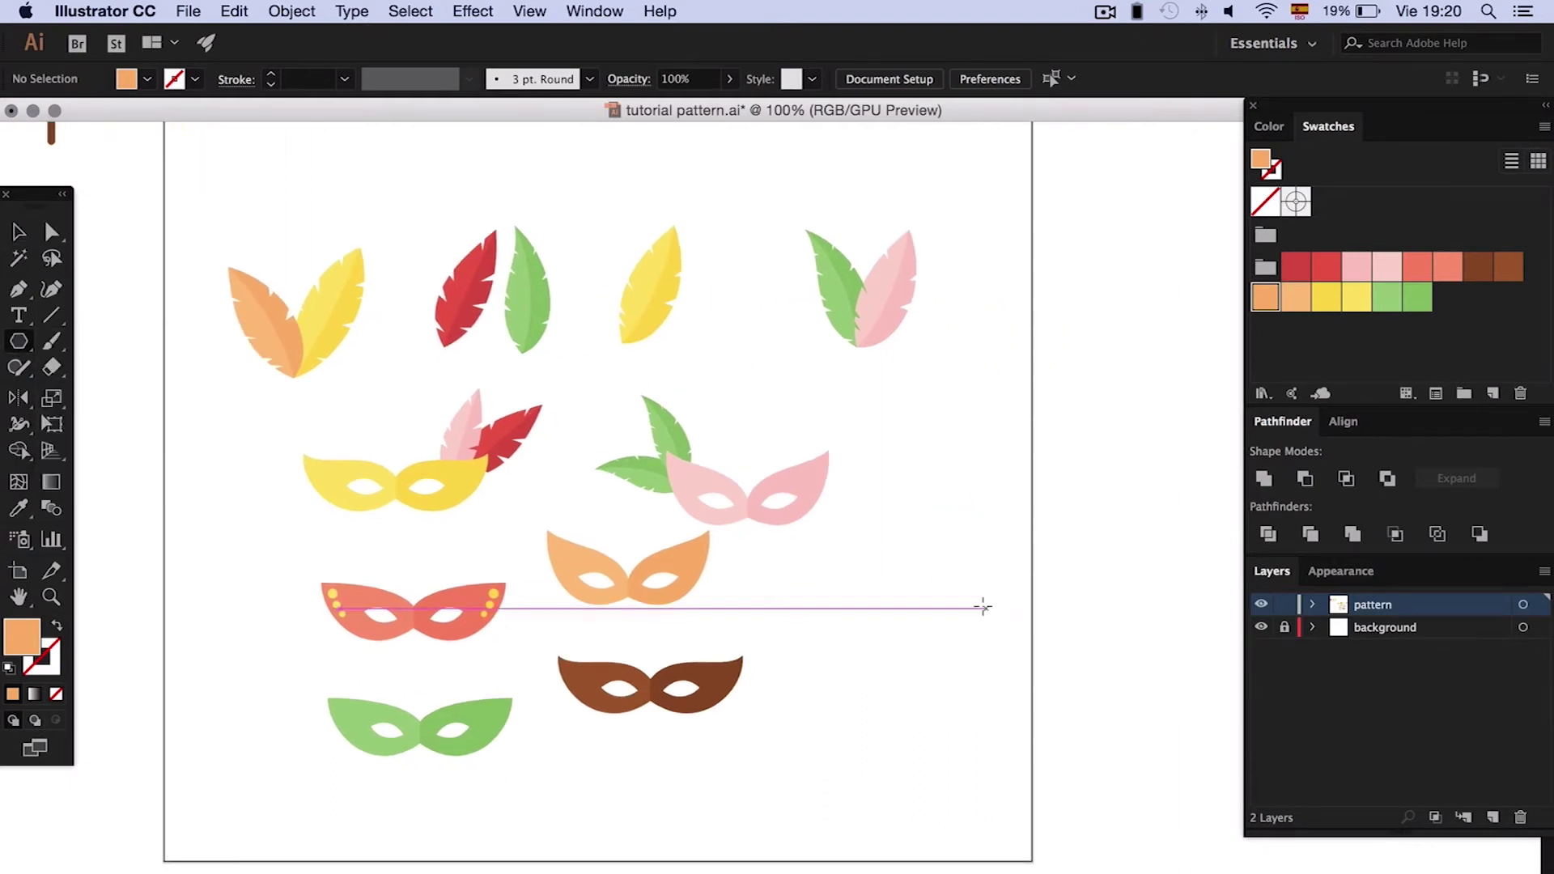
# - Draw an orange triangle beside the masks with a rectangle body beneath it
pyautogui.click(982, 555)
pyautogui.press('Return')
pyautogui.moveTo(970, 532); pyautogui.dragTo(927, 464)
pyautogui.click(153, 398)
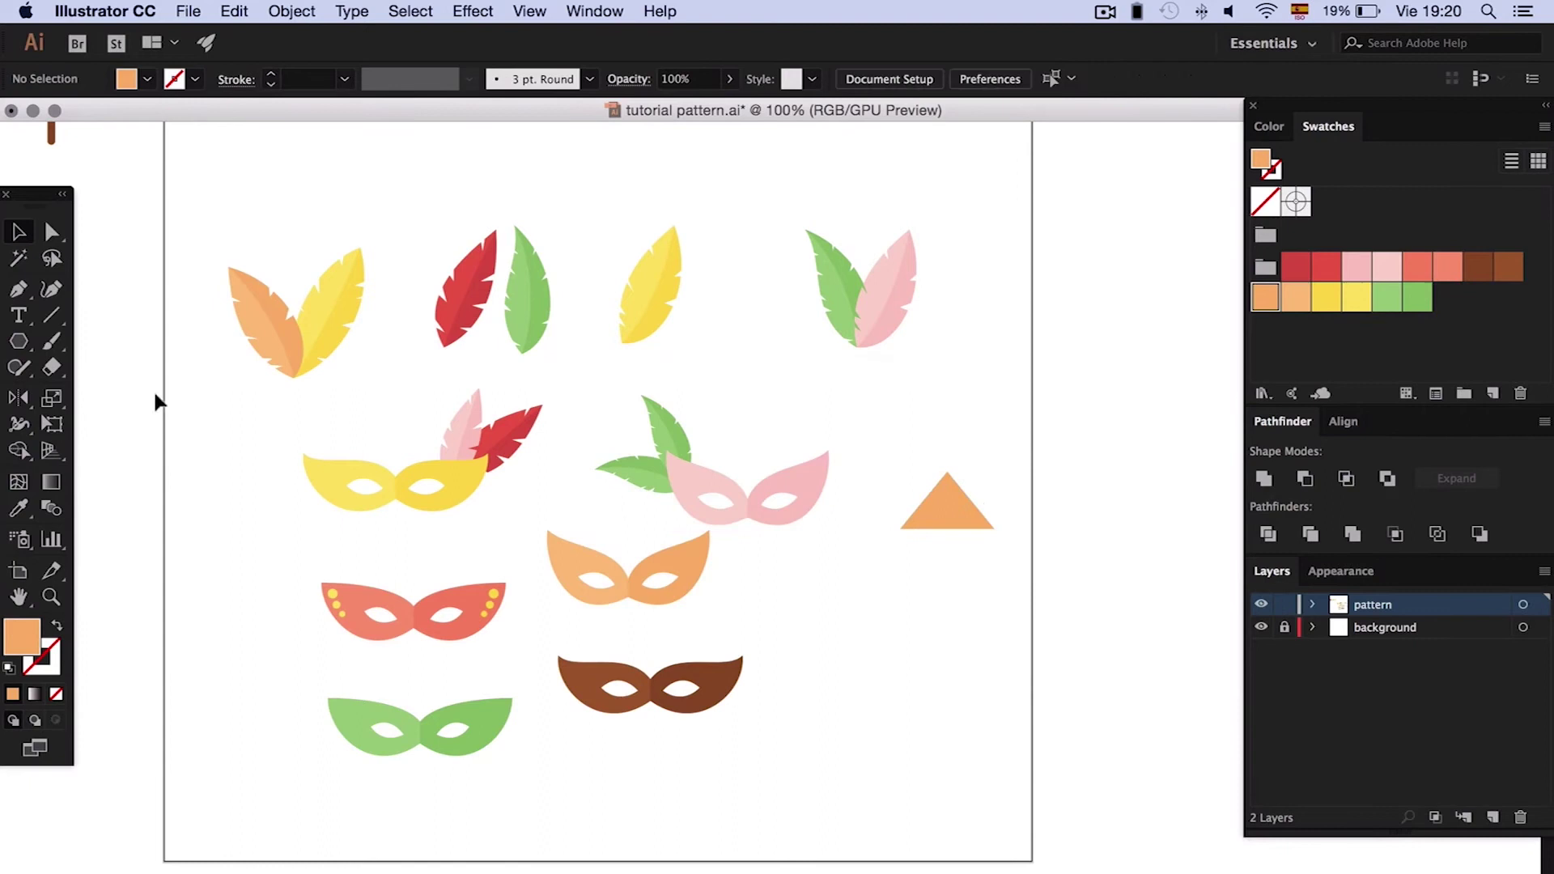
pyautogui.moveTo(19, 341); pyautogui.dragTo(85, 352)
pyautogui.moveTo(924, 458)
pyautogui.mouseDown()
pyautogui.moveTo(969, 601)
pyautogui.moveTo(934, 595)
pyautogui.mouseUp()
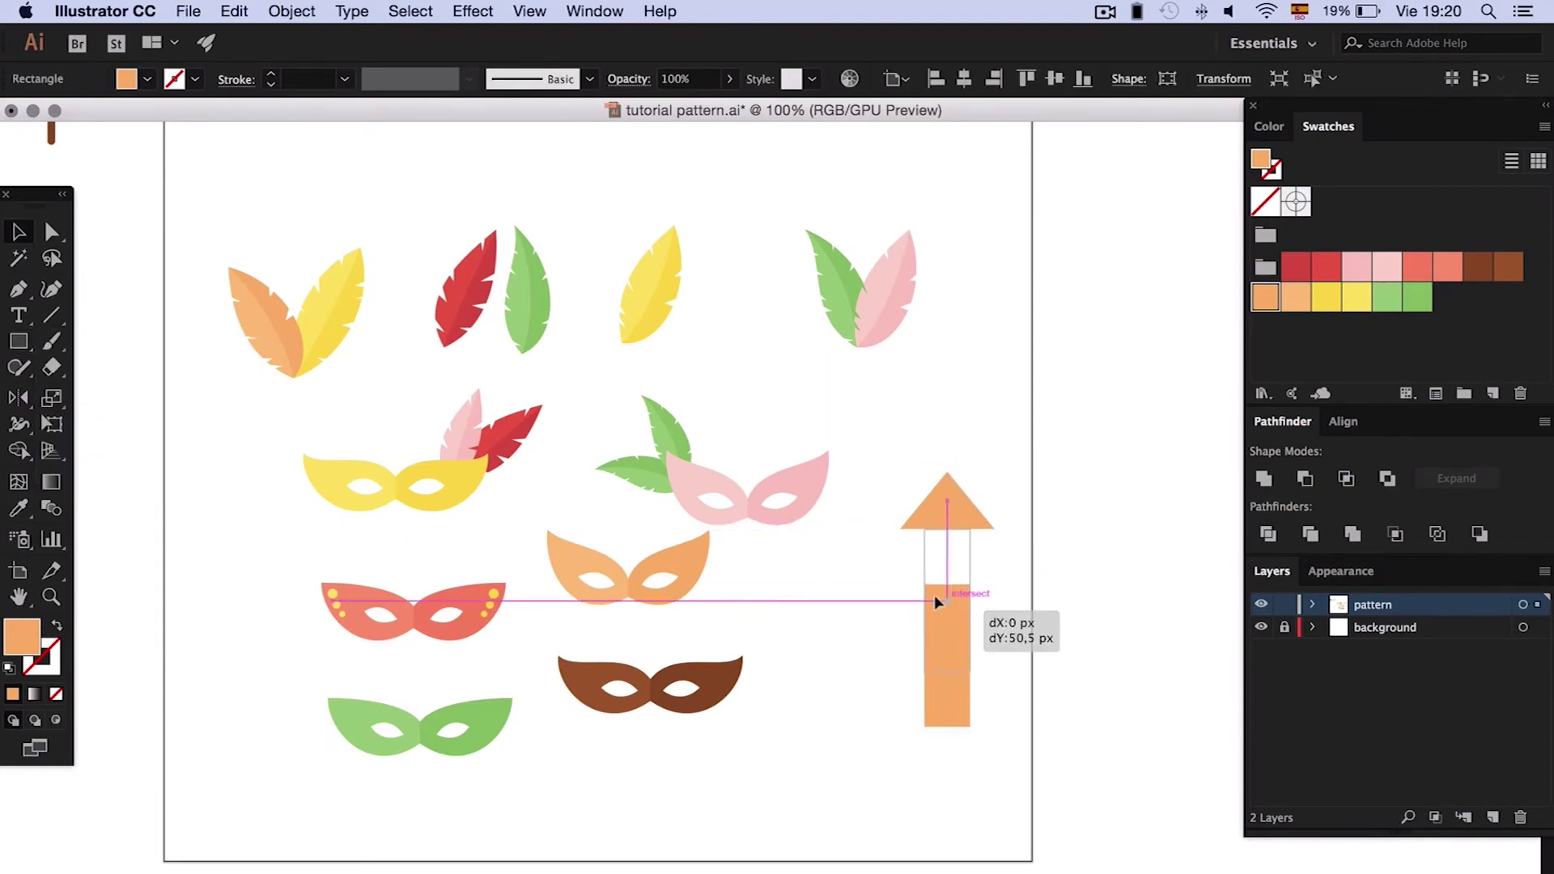
# - Draw a thin, short rectangle stick below the rocket body
pyautogui.scroll(1, 963, 531)
pyautogui.hscroll(3, 798, 348)
pyautogui.click(798, 347)
pyautogui.click(875, 500)
pyautogui.hscroll(3, 876, 500)
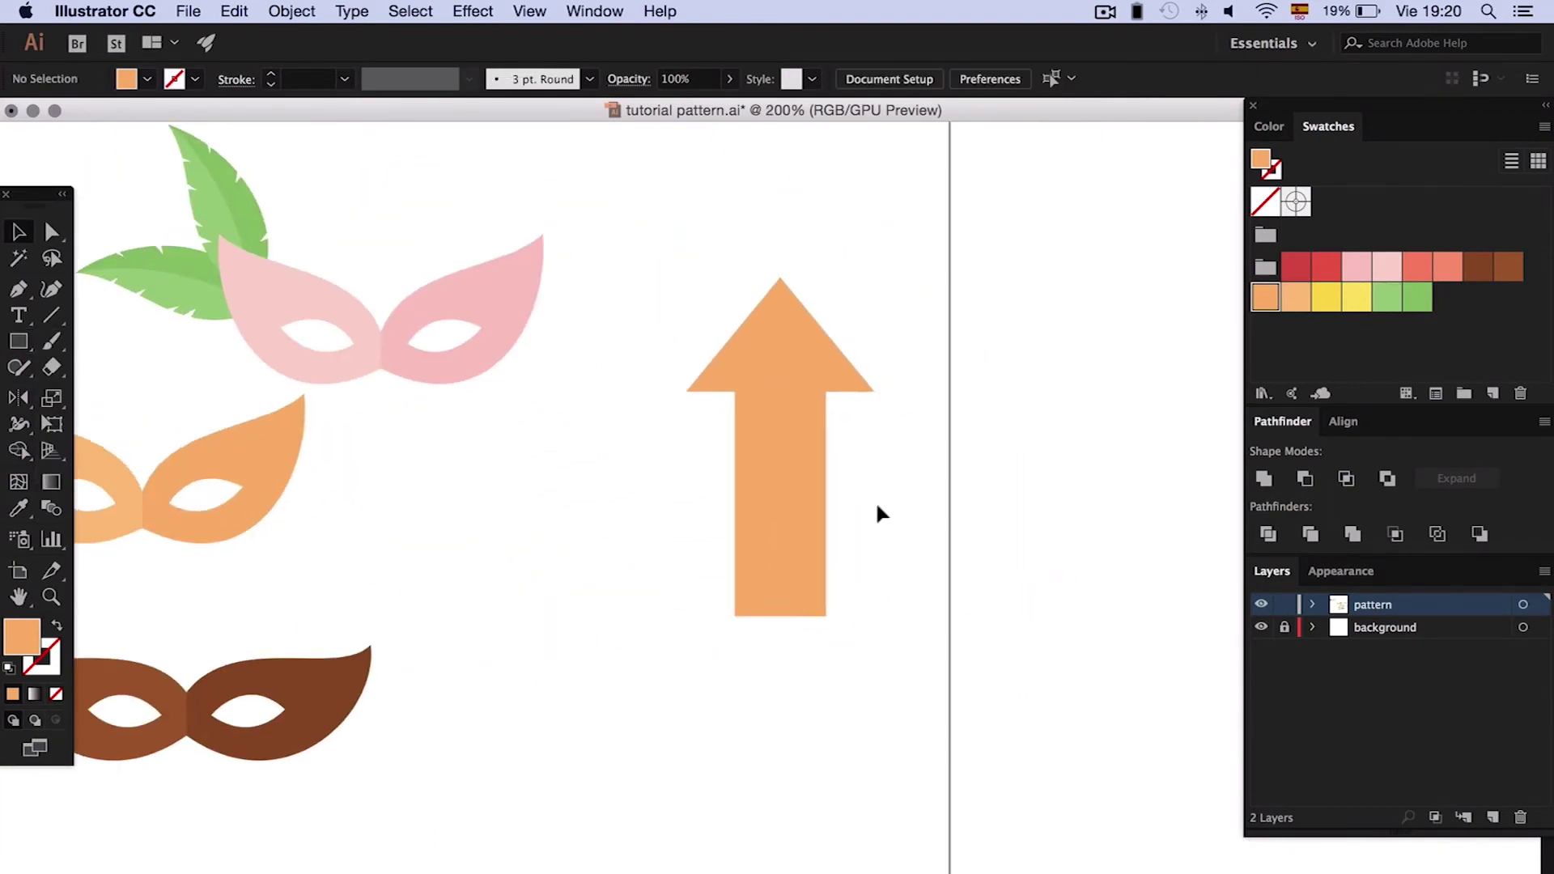
pyautogui.press('m')
pyautogui.moveTo(671, 566); pyautogui.dragTo(755, 794)
pyautogui.moveTo(756, 686); pyautogui.dragTo(680, 686)
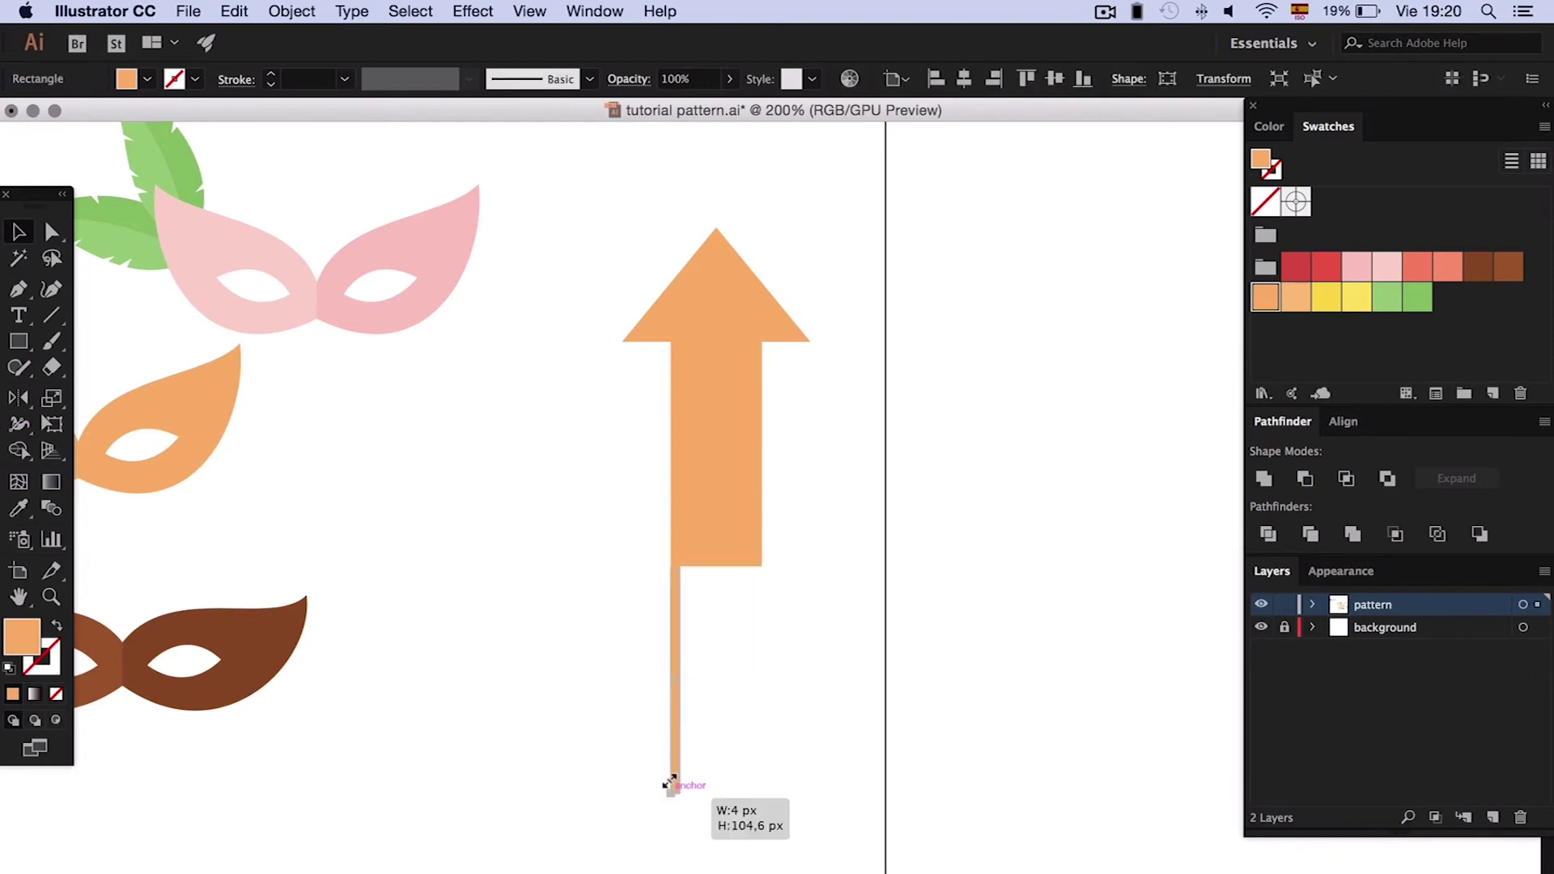
pyautogui.moveTo(671, 783); pyautogui.dragTo(671, 660)
# - Colour the rocket's triangle tip red and the stick brown
pyautogui.hscroll(3, 680, 485)
pyautogui.click(617, 371)
pyautogui.click(1325, 266)
pyautogui.click(565, 712)
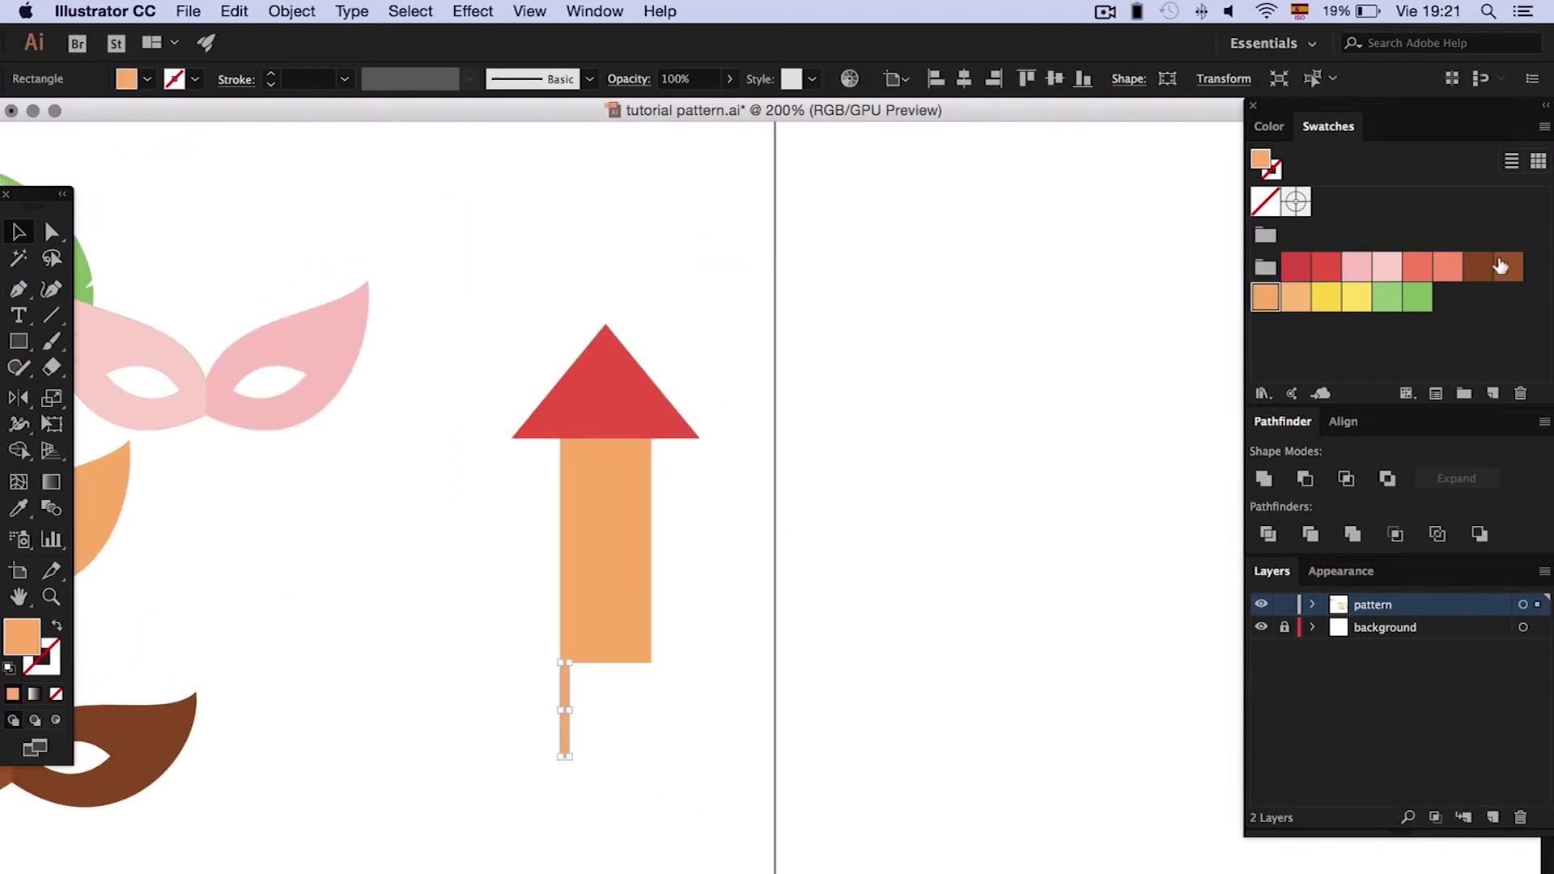
pyautogui.click(1499, 267)
# - Add repeated yellow diagonal stripes across the rocket body
pyautogui.press('\\')
pyautogui.moveTo(560, 472); pyautogui.dragTo(651, 436)
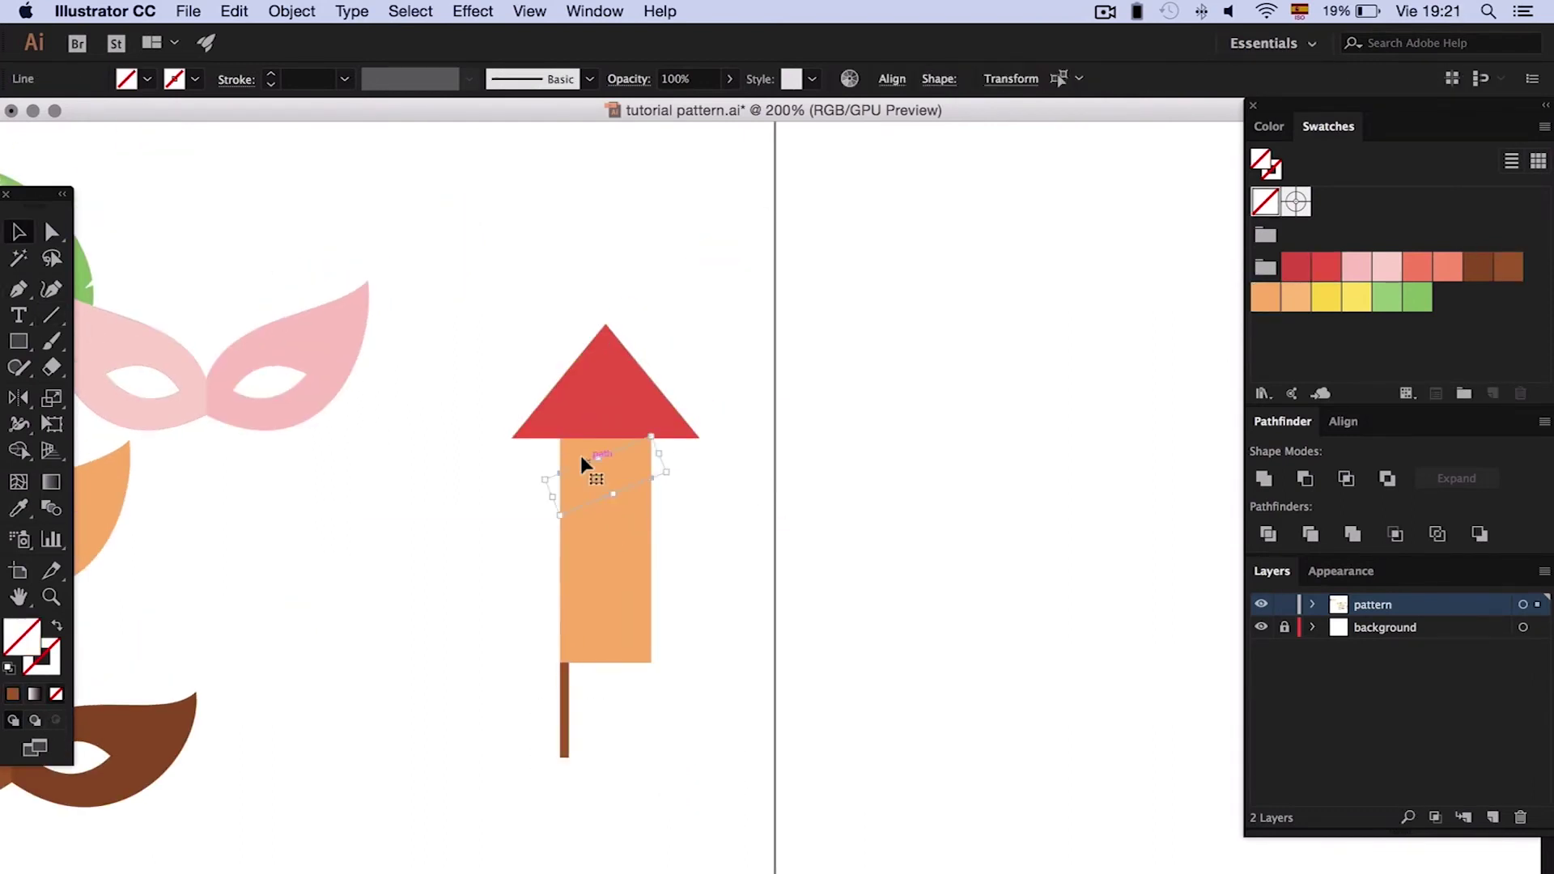
pyautogui.press('p')
pyautogui.click(1350, 298)
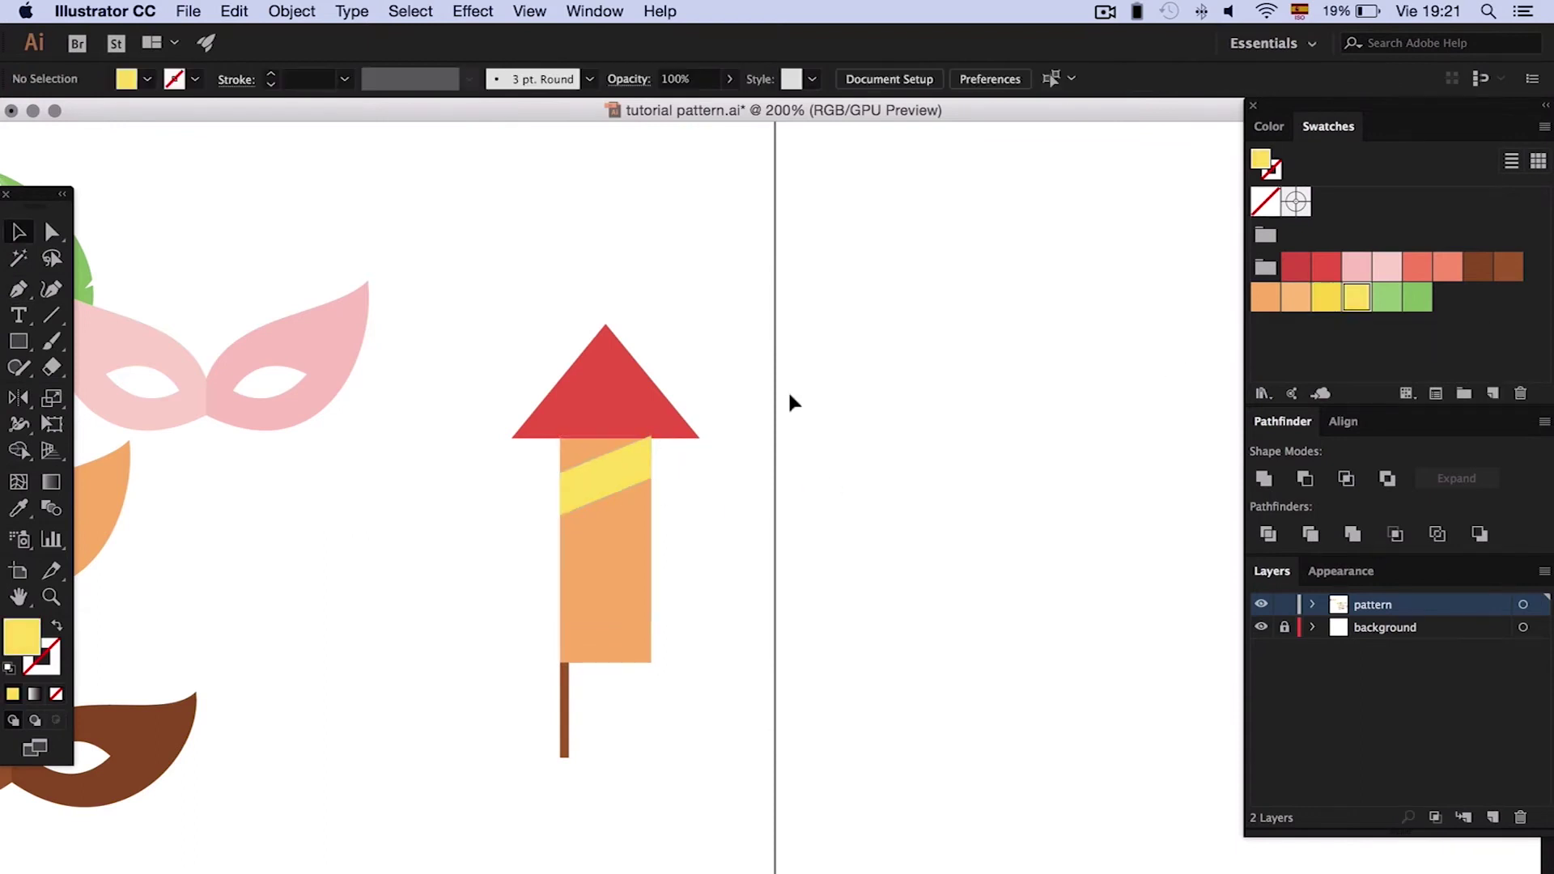
pyautogui.moveTo(603, 479); pyautogui.dragTo(596, 513)
pyautogui.hotkey('ctrl', 'd')
pyautogui.hotkey('ctrl', 'd')
# - Round the red triangle tip's corners, then select the body's bottom corners
pyautogui.click(614, 377)
pyautogui.press('a')
pyautogui.moveTo(605, 346); pyautogui.dragTo(600, 350)
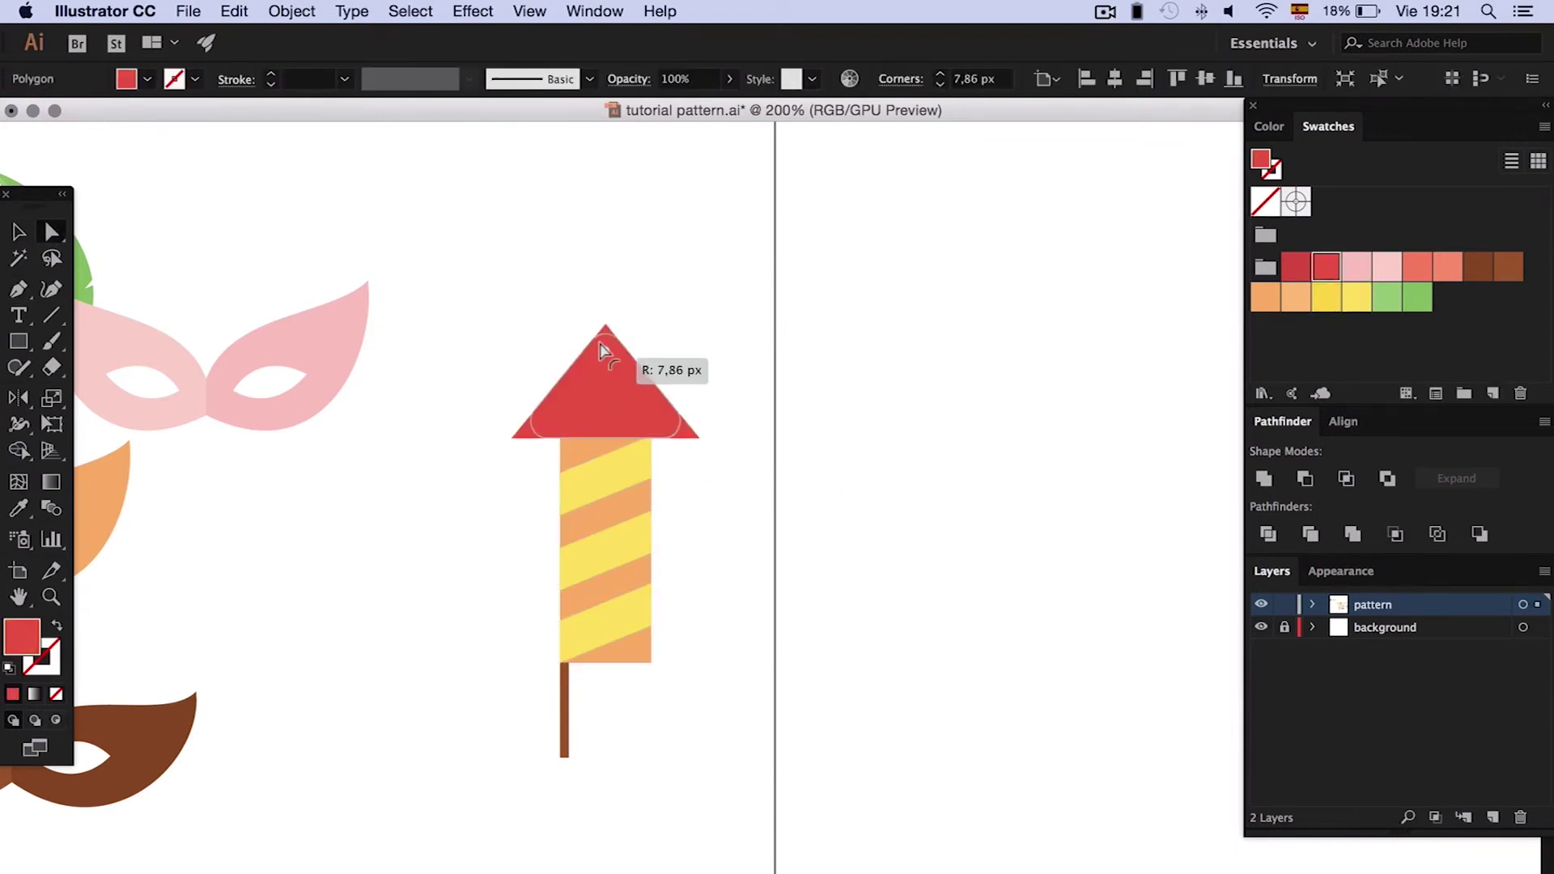
pyautogui.click(756, 367)
pyautogui.click(564, 728)
pyautogui.click(745, 706)
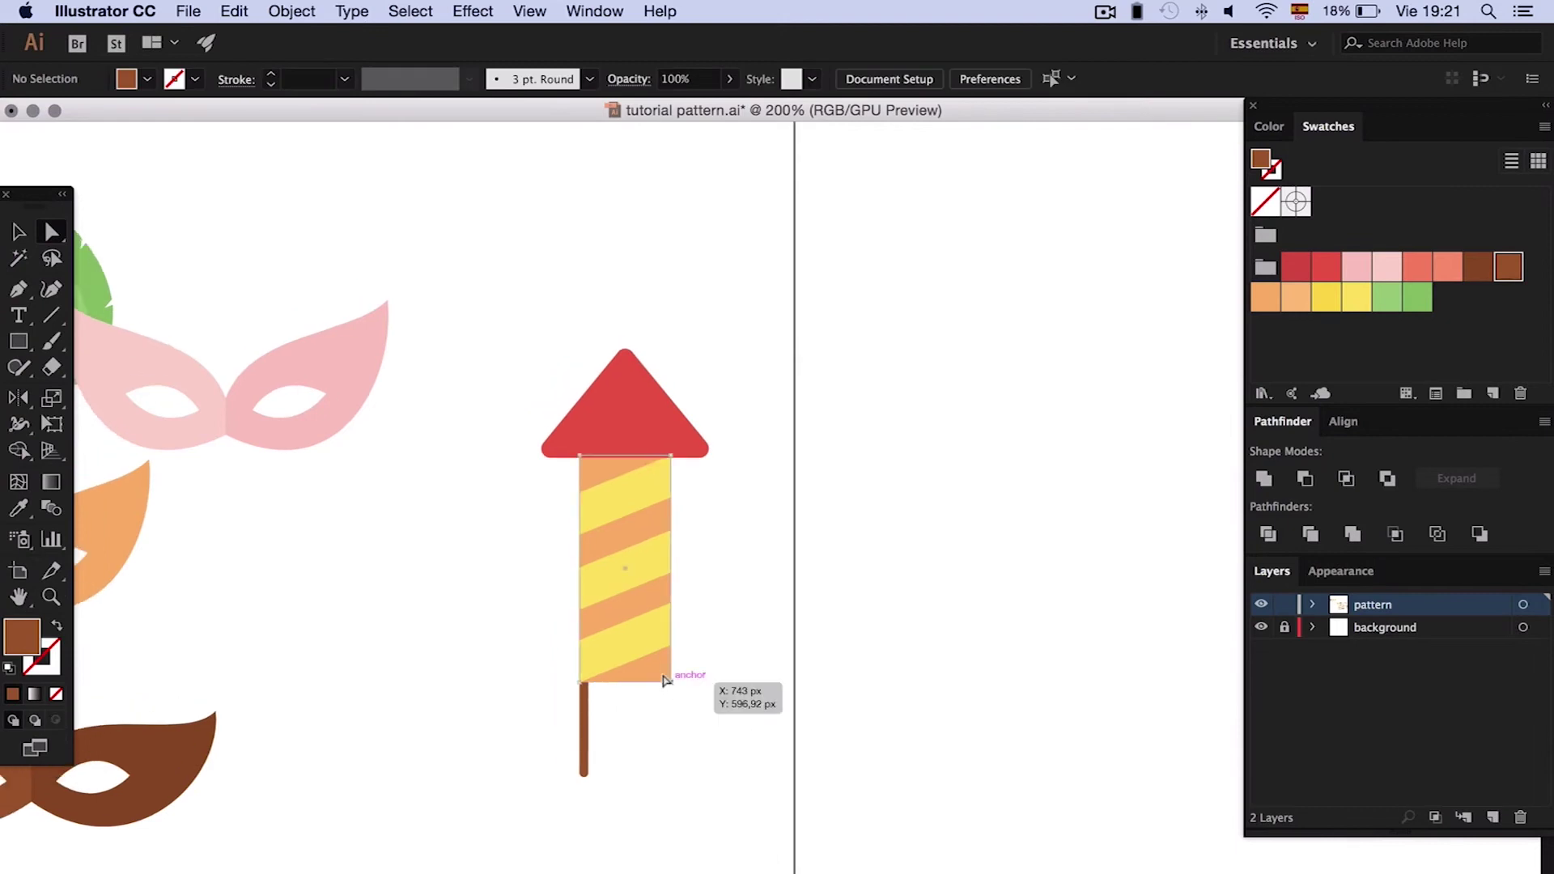
pyautogui.moveTo(665, 687); pyautogui.dragTo(588, 676)
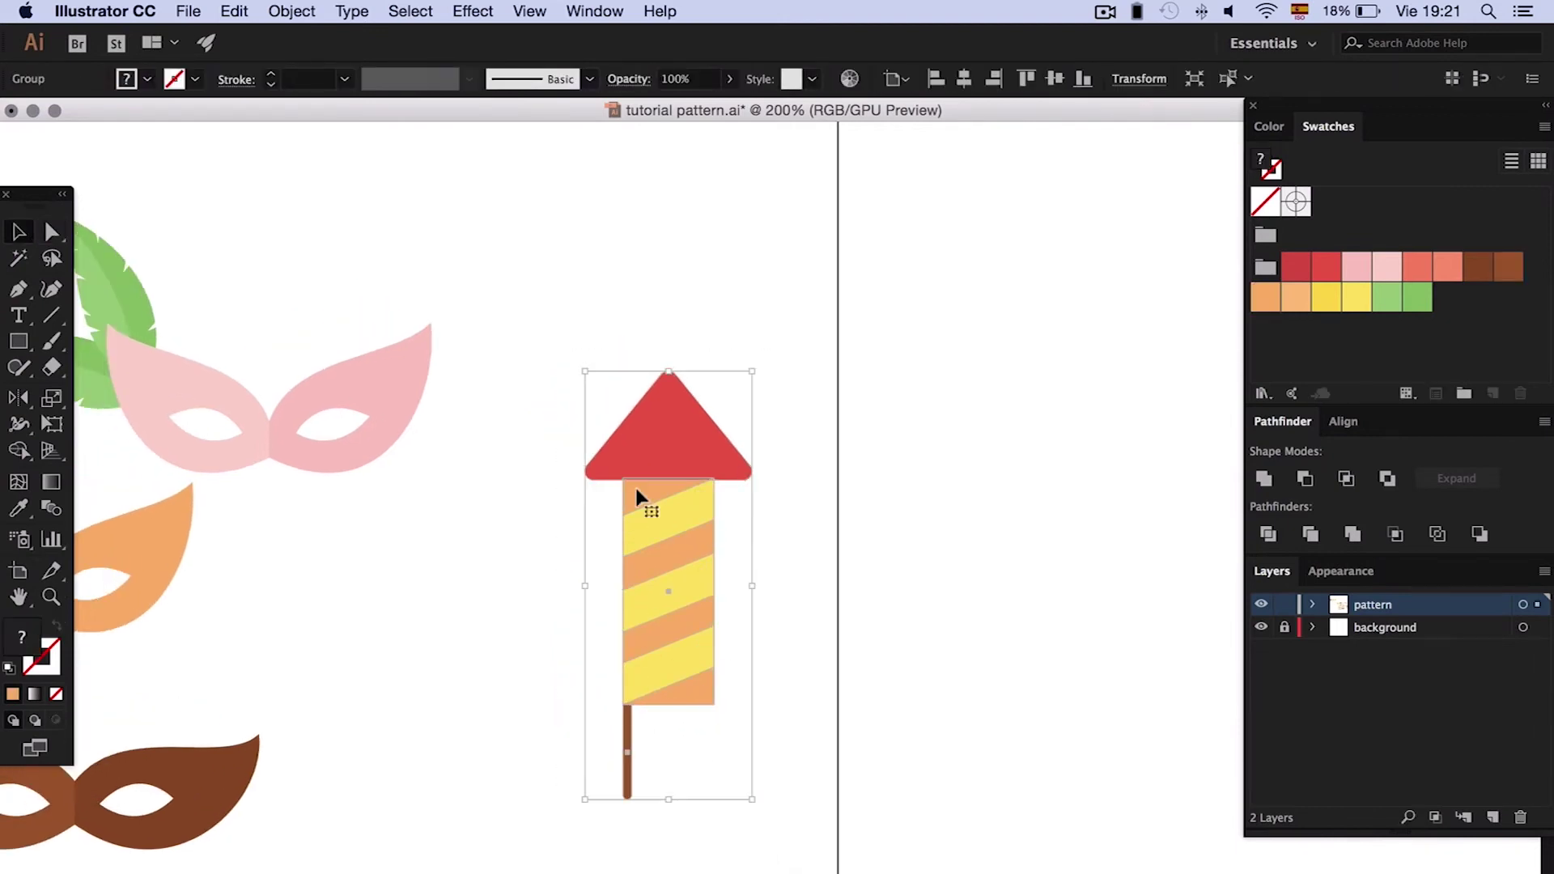
# - Alt-drag a copy of the rocket to the right and reshape its triangle tip
pyautogui.moveTo(637, 496); pyautogui.dragTo(955, 496)
pyautogui.doubleClick(985, 434)
pyautogui.moveTo(988, 388); pyautogui.dragTo(1052, 421)
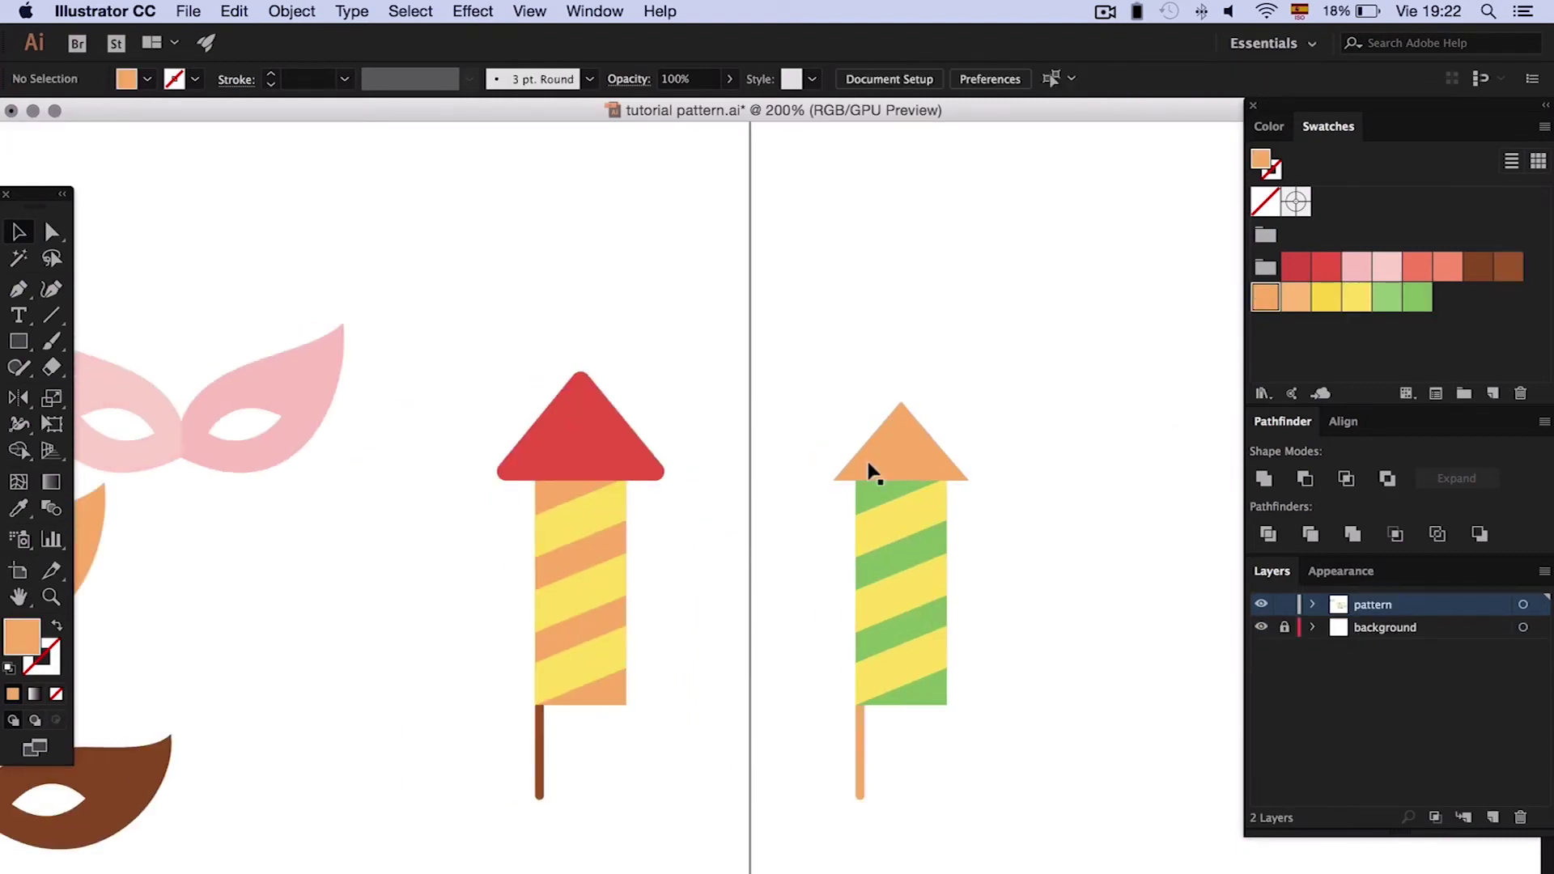
# - Copy the green-striped rocket further right and recolour it: salmon stripes, yellow body, brown stick
pyautogui.moveTo(871, 468); pyautogui.dragTo(1111, 487)
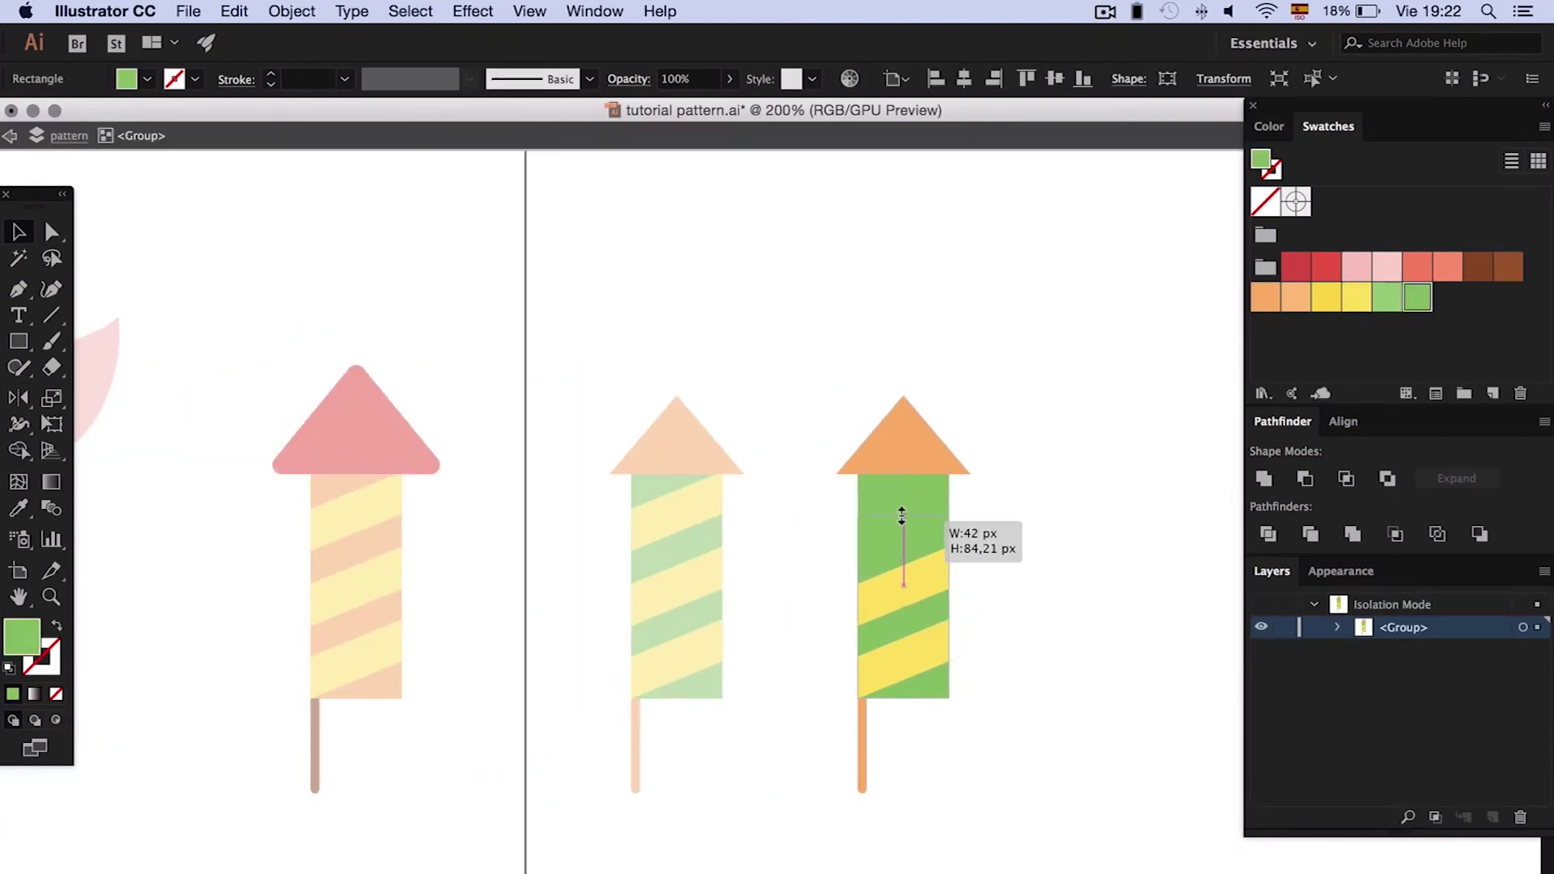
pyautogui.moveTo(901, 513)
pyautogui.mouseDown()
pyautogui.moveTo(906, 483)
pyautogui.moveTo(902, 508)
pyautogui.mouseUp()
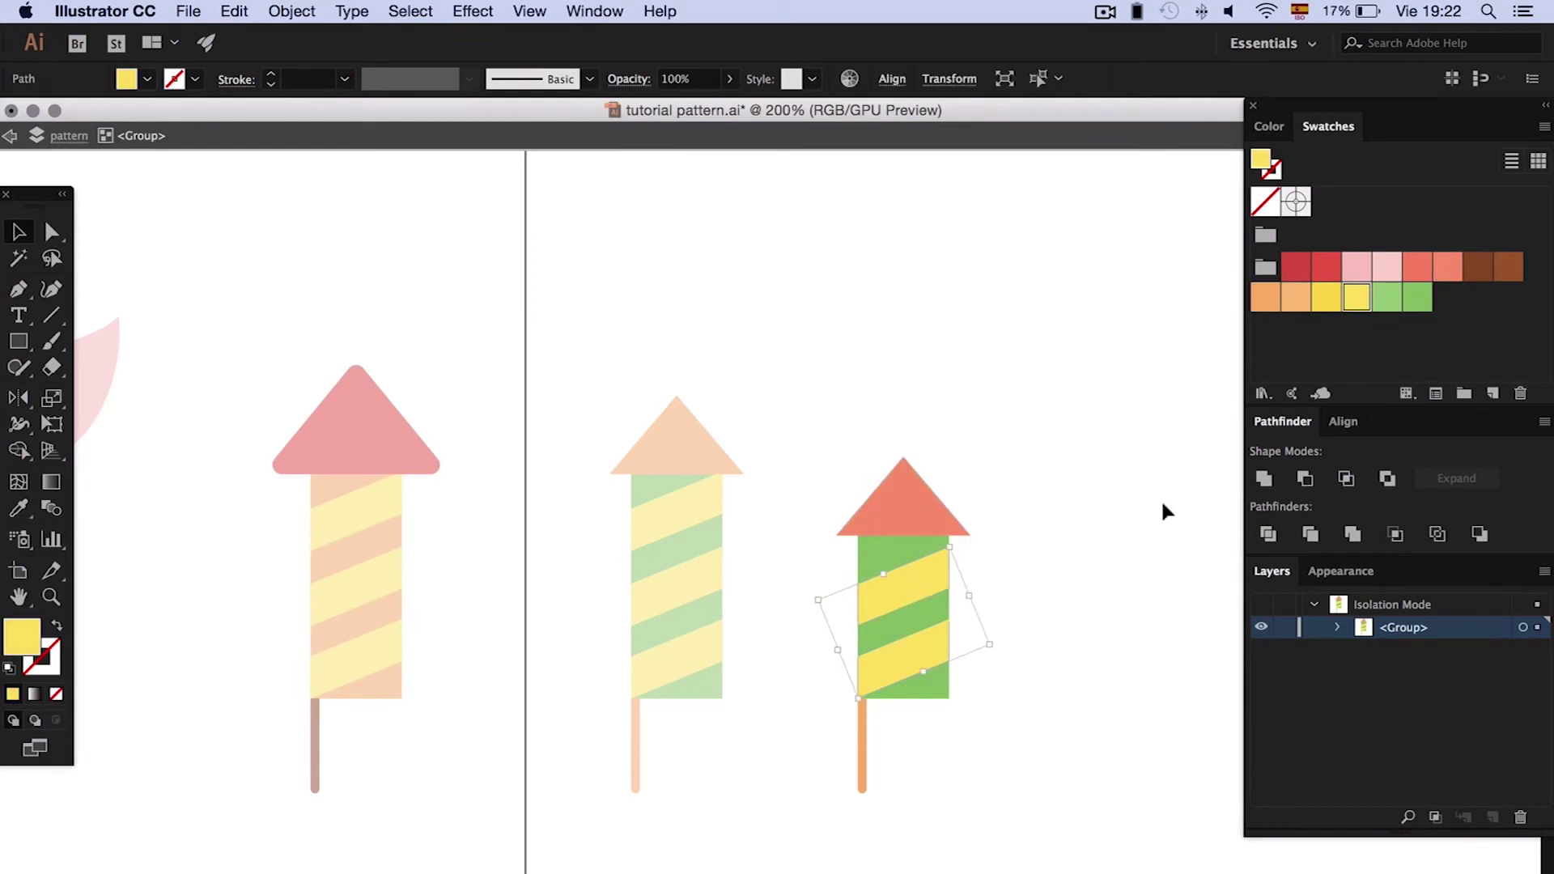
pyautogui.click(1412, 267)
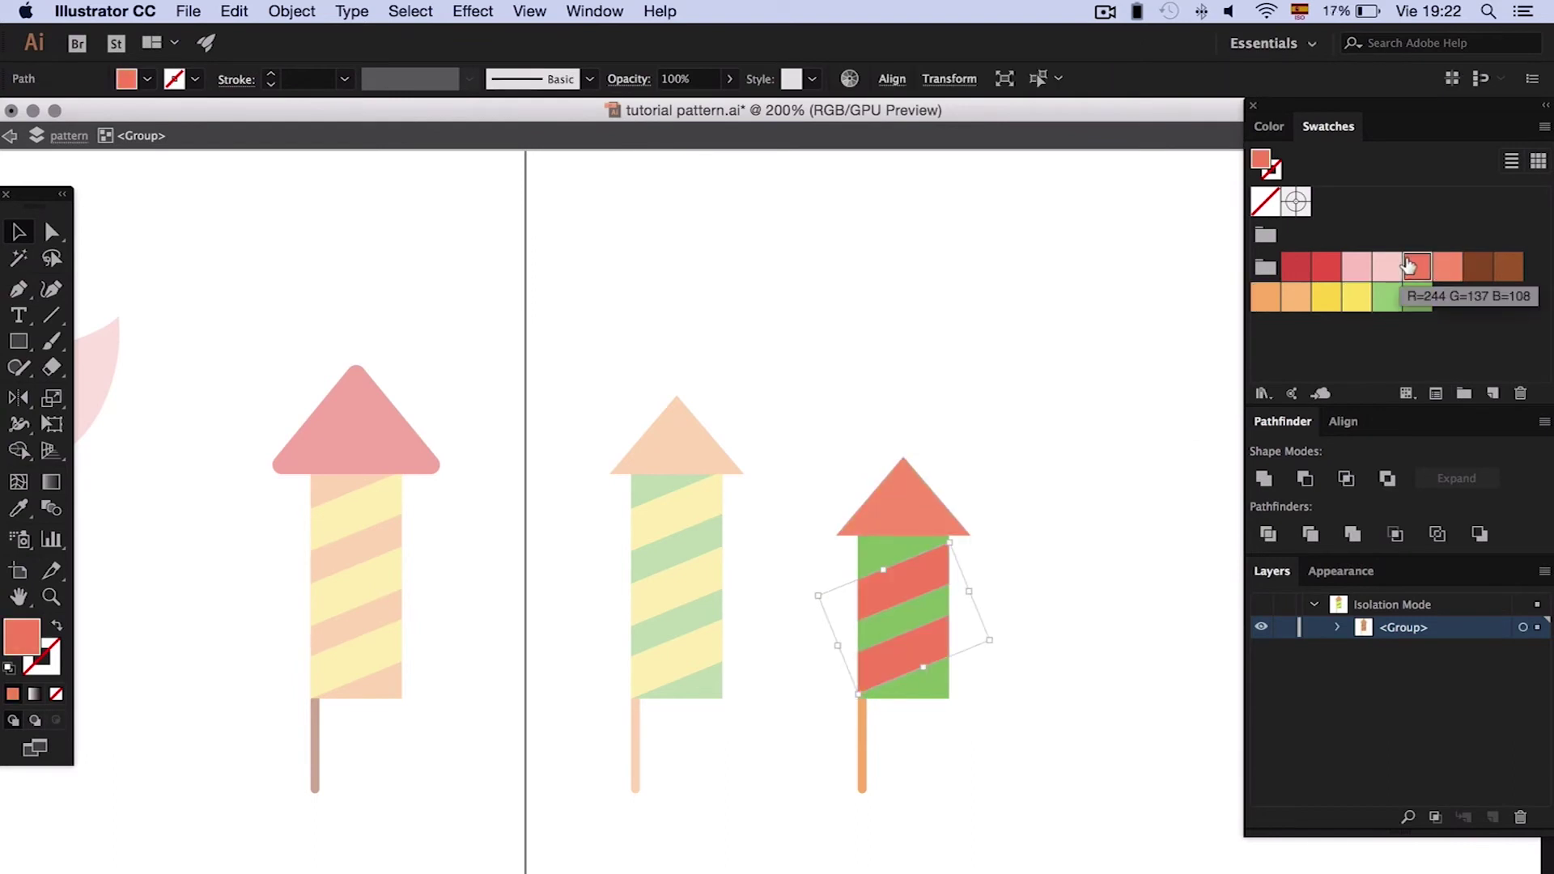
pyautogui.click(943, 688)
pyautogui.click(1327, 296)
pyautogui.click(862, 752)
pyautogui.click(1507, 267)
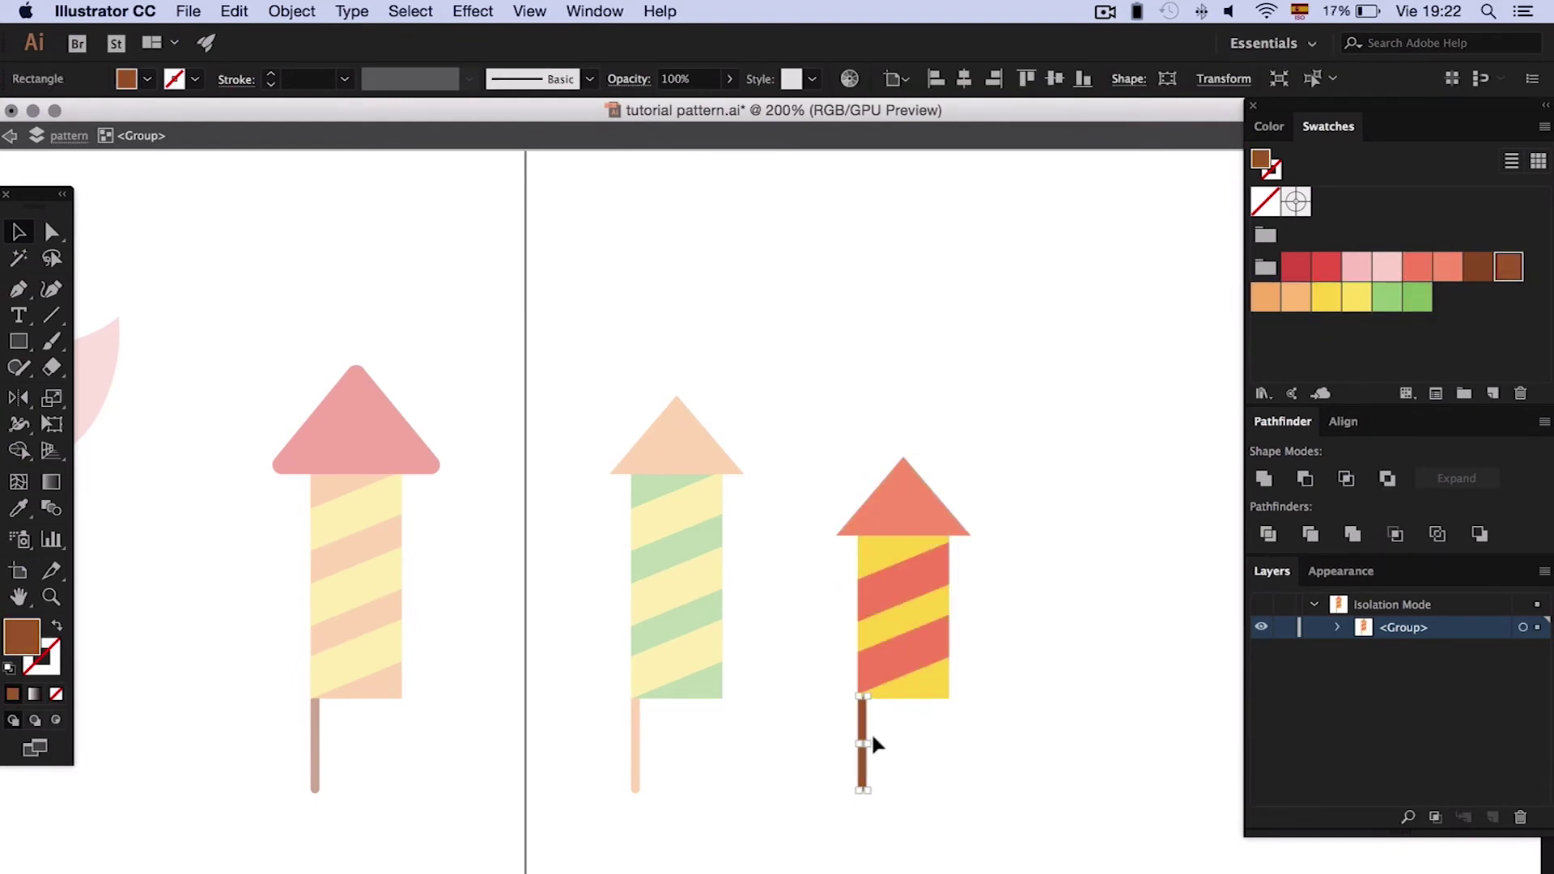
pyautogui.click(915, 745)
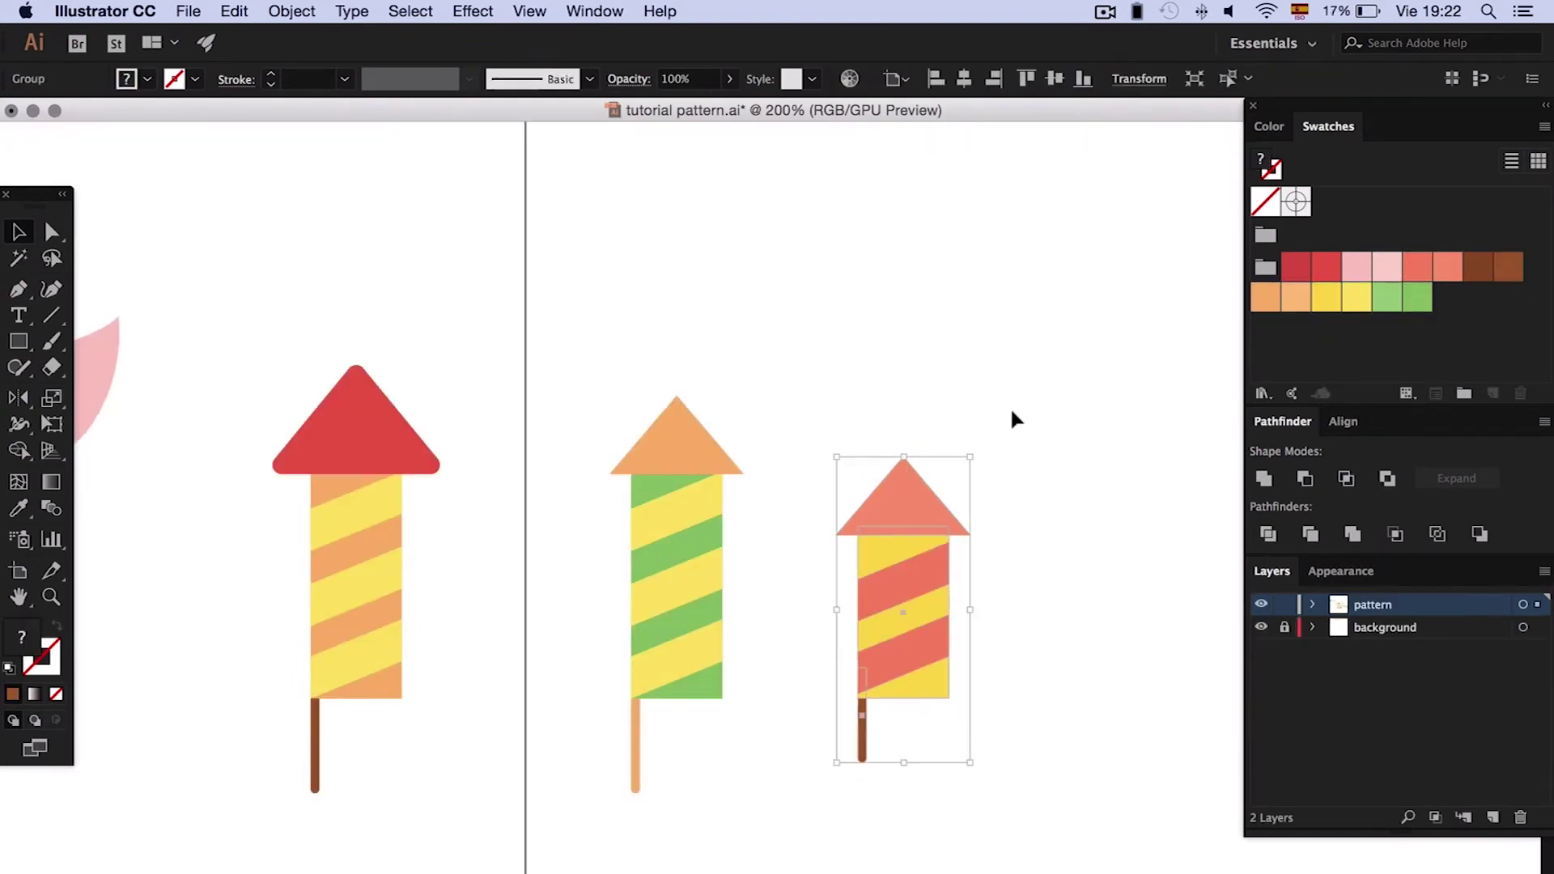
# - Round the corners of the salmon and orange triangle tips with Direct Selection
pyautogui.hscroll(-3, 971, 437)
pyautogui.press('a')
pyautogui.click(971, 479)
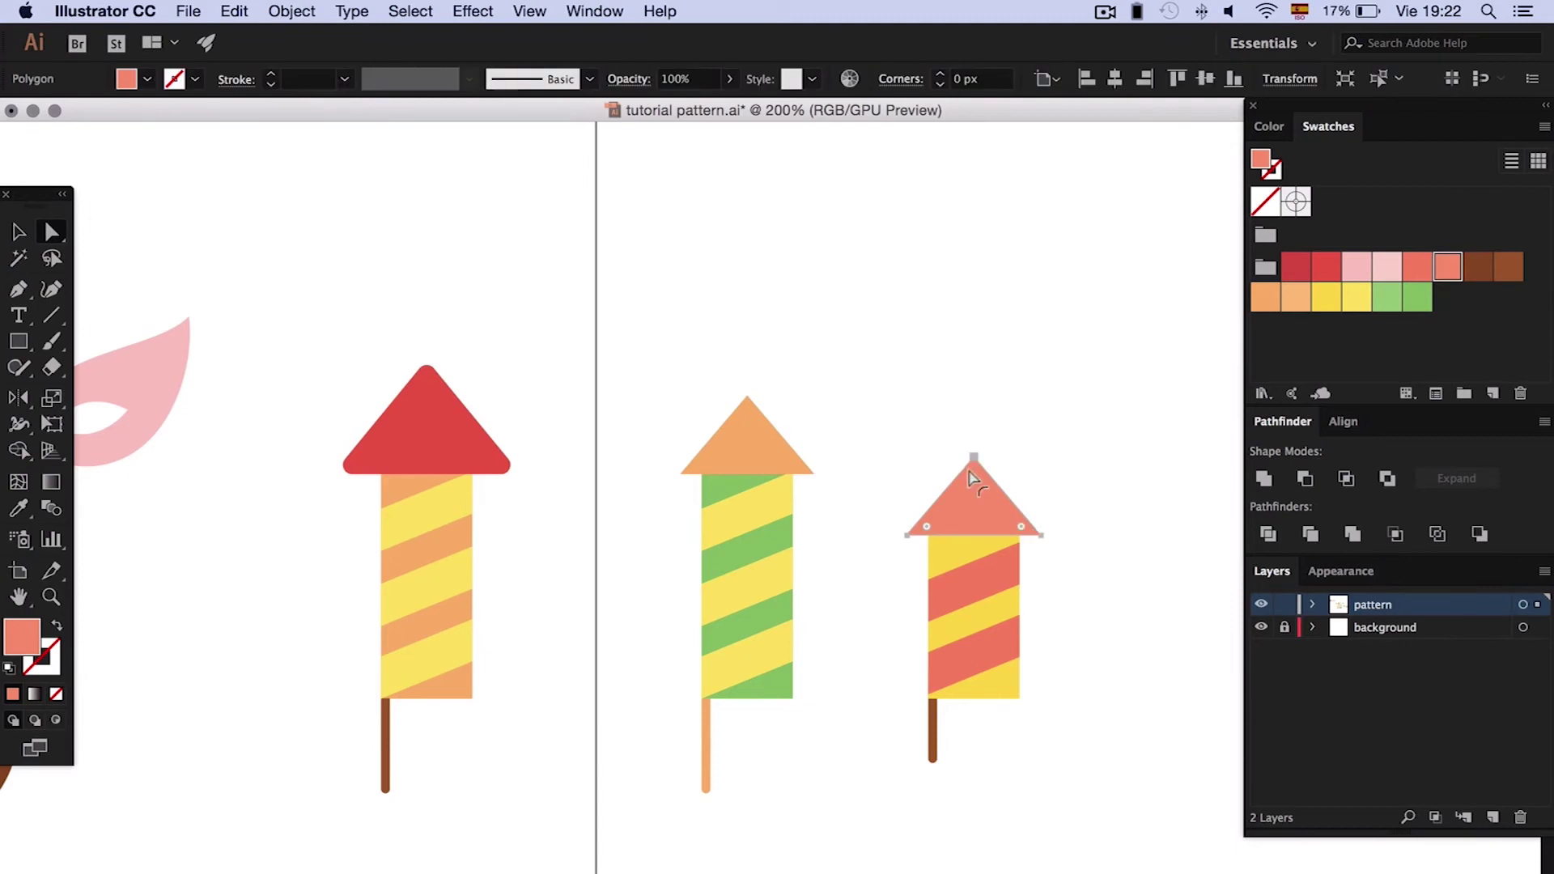
pyautogui.moveTo(971, 465); pyautogui.dragTo(974, 479)
pyautogui.click(695, 463)
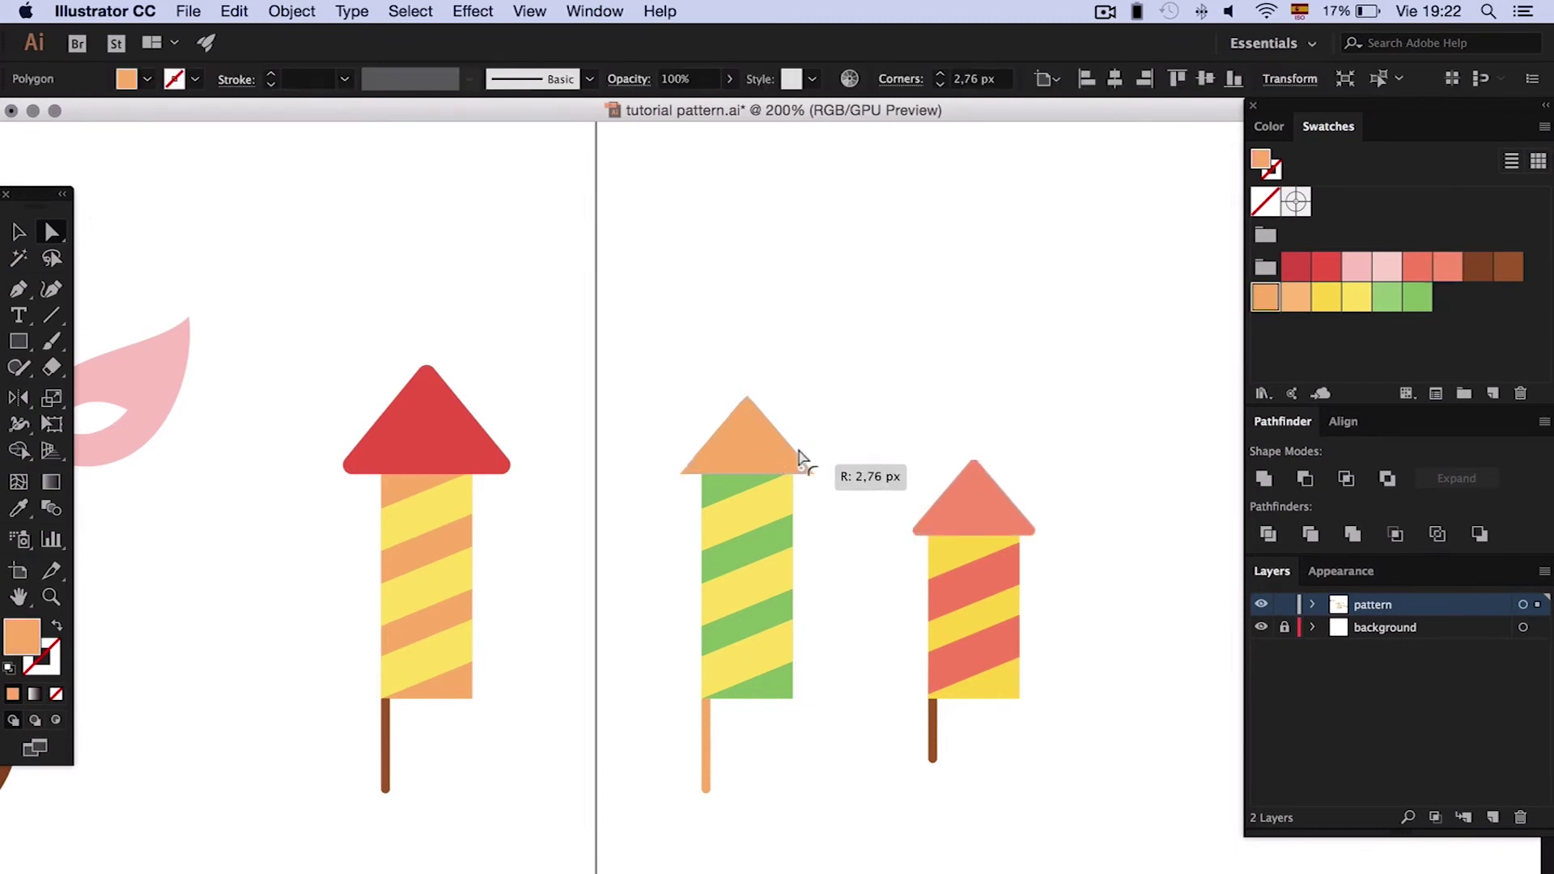
pyautogui.moveTo(800, 457); pyautogui.dragTo(801, 459)
pyautogui.click(833, 410)
# - Zoom out and round the corners of the first rocket's red triangle tip
pyautogui.hscroll(-5, 833, 410)
pyautogui.press('super+1')
pyautogui.hscroll(4, 948, 511)
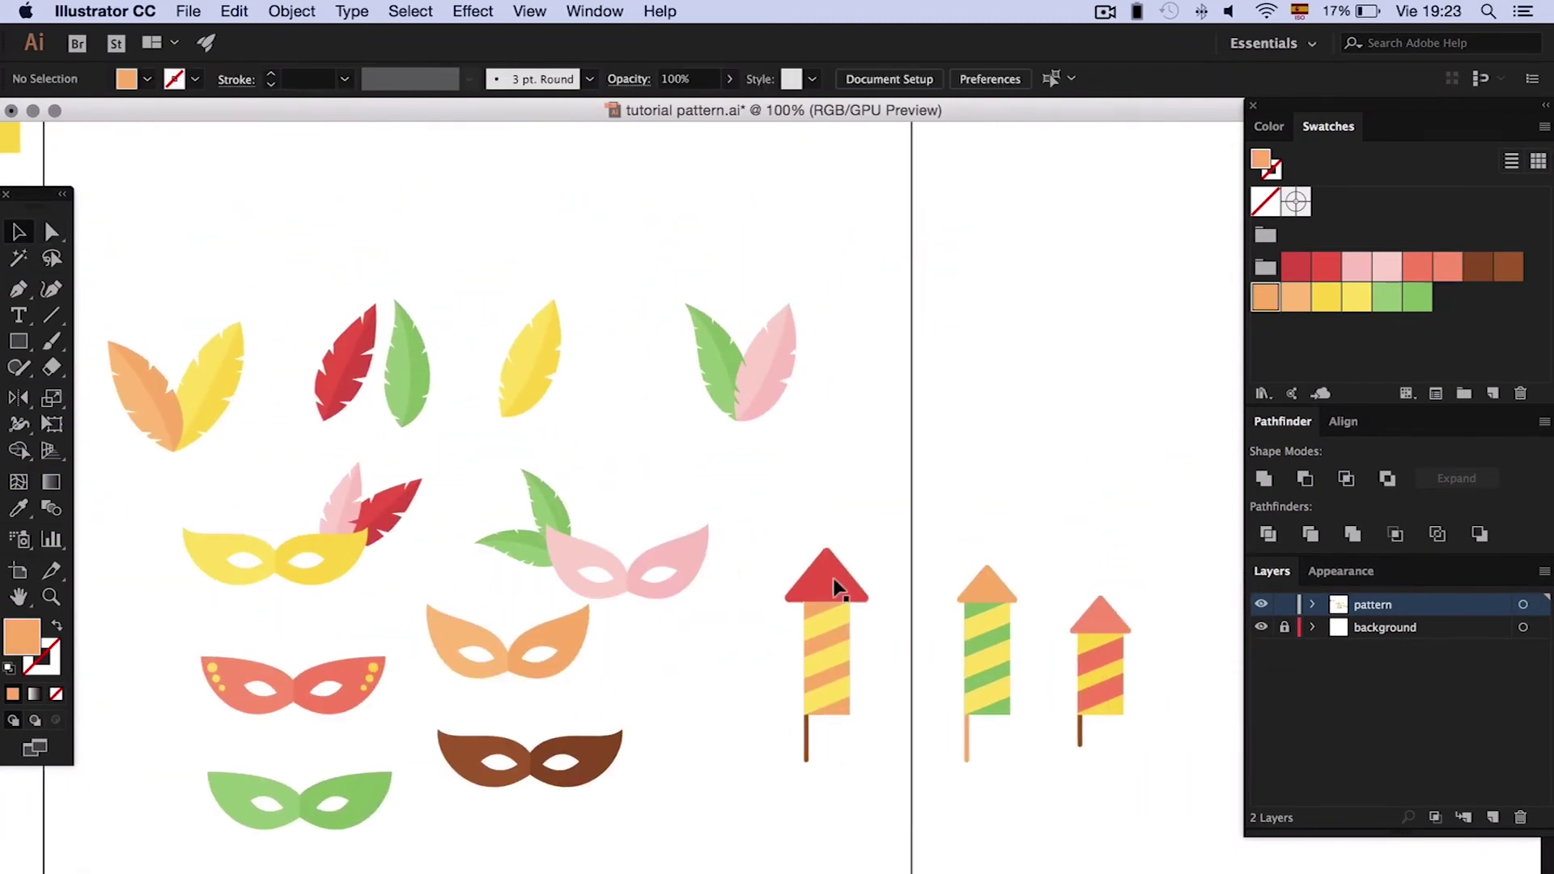
pyautogui.doubleClick(838, 587)
pyautogui.press('a')
pyautogui.moveTo(860, 596); pyautogui.dragTo(872, 599)
pyautogui.doubleClick(891, 524)
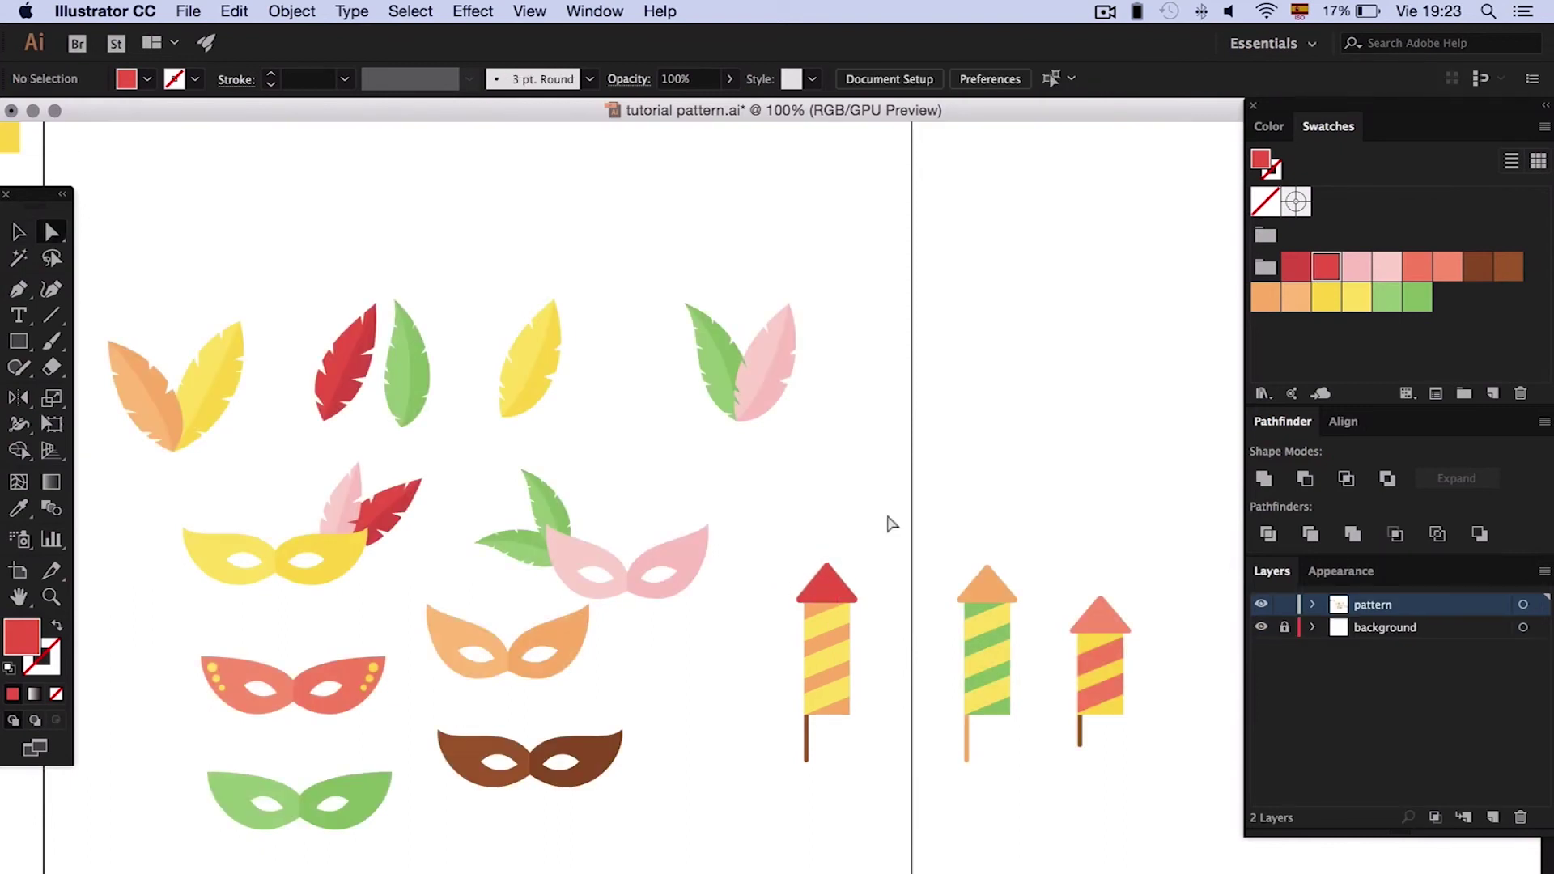
# - Draw a curved half-balloon outline with the Pen tool
pyautogui.press('v')
pyautogui.press('super+minus')
pyautogui.hscroll(-2, 902, 478)
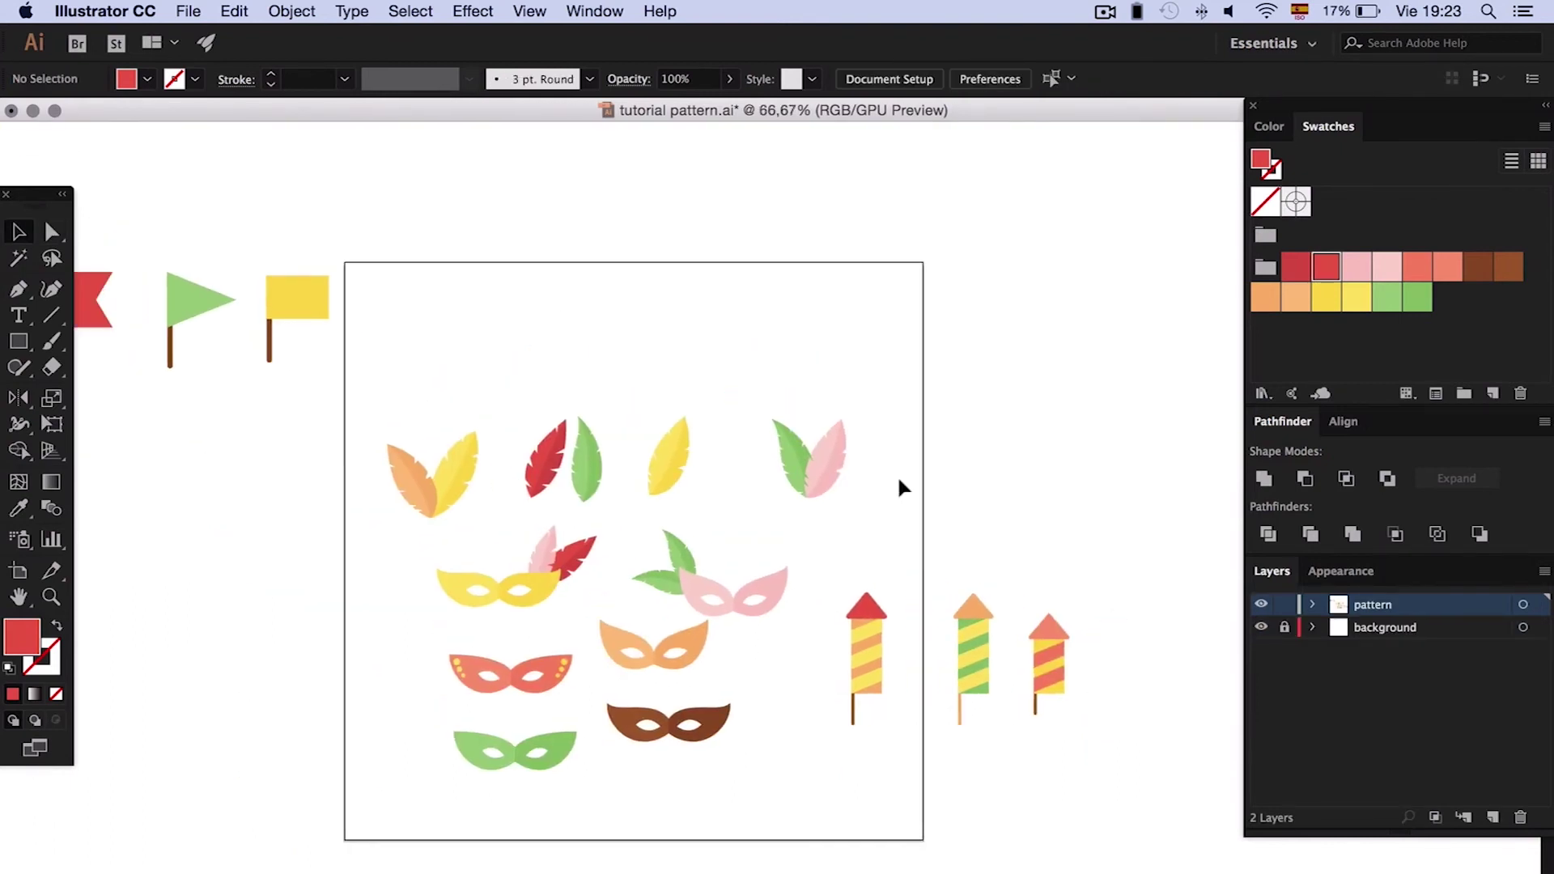
pyautogui.moveTo(19, 289); pyautogui.dragTo(86, 289)
pyautogui.moveTo(1011, 545); pyautogui.dragTo(974, 528)
pyautogui.moveTo(1011, 454); pyautogui.dragTo(1029, 447)
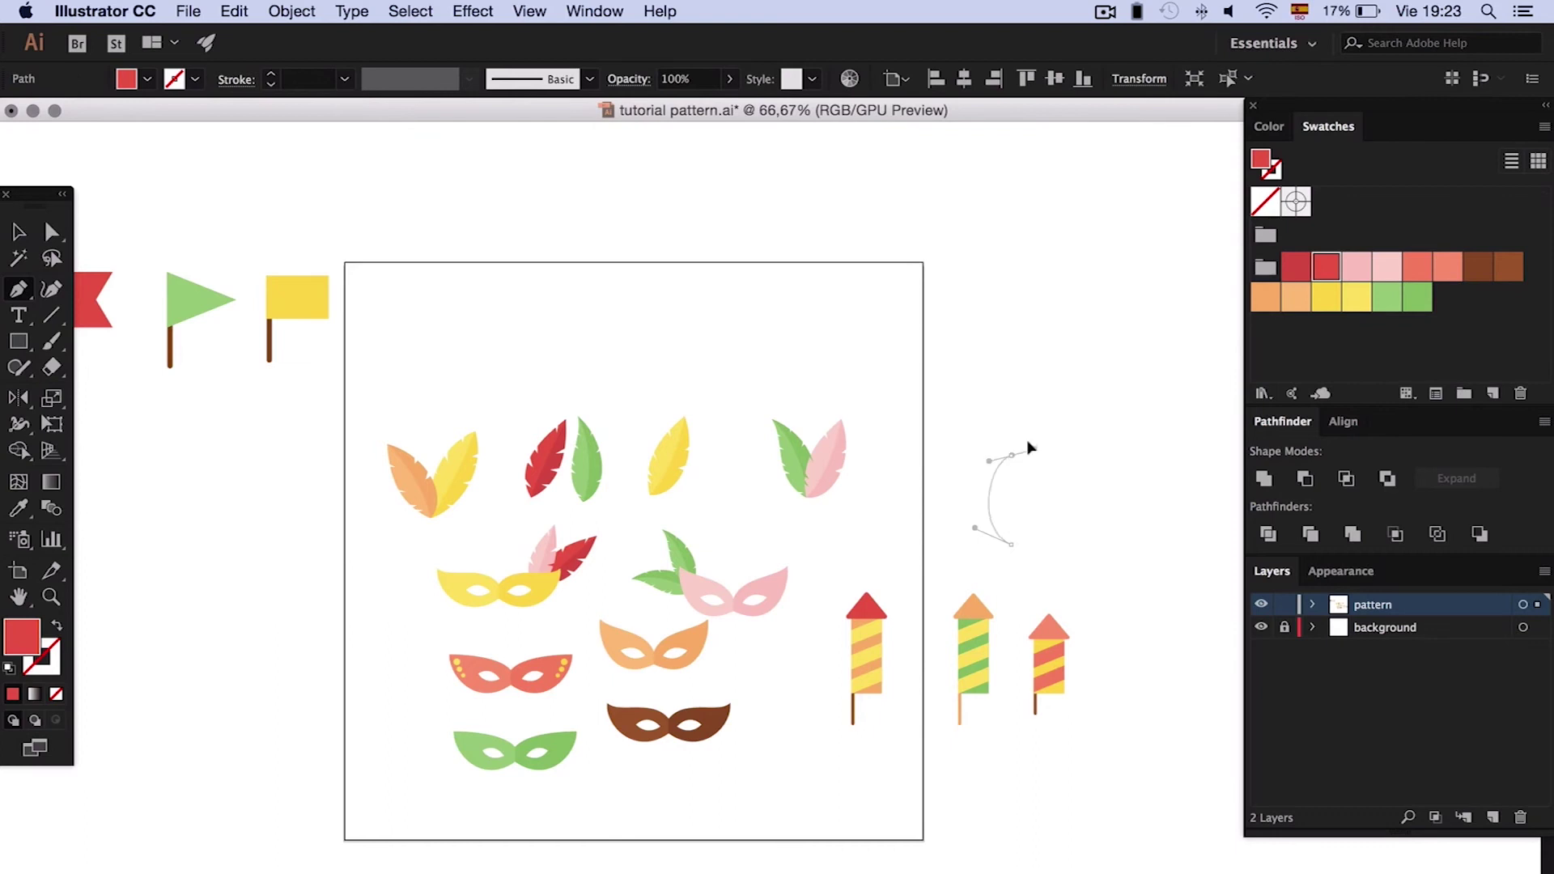
# - Reflect-copy the half balloon to complete it and colour the right half darker red
pyautogui.press('super+plus')
pyautogui.press('super+plus')
pyautogui.press('super+plus')
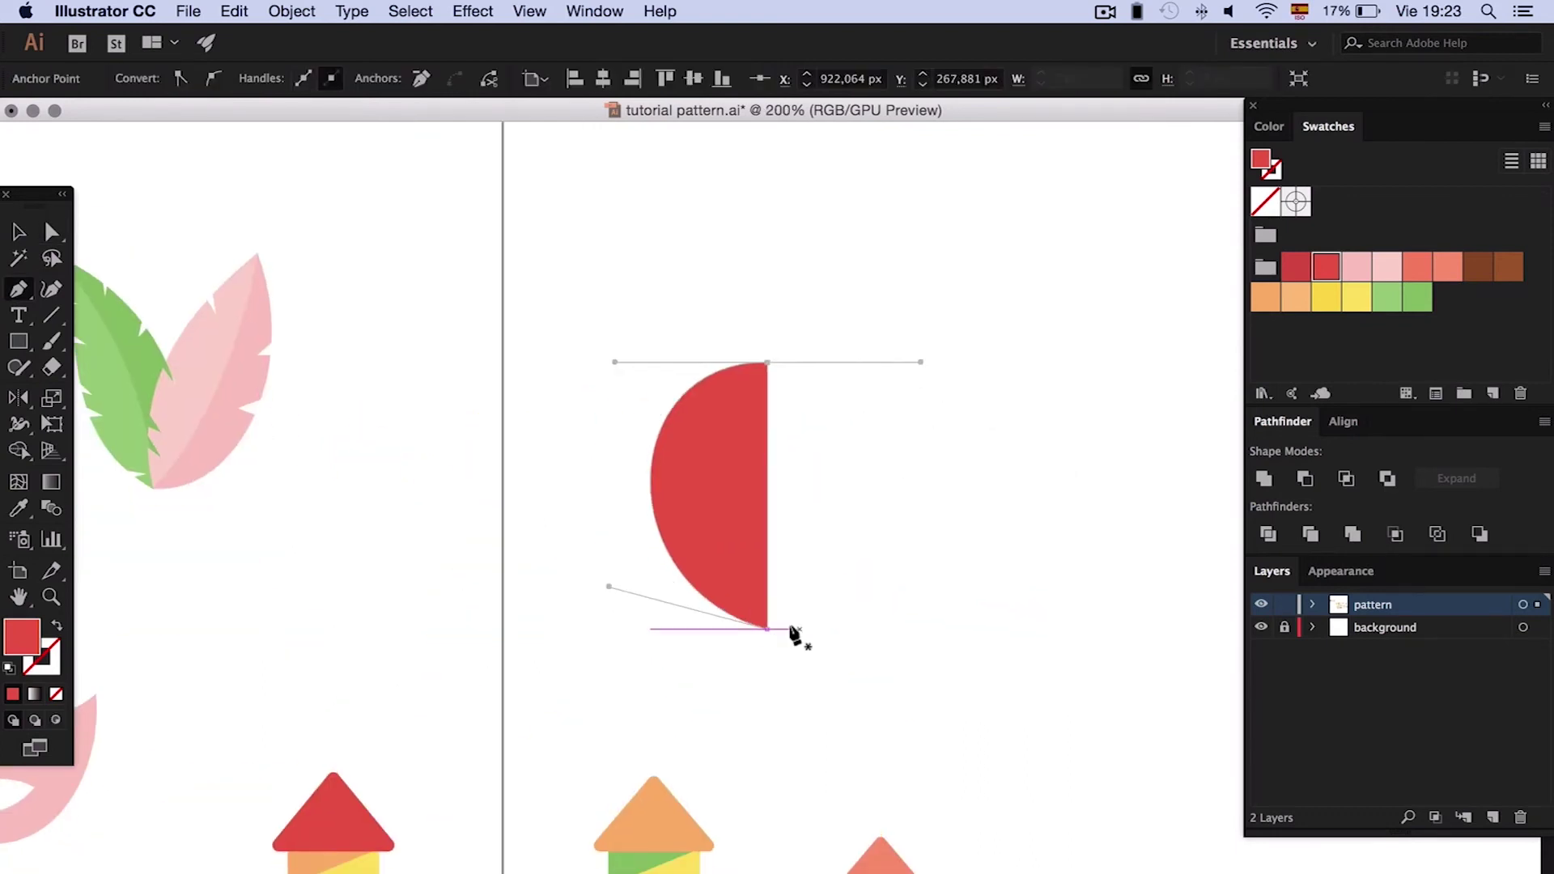
pyautogui.scroll(-2, 838, 368)
pyautogui.hscroll(1, 838, 368)
pyautogui.press('o')
pyautogui.click(715, 405)
pyautogui.moveTo(776, 380); pyautogui.dragTo(902, 391)
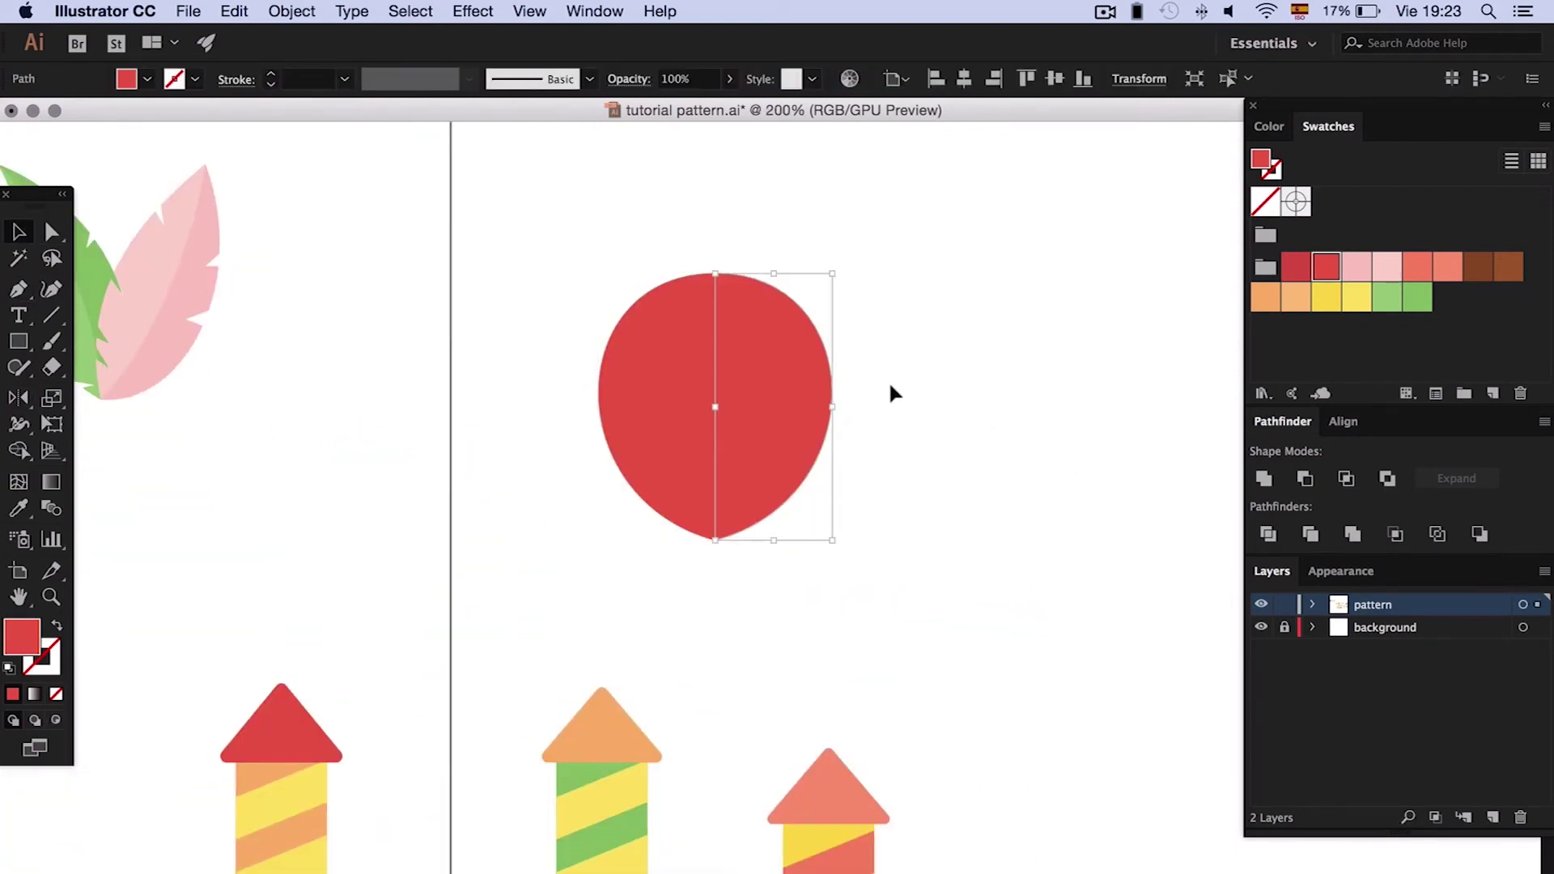
pyautogui.click(888, 393)
pyautogui.click(769, 364)
pyautogui.click(1295, 266)
pyautogui.click(947, 250)
# - Draw a small triangular knot under the balloon and mirror a copy of it
pyautogui.press('super+plus')
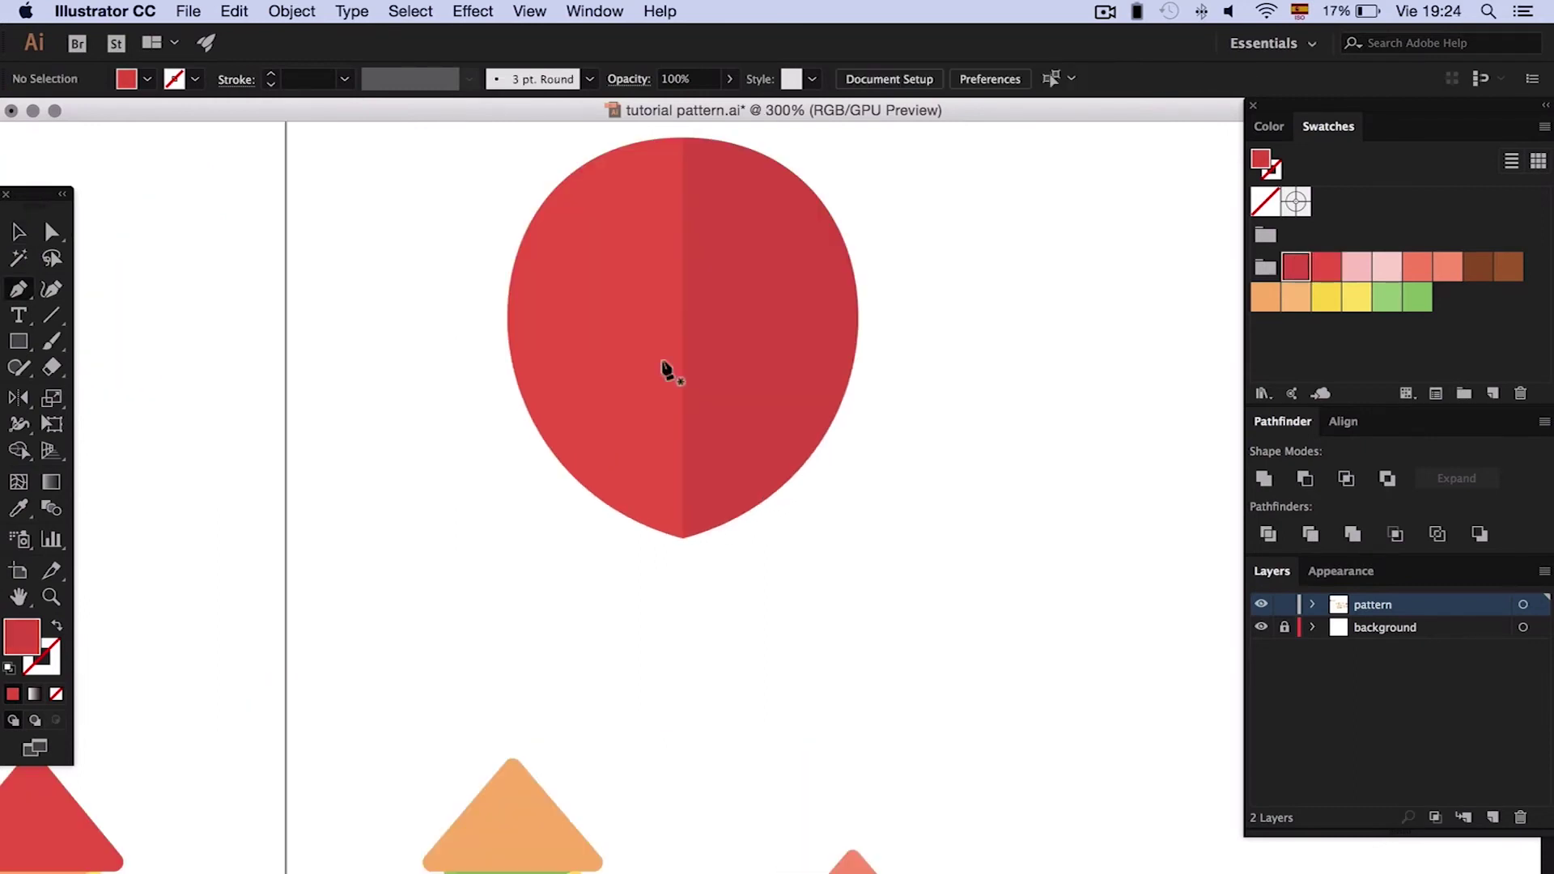
pyautogui.press('p')
pyautogui.click(682, 538)
pyautogui.click(682, 566)
pyautogui.click(662, 566)
pyautogui.click(682, 538)
pyautogui.press('o')
pyautogui.moveTo(682, 553); pyautogui.dragTo(700, 552)
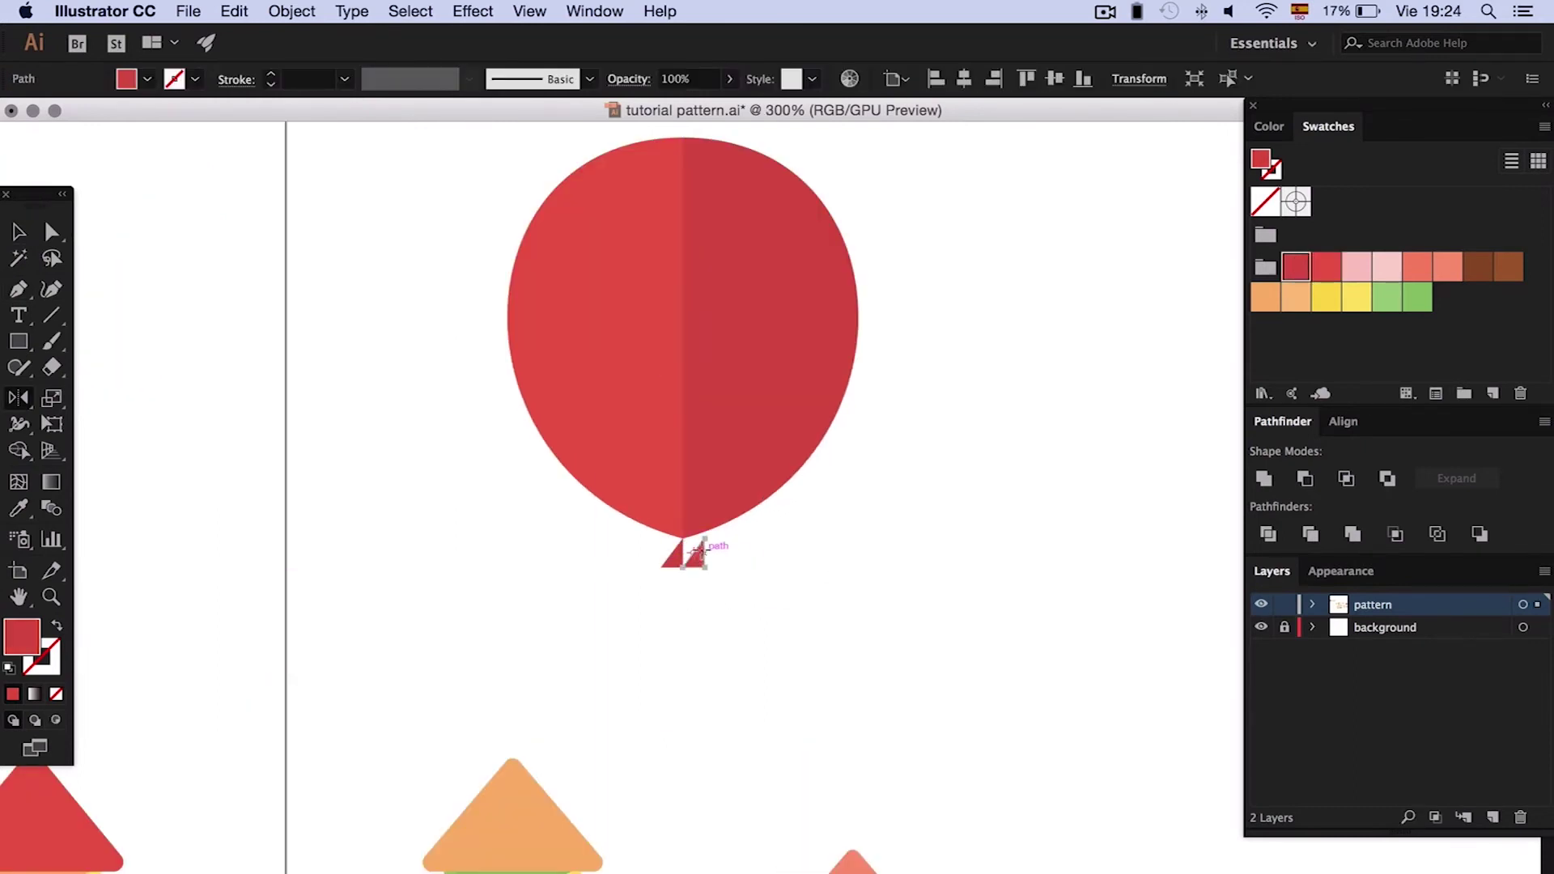
pyautogui.press('v')
# - Select the balloon with its knot and duplicate it into two copies alongside
pyautogui.click(885, 631)
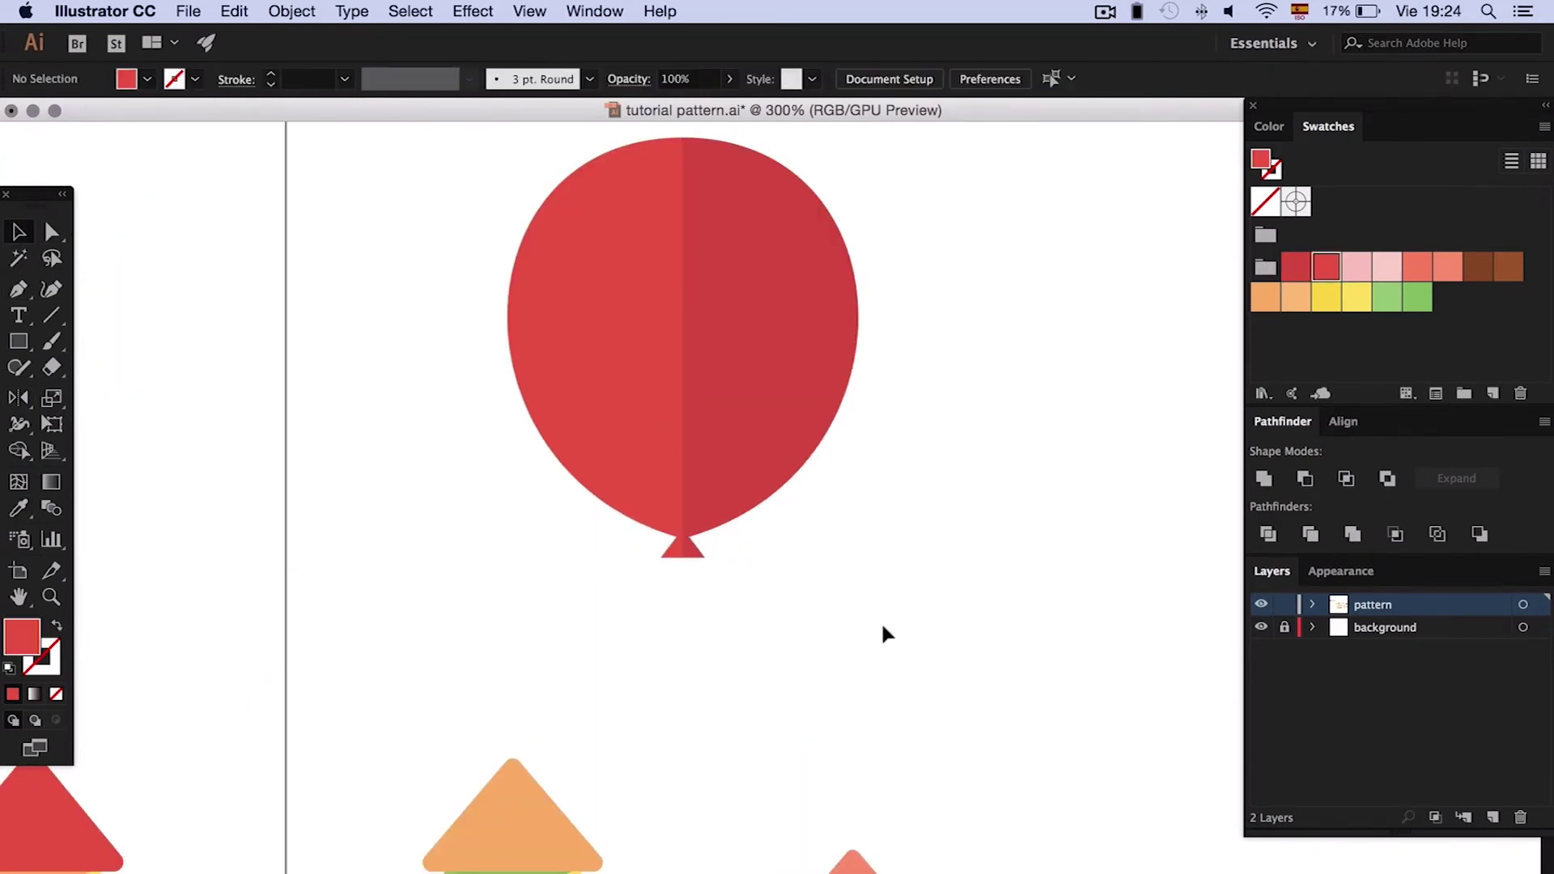
pyautogui.scroll(2, 884, 631)
pyautogui.moveTo(889, 695); pyautogui.dragTo(458, 258)
pyautogui.click(963, 446)
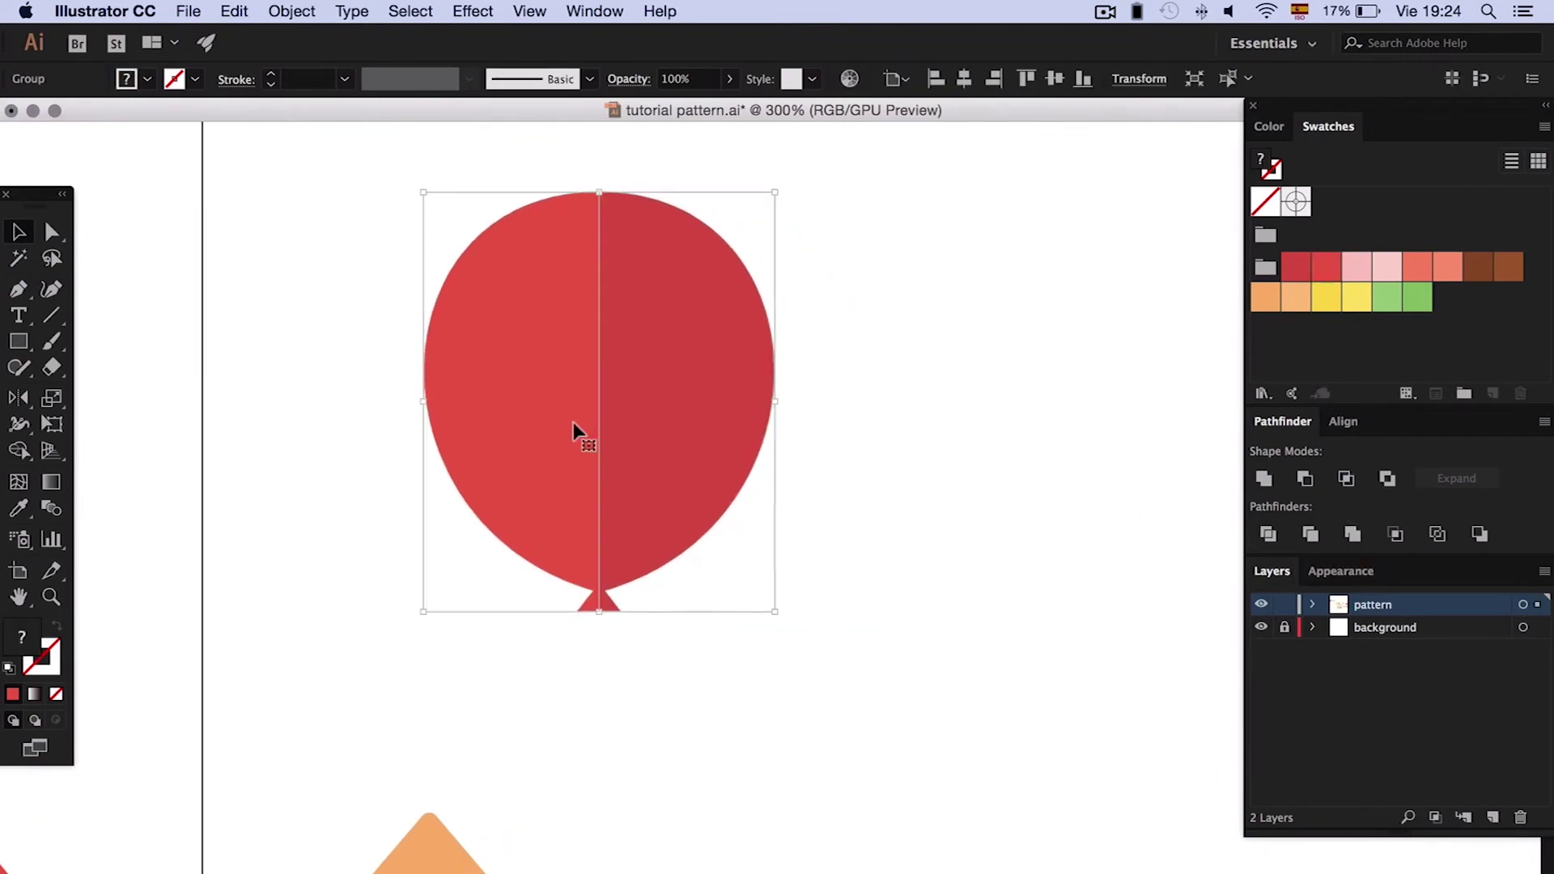
pyautogui.hscroll(-5, 573, 434)
pyautogui.scroll(-4, 793, 610)
# - Colour the third balloon's halves orange and lighter orange, the middle one pink and light pink
pyautogui.press('a')
pyautogui.click(818, 486)
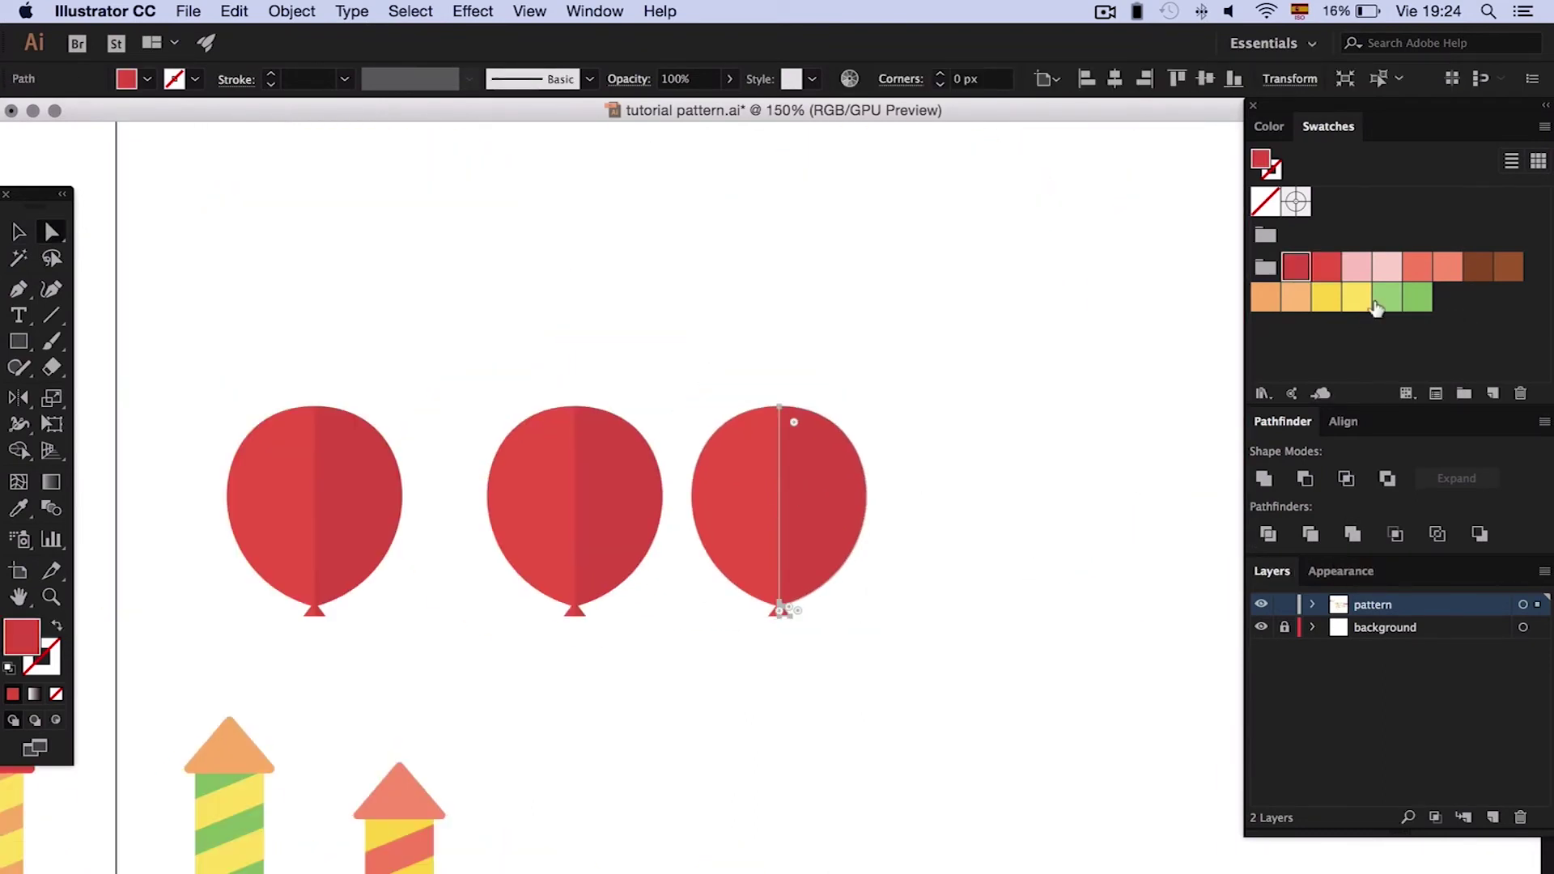
pyautogui.click(1264, 297)
pyautogui.click(737, 486)
pyautogui.click(1296, 297)
pyautogui.click(615, 486)
pyautogui.click(1356, 266)
pyautogui.click(534, 469)
pyautogui.click(1386, 267)
pyautogui.click(780, 187)
pyautogui.hscroll(-5, 780, 186)
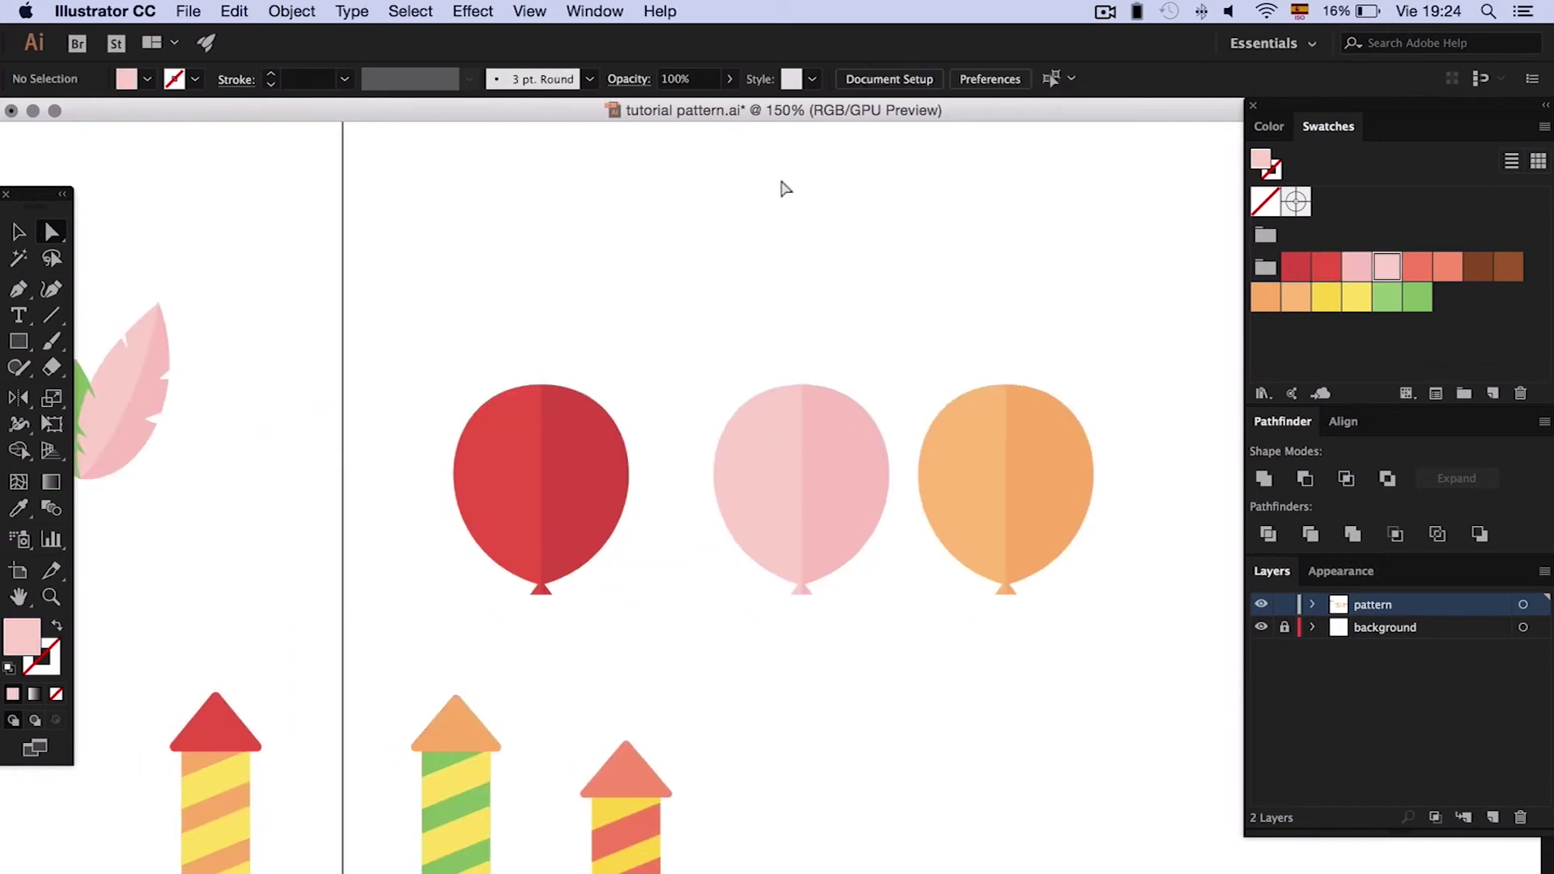
# - Draw a wavy string from the red balloon's knot and give it a 4 px stroke
pyautogui.press('p')
pyautogui.moveTo(631, 525); pyautogui.dragTo(609, 544)
pyautogui.moveTo(638, 601); pyautogui.dragTo(624, 630)
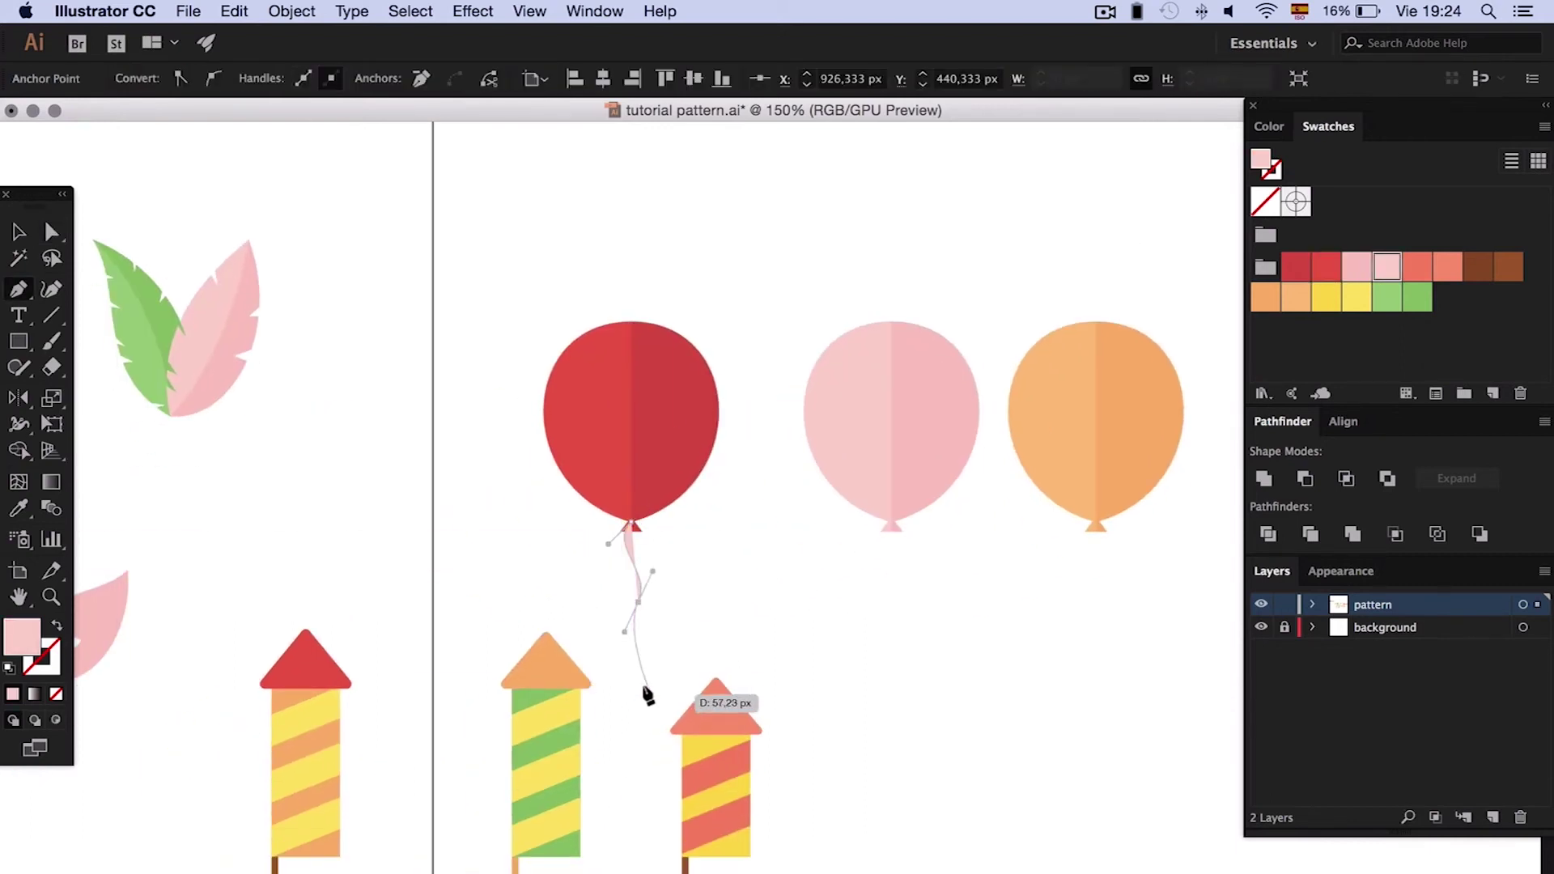
pyautogui.moveTo(601, 708); pyautogui.dragTo(602, 714)
pyautogui.press('a')
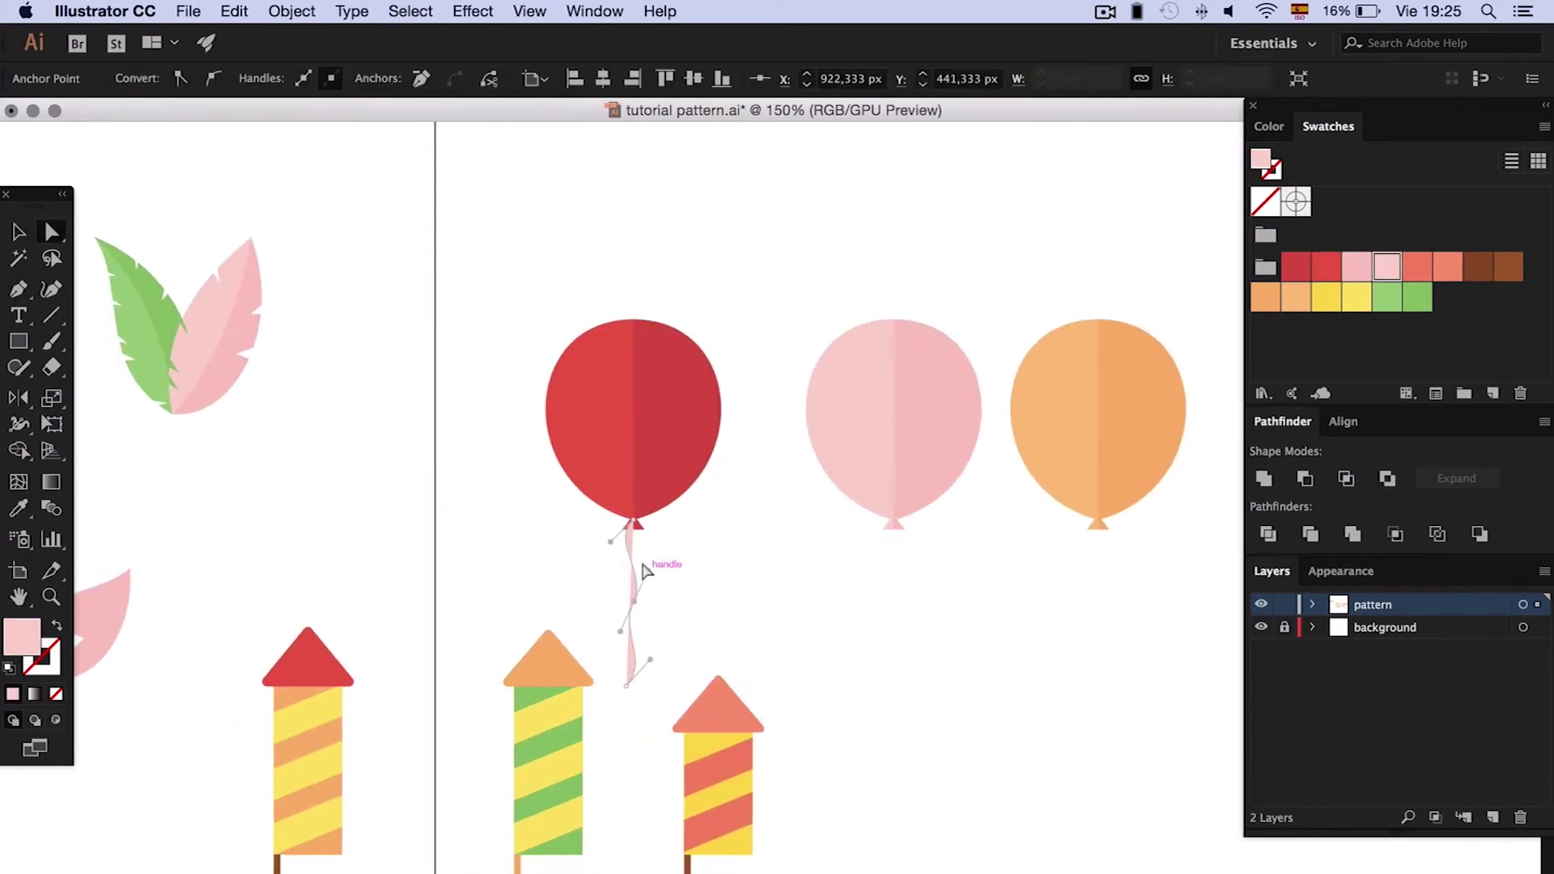
pyautogui.press('v')
pyautogui.click(270, 73)
pyautogui.click(270, 73)
pyautogui.click(270, 74)
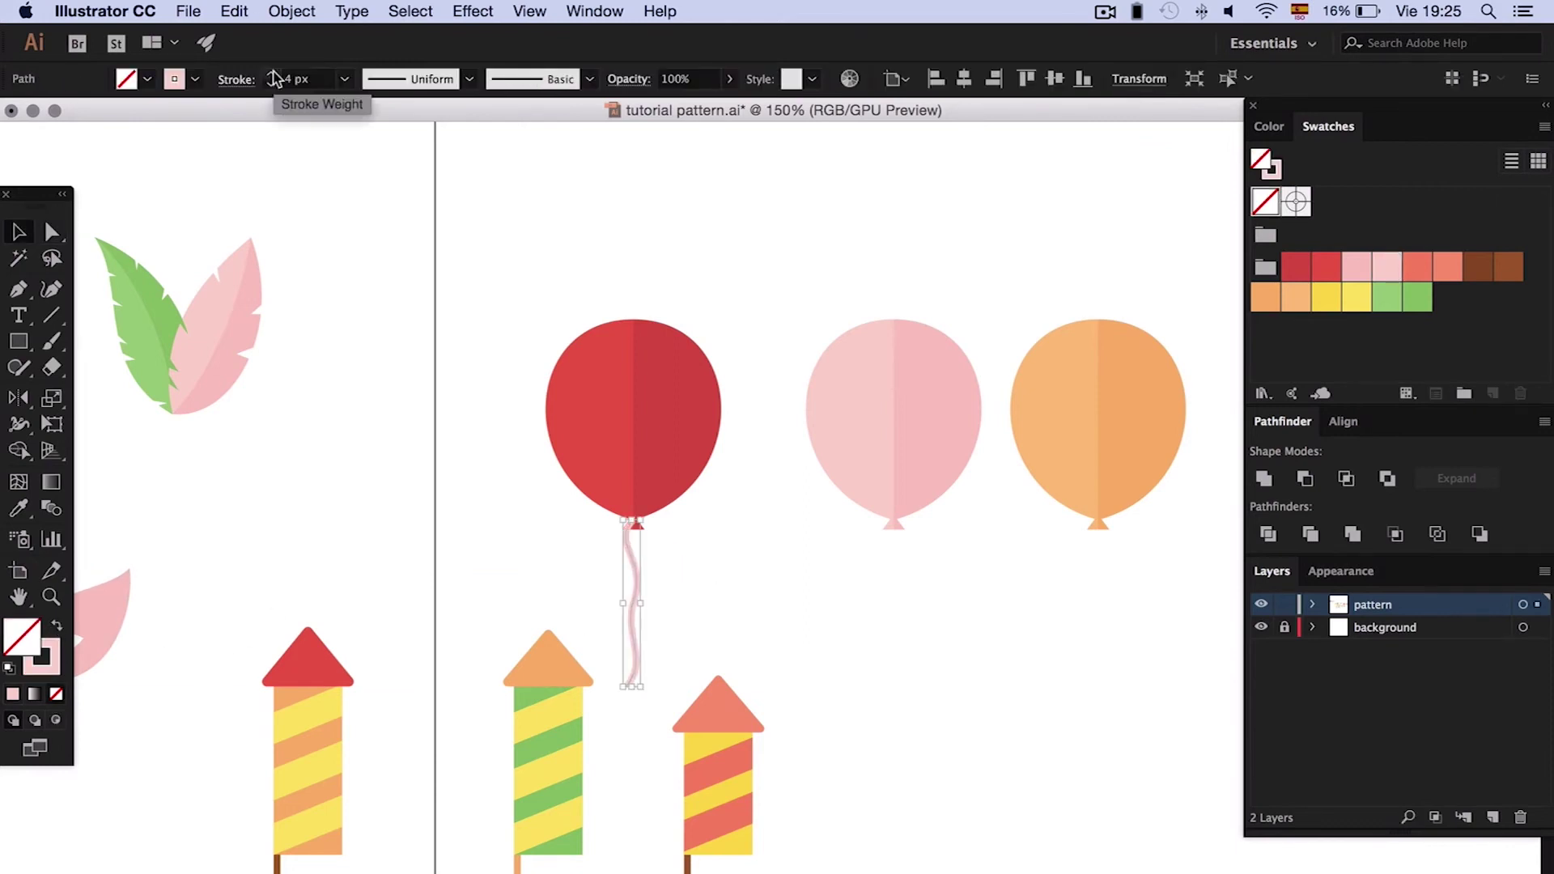
pyautogui.click(237, 79)
pyautogui.press('a')
pyautogui.click(624, 618)
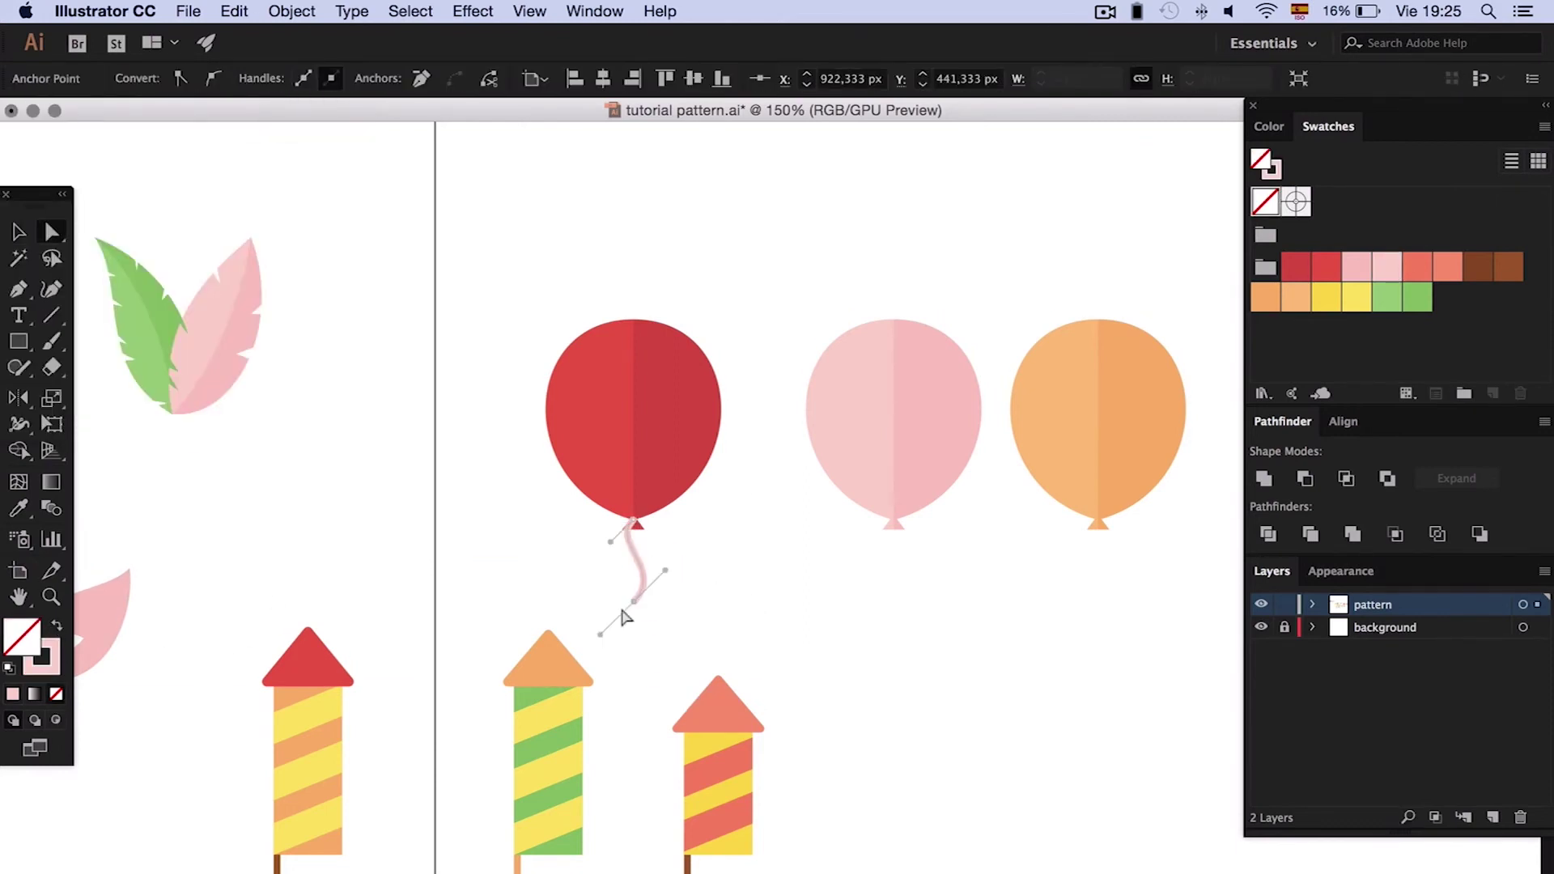
# - Place a brown copy of the string under the pink balloon and reshape its curve
pyautogui.press('v')
pyautogui.hscroll(5, 726, 556)
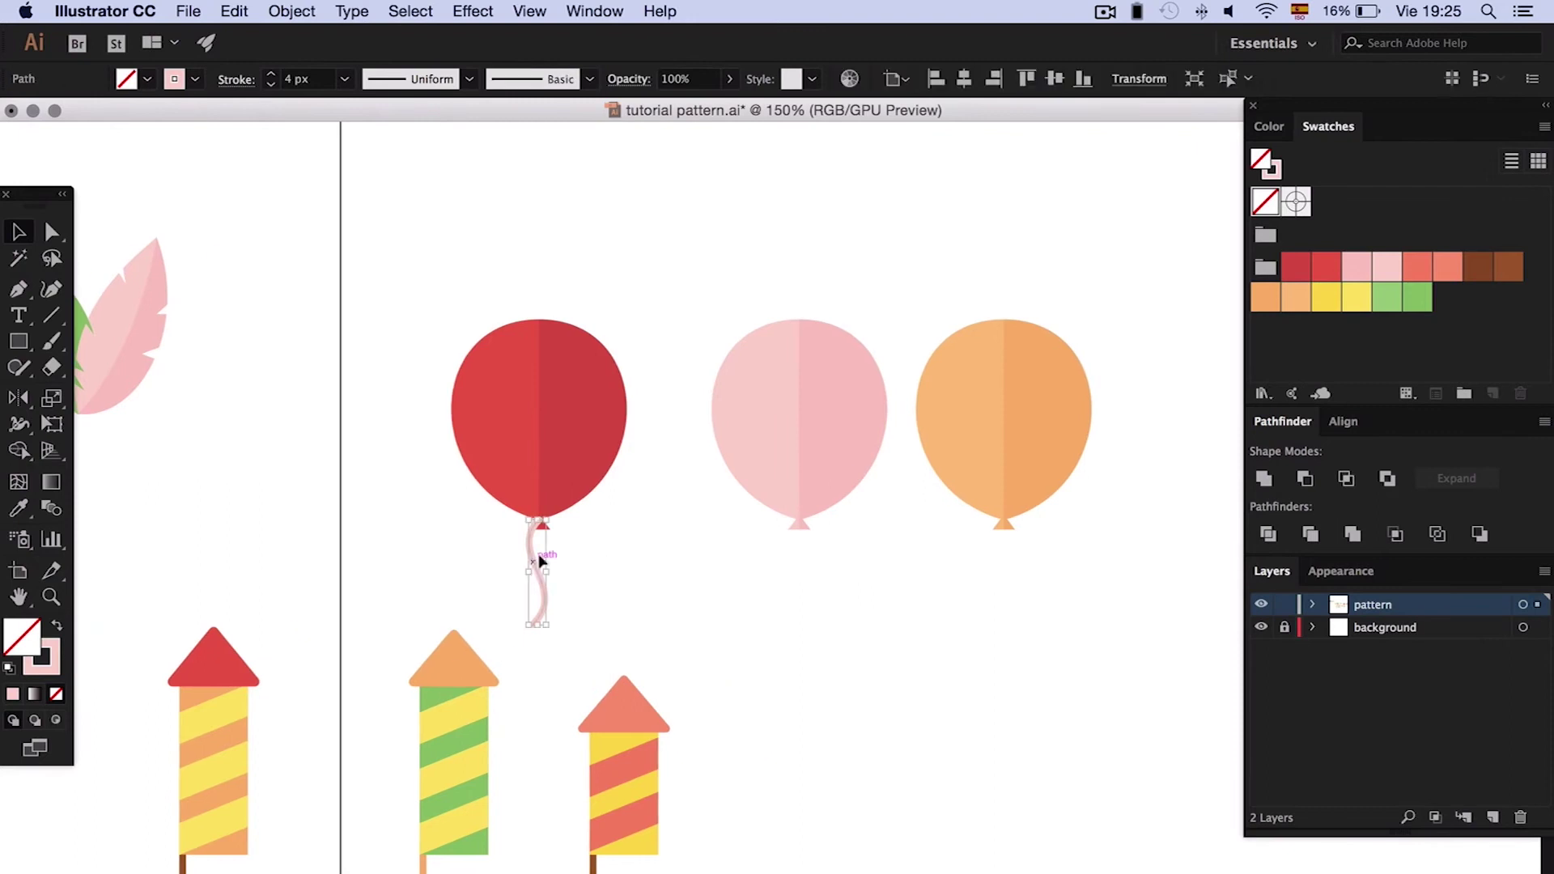
pyautogui.moveTo(538, 571); pyautogui.dragTo(689, 570)
pyautogui.click(1331, 128)
pyautogui.click(1477, 267)
pyautogui.press('a')
pyautogui.click(684, 625)
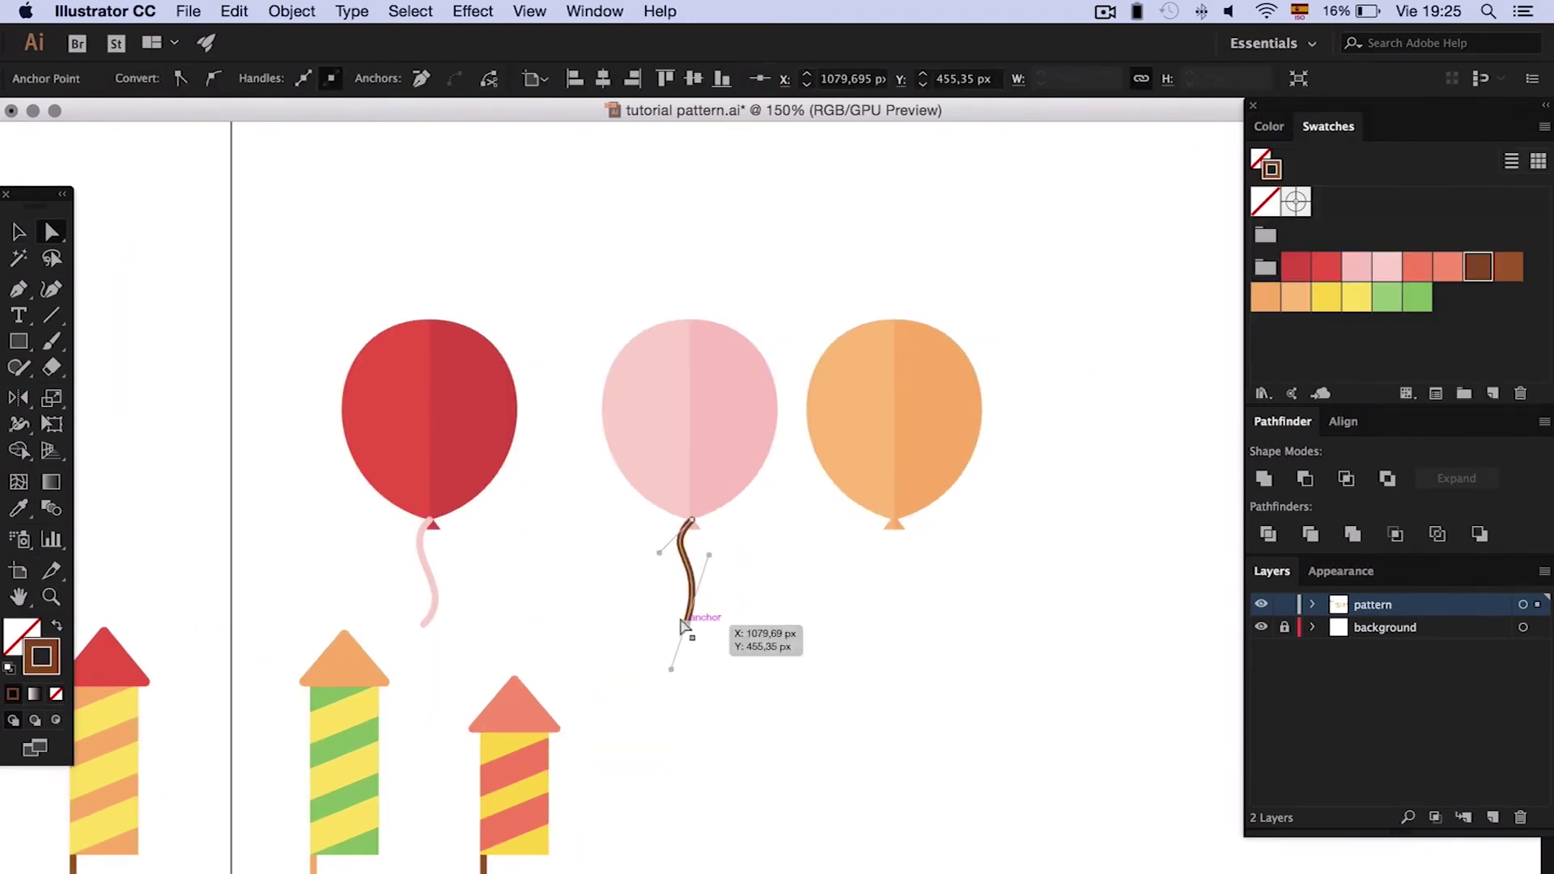
pyautogui.moveTo(694, 650); pyautogui.dragTo(695, 665)
pyautogui.press('v')
# - Copy the string under the orange balloon and tilt the red balloon's string bottom rightwards
pyautogui.hscroll(3, 728, 631)
pyautogui.click(756, 607)
pyautogui.moveTo(573, 599); pyautogui.dragTo(773, 603)
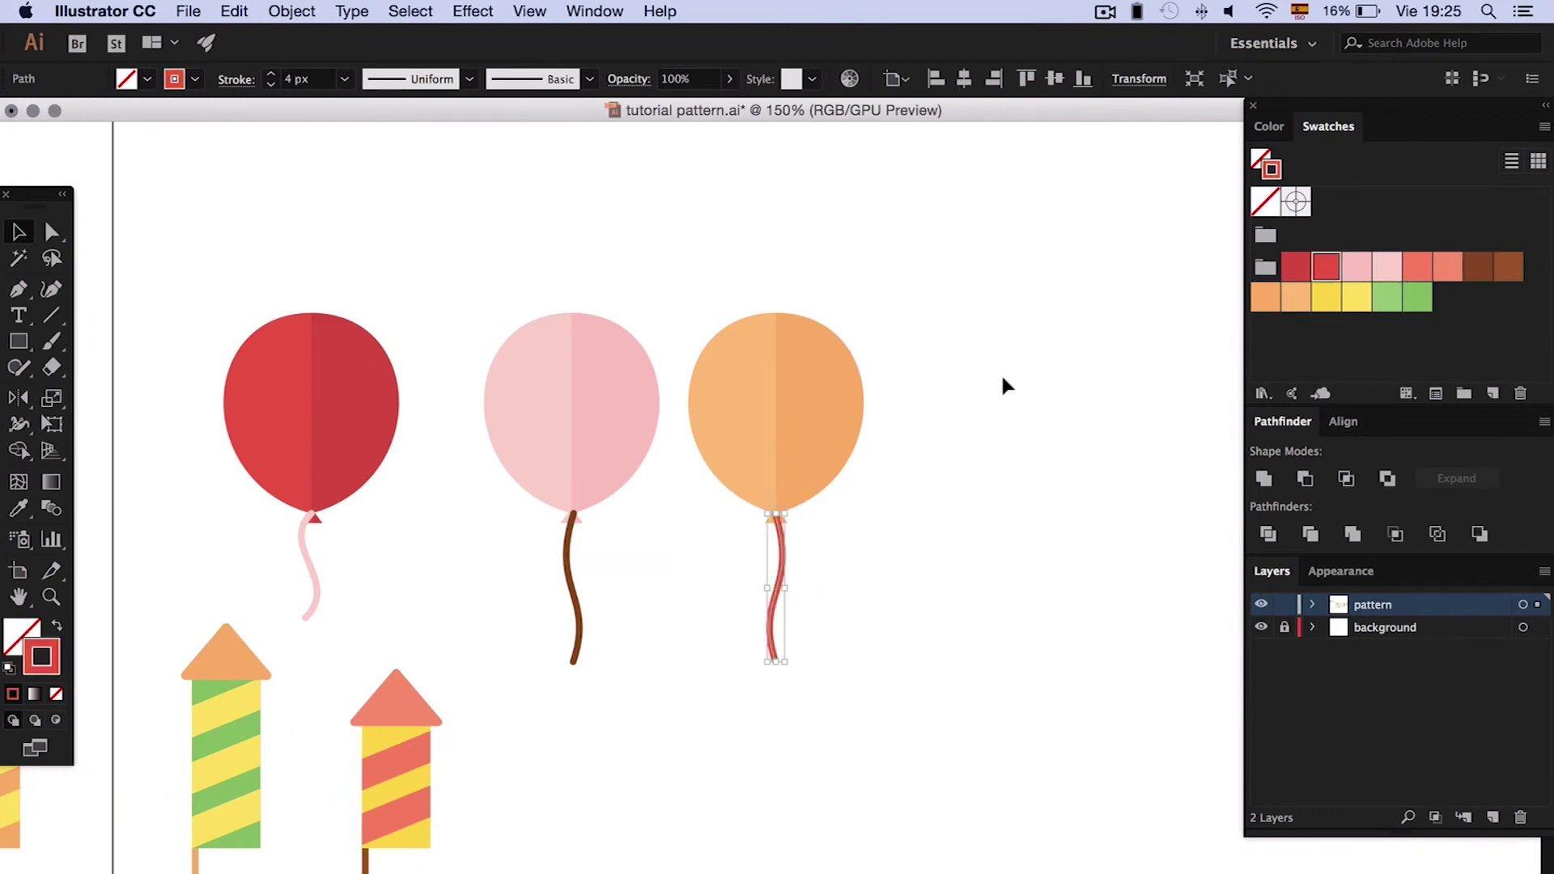
pyautogui.hscroll(-2, 1002, 378)
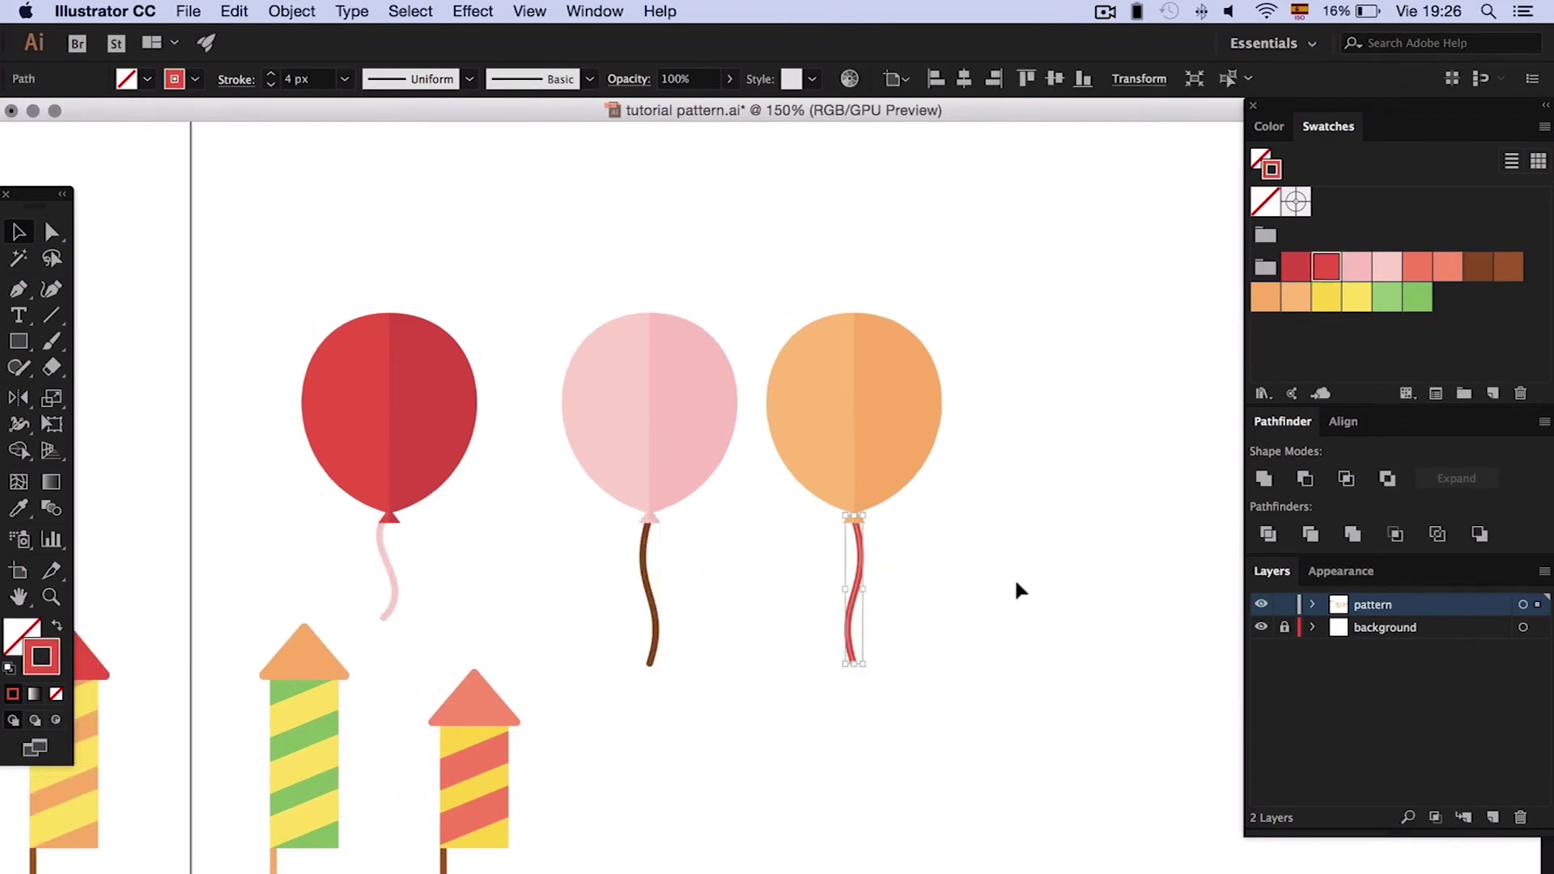
pyautogui.click(387, 570)
pyautogui.hscroll(-3, 495, 560)
pyautogui.moveTo(486, 625); pyautogui.dragTo(534, 571)
# - Expand the balloons and strings' fill and stroke via Object > Expand
pyautogui.click(292, 10)
pyautogui.keyDown('shift'); pyautogui.click(753, 493); pyautogui.keyUp('shift')
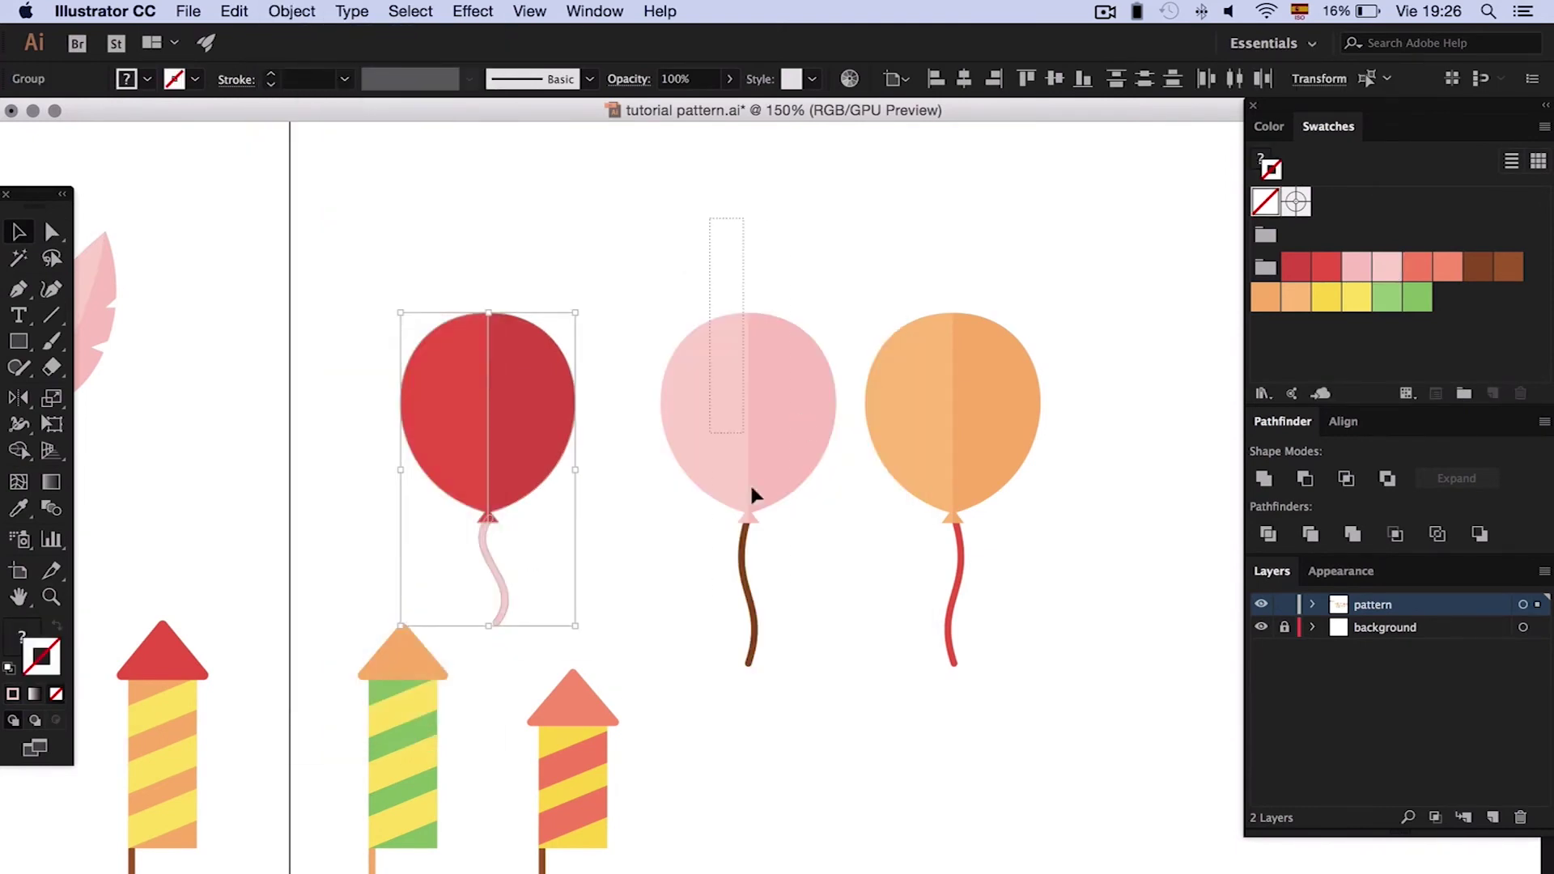
pyautogui.click(292, 10)
pyautogui.click(332, 225)
pyautogui.press('Escape')
pyautogui.click(1016, 509)
pyautogui.click(292, 11)
pyautogui.click(331, 226)
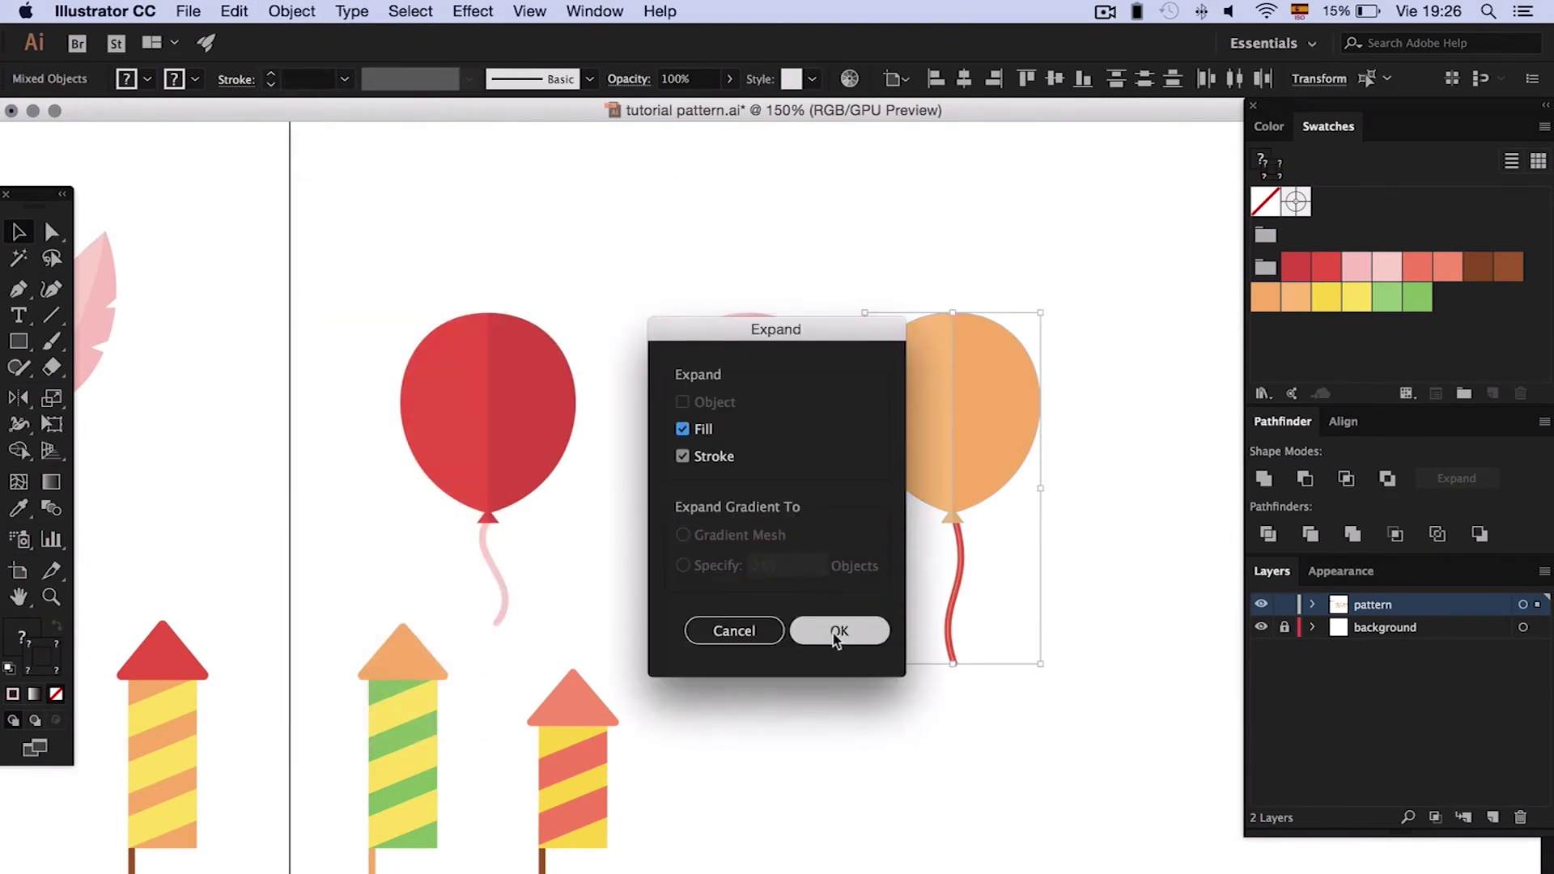
pyautogui.click(839, 630)
pyautogui.click(793, 581)
pyautogui.press('super+1')
# - Move and shrink the flag group onto the artboard's top, then spread the rockets along its lower right
pyautogui.press('super+minus')
pyautogui.press('super+minus')
pyautogui.moveTo(295, 316); pyautogui.dragTo(521, 353)
pyautogui.moveTo(971, 485); pyautogui.dragTo(730, 322)
pyautogui.moveTo(698, 584); pyautogui.dragTo(669, 545)
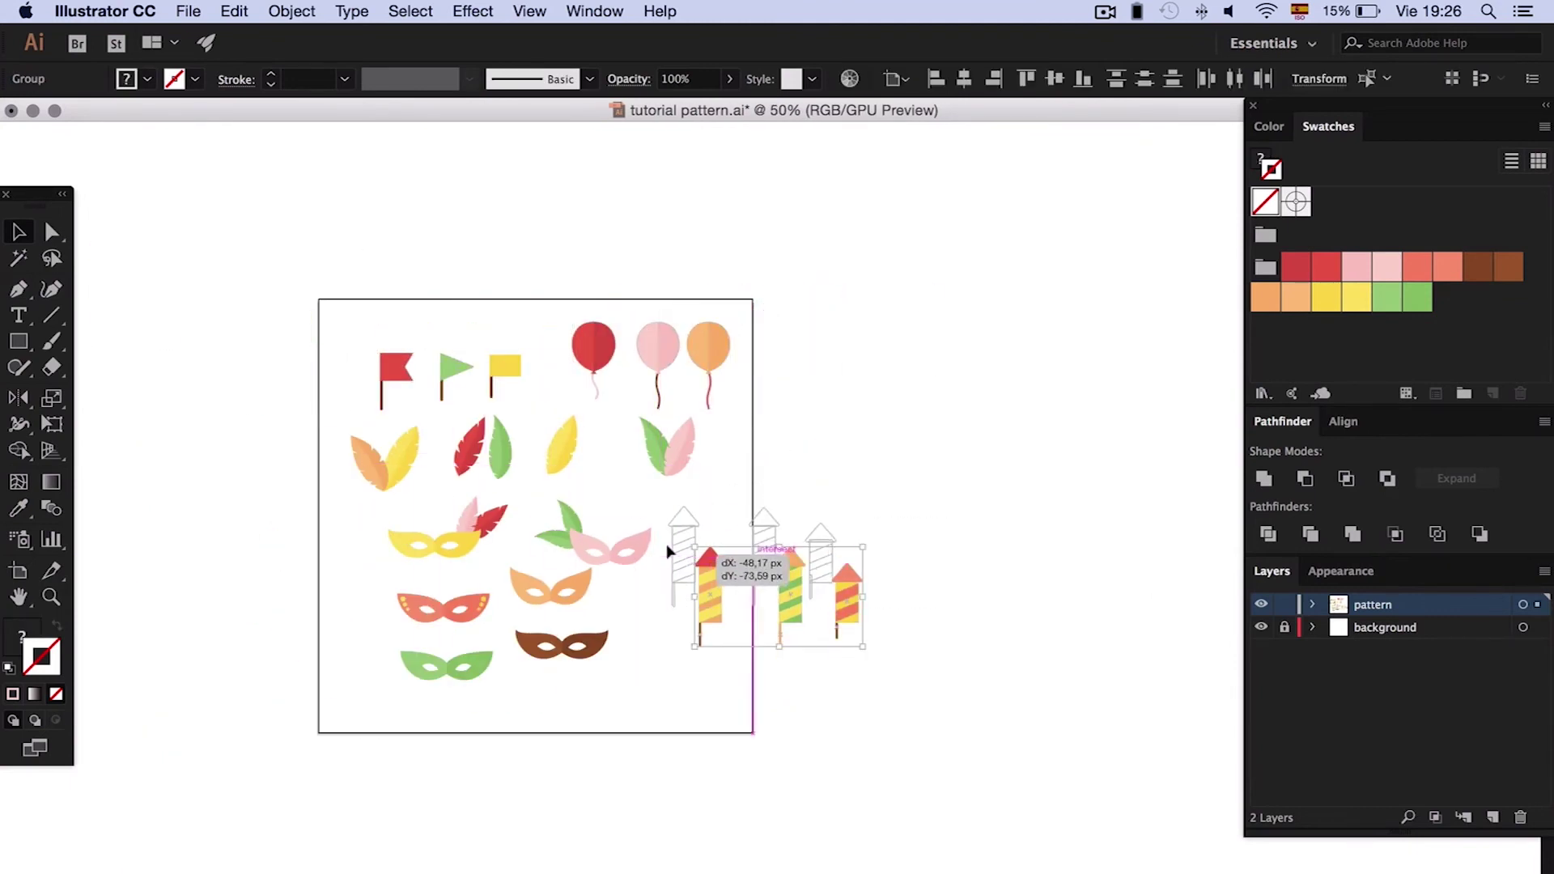
pyautogui.moveTo(814, 551); pyautogui.dragTo(773, 652)
pyautogui.scroll(-2, 838, 607)
pyautogui.hscroll(2, 838, 607)
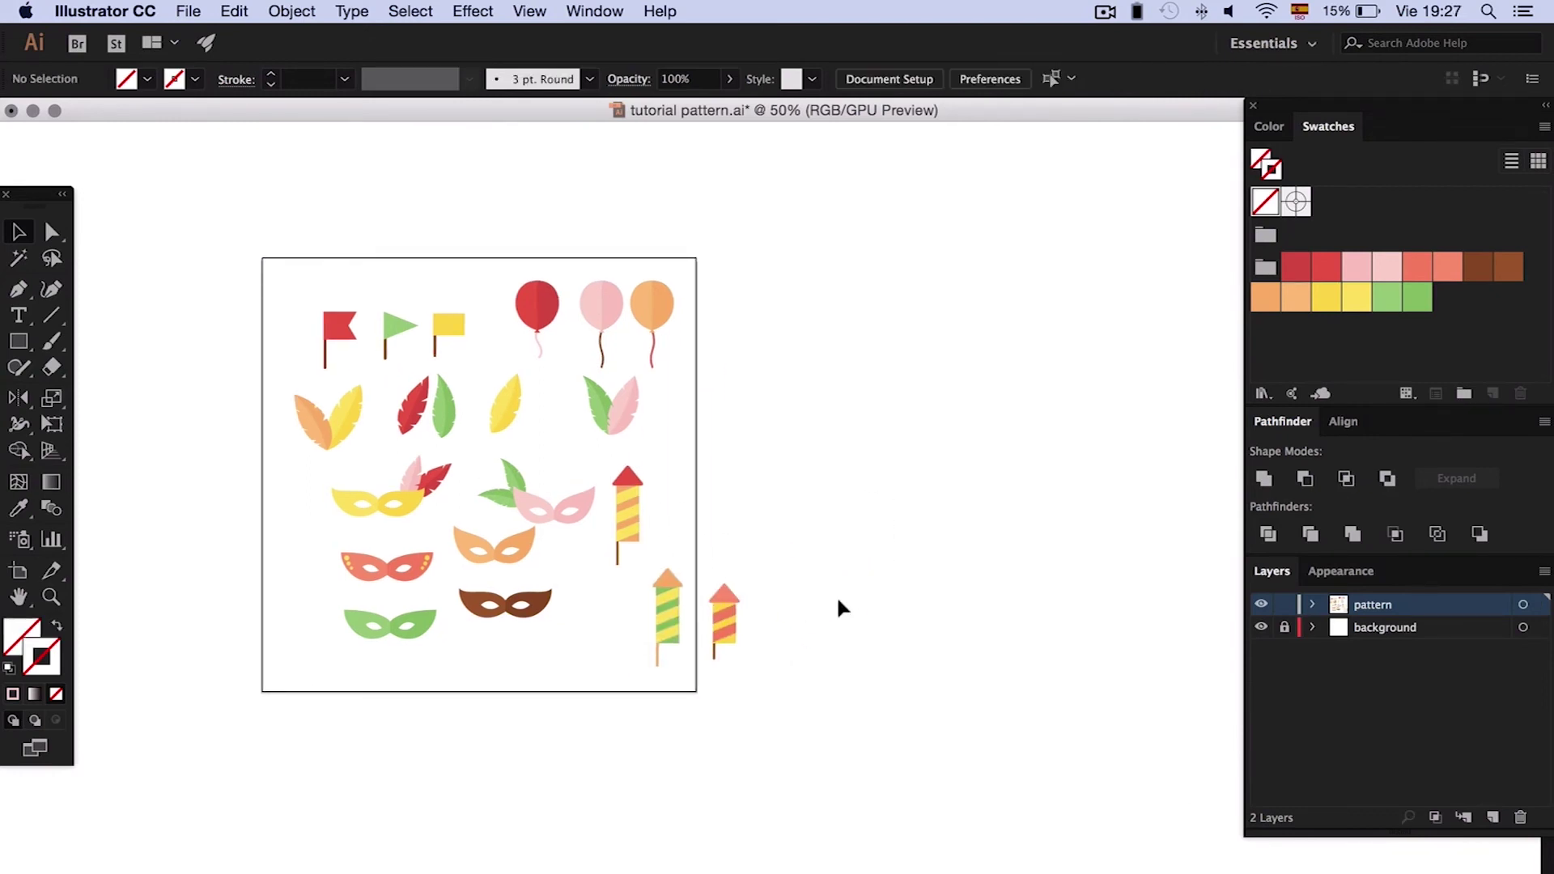
# - Draw a red half-heart with the Pen and reflect a copy to form a two-tone heart
pyautogui.press('super+equal')
pyautogui.press('super+equal')
pyautogui.press('super+equal')
pyautogui.press('super+equal')
pyautogui.press('p')
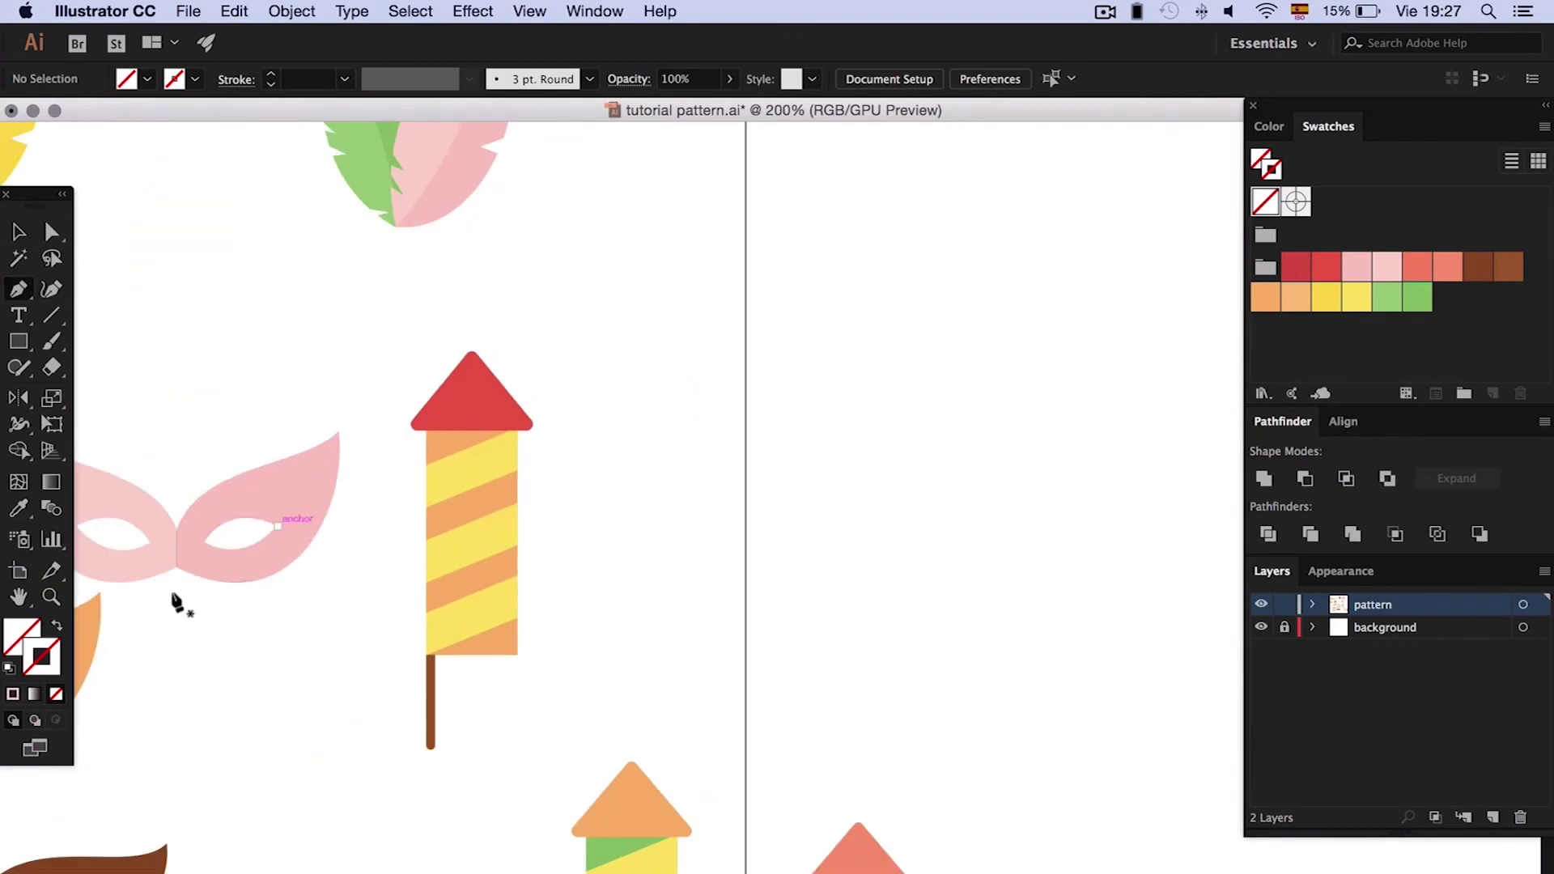
pyautogui.click(1326, 266)
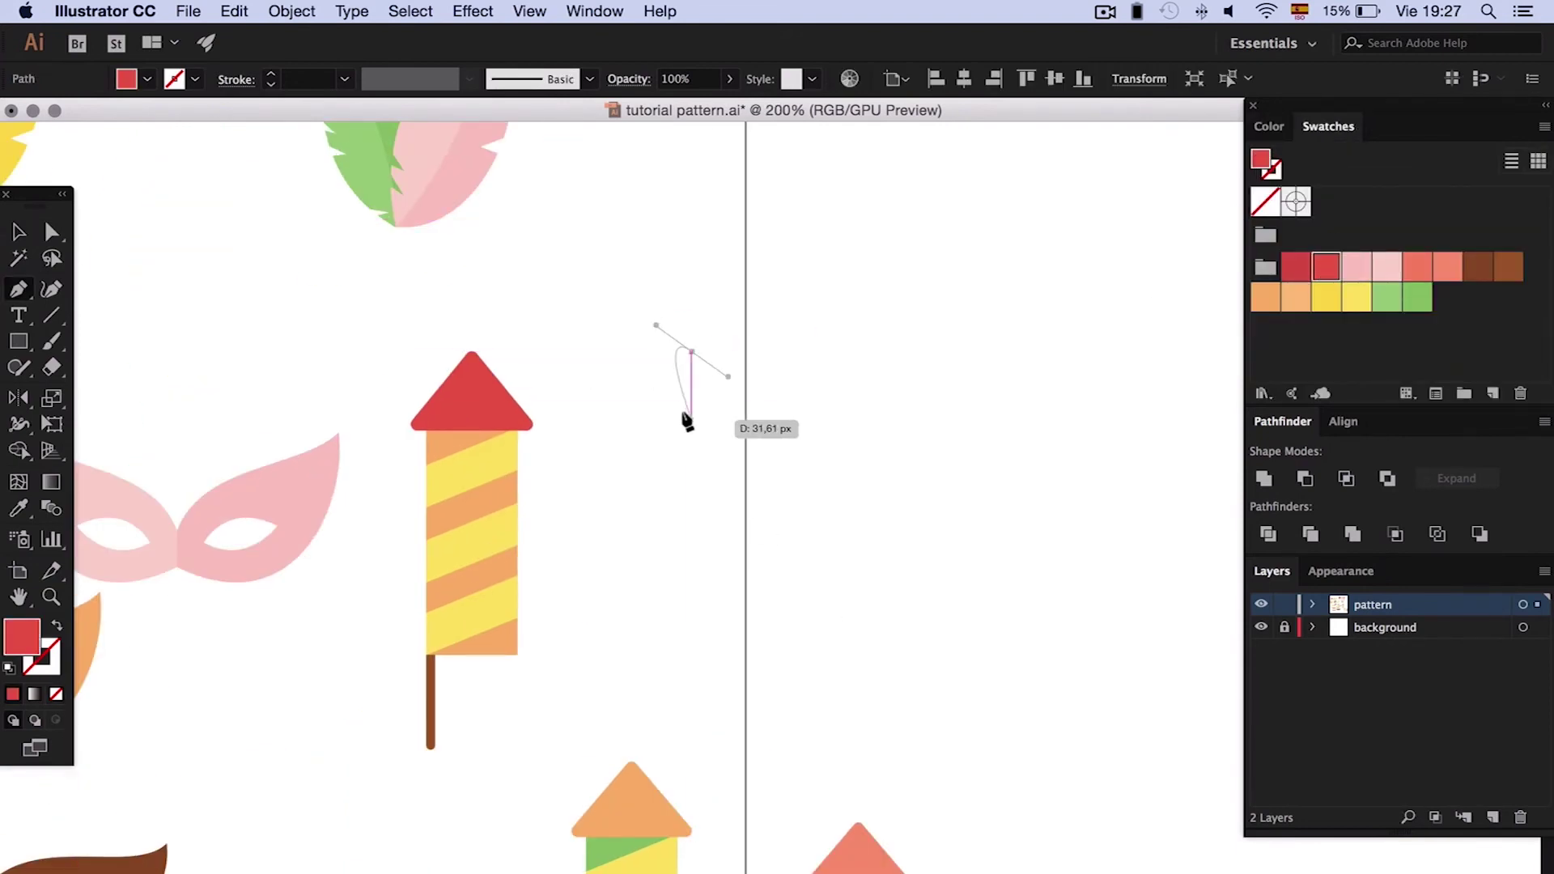
pyautogui.moveTo(692, 418); pyautogui.dragTo(745, 447)
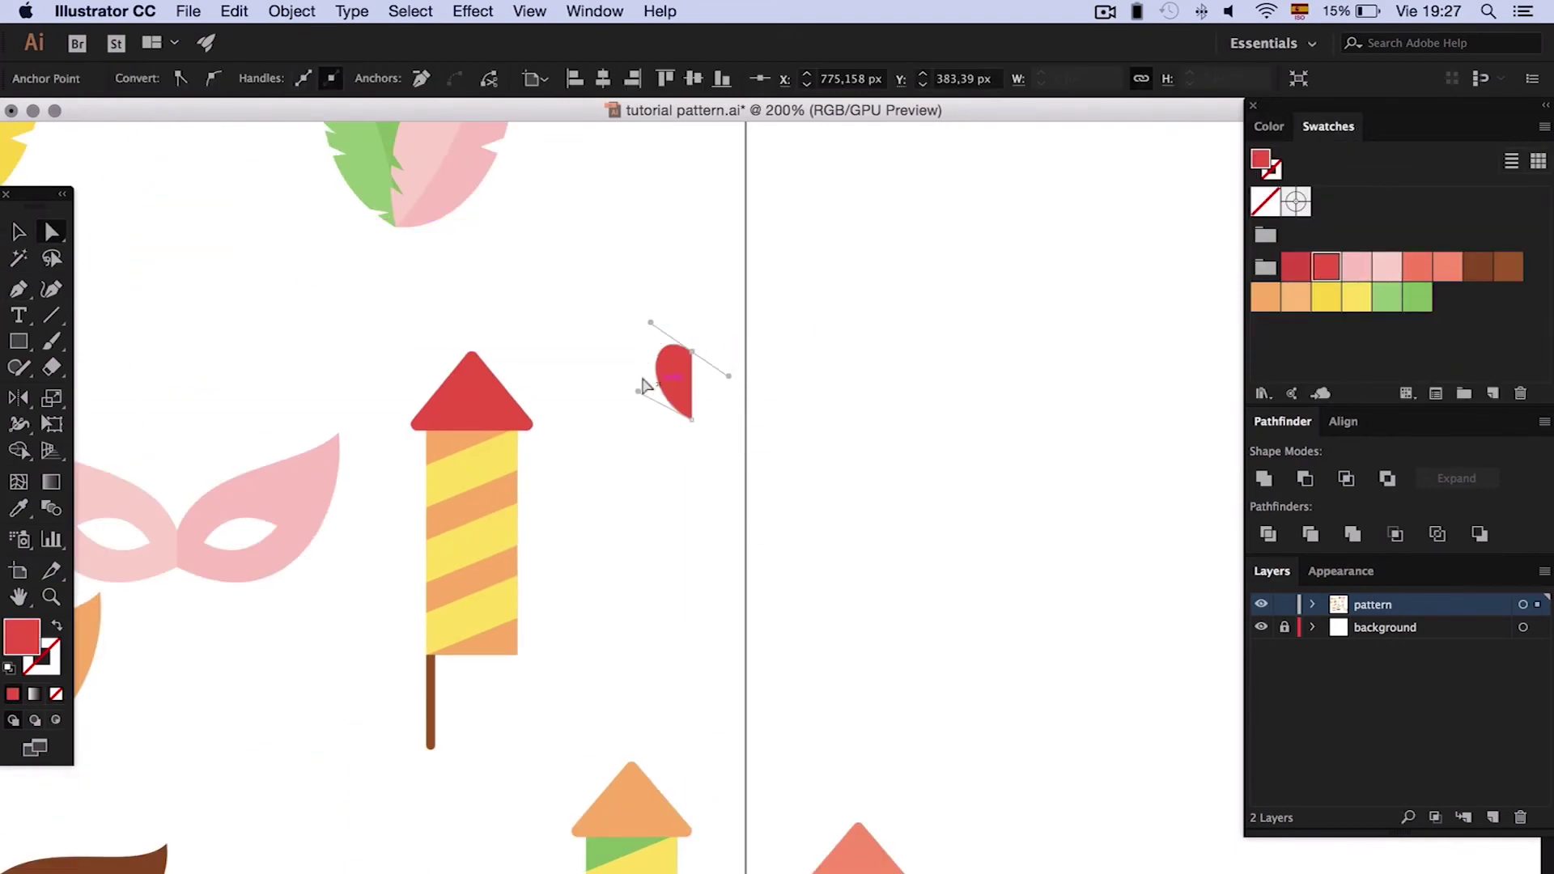
pyautogui.keyDown('super'); pyautogui.click(711, 361); pyautogui.keyUp('super')
pyautogui.click(693, 416)
pyautogui.press('o')
pyautogui.click(691, 381)
pyautogui.moveTo(696, 378)
pyautogui.mouseDown()
pyautogui.moveTo(732, 376)
pyautogui.moveTo(688, 526)
pyautogui.moveTo(712, 378)
pyautogui.mouseUp()
pyautogui.scroll(3, 681, 406)
pyautogui.press('v')
pyautogui.click(681, 406)
# - Duplicate the heart above the original and recolour the copies light pink and coral
pyautogui.click(656, 524)
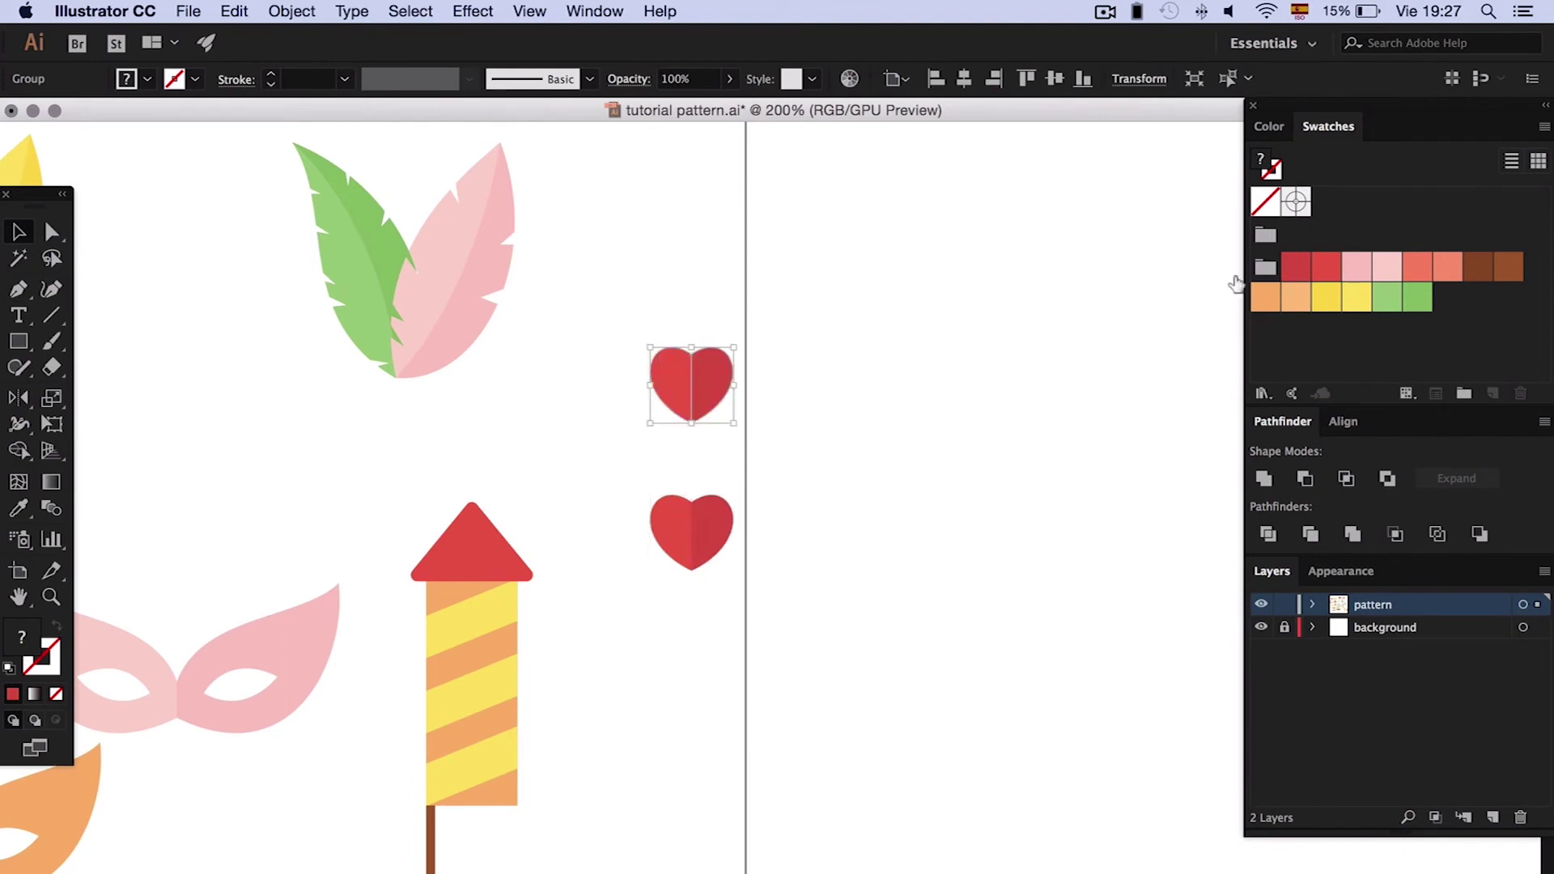
pyautogui.press('a')
pyautogui.click(698, 278)
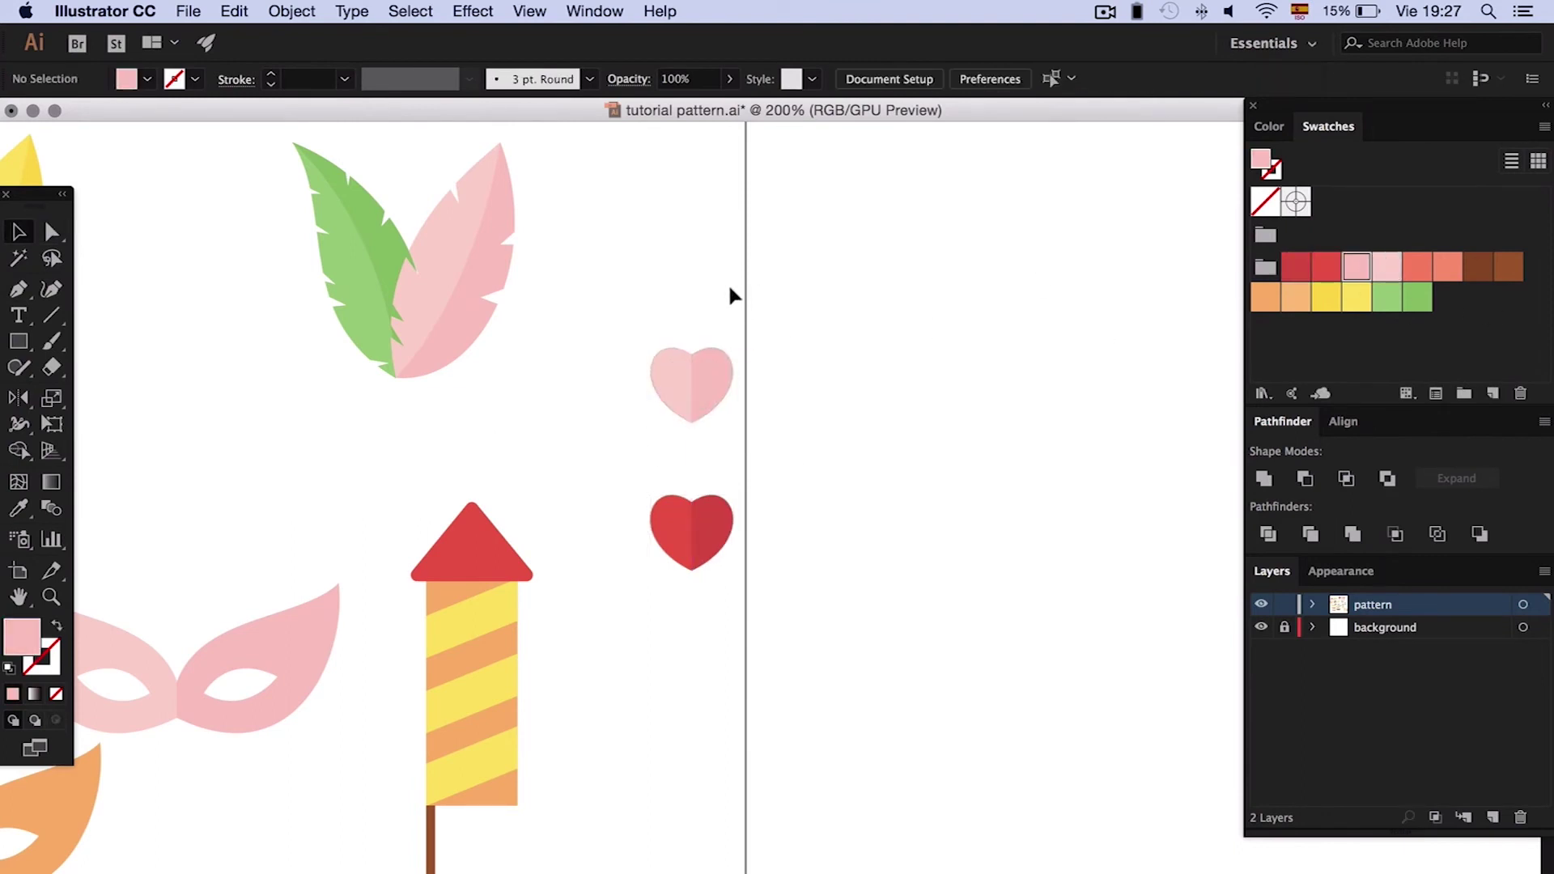
pyautogui.hscroll(3, 730, 296)
pyautogui.moveTo(597, 323); pyautogui.dragTo(721, 405)
pyautogui.click(732, 408)
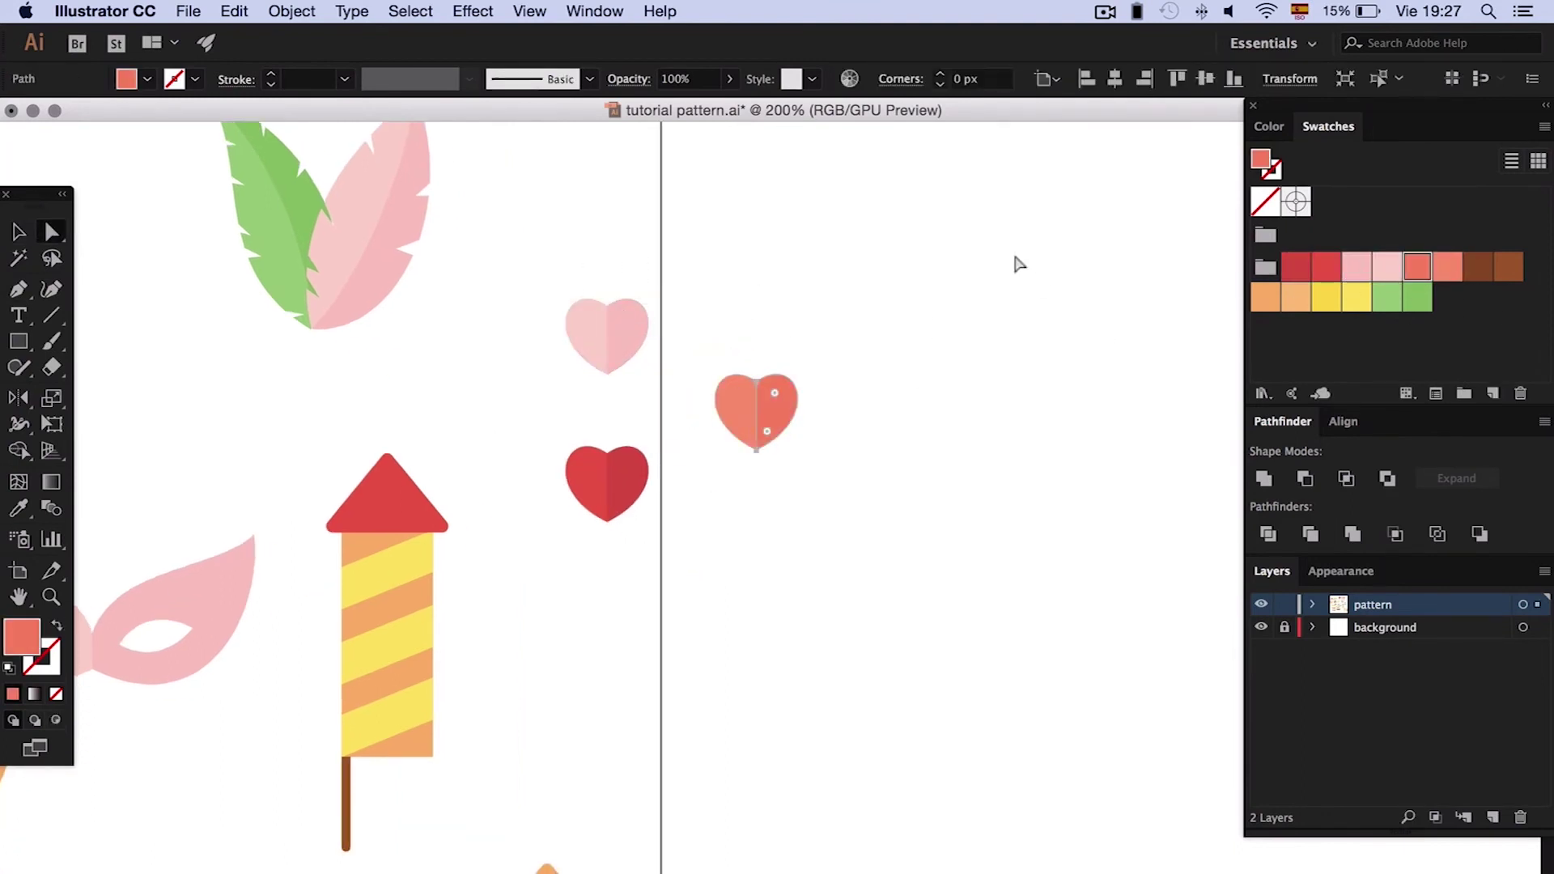
pyautogui.click(979, 248)
pyautogui.press('v')
pyautogui.hscroll(-5, 977, 324)
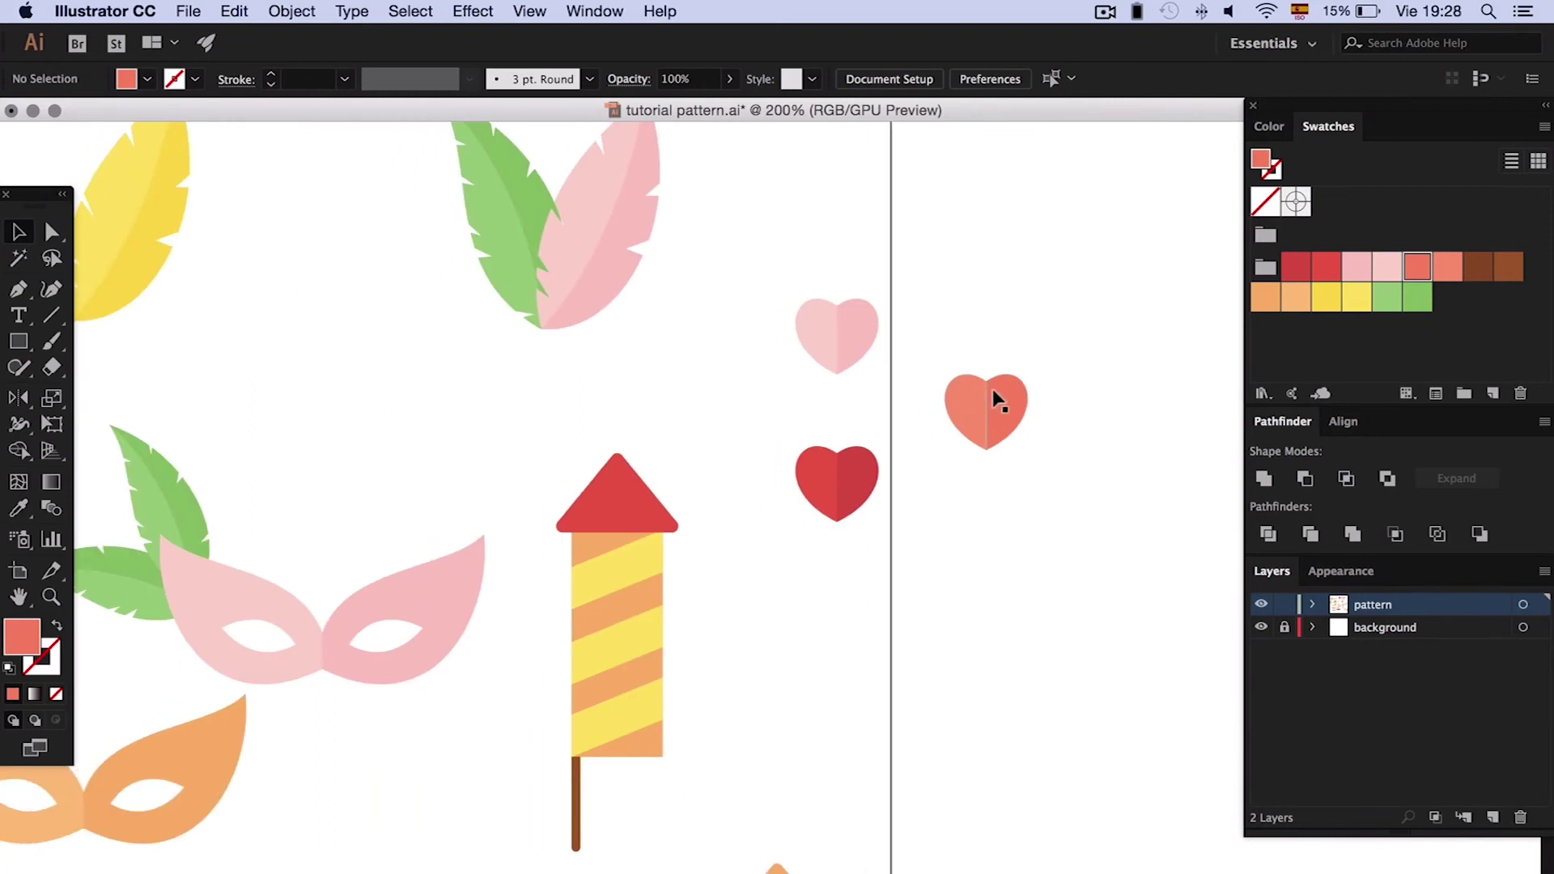
# - Shrink the coral heart slightly and enlarge the light pink heart slightly
pyautogui.click(996, 399)
pyautogui.moveTo(1027, 411); pyautogui.dragTo(1009, 409)
pyautogui.moveTo(872, 295); pyautogui.dragTo(889, 286)
pyautogui.click(973, 275)
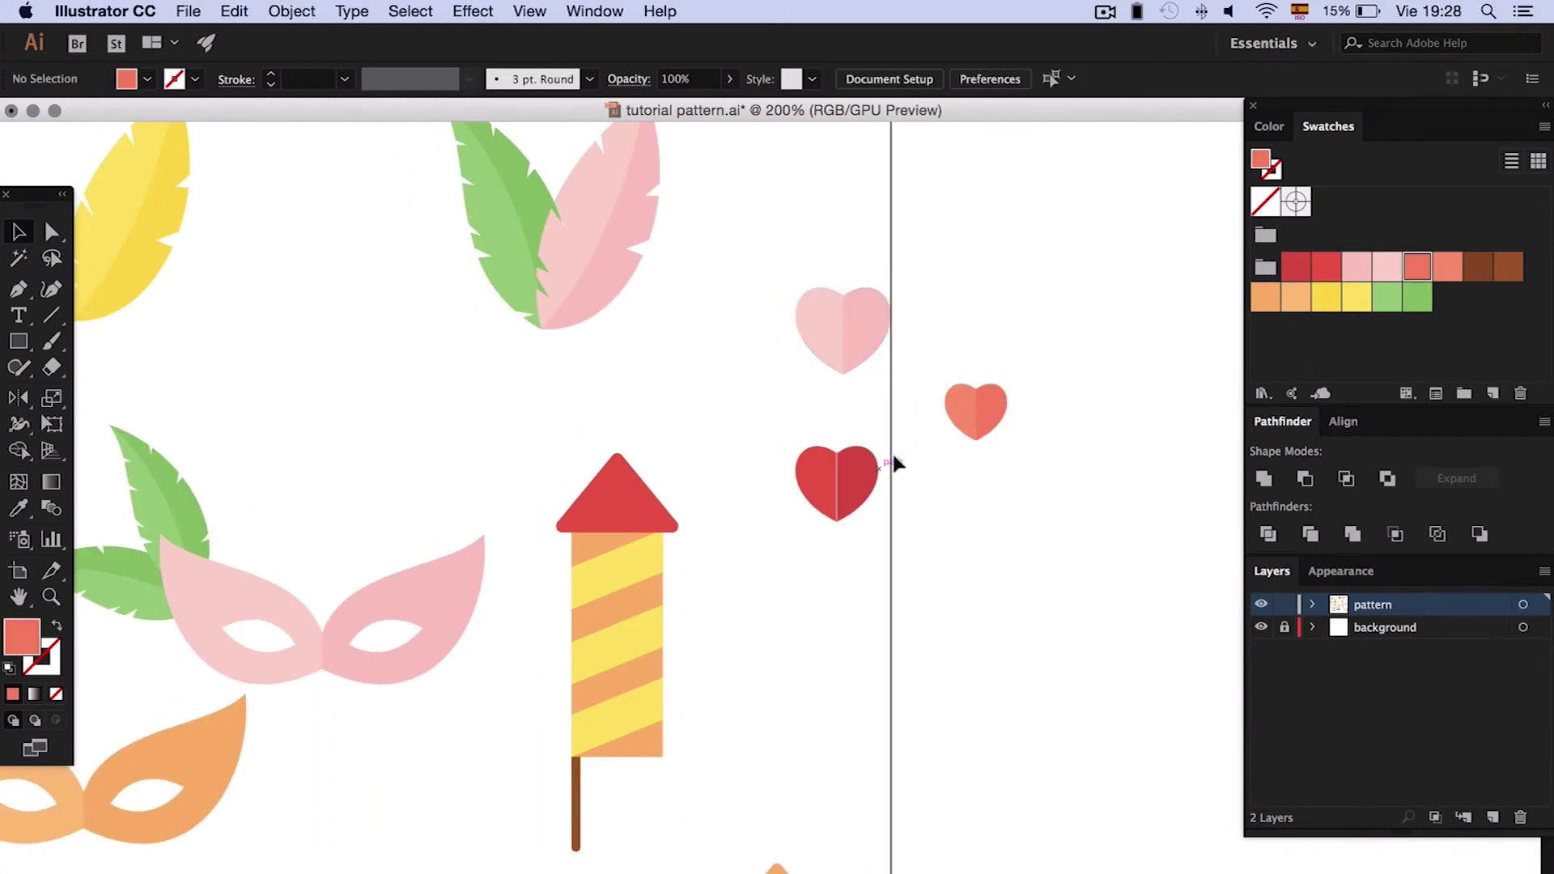
# - Place a heart copy lower right and match its colours to the red heart with the Eyedropper
pyautogui.moveTo(951, 623); pyautogui.dragTo(1044, 527)
pyautogui.click(971, 576)
pyautogui.press('i')
pyautogui.click(814, 477)
pyautogui.click(857, 481)
# - Add a smaller heart copy and delete its red half over the orange heart
pyautogui.press('v')
pyautogui.press('super+v')
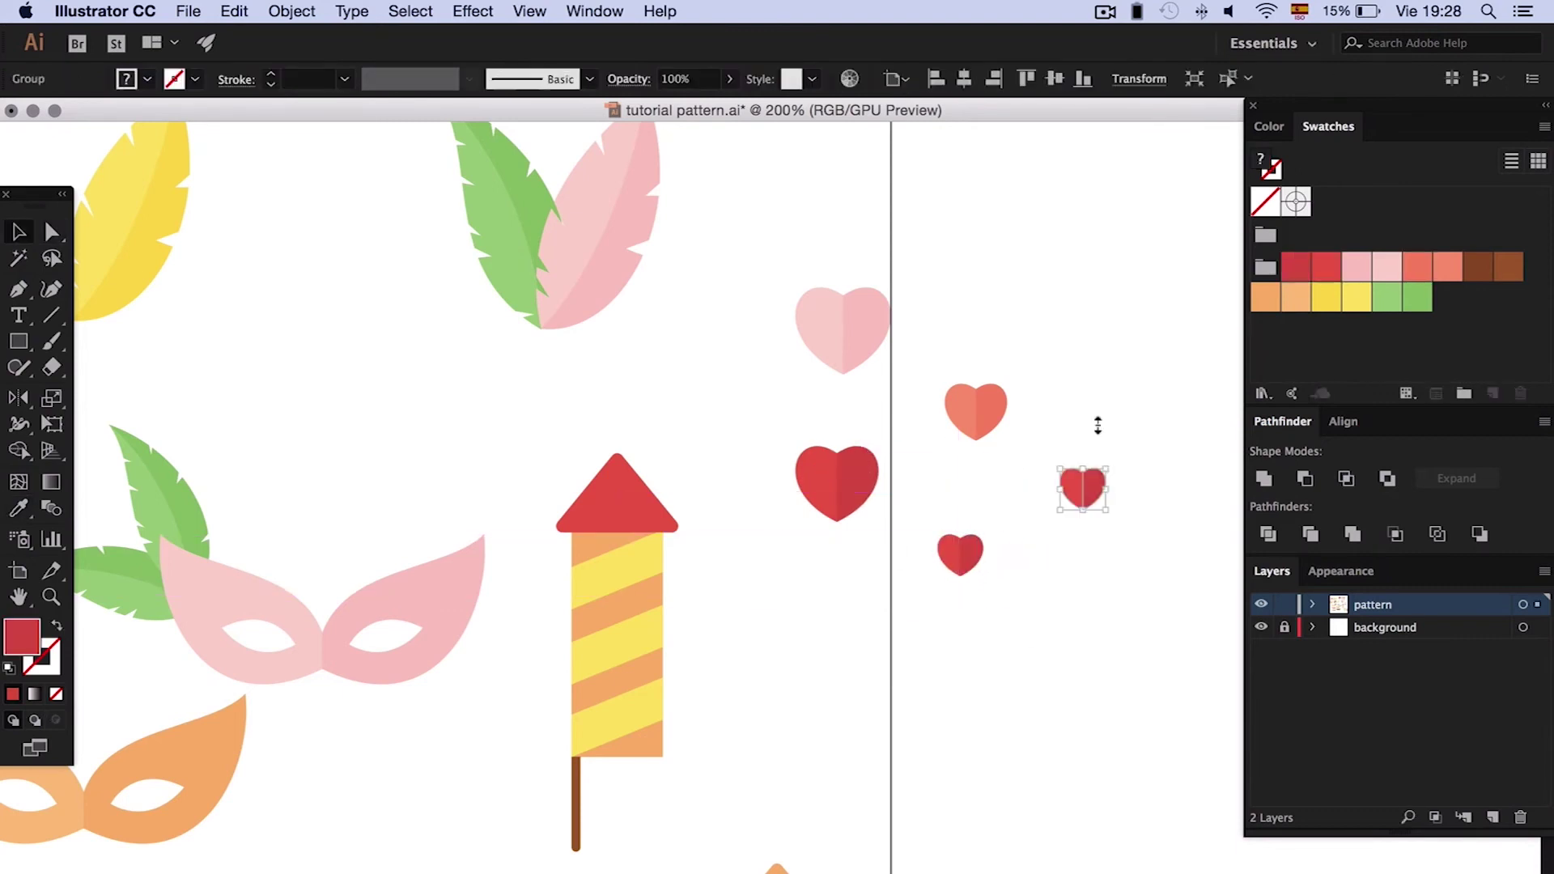
pyautogui.press('a')
pyautogui.press('Delete')
pyautogui.press('v')
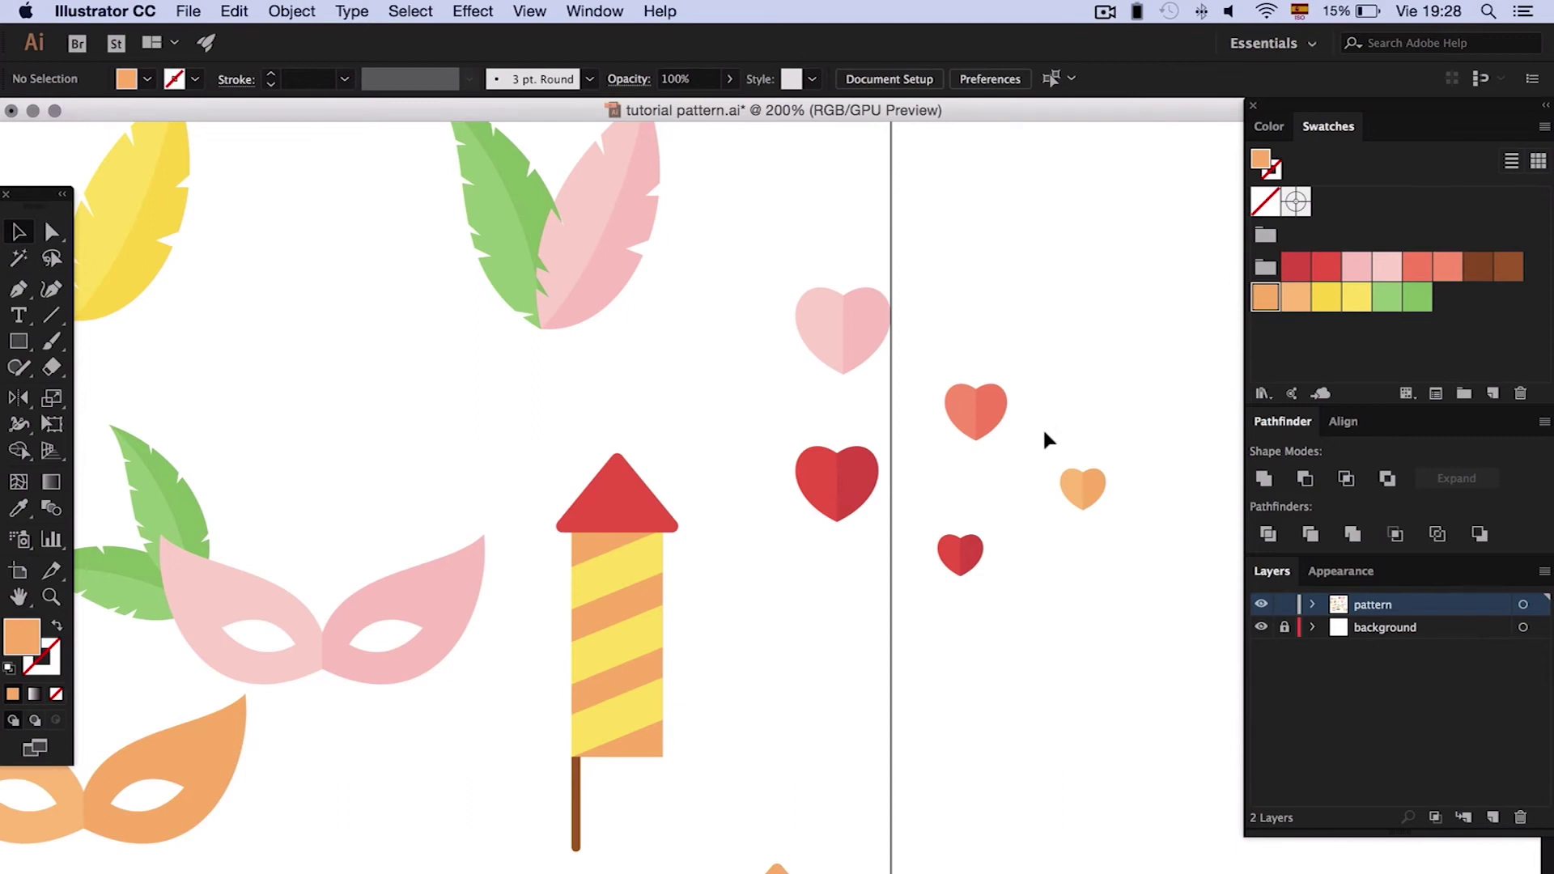
# - Draw short curved squiggles with the Pen, thicken the orange one's stroke and adjust an anchor
pyautogui.press('p')
pyautogui.hscroll(2, 1042, 426)
pyautogui.moveTo(1024, 271)
pyautogui.mouseDown()
pyautogui.moveTo(1009, 282)
pyautogui.moveTo(1009, 339)
pyautogui.mouseUp()
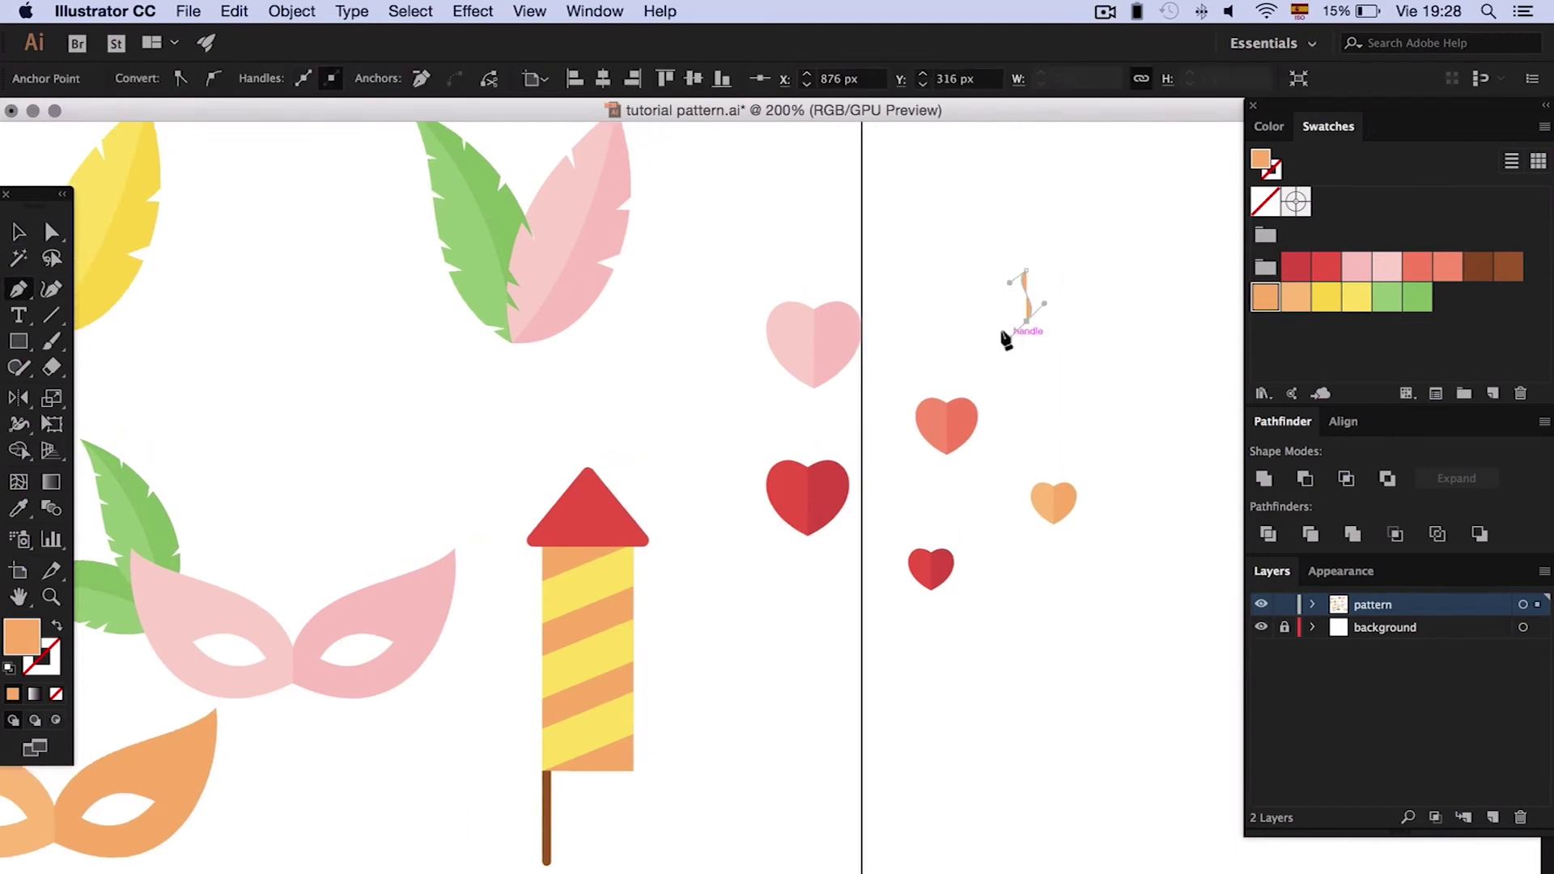
pyautogui.click(58, 622)
pyautogui.press('v')
pyautogui.hscroll(3, 874, 324)
pyautogui.click(874, 324)
pyautogui.press('super+equal')
pyautogui.click(735, 476)
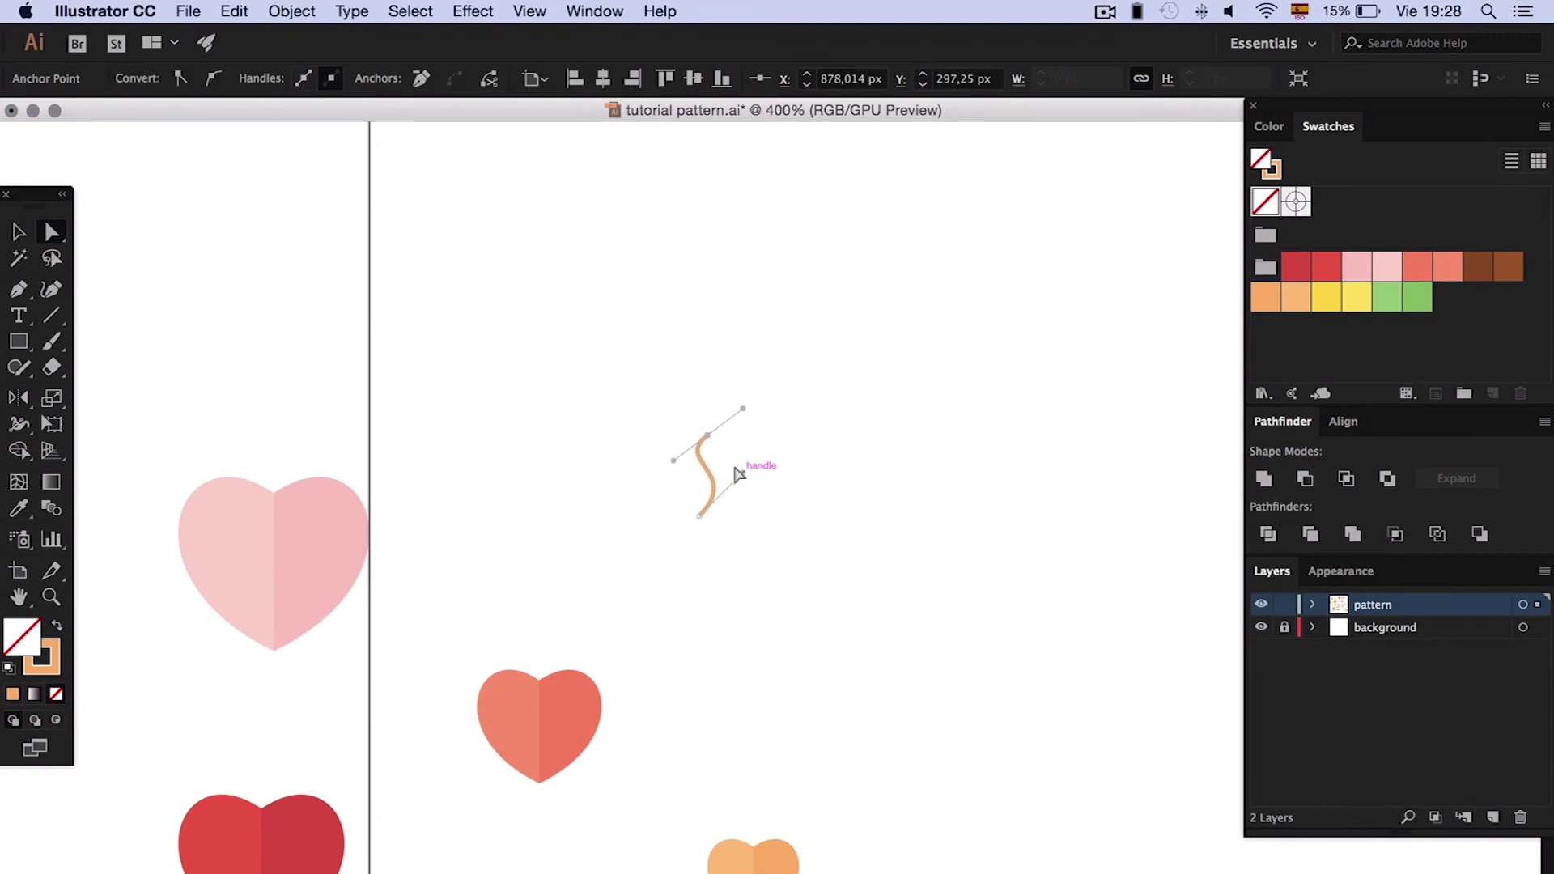
pyautogui.click(766, 391)
pyautogui.click(702, 477)
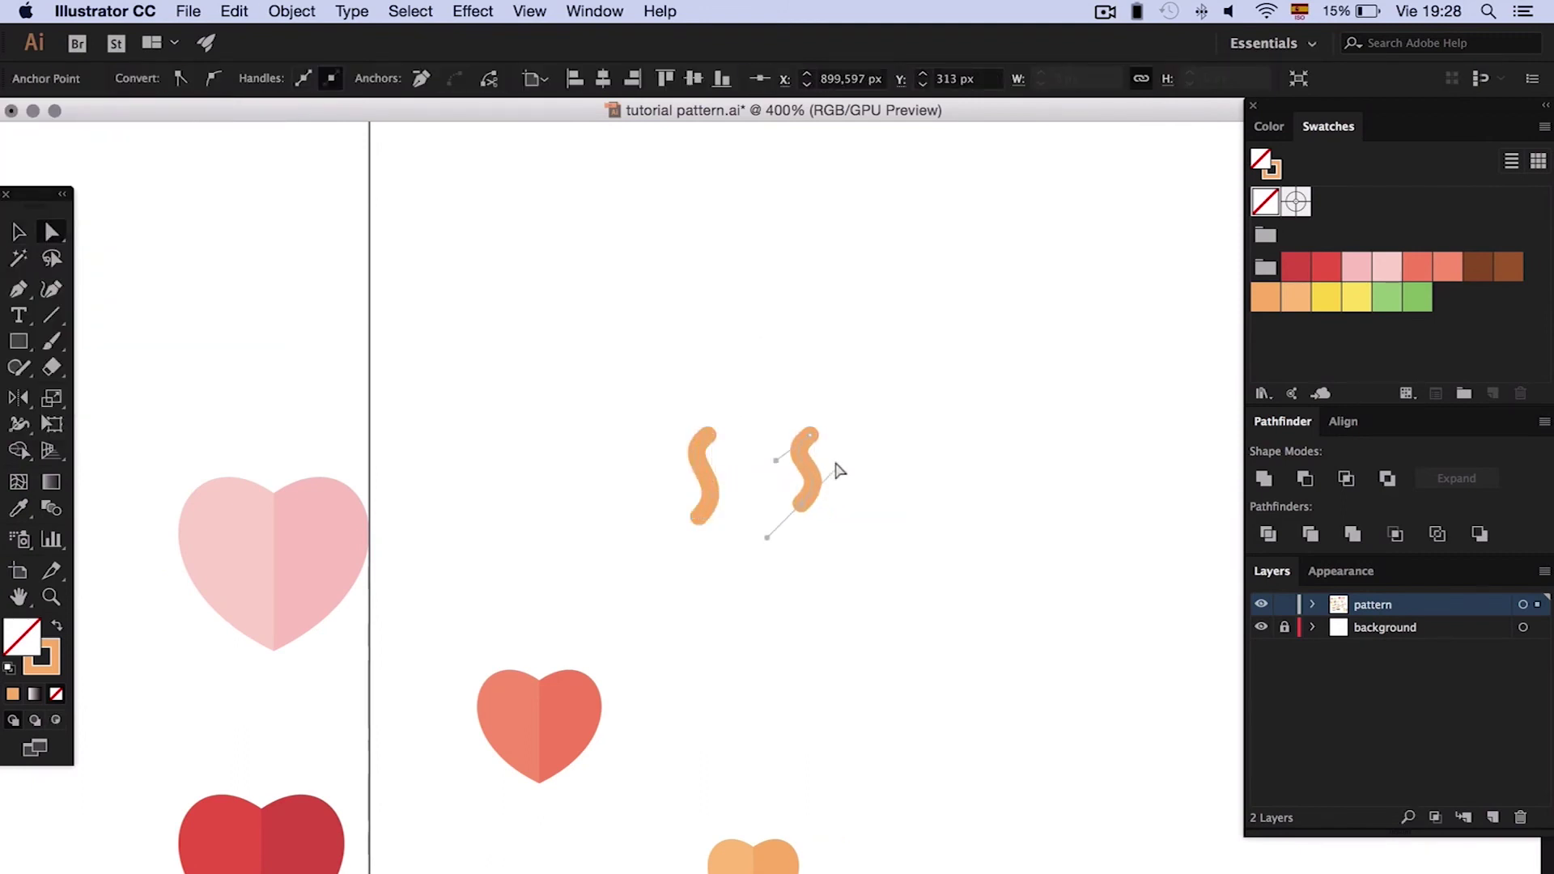
pyautogui.click(891, 415)
pyautogui.hscroll(2, 891, 416)
# - Draw a small filled coral dot above the squiggles
pyautogui.press('l')
pyautogui.moveTo(669, 372); pyautogui.dragTo(696, 399)
pyautogui.click(54, 627)
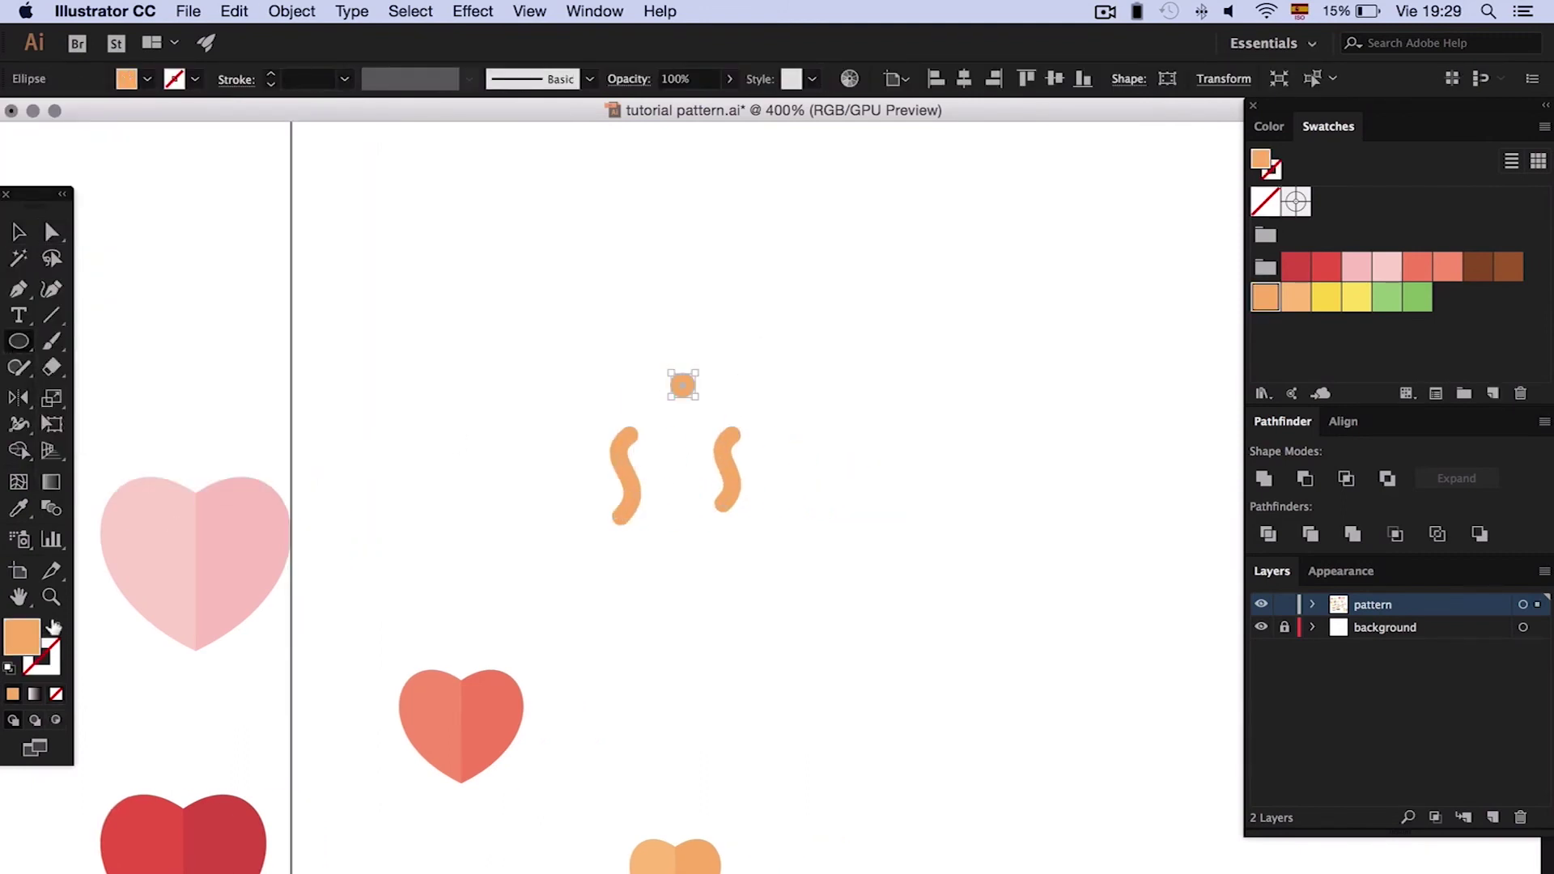
pyautogui.click(1417, 265)
# - Expand the left squiggle's stroke into a coral shape, then add green and pink dot copies
pyautogui.click(625, 476)
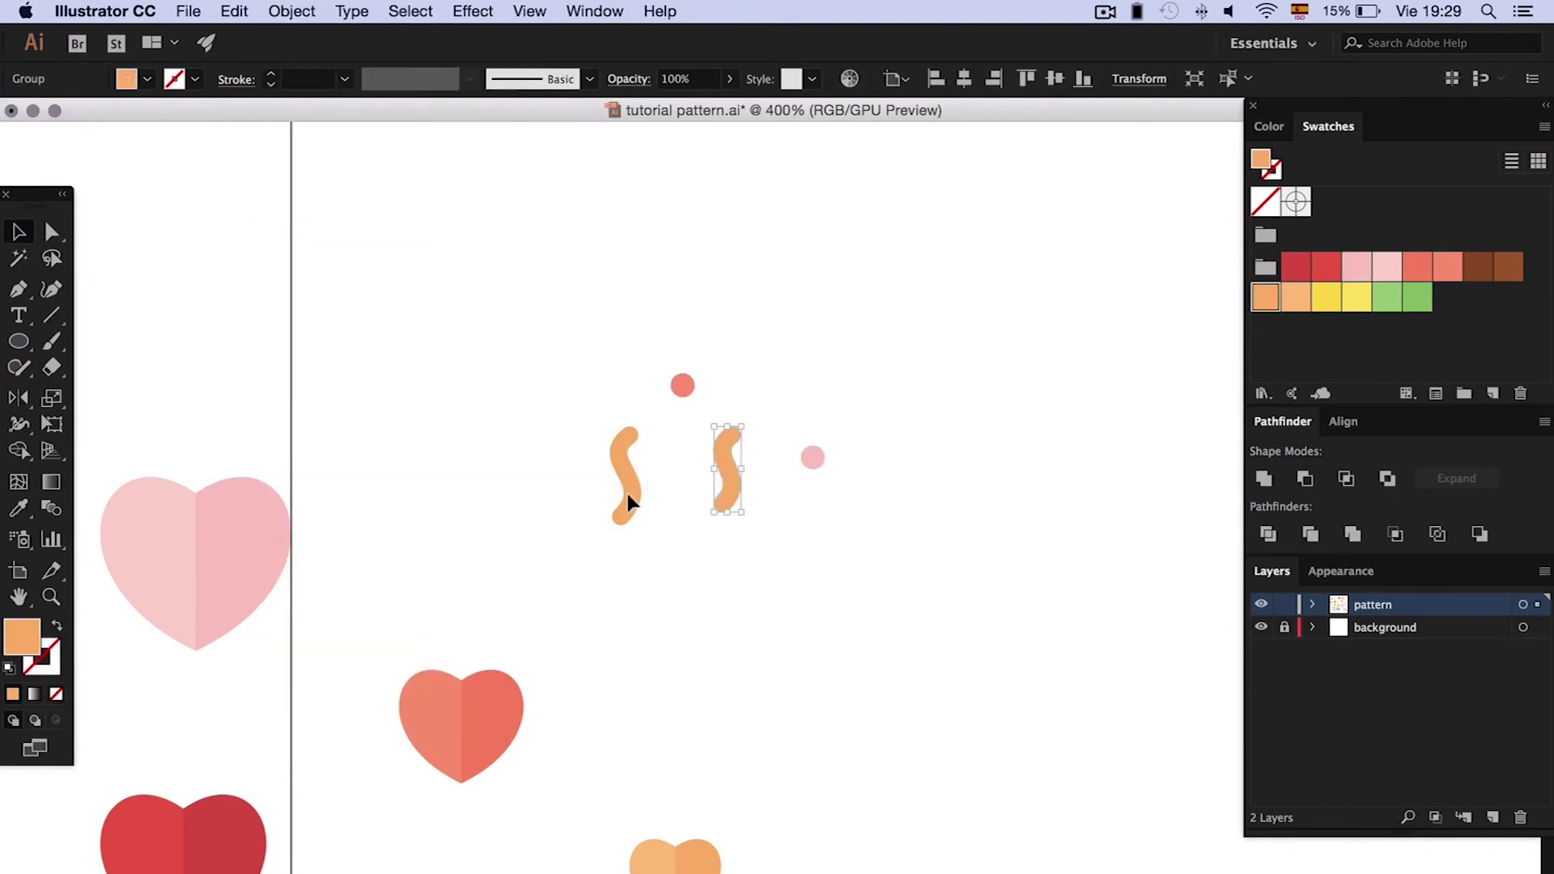
pyautogui.click(306, 11)
pyautogui.click(285, 226)
pyautogui.click(871, 619)
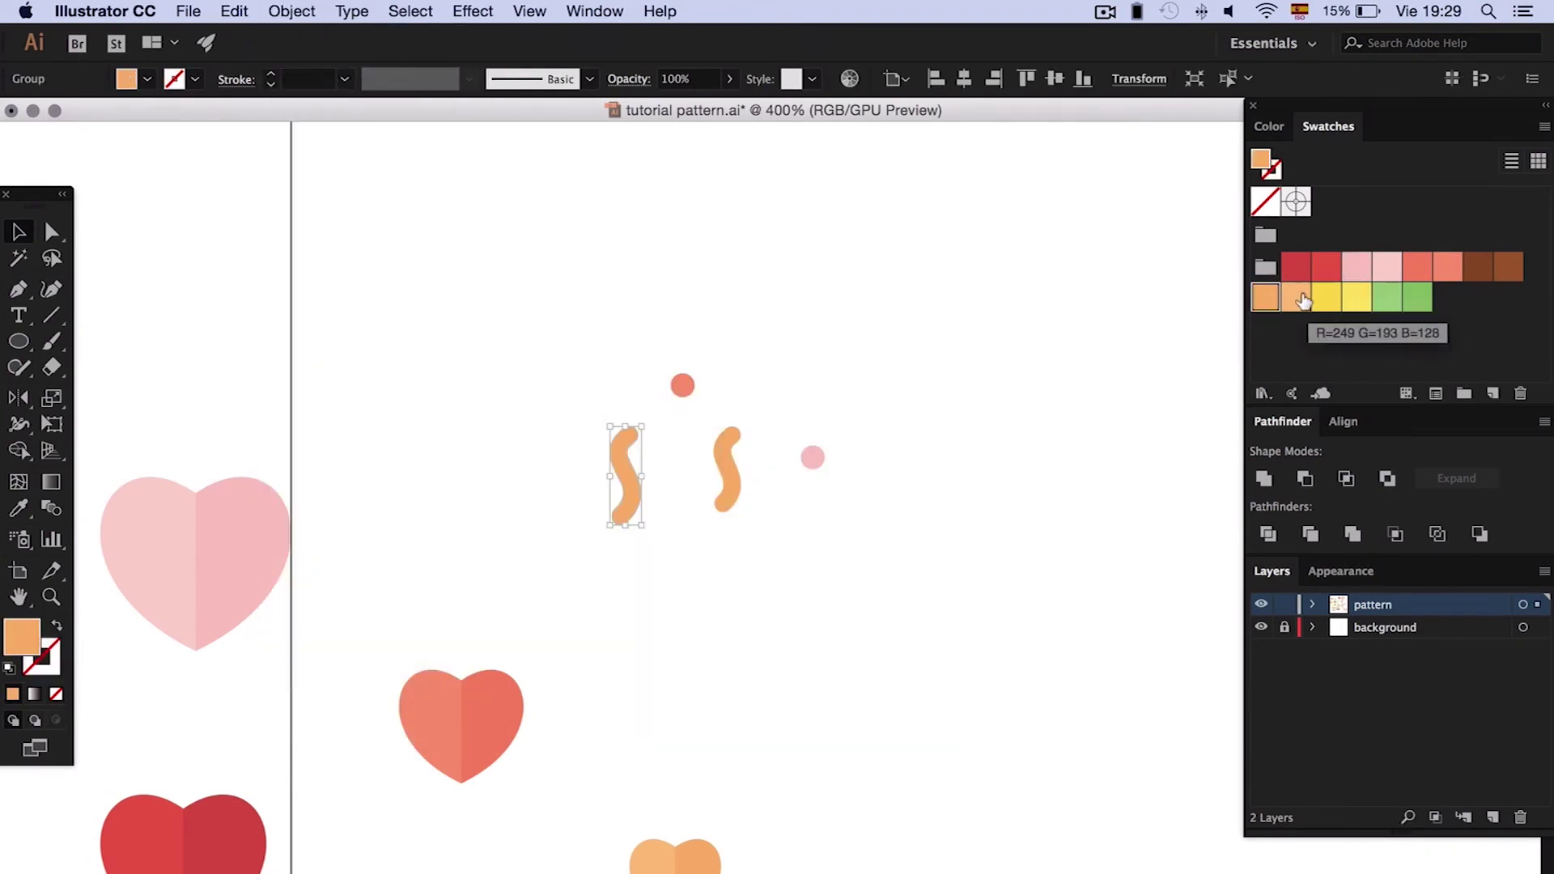
pyautogui.click(1417, 265)
pyautogui.moveTo(682, 385); pyautogui.dragTo(801, 361)
pyautogui.click(1387, 297)
pyautogui.moveTo(812, 457); pyautogui.dragTo(781, 536)
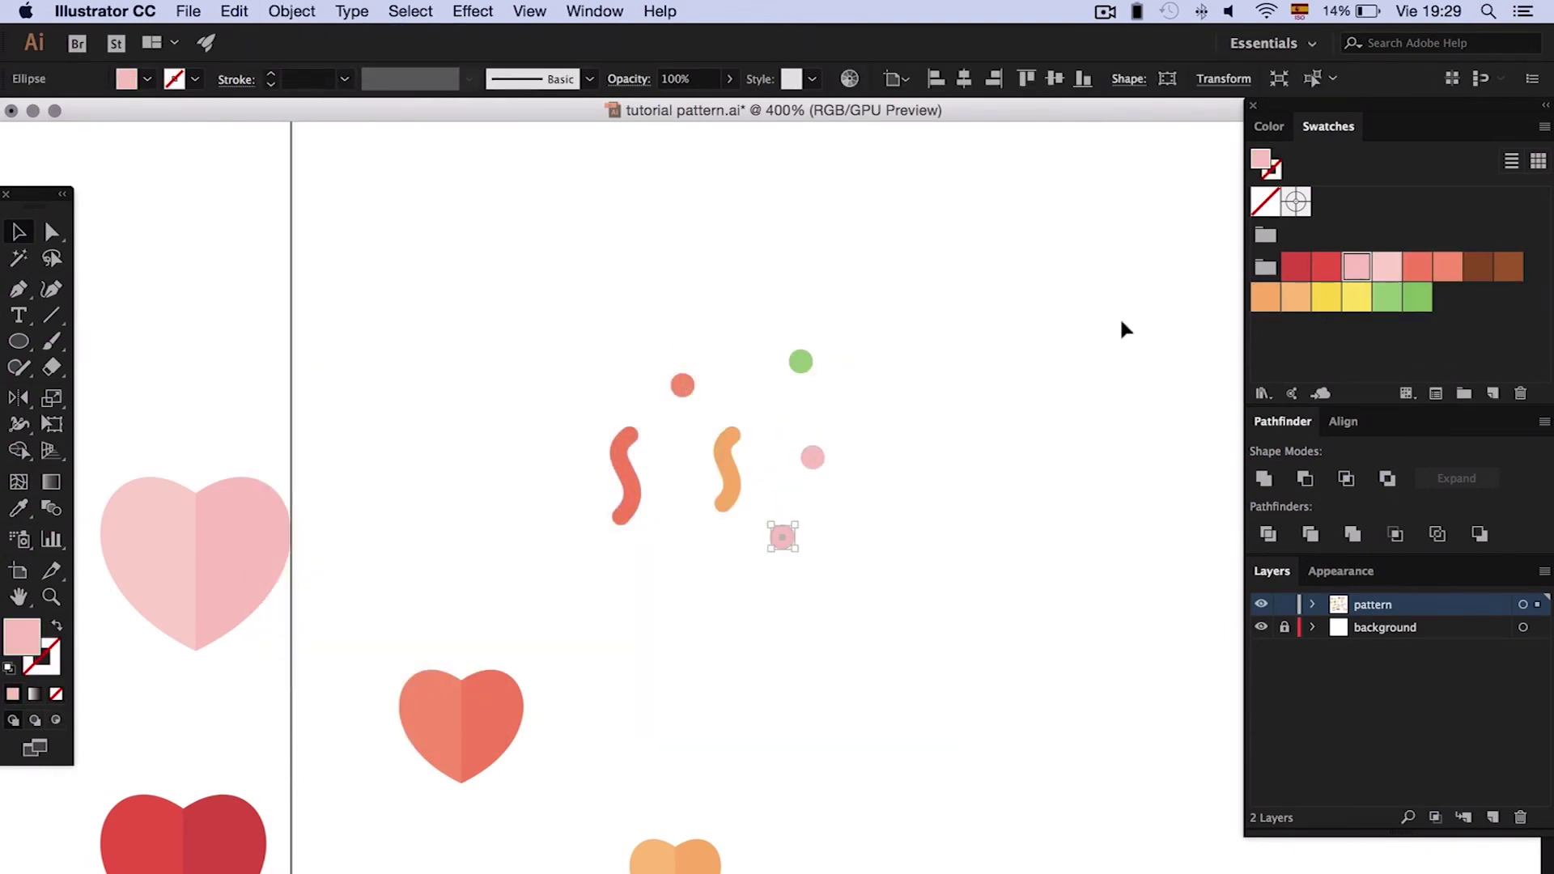
# - Draw a yellow star plus smaller orange and brown stars around it
pyautogui.click(751, 416)
pyautogui.moveTo(18, 340); pyautogui.dragTo(89, 455)
pyautogui.moveTo(459, 433); pyautogui.dragTo(462, 393)
pyautogui.press('super+shift+a')
pyautogui.moveTo(569, 293); pyautogui.dragTo(595, 285)
pyautogui.moveTo(557, 550)
pyautogui.mouseDown()
pyautogui.moveTo(595, 562)
pyautogui.moveTo(586, 526)
pyautogui.moveTo(509, 550)
pyautogui.mouseUp()
pyautogui.click(1265, 297)
# - Rotate a small squiggle copy slightly
pyautogui.press('super+shift+a')
pyautogui.click(626, 476)
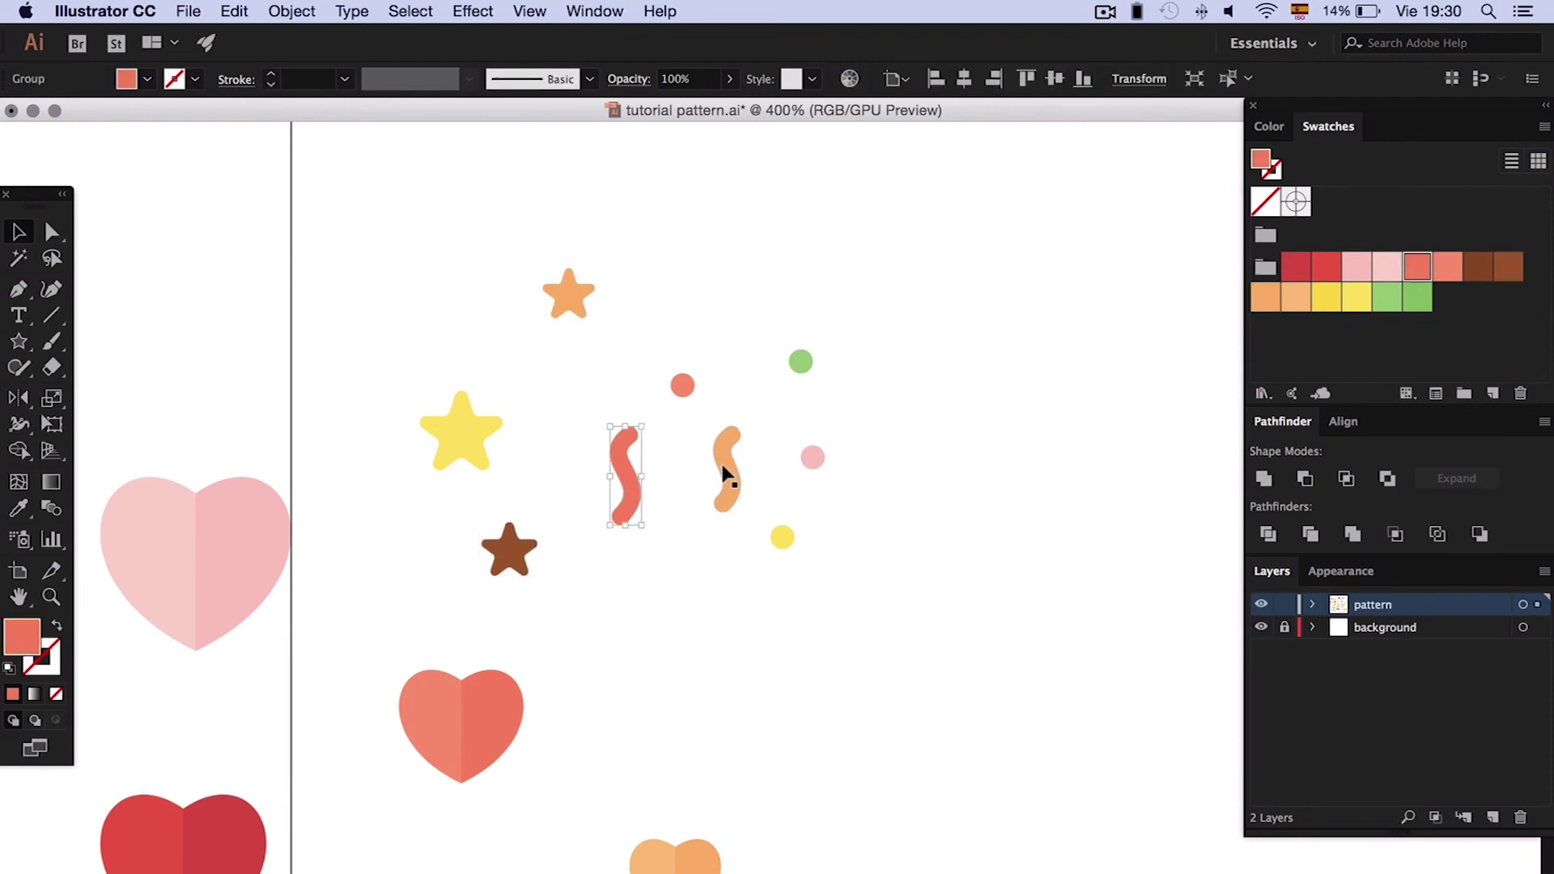
pyautogui.keyDown('shift'); pyautogui.click(727, 469); pyautogui.keyUp('shift')
pyautogui.moveTo(665, 503); pyautogui.dragTo(623, 526)
# - Move the yellow flag top-left, then place the tilted red balloon, yellow feather and red flag along the top
pyautogui.press('super+1')
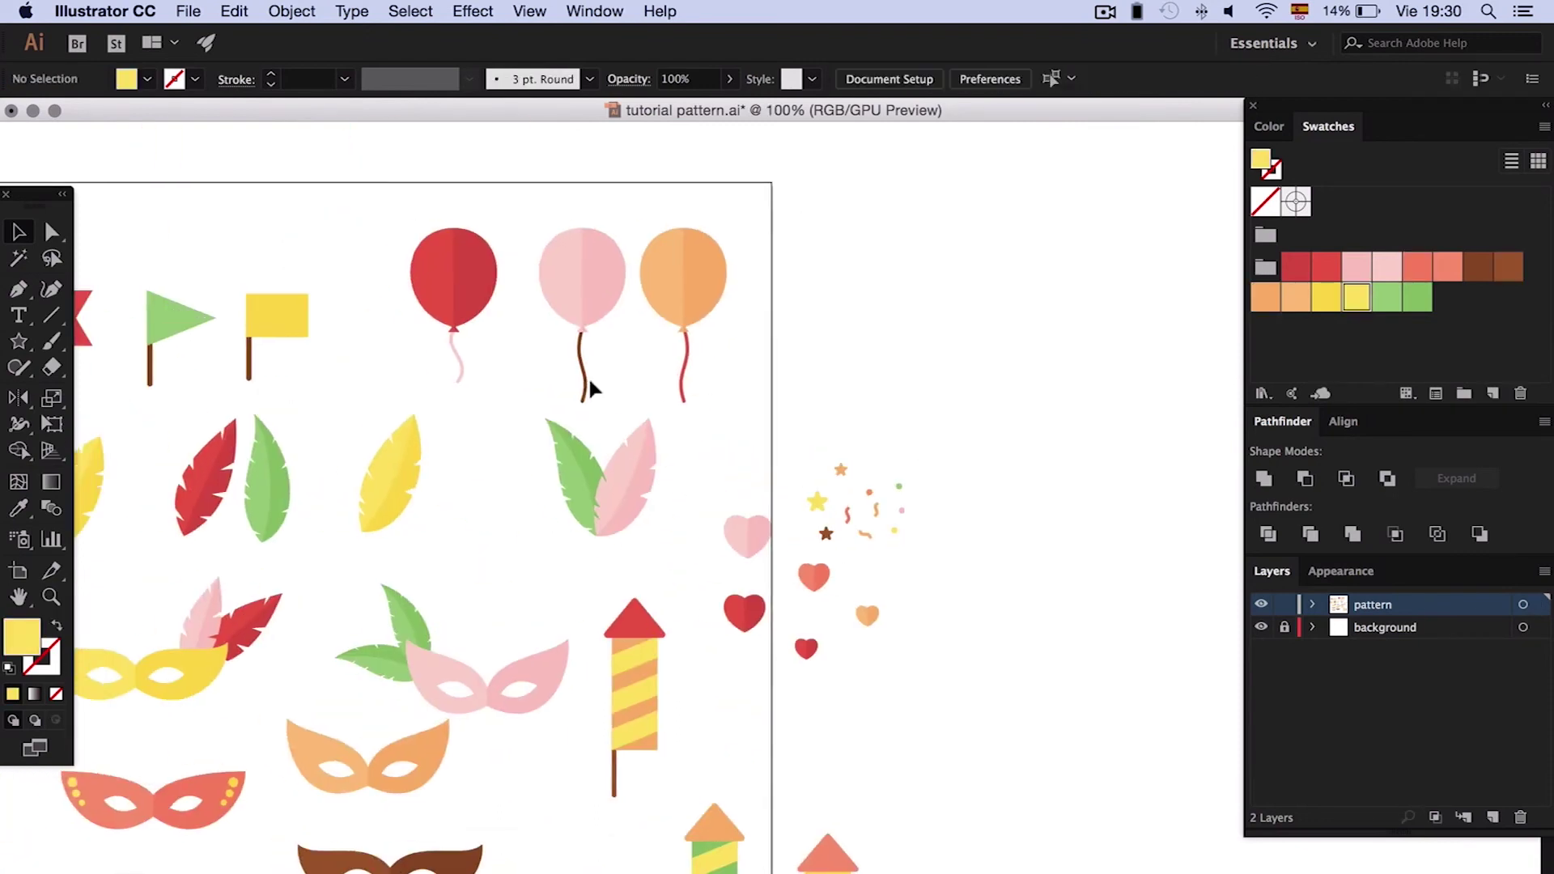
pyautogui.hscroll(-5, 589, 375)
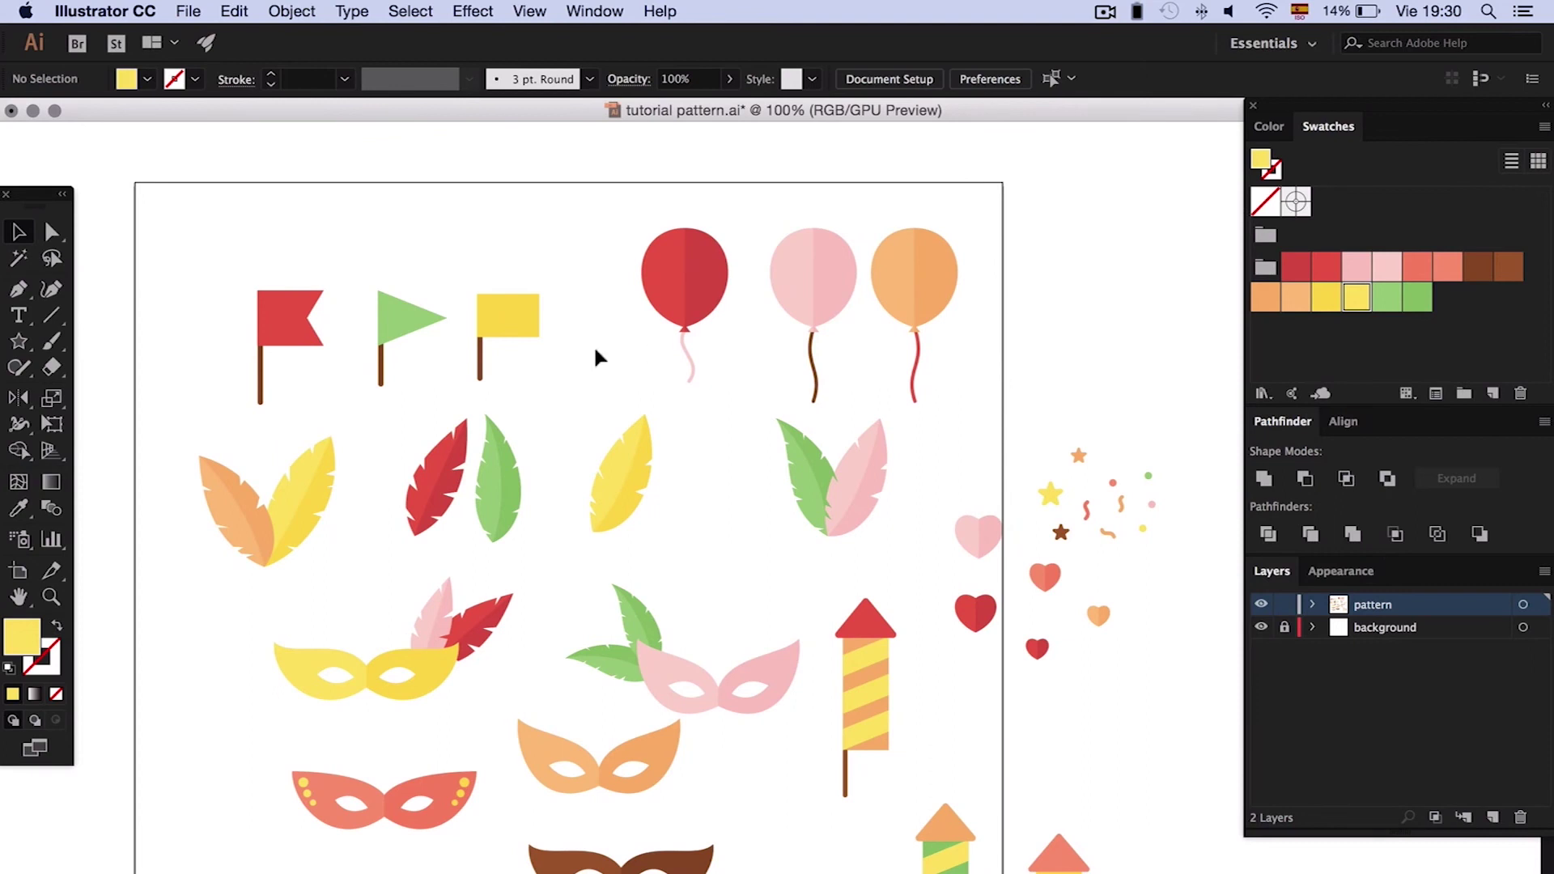
pyautogui.moveTo(539, 323); pyautogui.dragTo(257, 174)
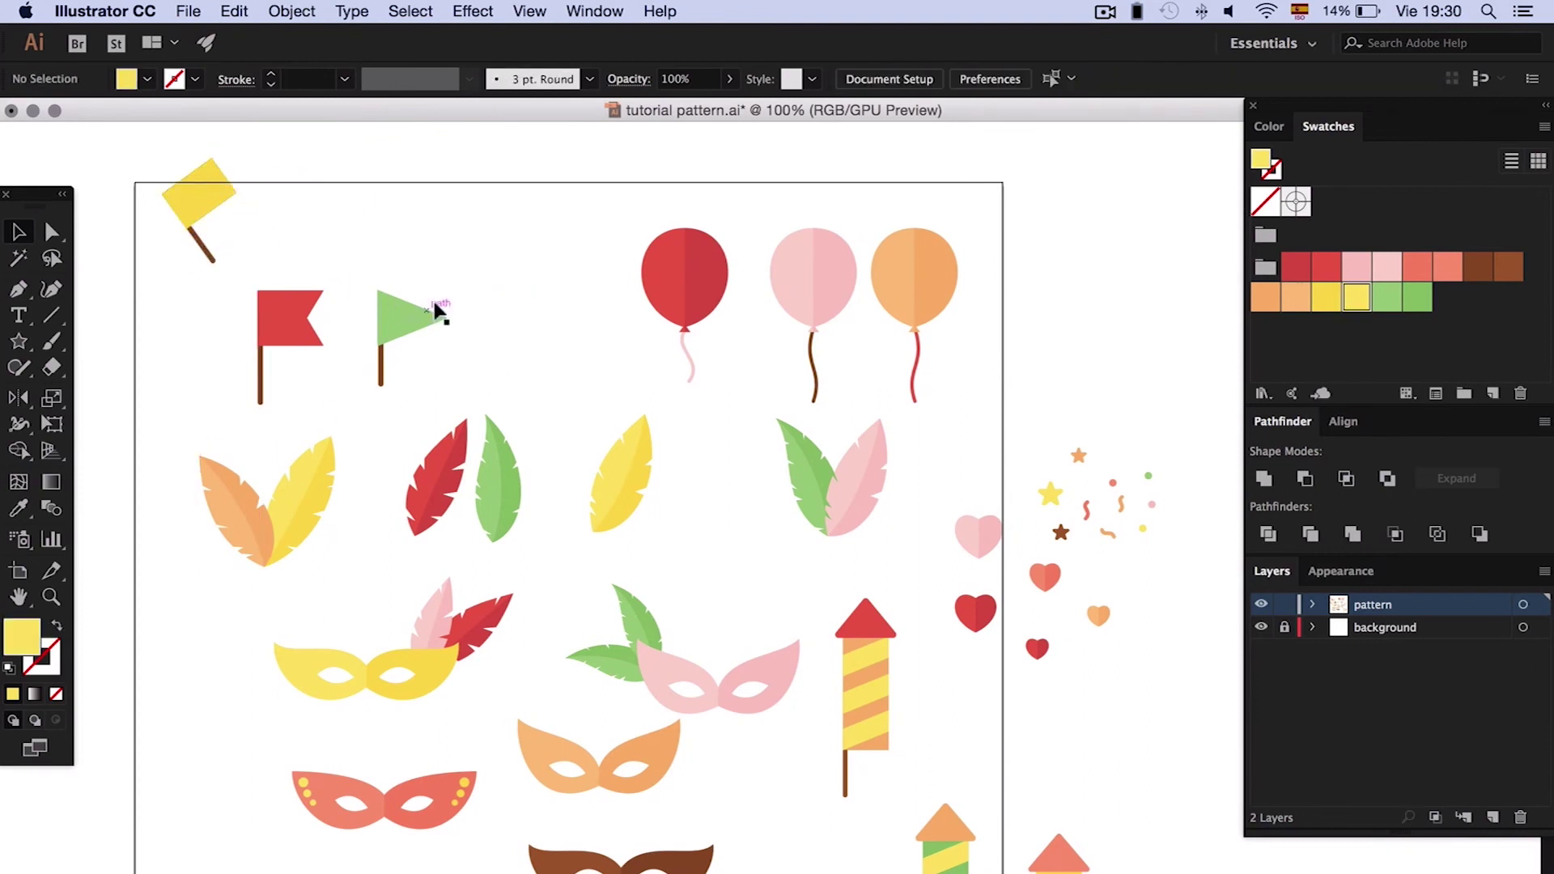
pyautogui.click(704, 336)
pyautogui.moveTo(704, 337); pyautogui.dragTo(356, 277)
pyautogui.moveTo(352, 162); pyautogui.dragTo(394, 212)
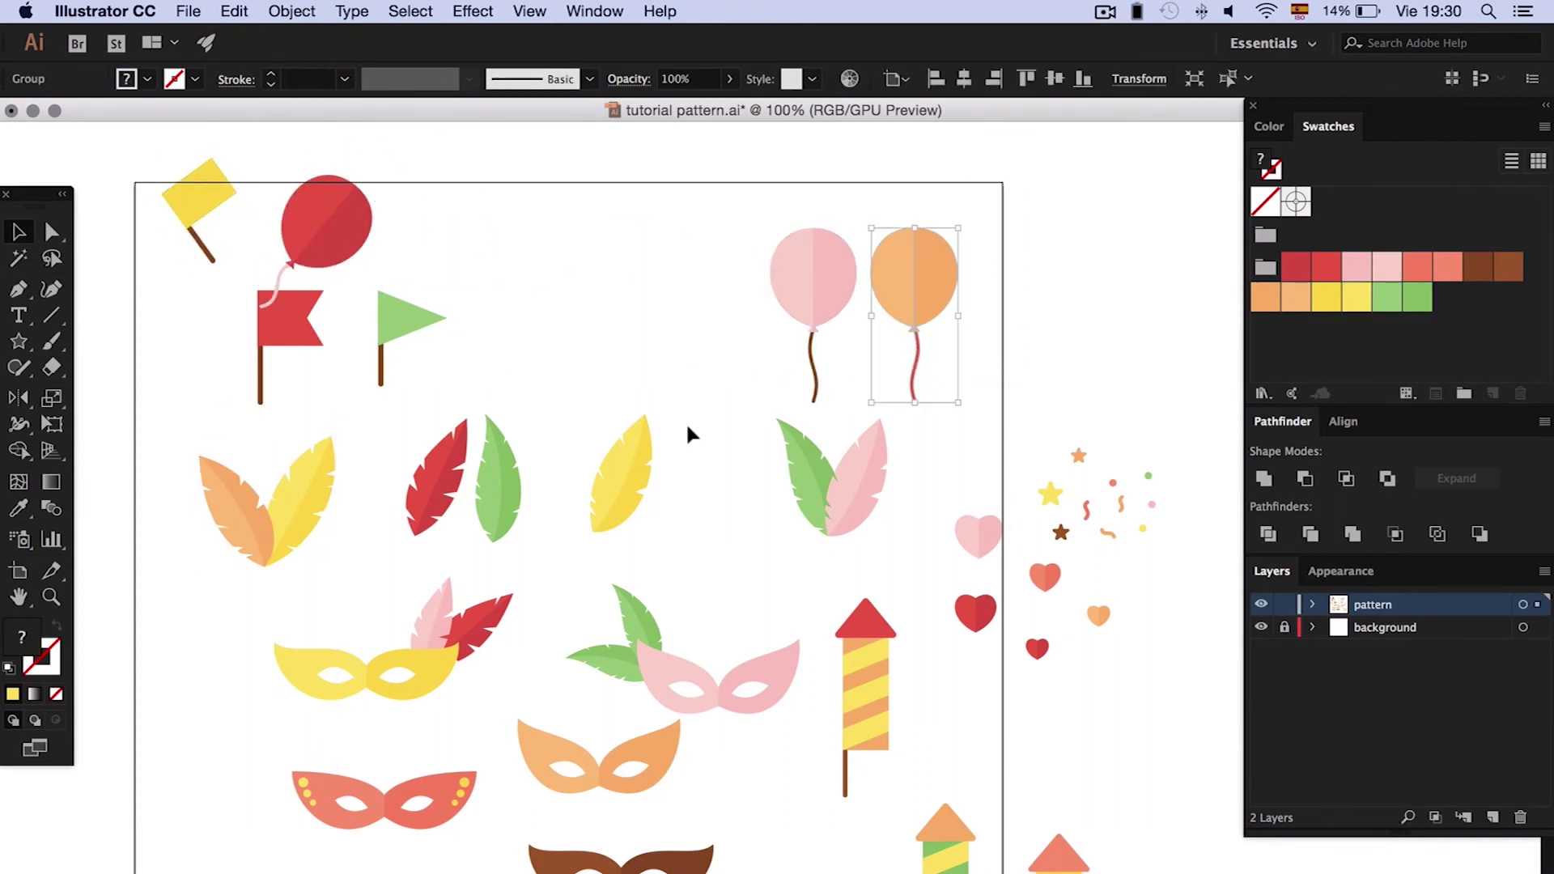
pyautogui.moveTo(621, 473); pyautogui.dragTo(465, 194)
pyautogui.moveTo(495, 247); pyautogui.dragTo(477, 261)
pyautogui.moveTo(288, 323); pyautogui.dragTo(678, 454)
# - Put the feathered pink mask, green flag and diagonal striped rocket on the top edge, and tilt the pink balloon about 34 degrees
pyautogui.click(640, 588)
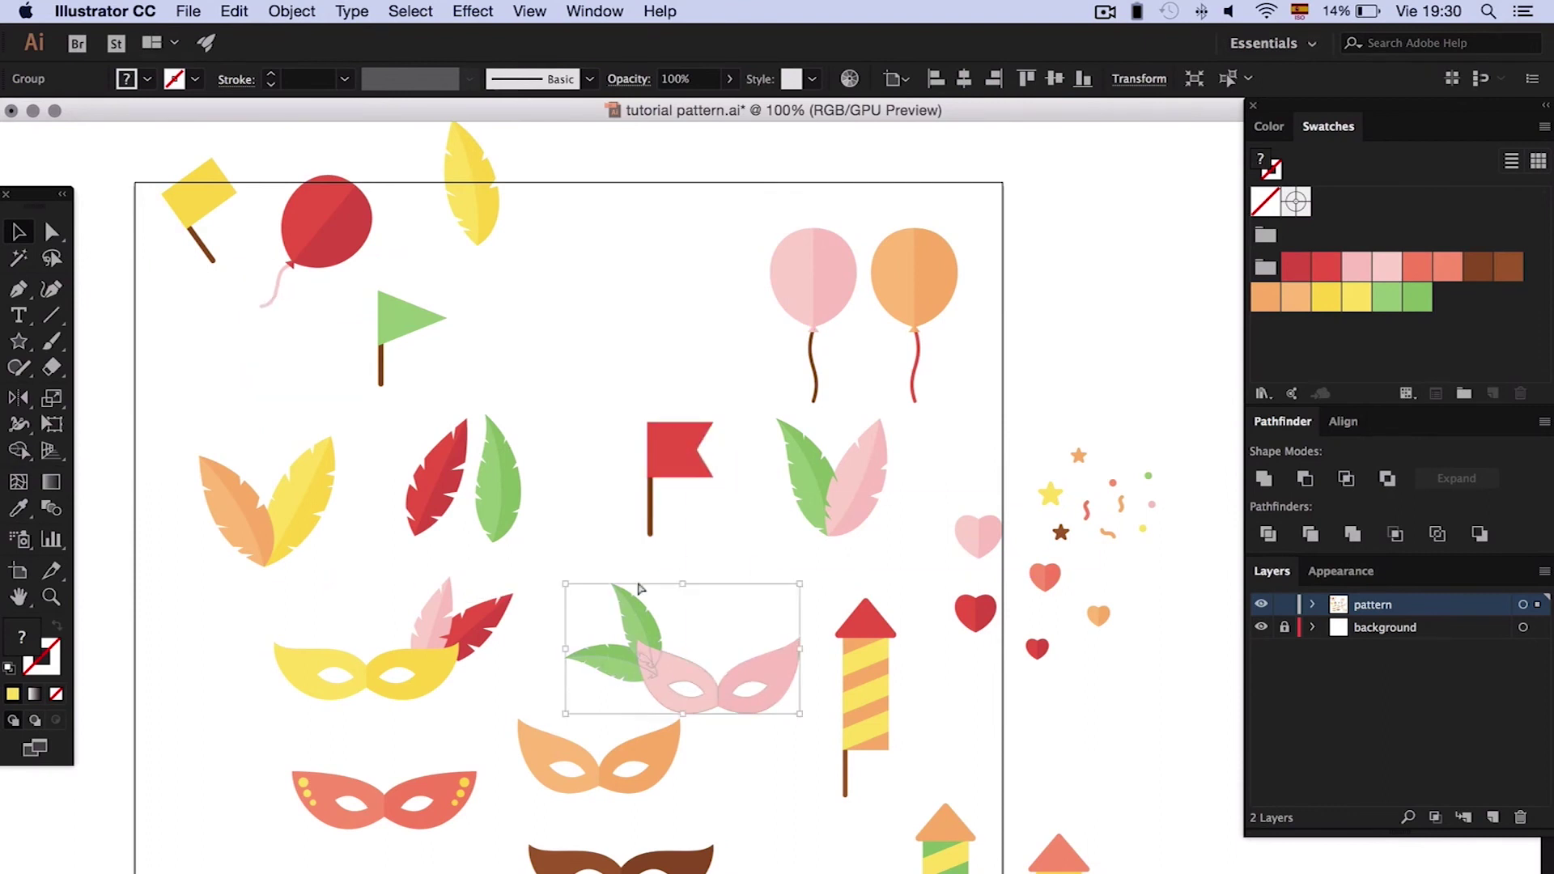
pyautogui.moveTo(639, 588); pyautogui.dragTo(628, 159)
pyautogui.moveTo(744, 194); pyautogui.dragTo(498, 264)
pyautogui.moveTo(378, 322); pyautogui.dragTo(649, 189)
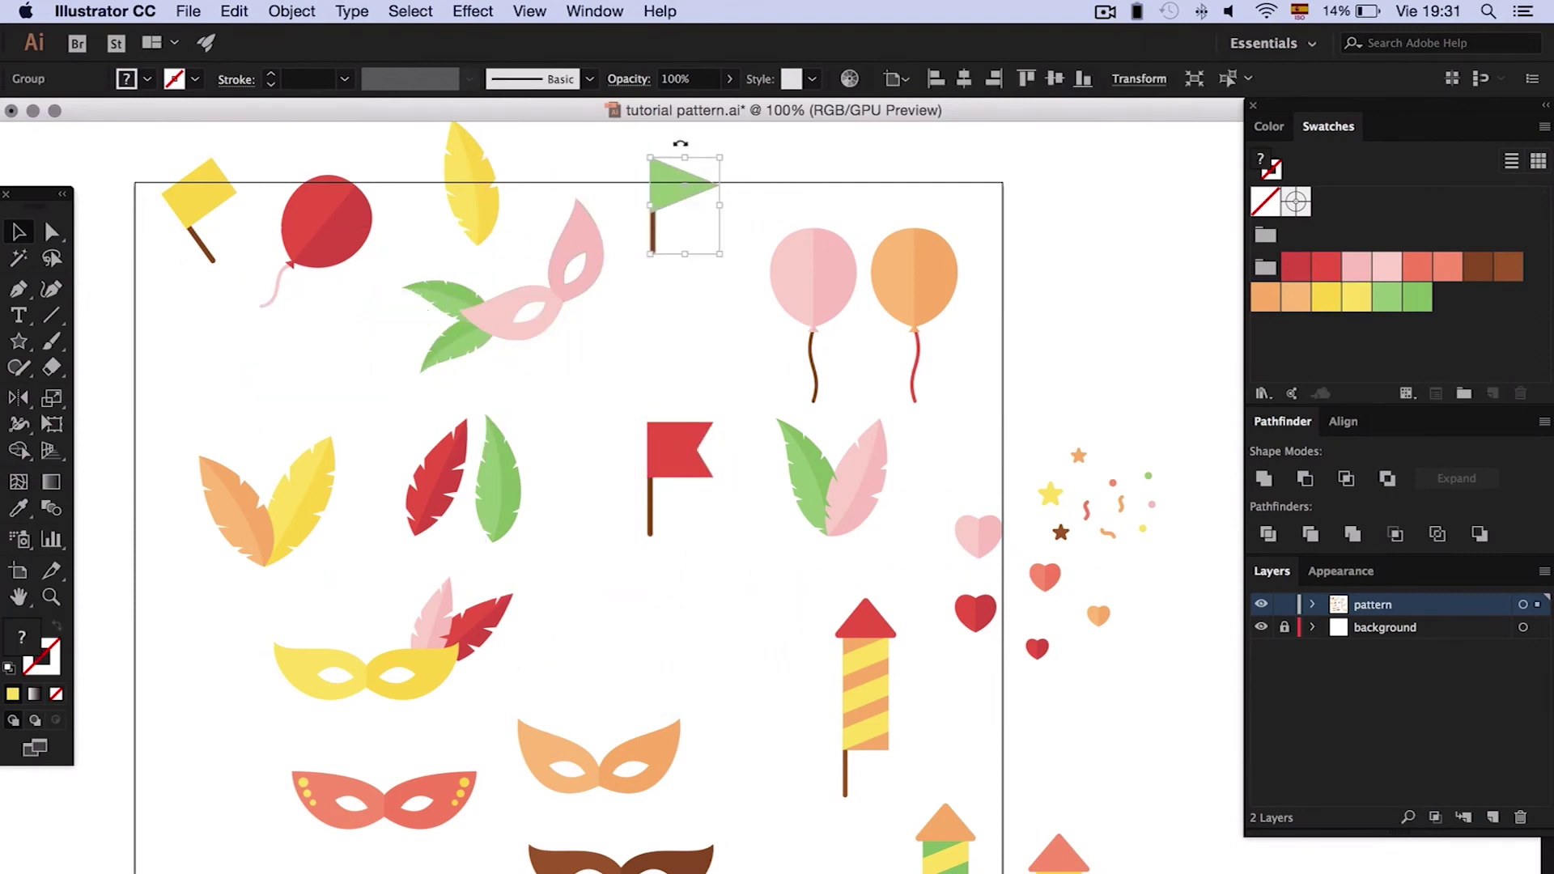
pyautogui.moveTo(850, 657); pyautogui.dragTo(805, 194)
pyautogui.moveTo(821, 134); pyautogui.dragTo(713, 267)
pyautogui.moveTo(814, 275); pyautogui.dragTo(356, 360)
pyautogui.moveTo(335, 280); pyautogui.dragTo(275, 314)
# - Move the red and green feathers top right, the rotated orange balloon below, and three stars along the top
pyautogui.moveTo(441, 477); pyautogui.dragTo(910, 206)
pyautogui.moveTo(959, 400); pyautogui.dragTo(979, 364)
pyautogui.moveTo(943, 426); pyautogui.dragTo(689, 243)
pyautogui.moveTo(690, 242); pyautogui.dragTo(530, 192)
pyautogui.moveTo(530, 192); pyautogui.dragTo(402, 247)
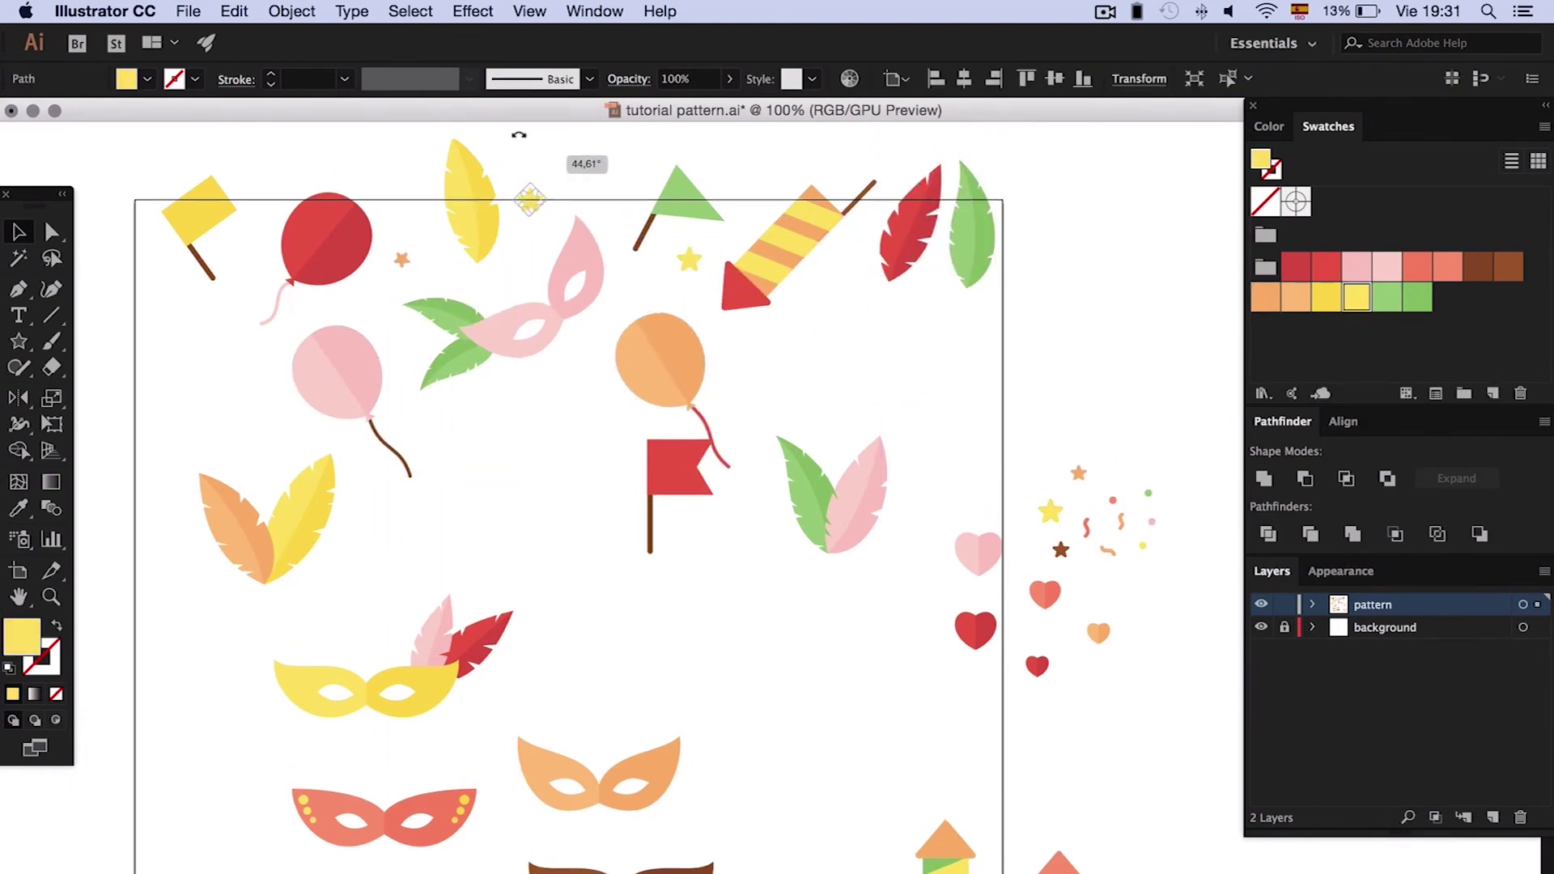
pyautogui.moveTo(1019, 459); pyautogui.dragTo(751, 199)
# - Scatter a confetti squiggle, a brown star and small, orange and pink hearts among the top pieces
pyautogui.moveTo(1060, 550); pyautogui.dragTo(454, 416)
pyautogui.moveTo(437, 453)
pyautogui.mouseDown()
pyautogui.moveTo(215, 299)
pyautogui.moveTo(160, 312)
pyautogui.moveTo(615, 198)
pyautogui.mouseUp()
pyautogui.moveTo(617, 198); pyautogui.dragTo(928, 304)
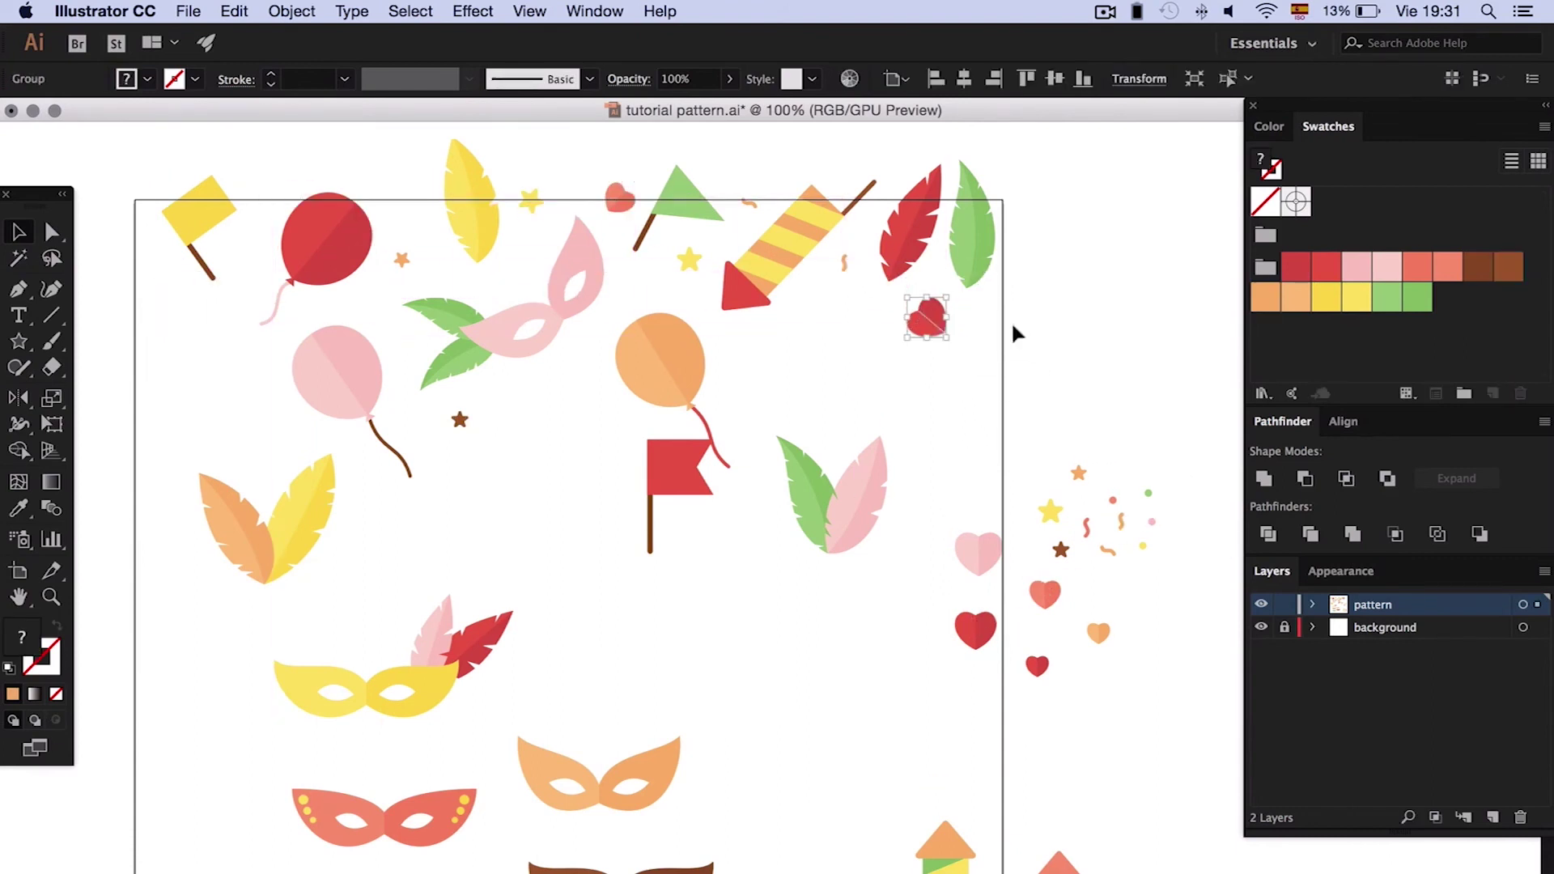
pyautogui.moveTo(1099, 632); pyautogui.dragTo(519, 267)
pyautogui.moveTo(977, 552); pyautogui.dragTo(153, 300)
# - Move the leftover masks and the green-and-pink feather pair off the artboard to the lower right
pyautogui.scroll(-3, 814, 649)
pyautogui.scroll(-1, 809, 623)
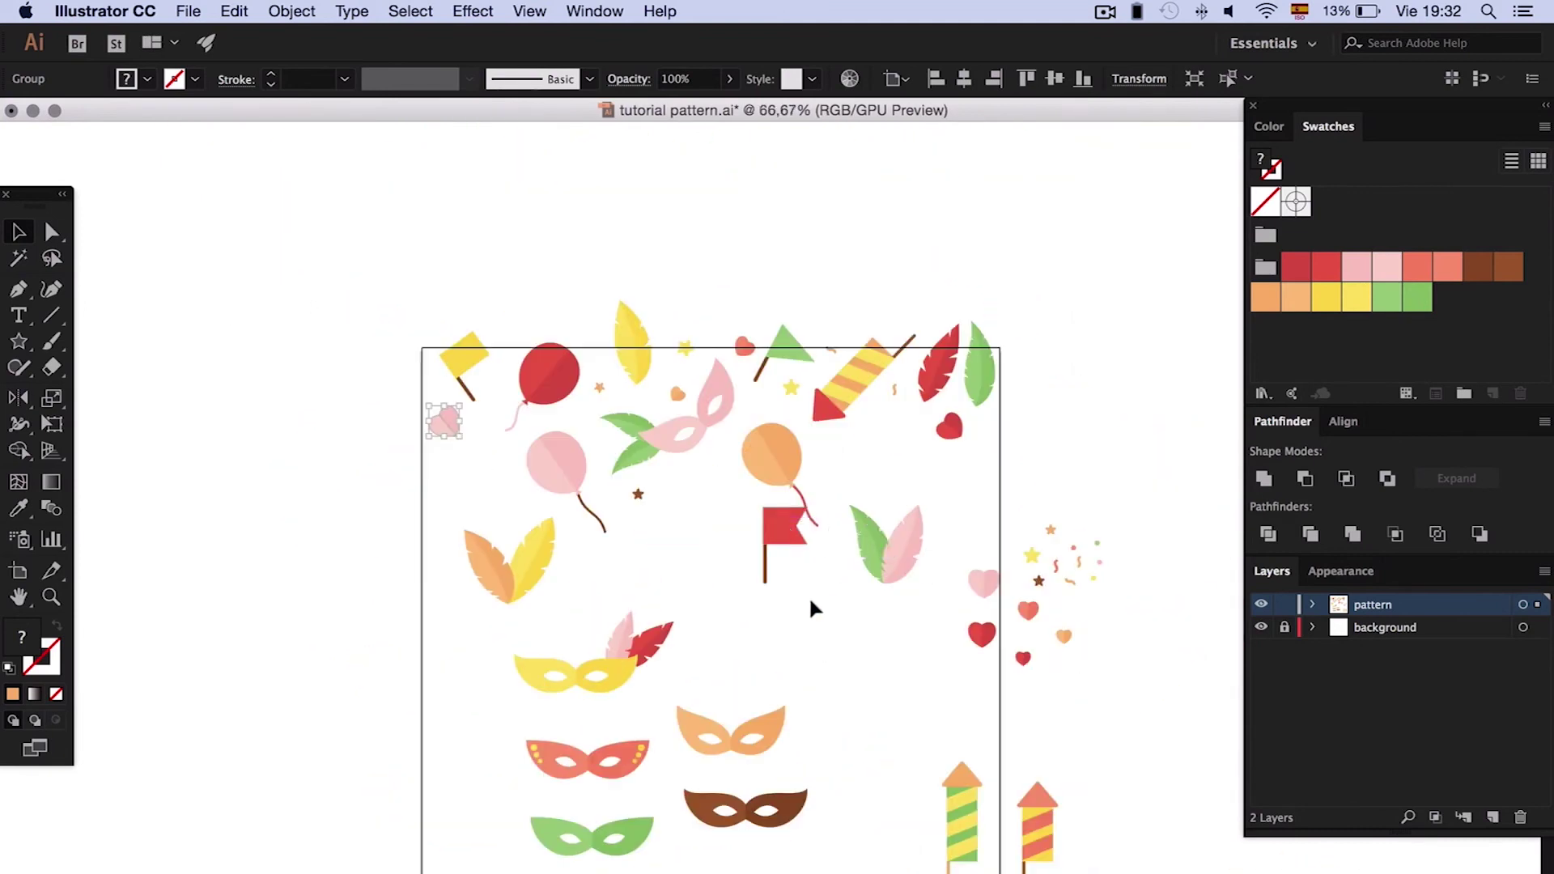
pyautogui.click(905, 550)
pyautogui.moveTo(902, 556); pyautogui.dragTo(858, 743)
pyautogui.moveTo(772, 453); pyautogui.dragTo(899, 659)
pyautogui.scroll(-5, 899, 660)
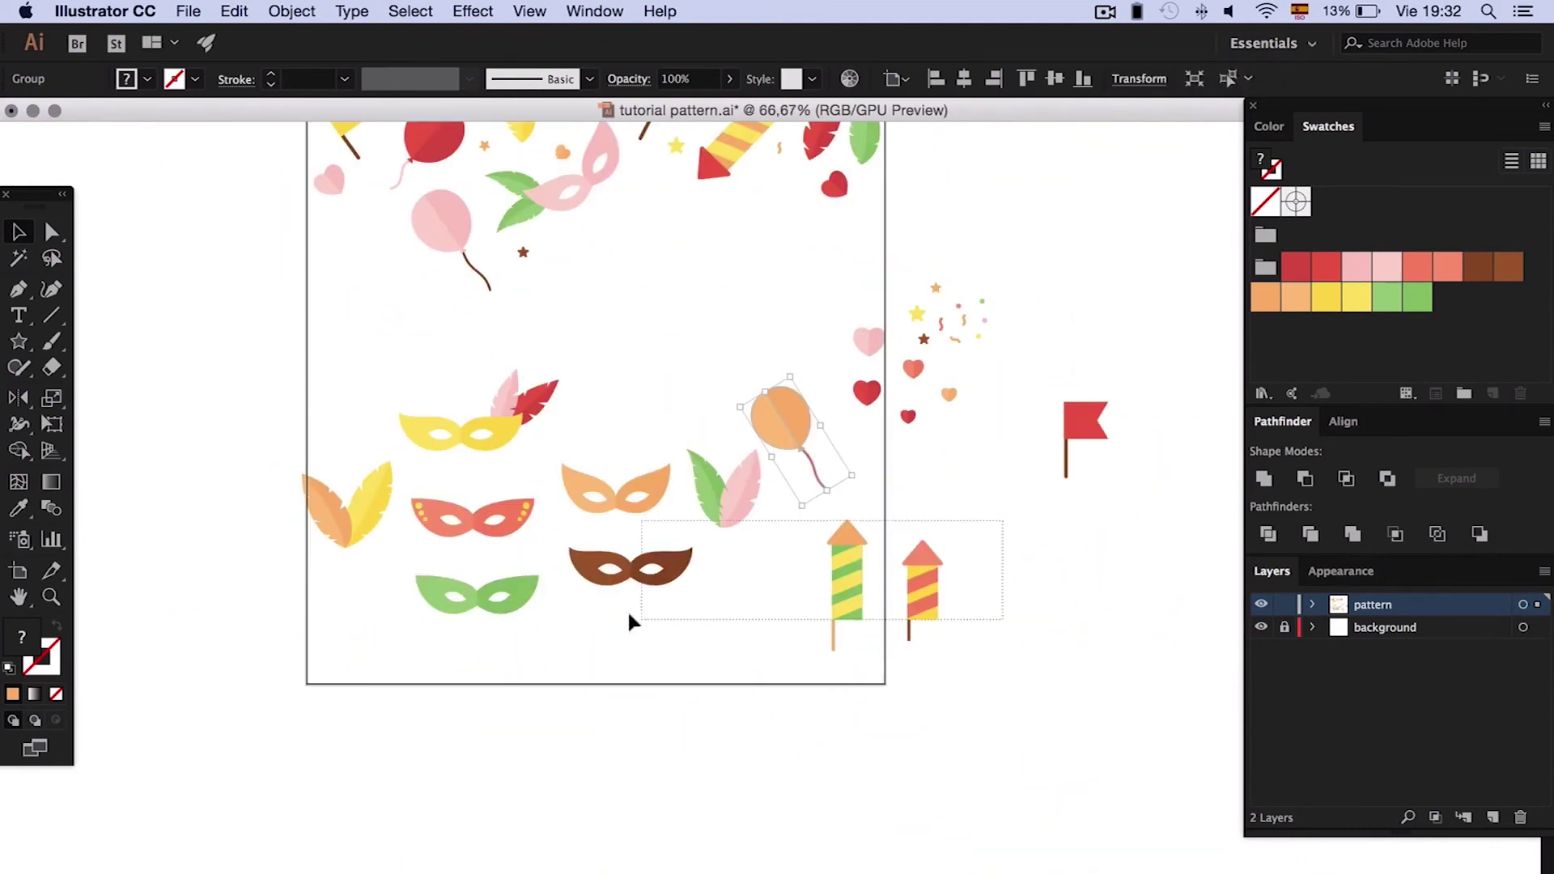
pyautogui.moveTo(1117, 364); pyautogui.dragTo(1127, 530)
pyautogui.click(937, 614)
pyautogui.scroll(5, 937, 614)
pyautogui.moveTo(898, 589); pyautogui.dragTo(461, 391)
# - Place the pink heart, an orange heart and the brown star in the top row, and rotate the rocket about 38 degrees
pyautogui.click(657, 459)
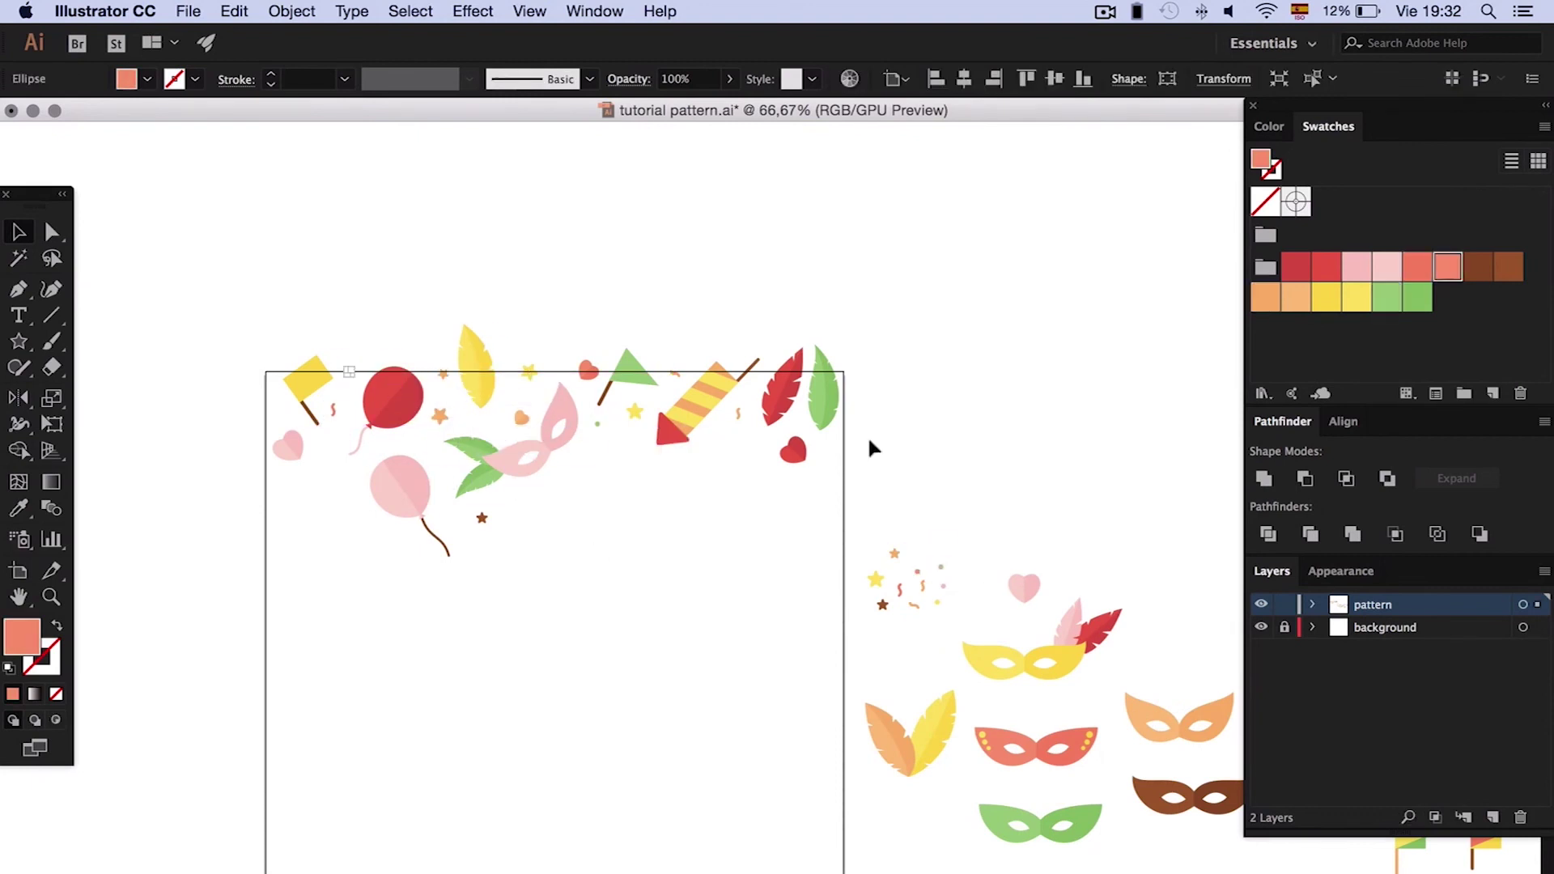
pyautogui.click(597, 423)
pyautogui.moveTo(270, 400); pyautogui.dragTo(265, 377)
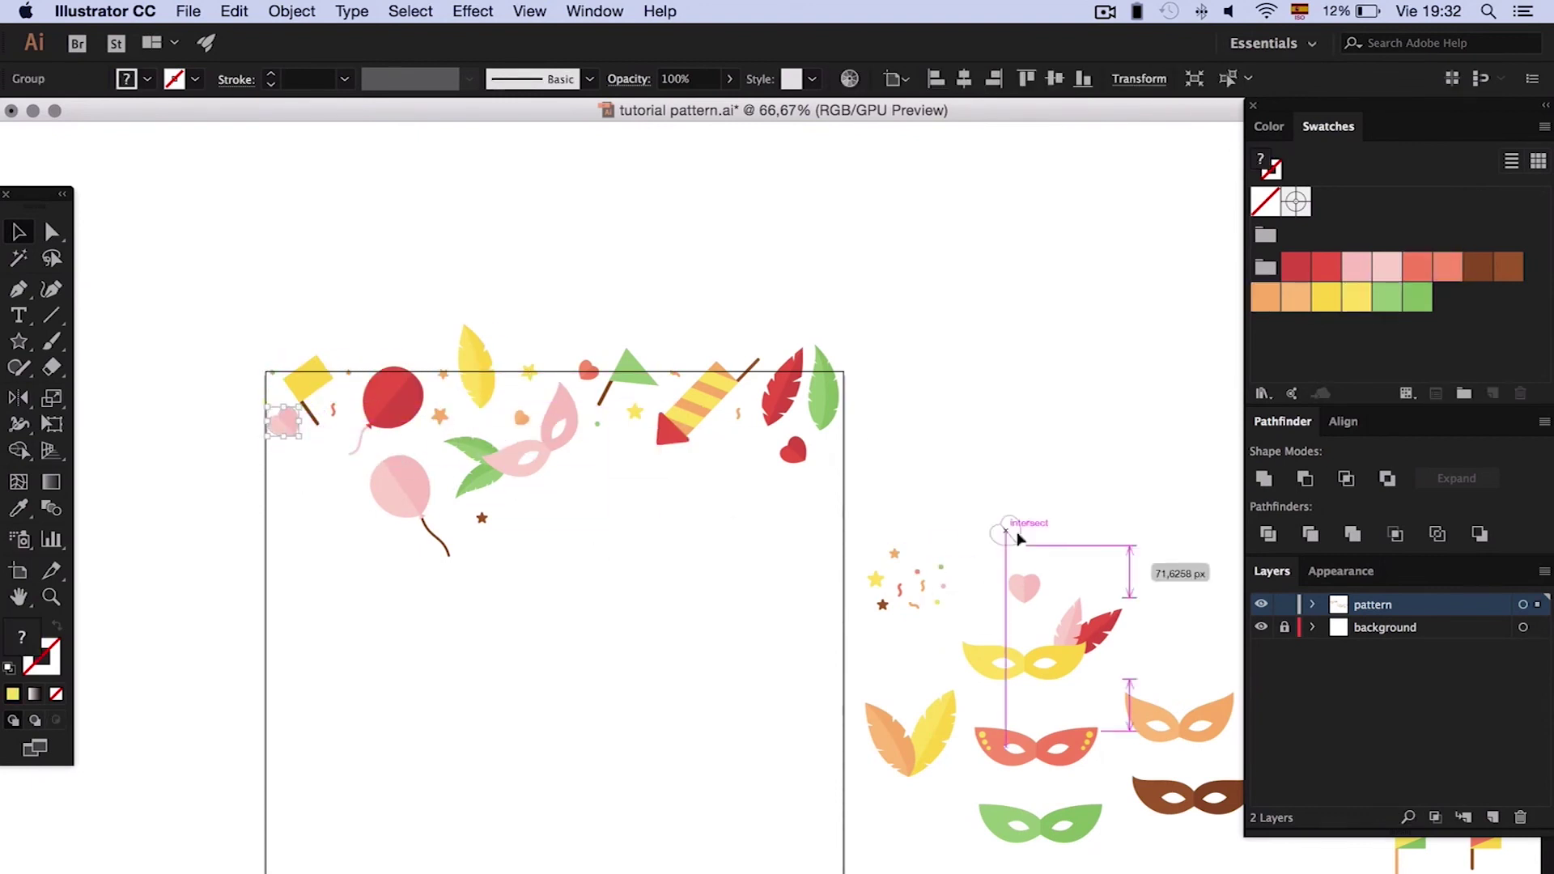
pyautogui.moveTo(451, 494); pyautogui.dragTo(579, 442)
pyautogui.moveTo(481, 518); pyautogui.dragTo(283, 414)
pyautogui.moveTo(777, 380); pyautogui.dragTo(739, 346)
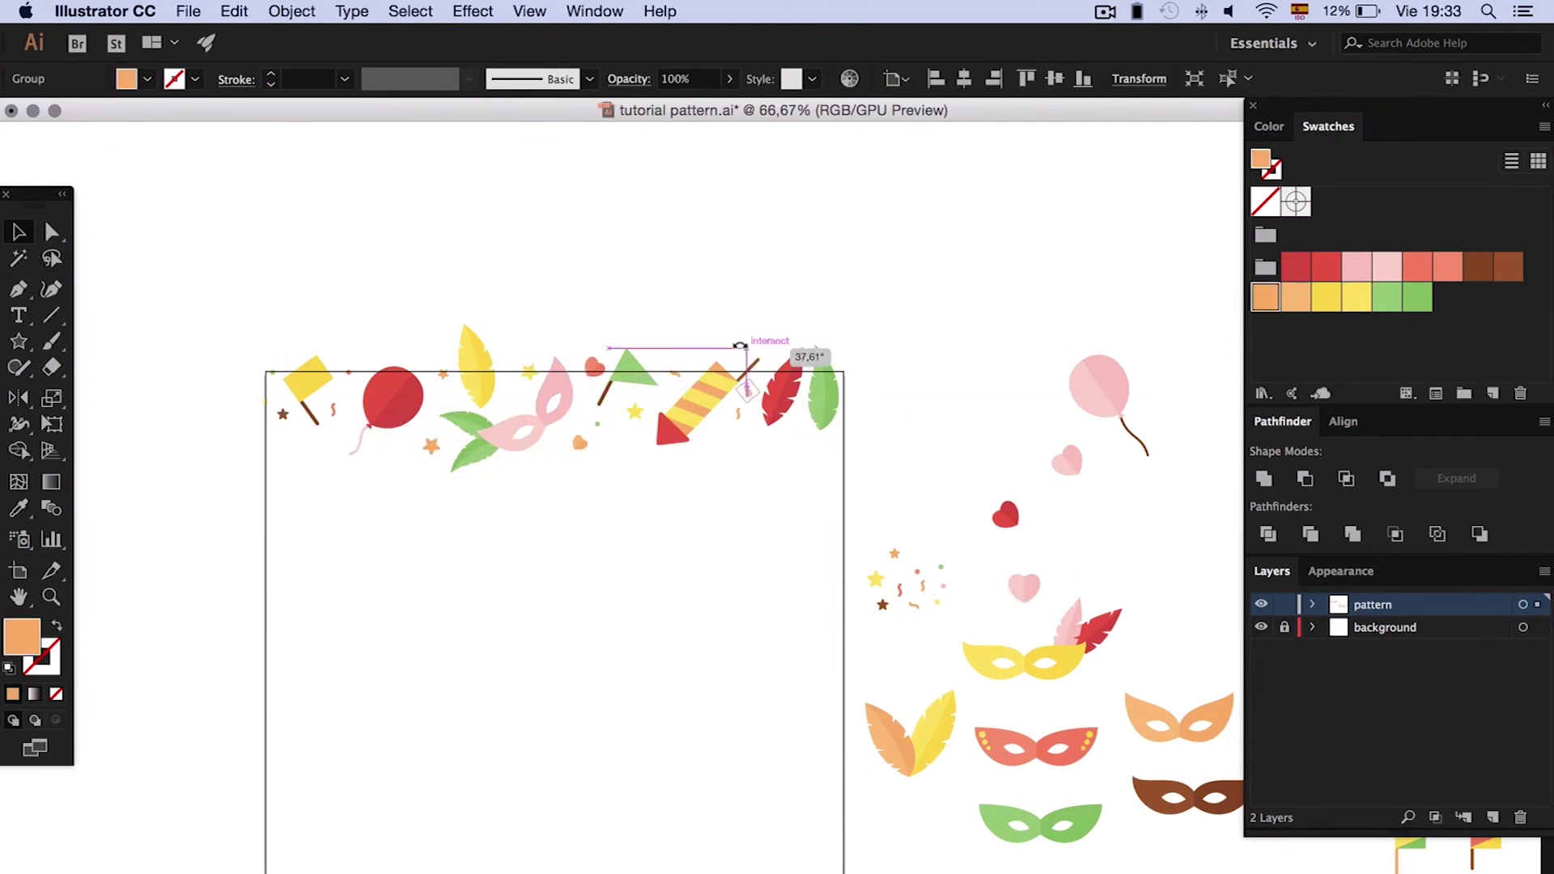
# - Fill gaps with a confetti dot, a salmon squiggle and a brown star, then paste the top row in front
pyautogui.click(975, 645)
pyautogui.press('super+shift+a')
pyautogui.press('v')
pyautogui.moveTo(605, 404); pyautogui.dragTo(798, 429)
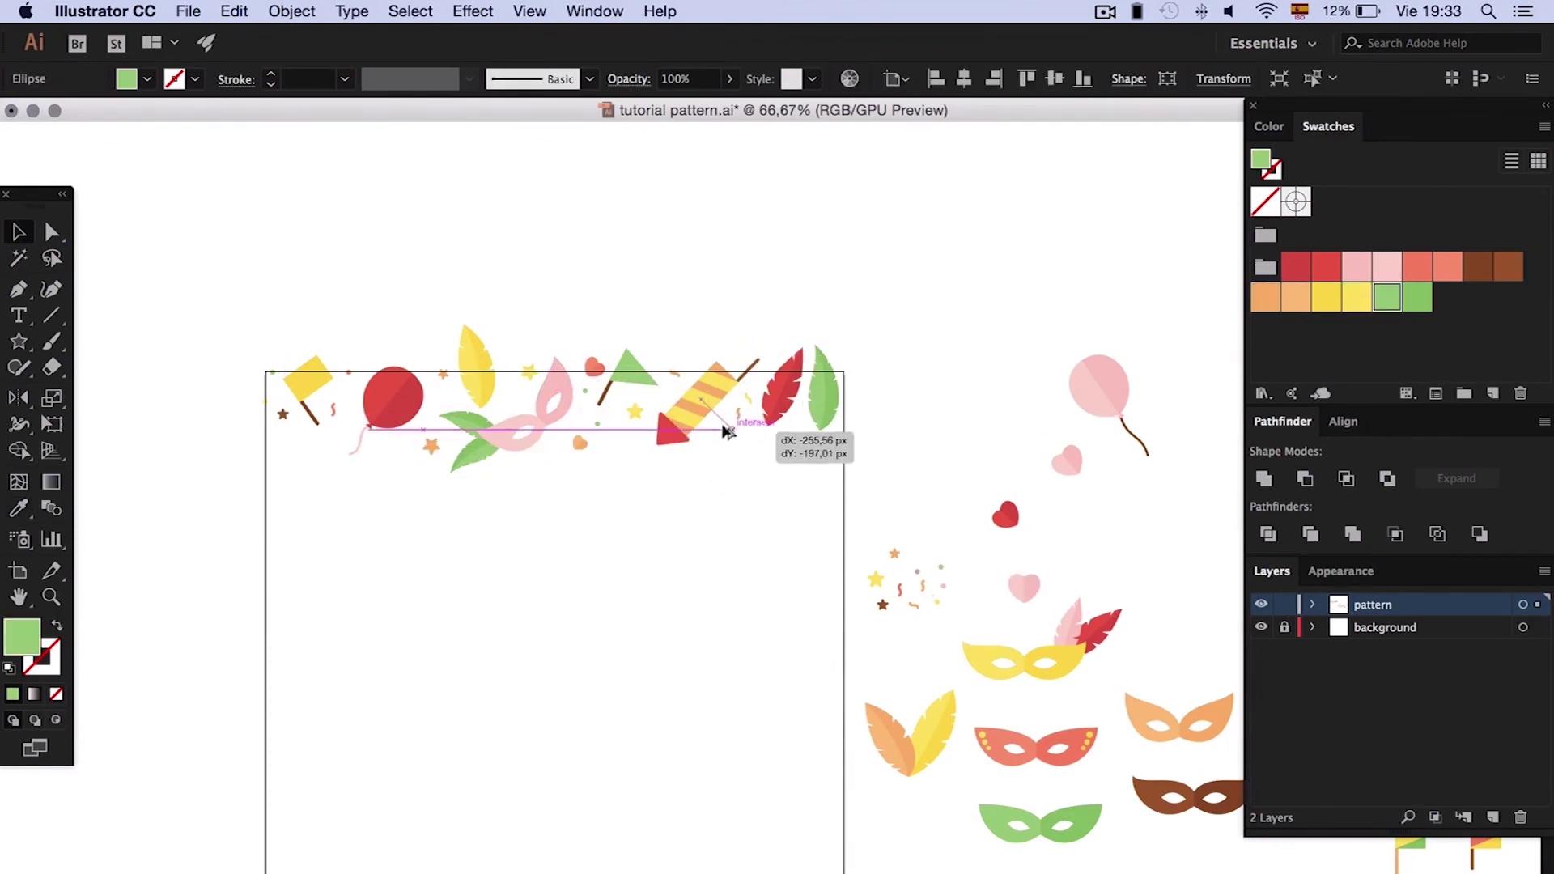
pyautogui.moveTo(943, 583); pyautogui.dragTo(512, 397)
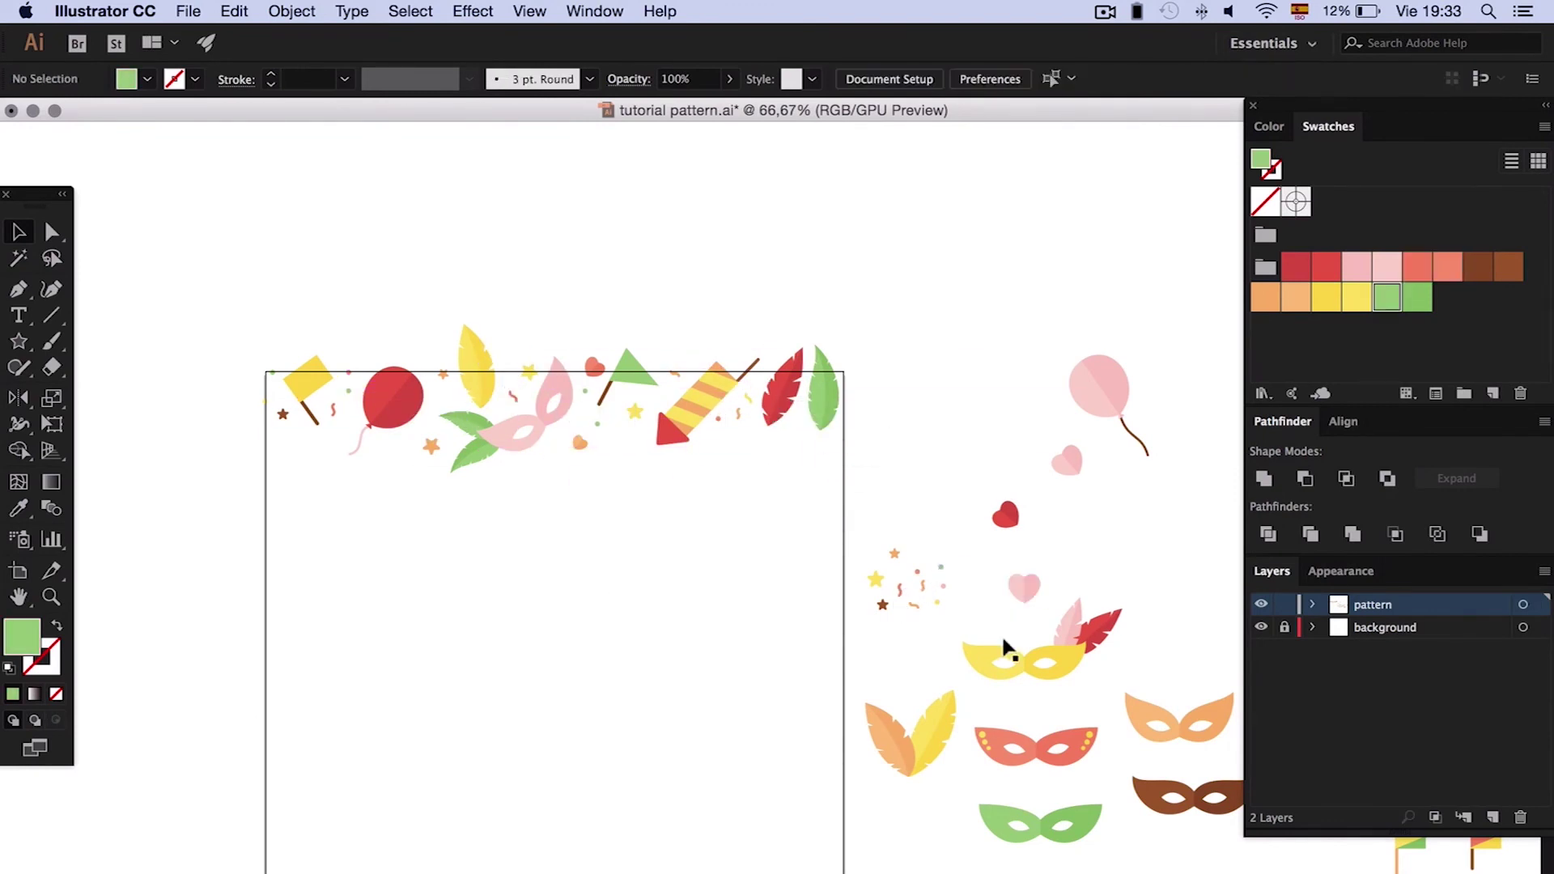
pyautogui.keyDown('alt'); pyautogui.moveTo(882, 605); pyautogui.dragTo(353, 418); pyautogui.keyUp('alt')
pyautogui.scroll(-2, 263, 219)
pyautogui.click(263, 218)
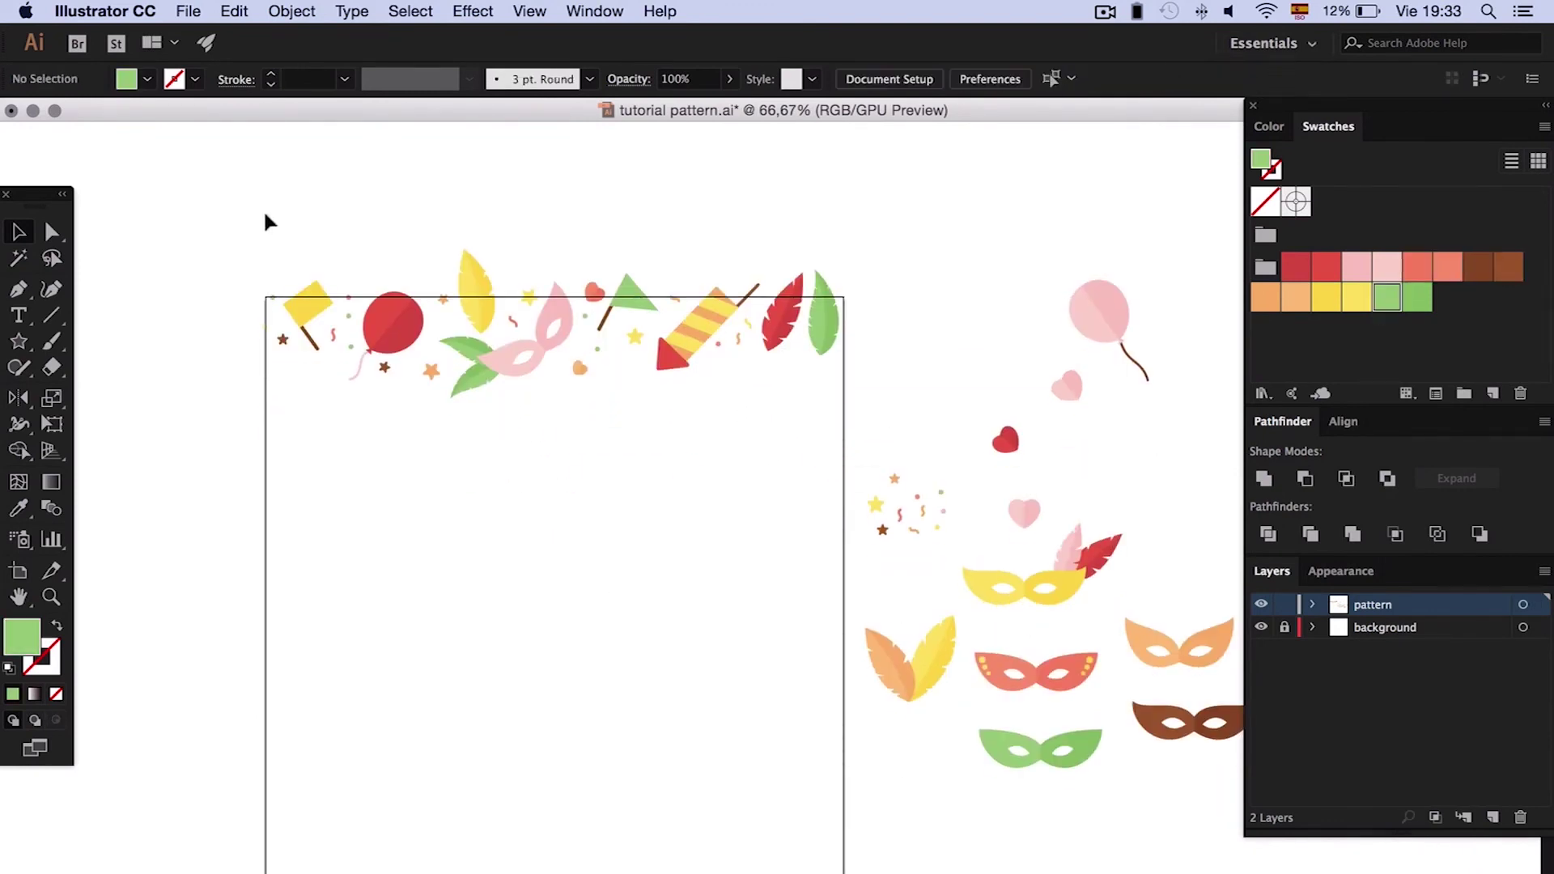
pyautogui.press('super+alt+a')
# - Move the copied top row 800 px down to the bottom edge using Transform Each
pyautogui.rightClick(559, 307)
pyautogui.moveTo(615, 507)
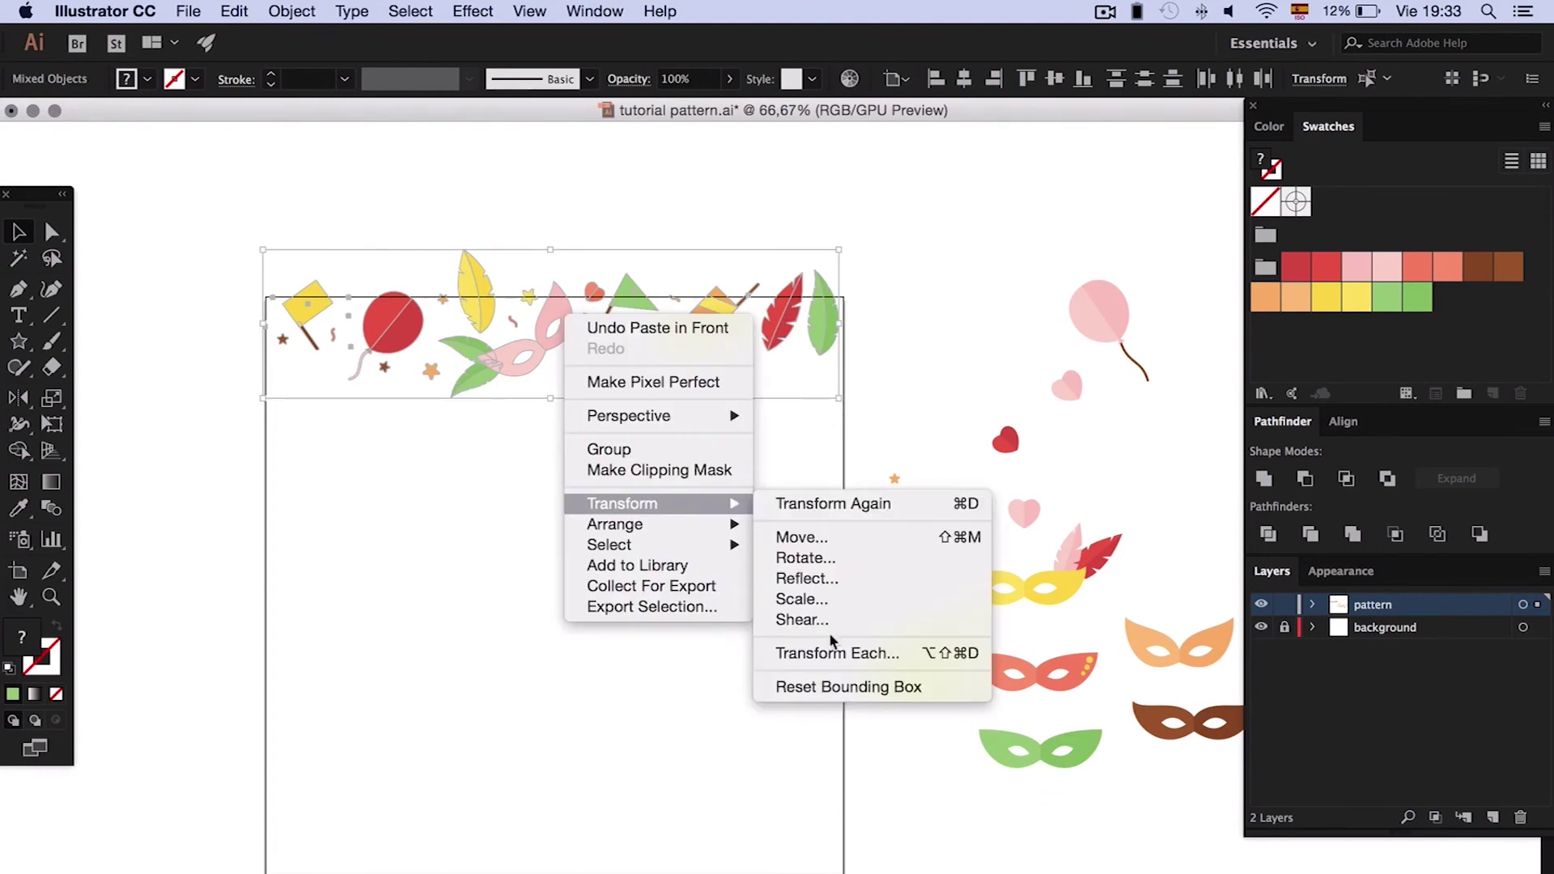
pyautogui.click(829, 648)
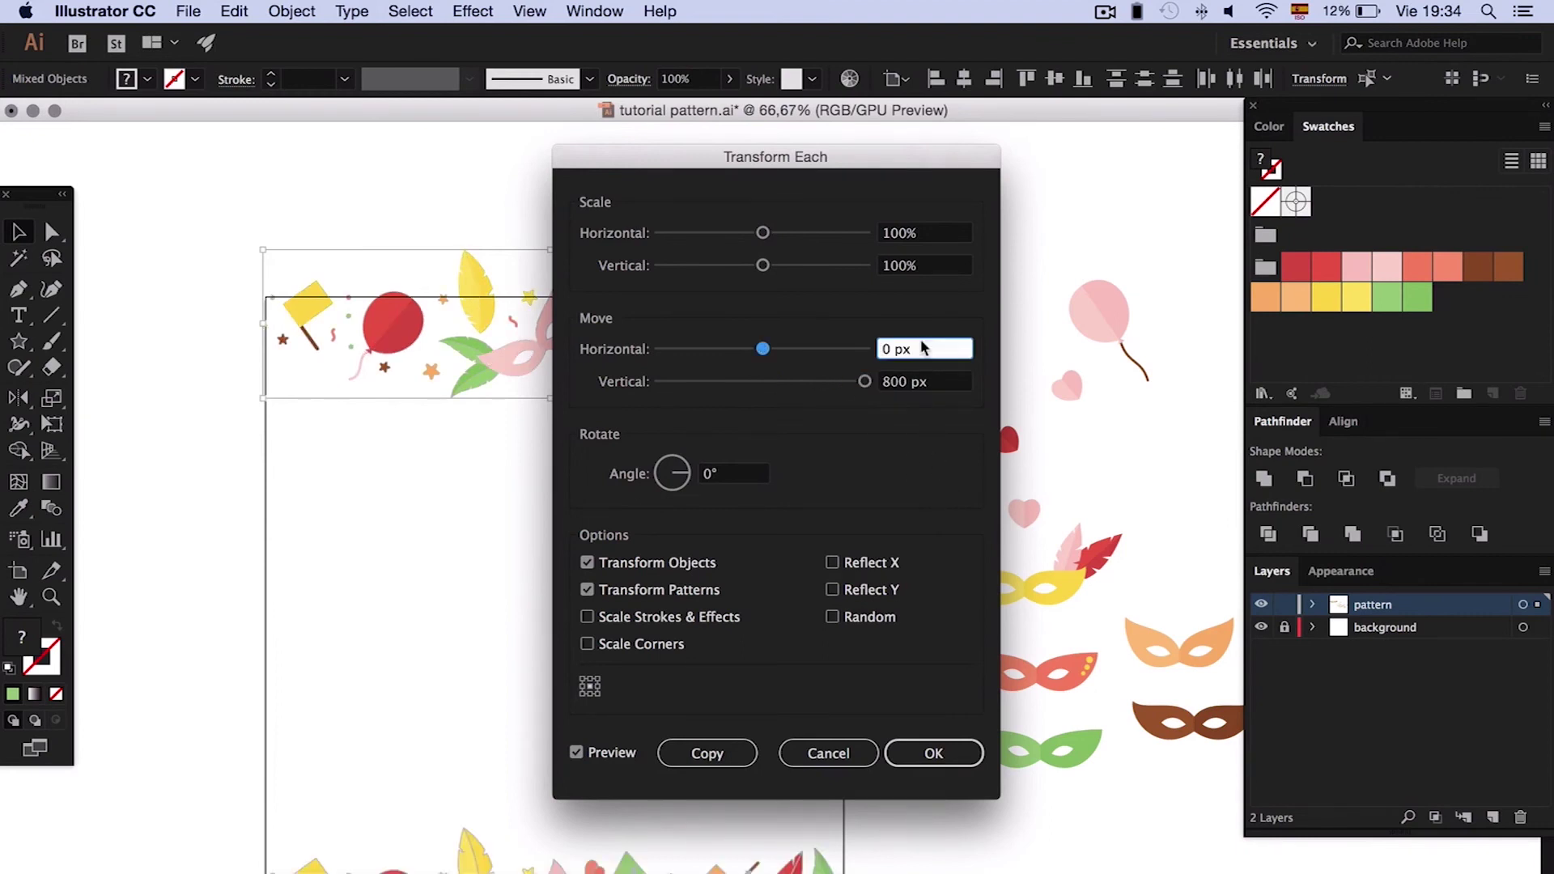
pyautogui.click(707, 753)
pyautogui.press('super+shift+a')
# - Copy the yellow feathered mask, a red flag and a tilted rocket onto the square's left edge
pyautogui.scroll(-2, 1004, 519)
pyautogui.moveTo(1013, 501); pyautogui.dragTo(252, 331)
pyautogui.moveTo(1149, 571); pyautogui.dragTo(269, 720)
pyautogui.hscroll(4, 1165, 639)
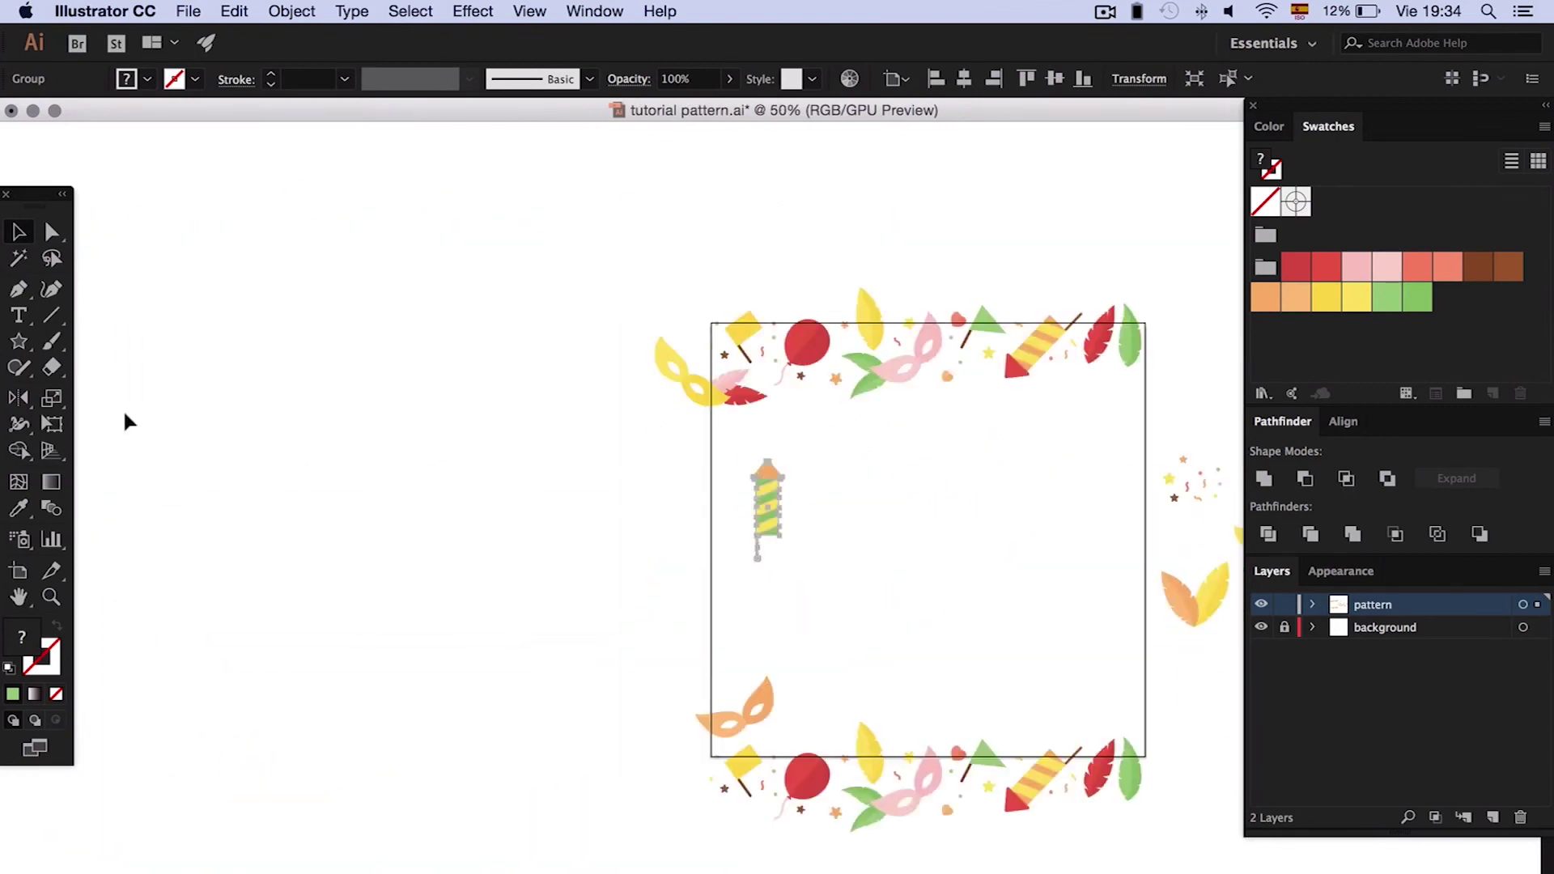
pyautogui.hscroll(5, 130, 408)
pyautogui.moveTo(150, 416); pyautogui.dragTo(150, 398)
pyautogui.moveTo(212, 486); pyautogui.dragTo(194, 615)
# - Alt-drag copies of the feather pair and the brown mask onto the square's left edge
pyautogui.click(933, 593)
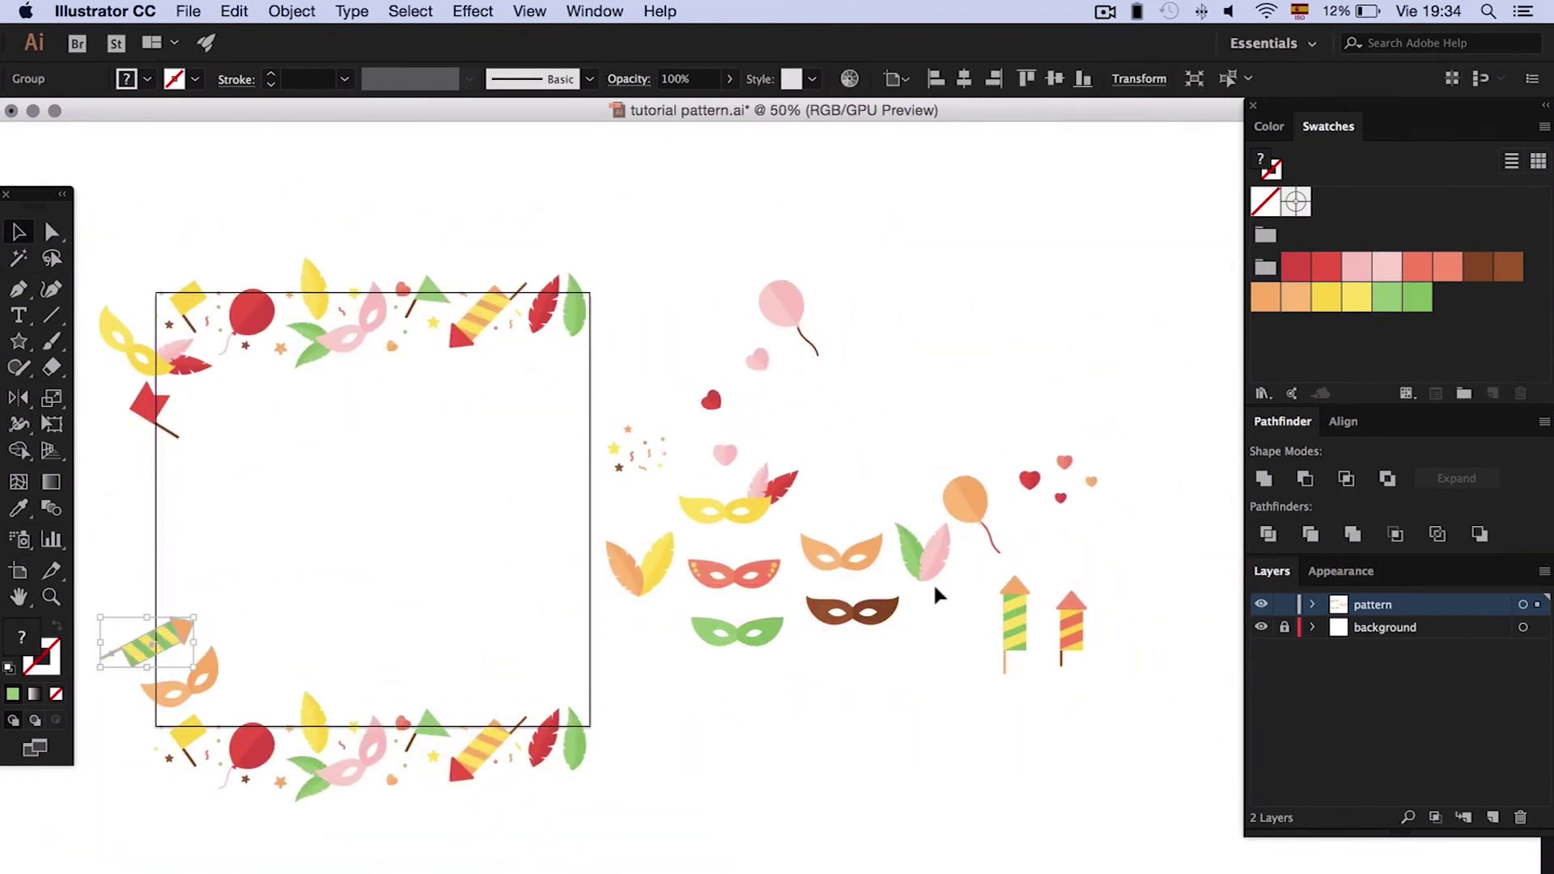
pyautogui.hscroll(-2, 809, 567)
pyautogui.moveTo(727, 539); pyautogui.dragTo(260, 553)
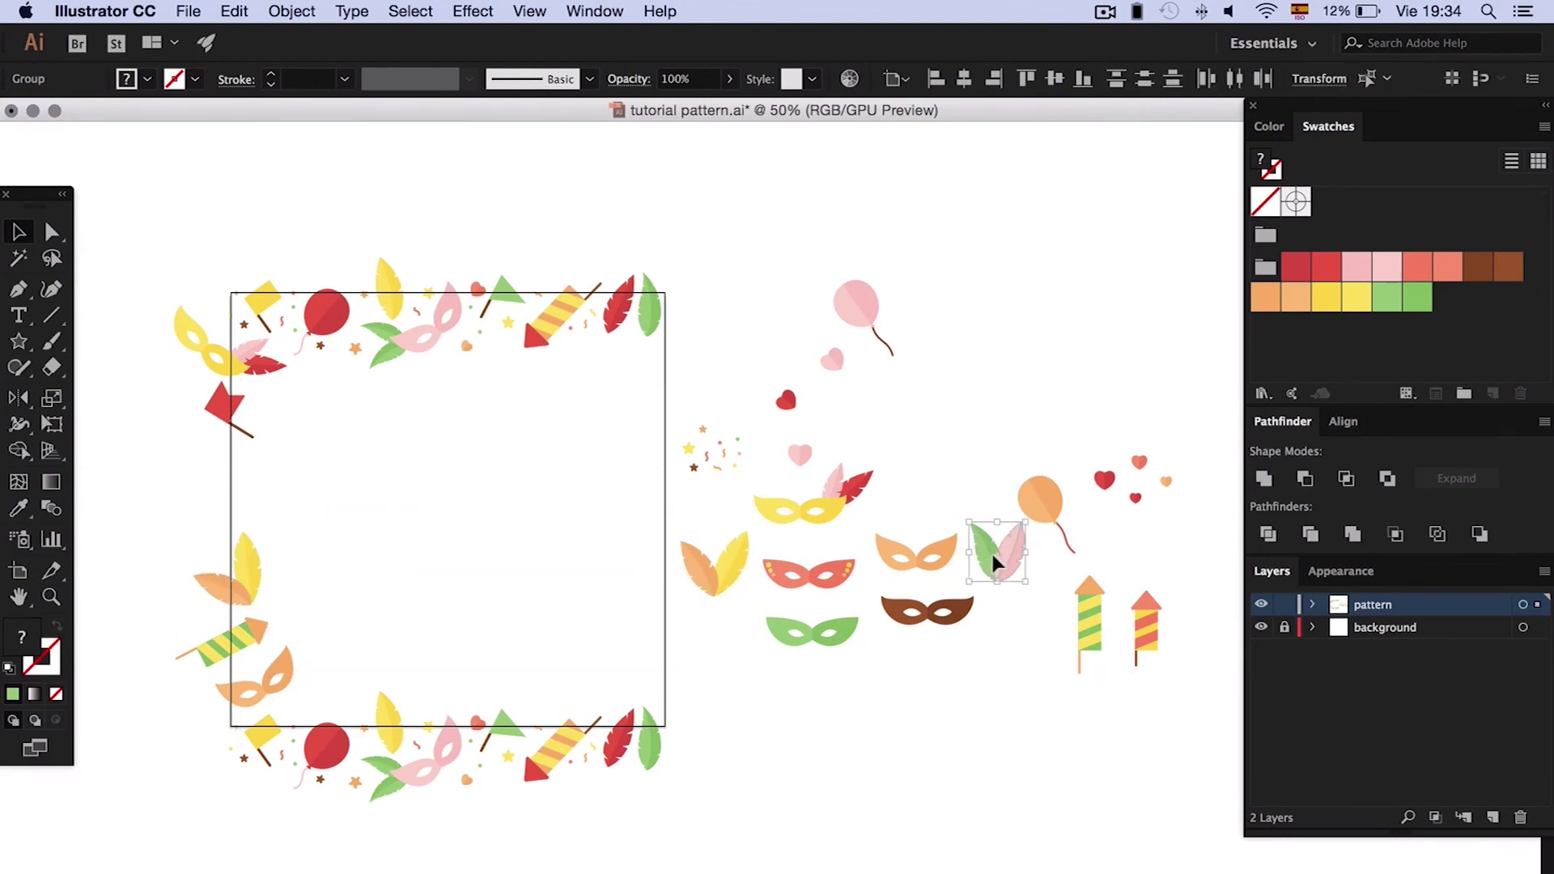
pyautogui.moveTo(994, 563); pyautogui.dragTo(217, 485)
pyautogui.moveTo(926, 611); pyautogui.dragTo(278, 485)
pyautogui.click(468, 489)
# - Add a tilted small pink heart and a confetti dot along the left edge
pyautogui.hscroll(-5, 468, 489)
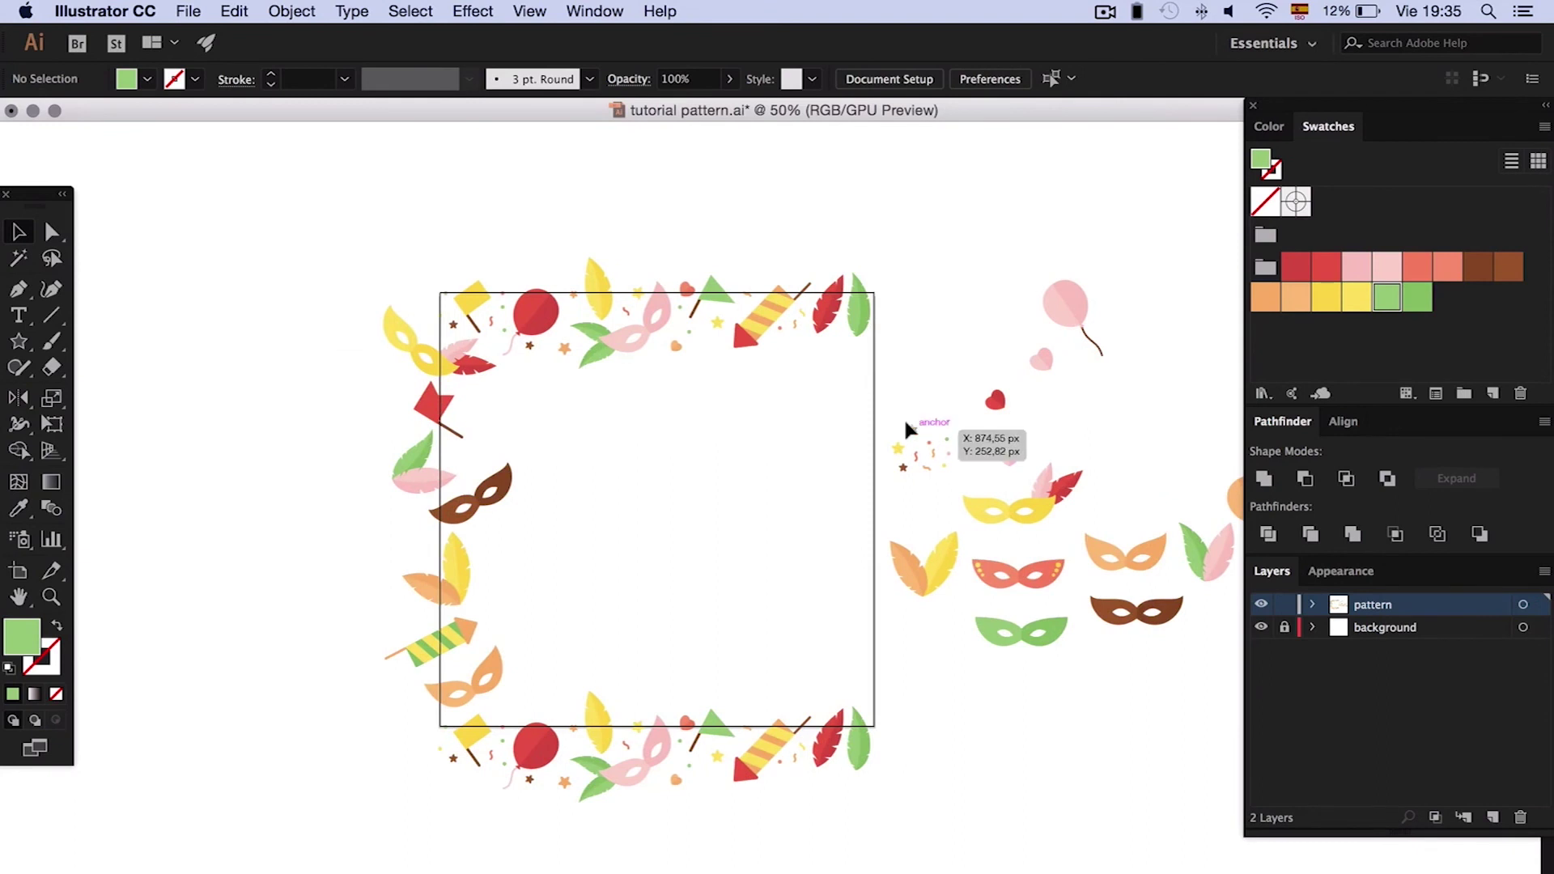
pyautogui.moveTo(908, 429); pyautogui.dragTo(518, 520)
pyautogui.moveTo(891, 445); pyautogui.dragTo(427, 672)
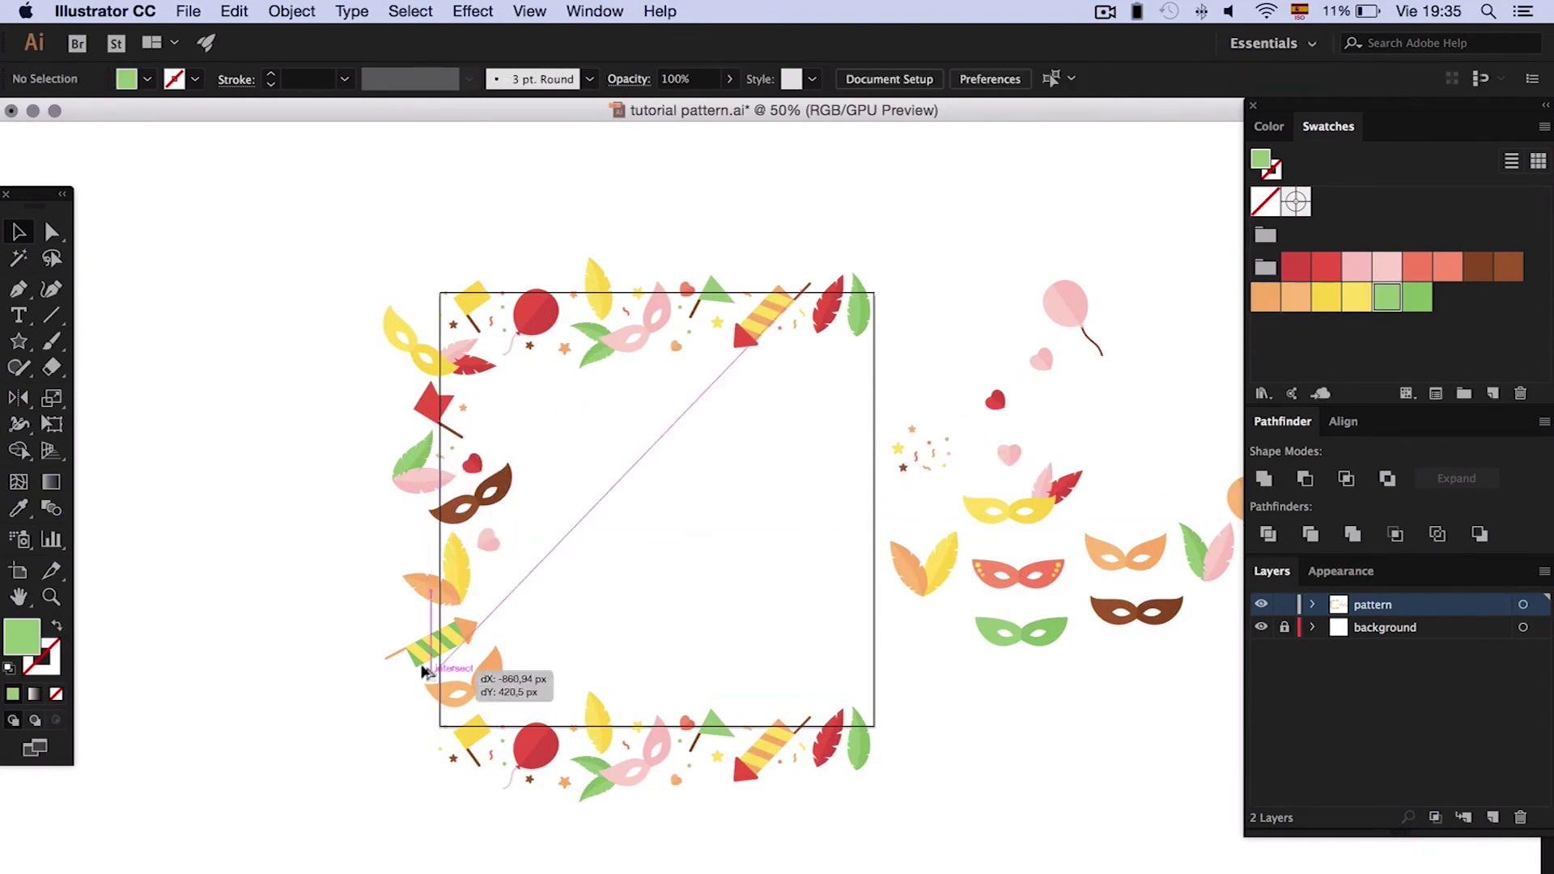
pyautogui.moveTo(902, 443); pyautogui.dragTo(453, 527)
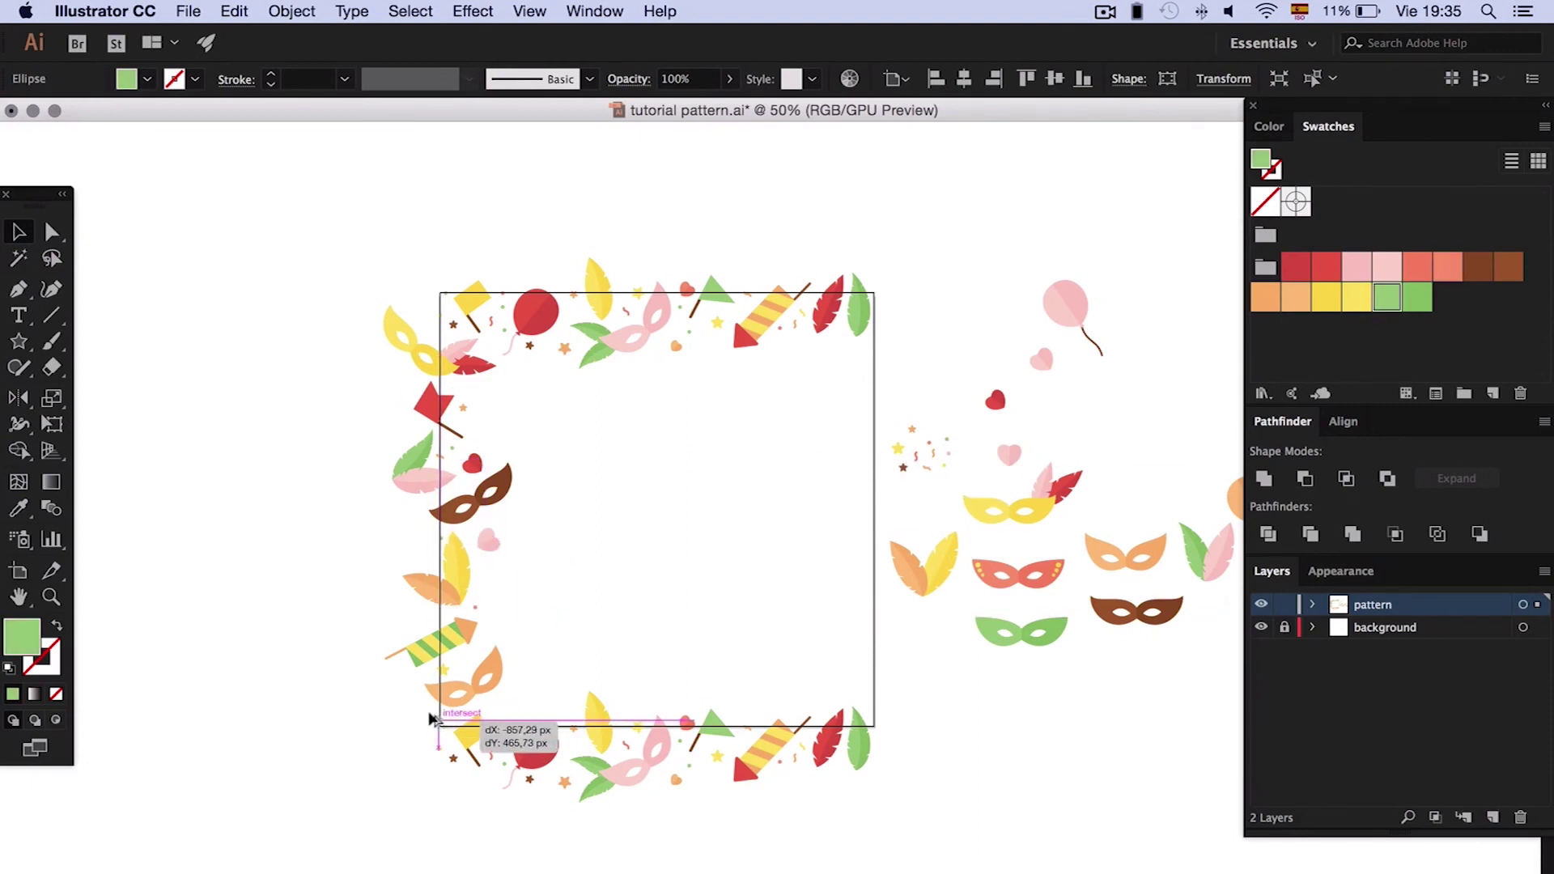
# - Drop the confetti near the lower-left corner and shift the spare shapes further right
pyautogui.moveTo(431, 719); pyautogui.dragTo(434, 765)
pyautogui.hscroll(5, 680, 561)
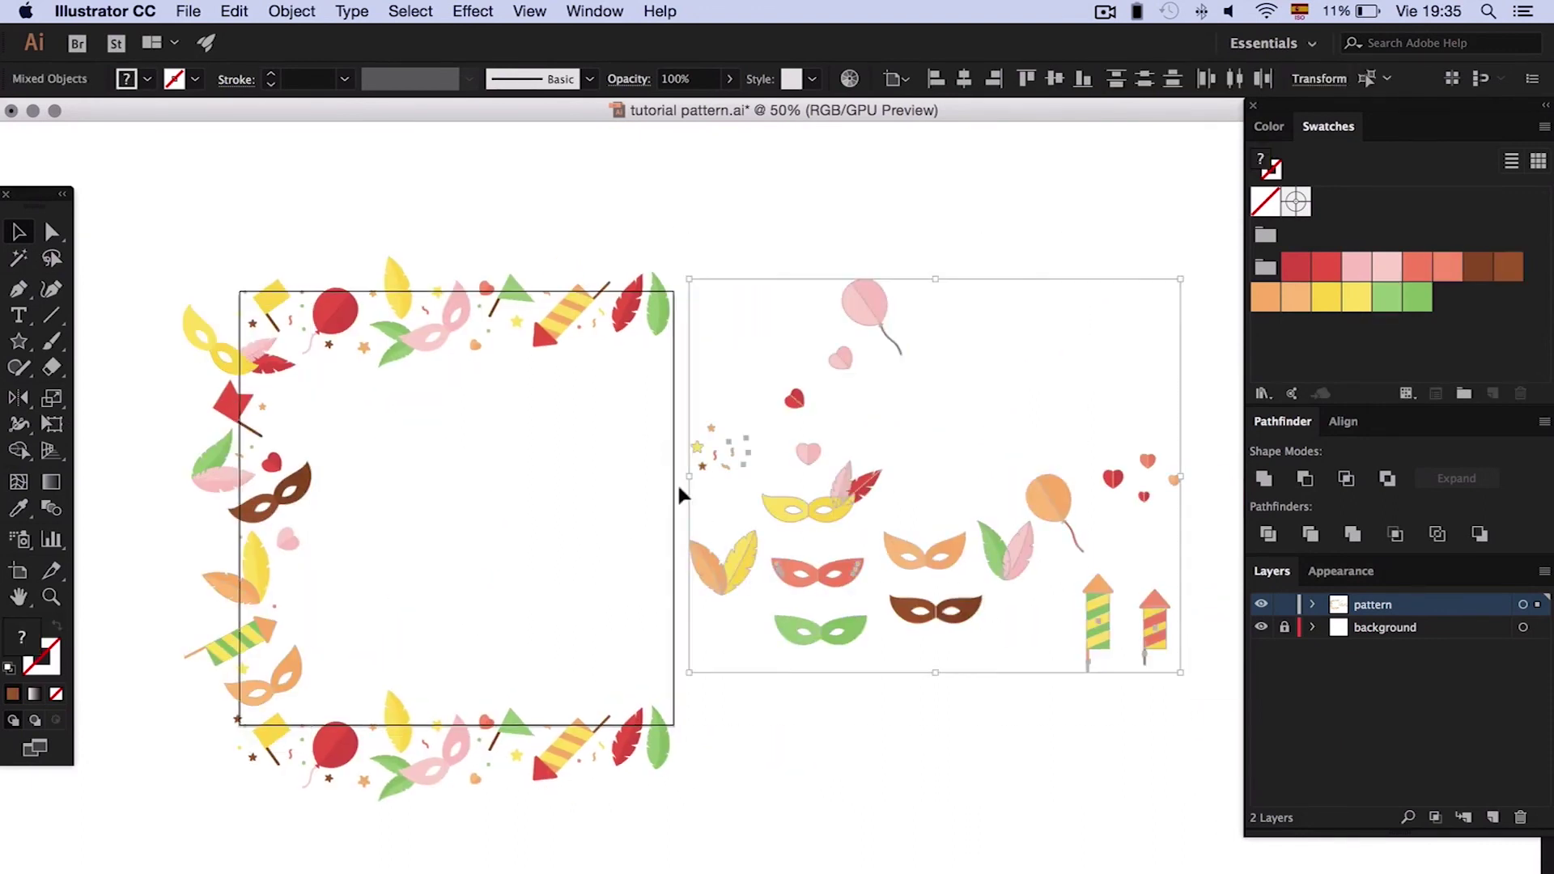
pyautogui.moveTo(680, 490); pyautogui.dragTo(1065, 491)
# - Duplicate the left-edge decorations 800 px right with Transform Each, deleting the stray red feather
pyautogui.click(227, 409)
pyautogui.rightClick(221, 397)
pyautogui.moveTo(329, 596)
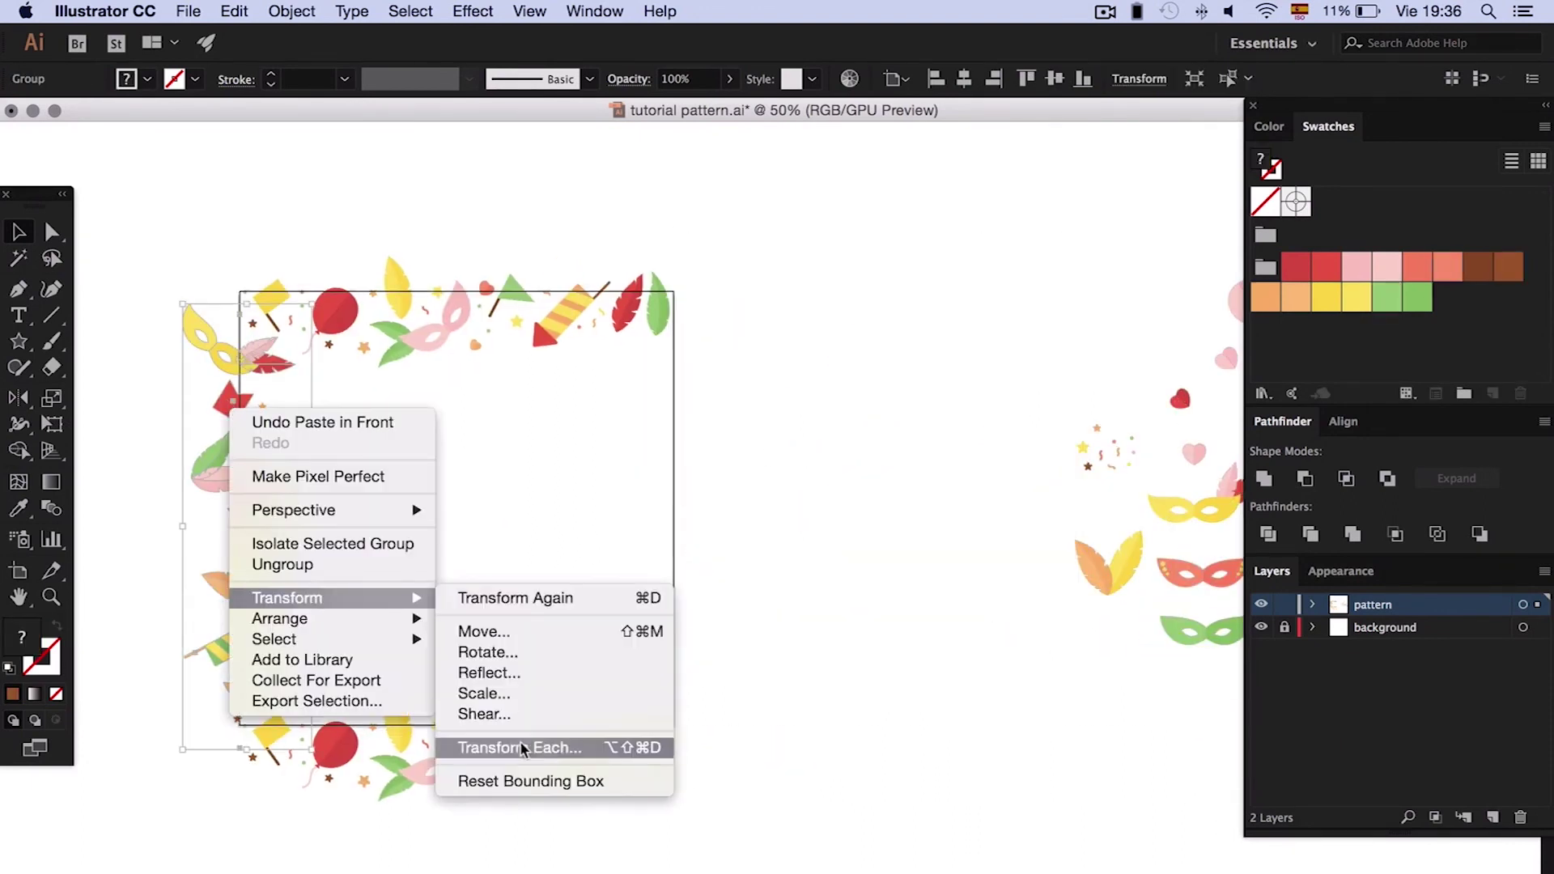
pyautogui.click(518, 745)
pyautogui.press('Tab')
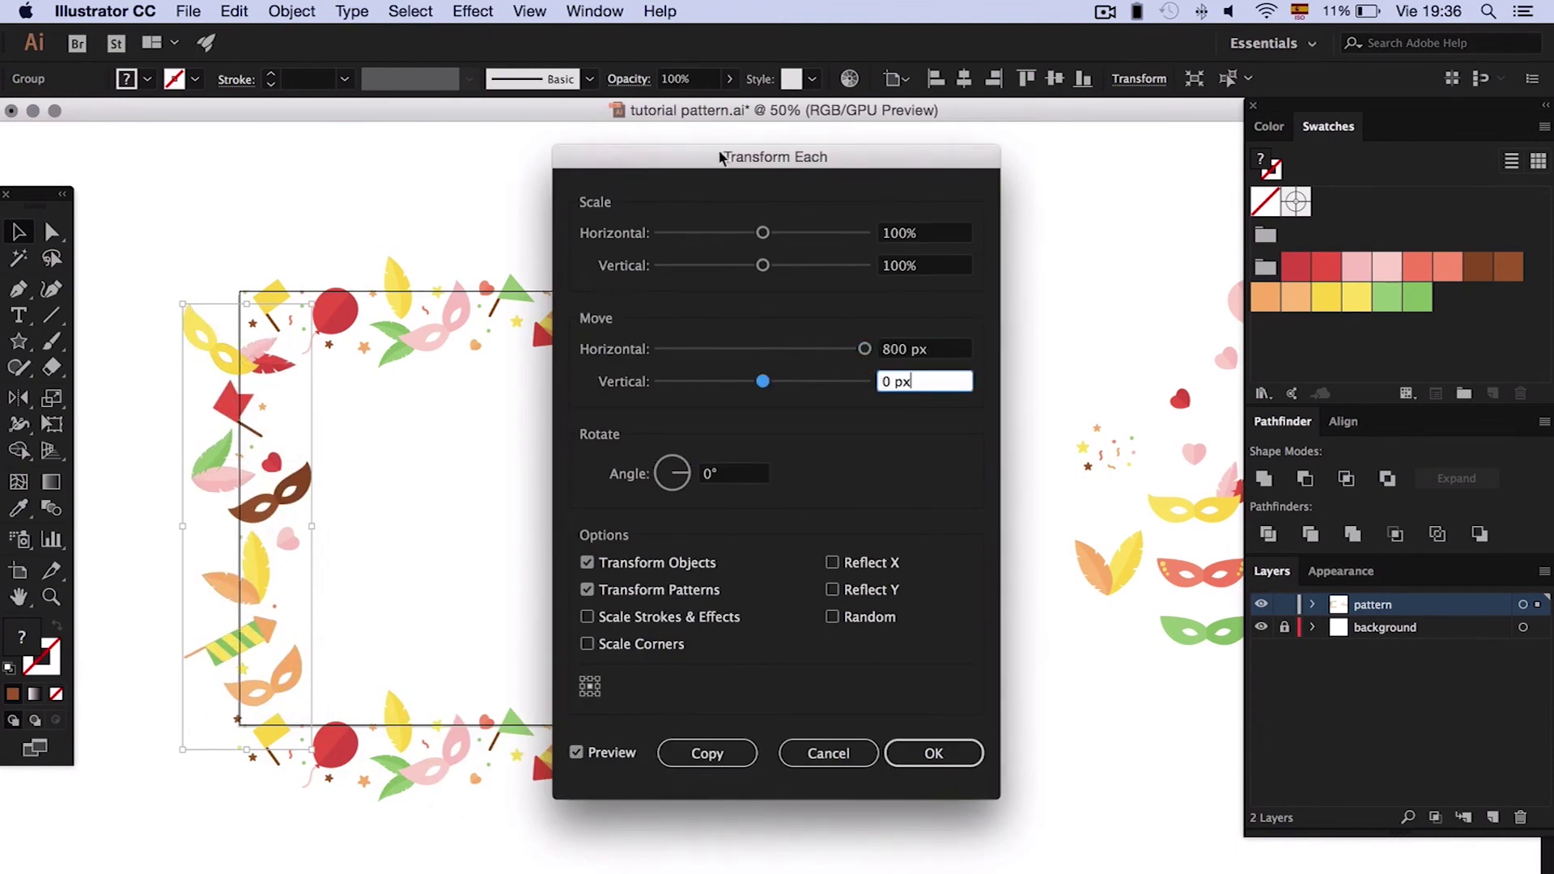
pyautogui.moveTo(775, 156); pyautogui.dragTo(1050, 156)
pyautogui.click(1214, 780)
pyautogui.press('Delete')
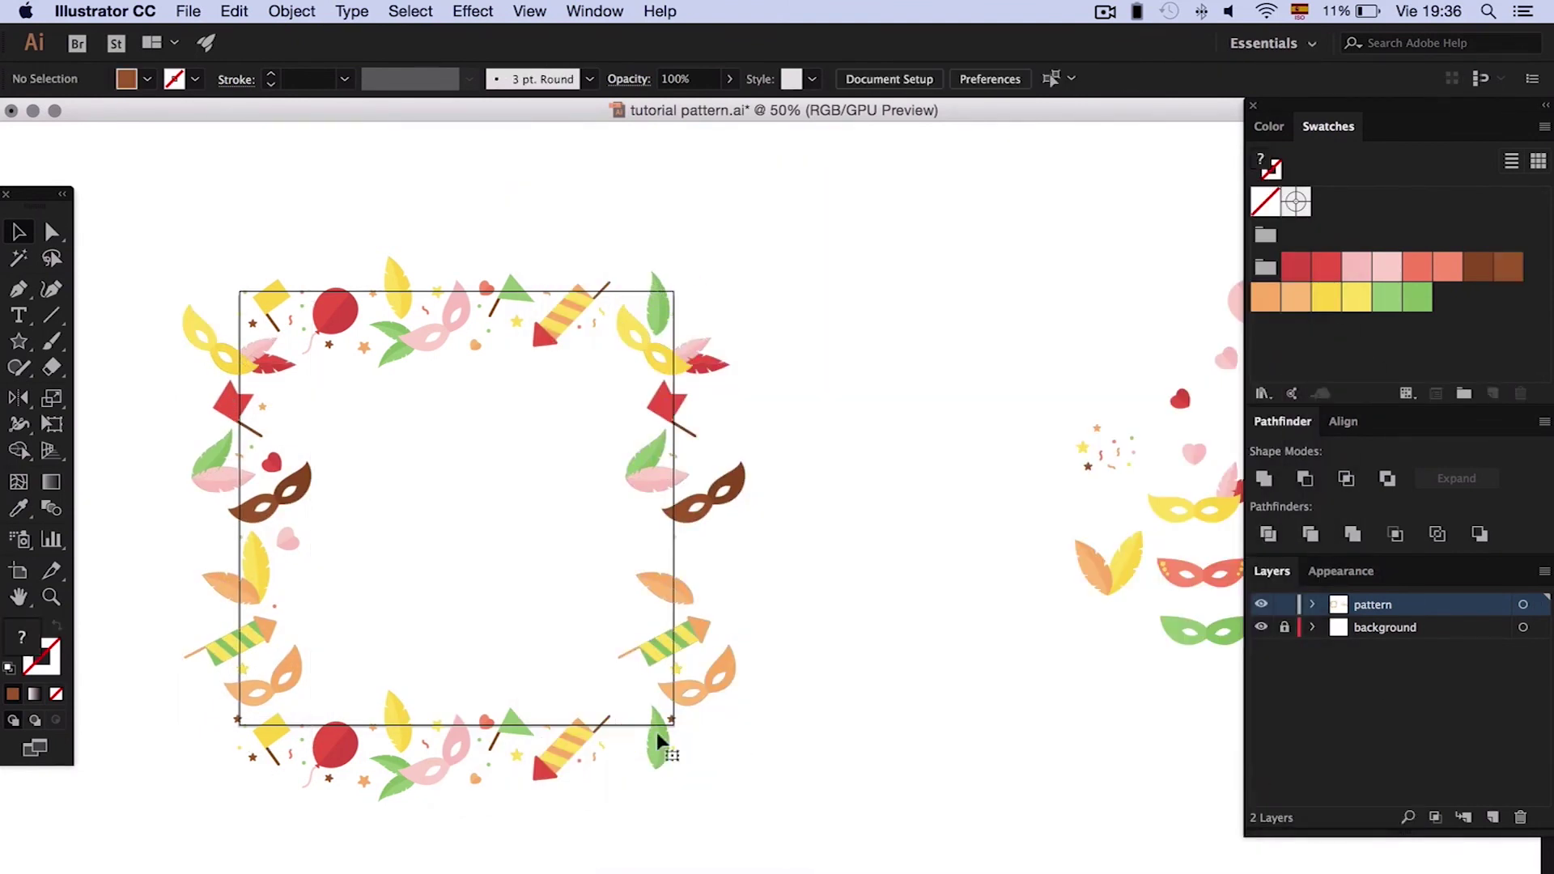
# - Copy two feathers, a red balloon and a yellow mask into the square's empty areas
pyautogui.hscroll(2, 885, 668)
pyautogui.moveTo(1057, 564); pyautogui.dragTo(618, 509)
pyautogui.moveTo(514, 425); pyautogui.dragTo(579, 441)
pyautogui.moveTo(1165, 639); pyautogui.dragTo(563, 688)
pyautogui.hscroll(5, 562, 687)
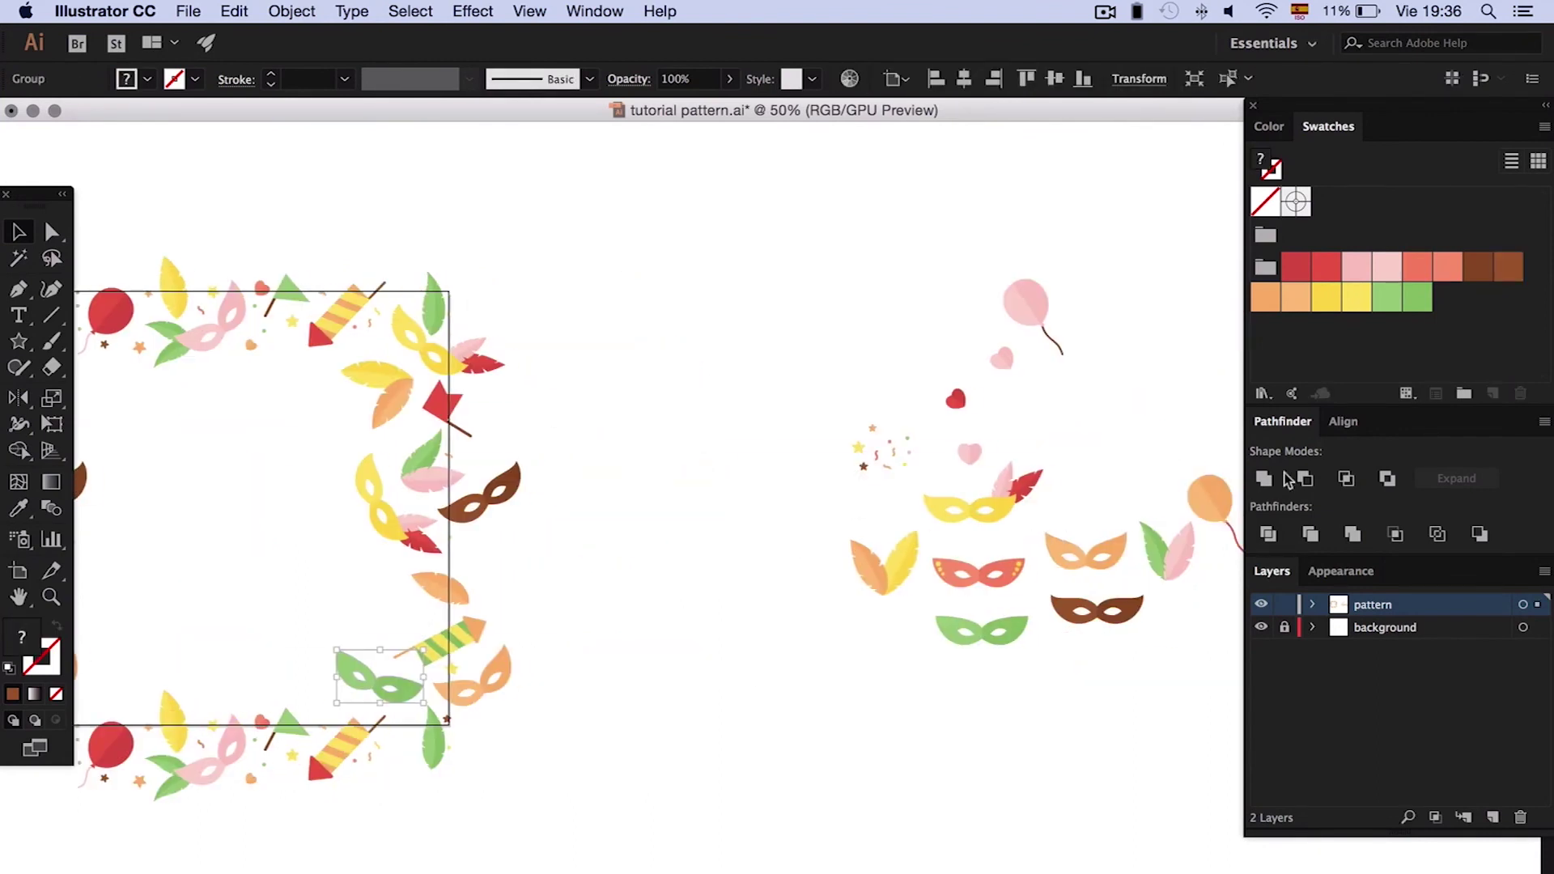
pyautogui.moveTo(1205, 486); pyautogui.dragTo(337, 361)
pyautogui.hscroll(-6, 336, 361)
pyautogui.moveTo(589, 308); pyautogui.dragTo(360, 380)
pyautogui.moveTo(357, 743); pyautogui.dragTo(615, 576)
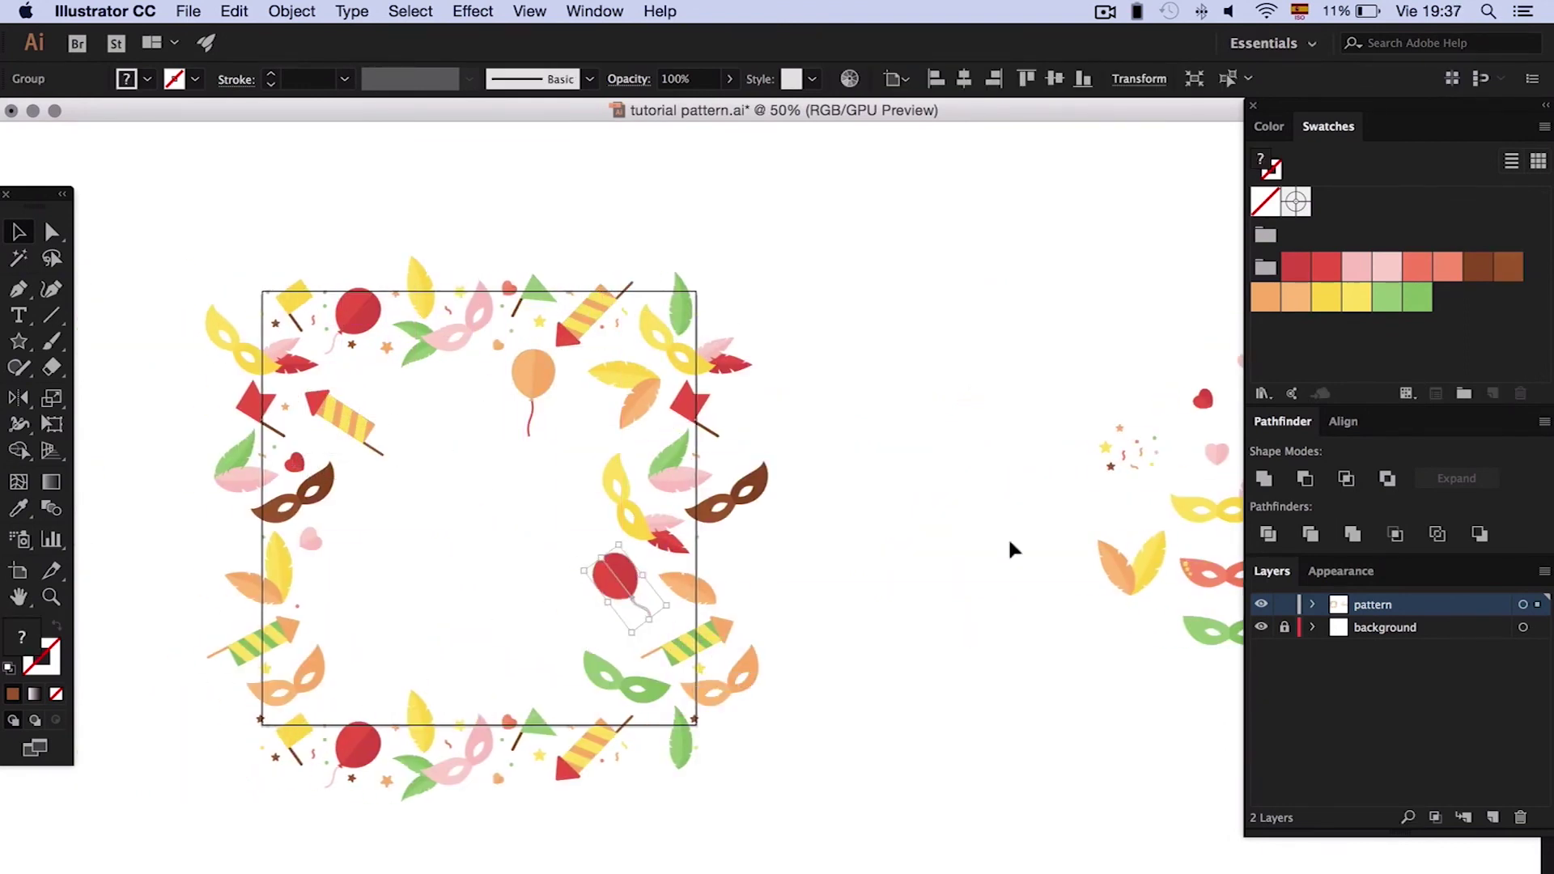
pyautogui.moveTo(1009, 548); pyautogui.dragTo(401, 628)
# - Add a red rocket, two hearts, brown stars and yellow and green confetti inside the square
pyautogui.hscroll(1, 513, 583)
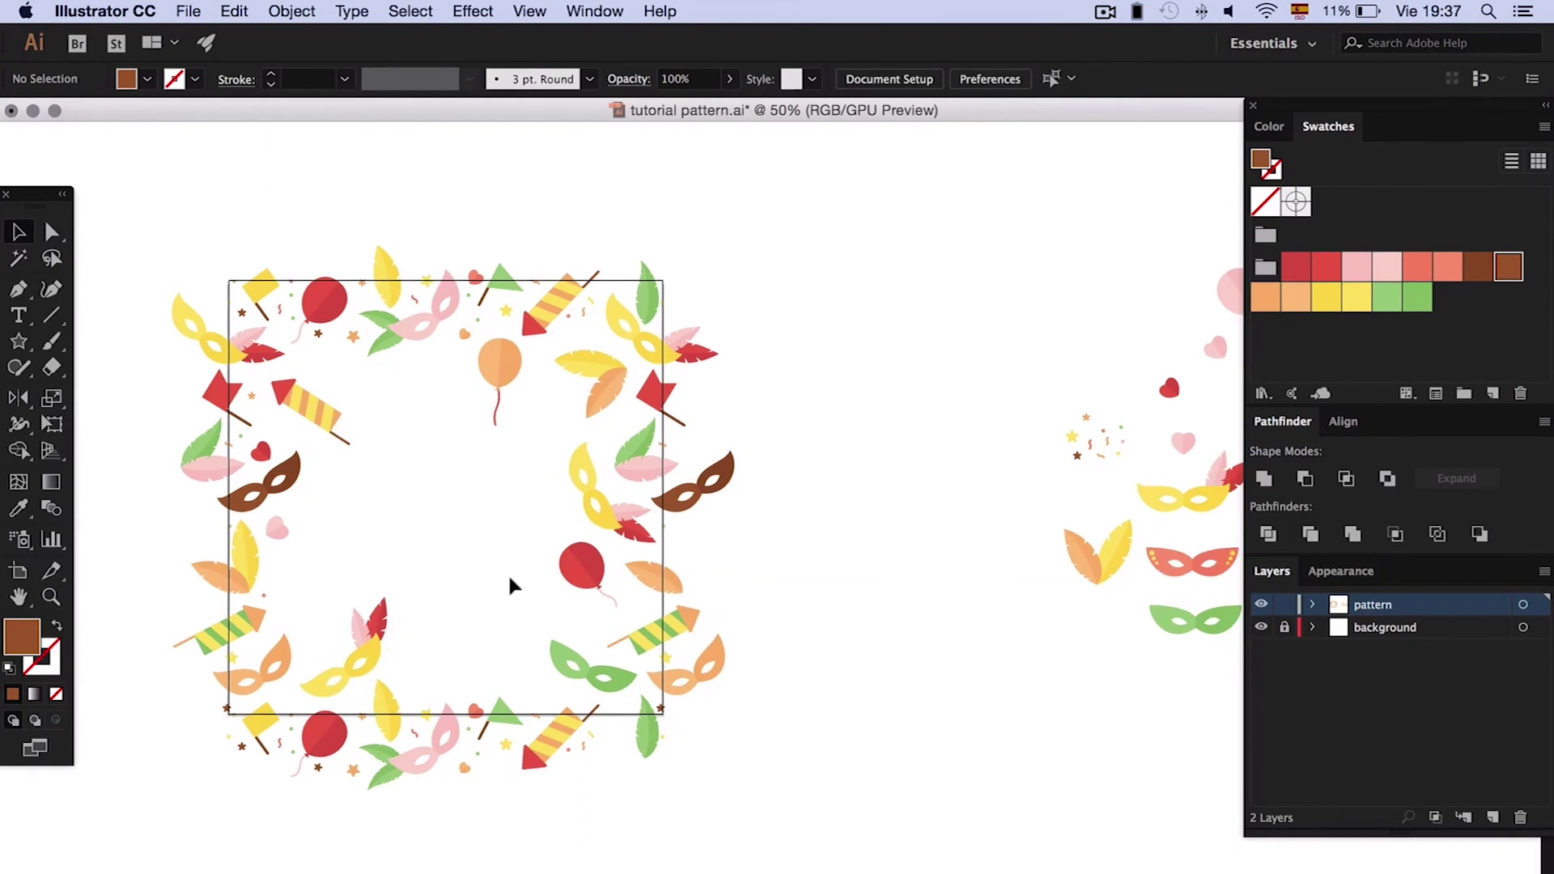
pyautogui.click(444, 583)
pyautogui.hscroll(4, 522, 561)
pyautogui.hscroll(4, 522, 561)
pyautogui.moveTo(1137, 601); pyautogui.dragTo(455, 404)
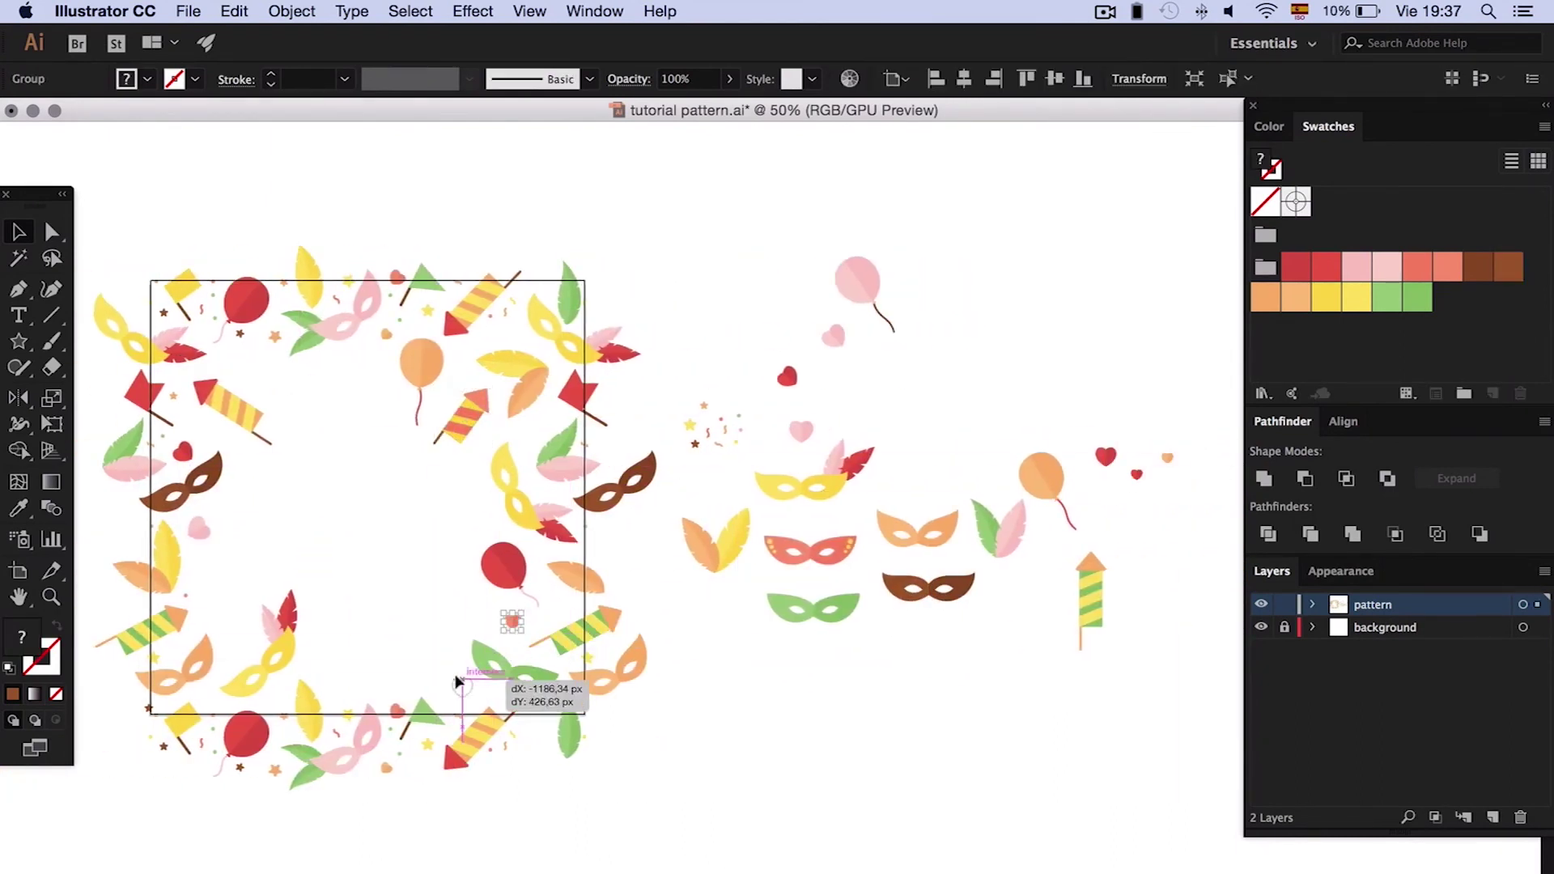
pyautogui.moveTo(458, 684); pyautogui.dragTo(460, 685)
pyautogui.moveTo(1136, 474); pyautogui.dragTo(230, 360)
pyautogui.moveTo(734, 444); pyautogui.dragTo(458, 375)
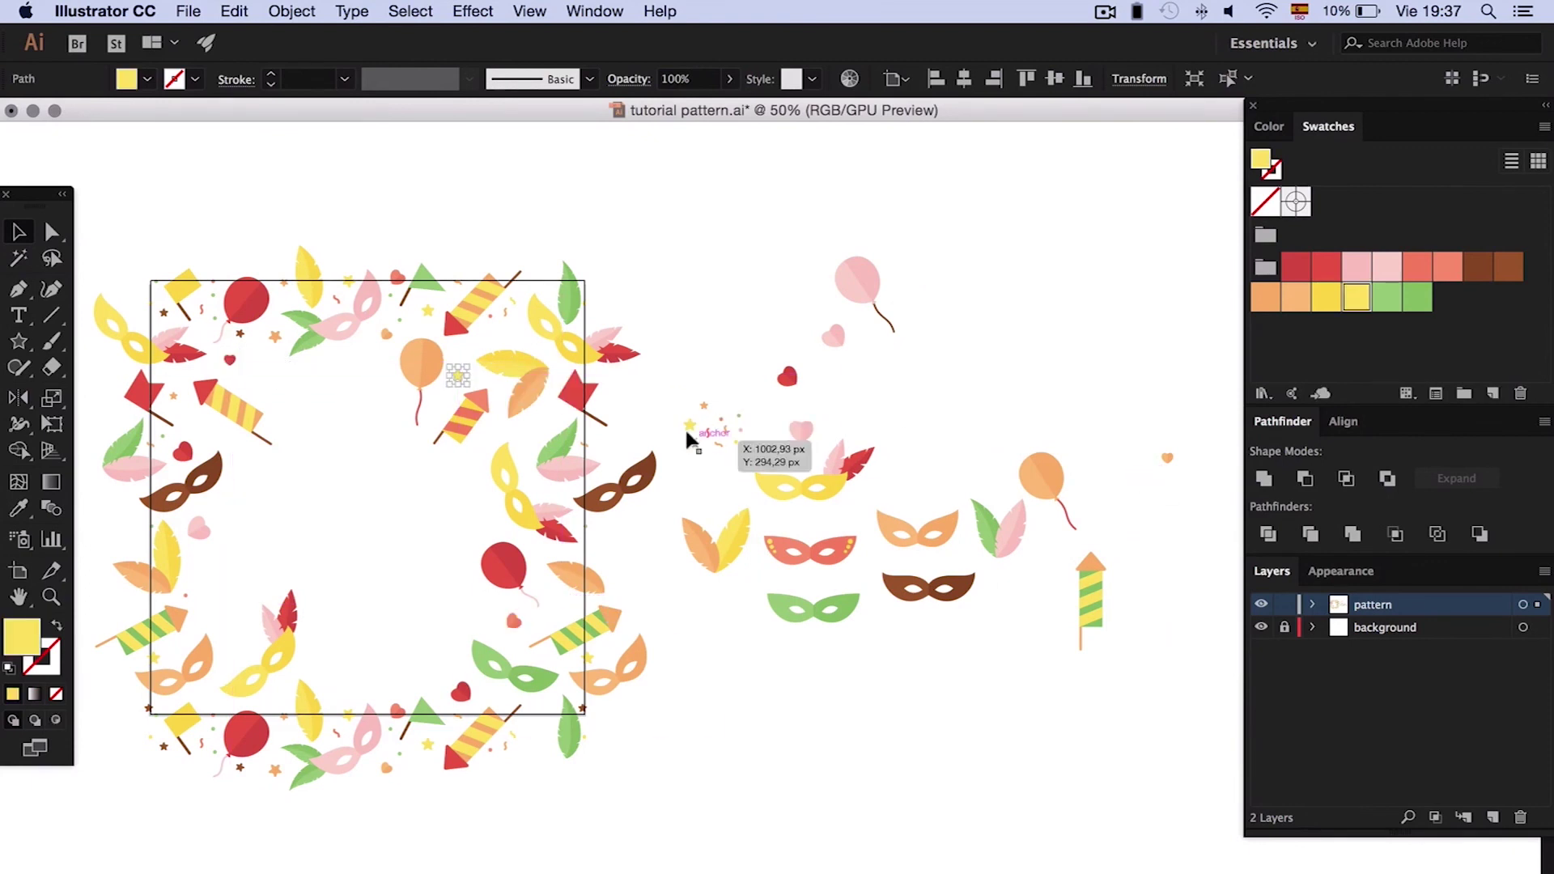
pyautogui.moveTo(687, 439); pyautogui.dragTo(555, 599)
pyautogui.moveTo(799, 372); pyautogui.dragTo(256, 368)
# - Place an orange mask, pink balloon, green flag, confetti group and yellow-green rocket in the square
pyautogui.hscroll(-3, 615, 486)
pyautogui.keyDown('alt'); pyautogui.moveTo(992, 498); pyautogui.dragTo(482, 643); pyautogui.keyUp('alt')
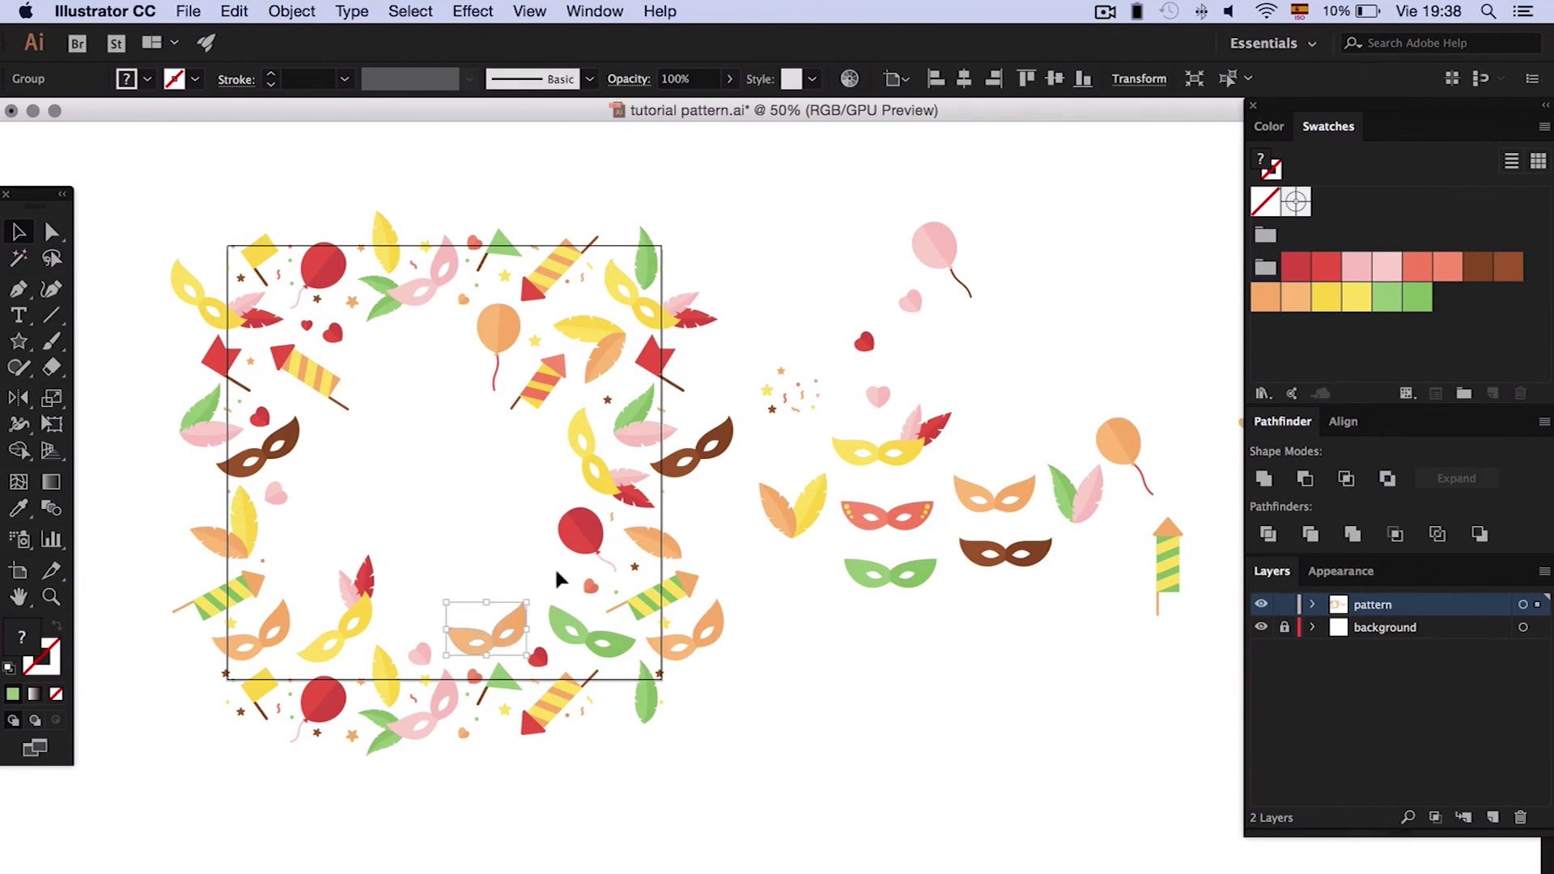
pyautogui.moveTo(368, 452); pyautogui.dragTo(303, 562)
pyautogui.click(494, 478)
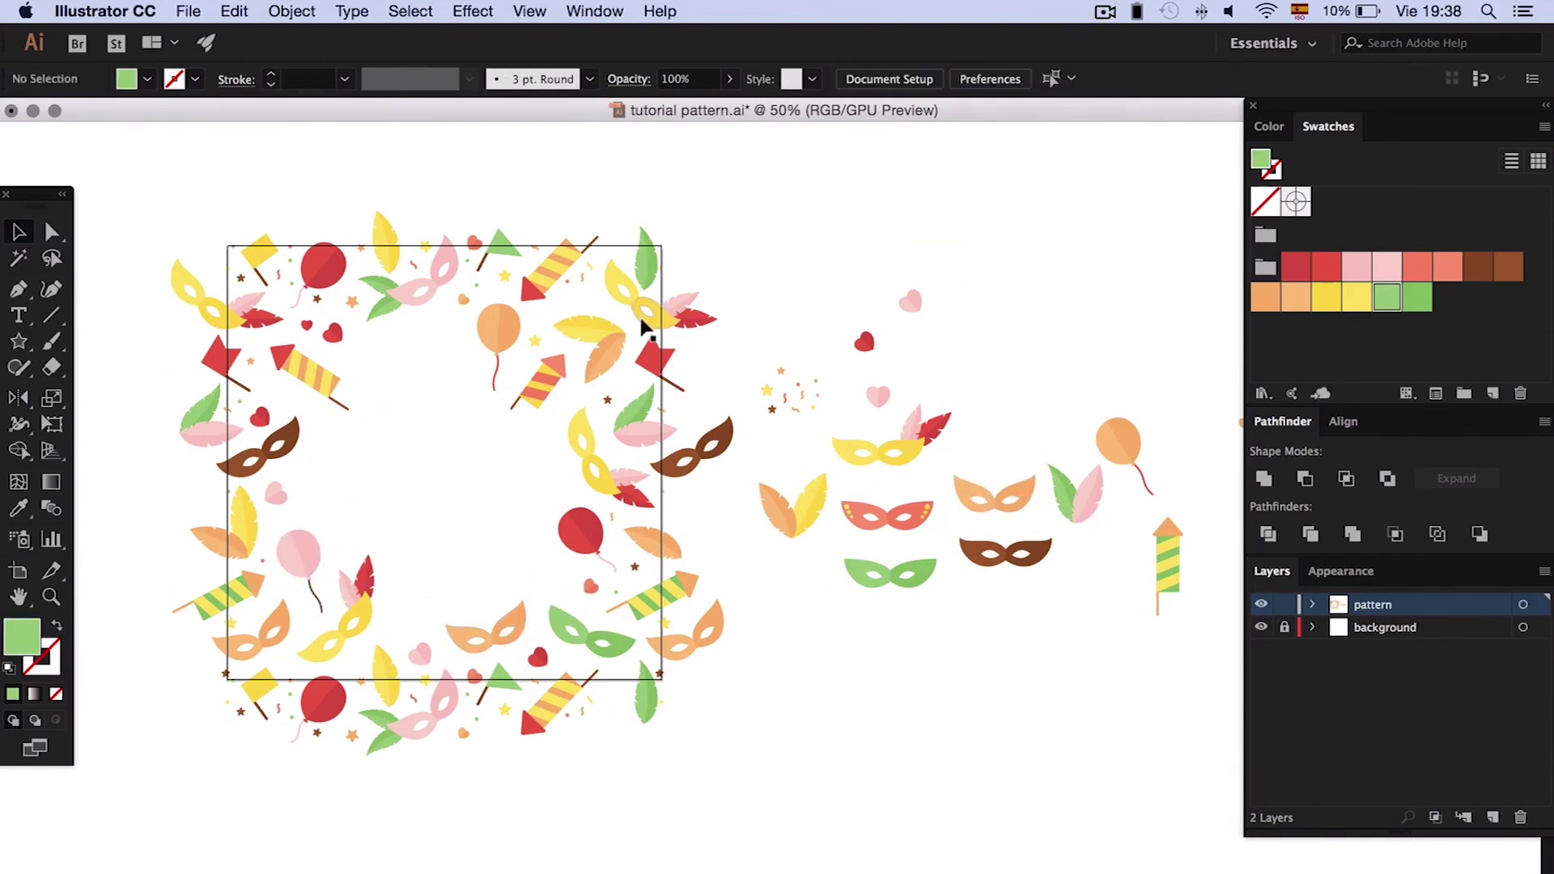
pyautogui.moveTo(323, 448); pyautogui.dragTo(326, 445)
pyautogui.keyDown('alt'); pyautogui.moveTo(789, 391); pyautogui.dragTo(449, 344); pyautogui.keyUp('alt')
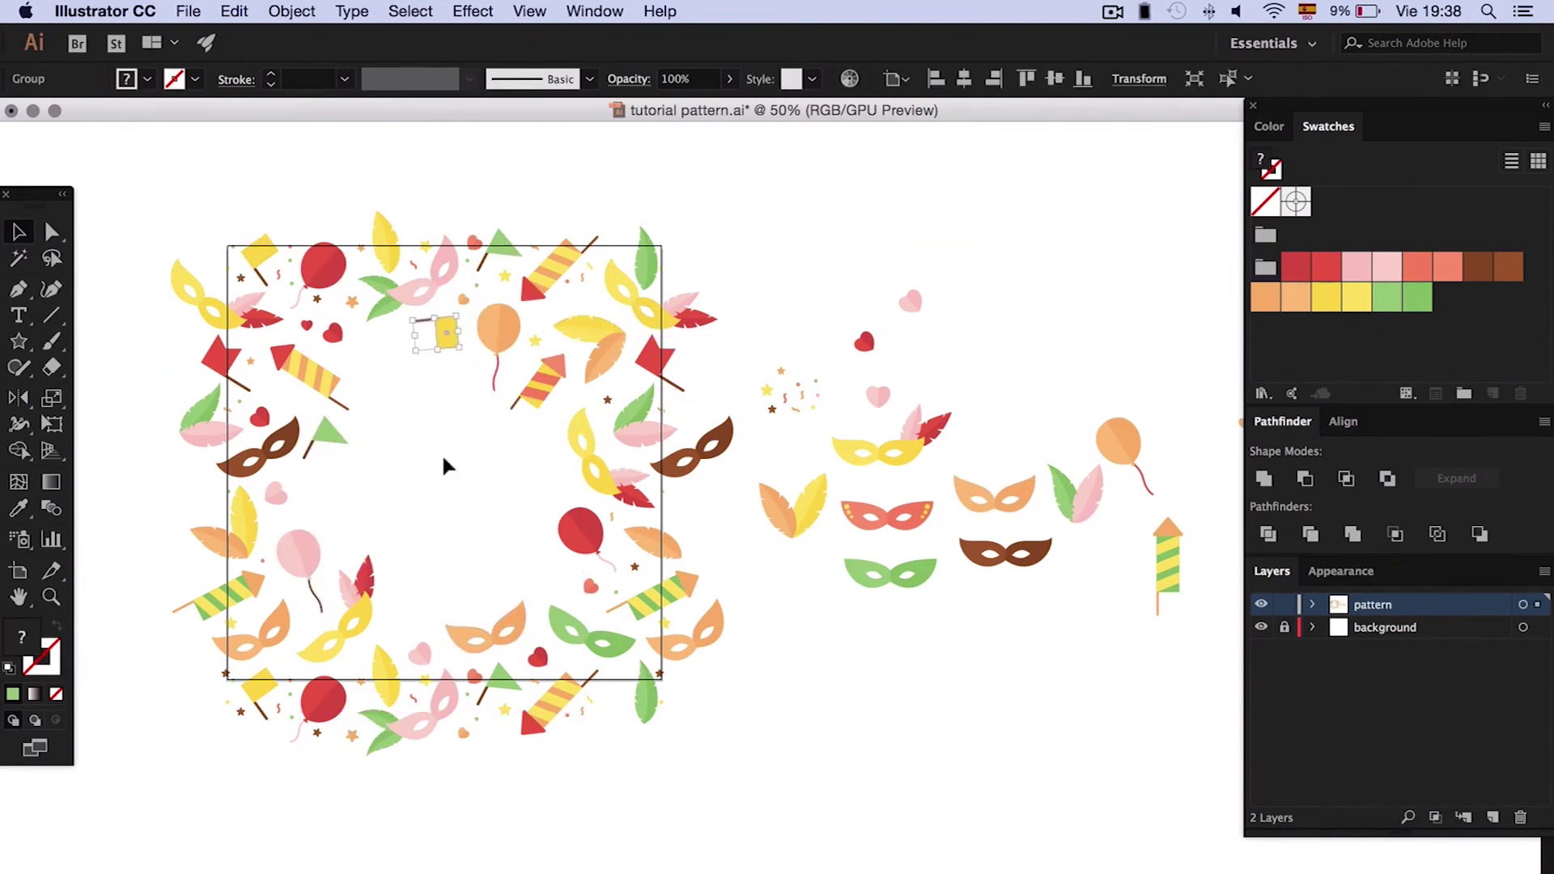
pyautogui.moveTo(513, 575); pyautogui.dragTo(551, 555)
pyautogui.click(754, 444)
# - Copy stars and orange confetti into the empty centre and rotate a feathers group
pyautogui.keyDown('alt'); pyautogui.moveTo(783, 405); pyautogui.dragTo(312, 409); pyautogui.keyUp('alt')
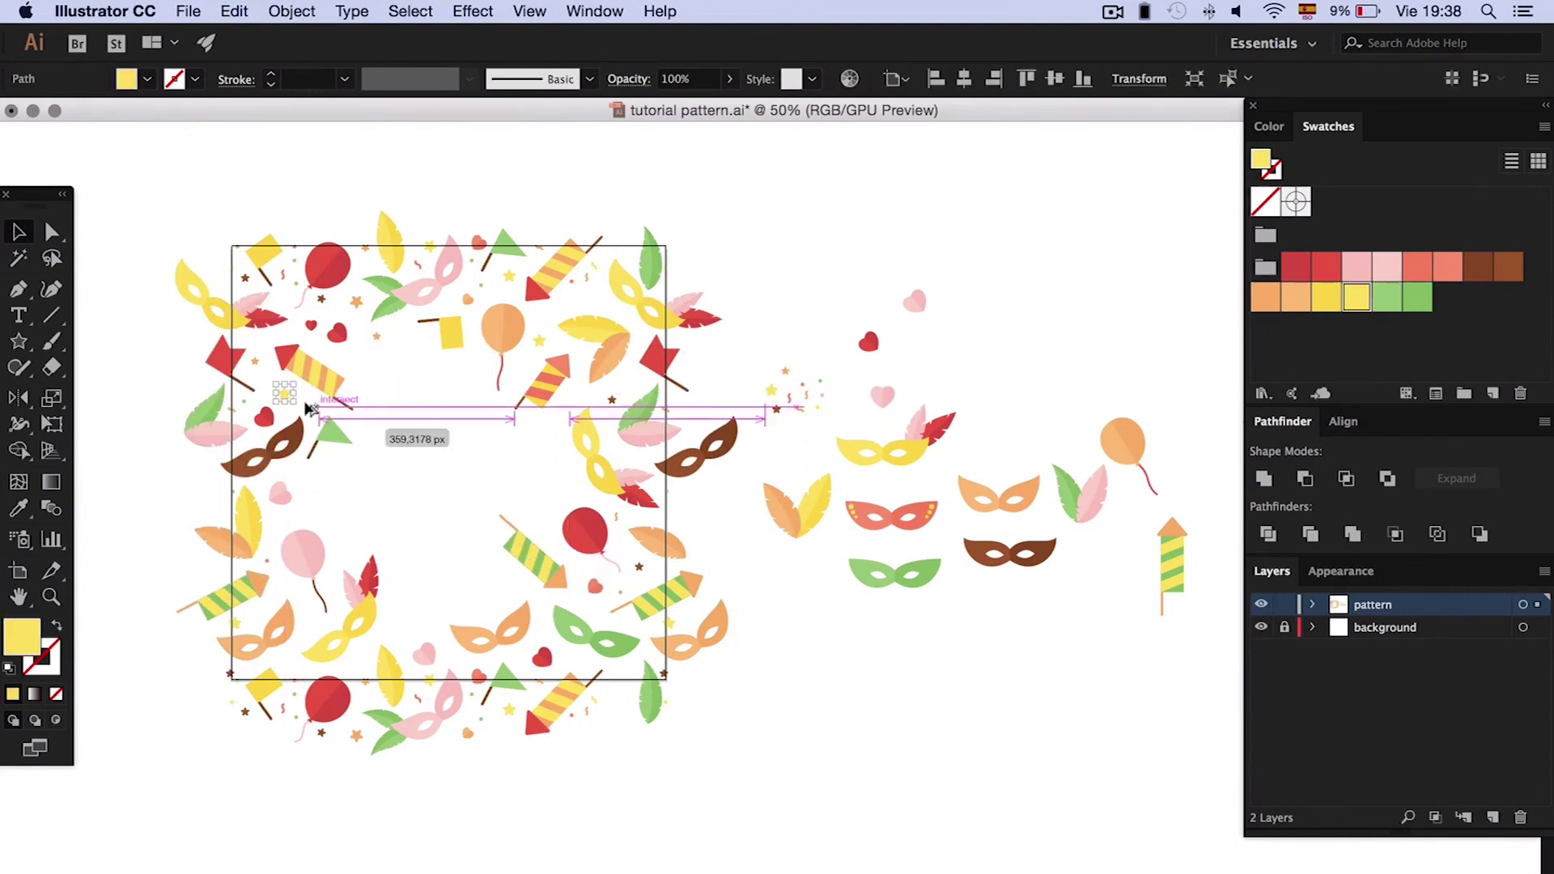
pyautogui.keyDown('alt'); pyautogui.moveTo(773, 368); pyautogui.dragTo(284, 537); pyautogui.keyUp('alt')
pyautogui.keyDown('alt'); pyautogui.moveTo(798, 397); pyautogui.dragTo(437, 526); pyautogui.keyUp('alt')
pyautogui.click(437, 526)
pyautogui.click(596, 461)
pyautogui.moveTo(597, 461); pyautogui.dragTo(456, 449)
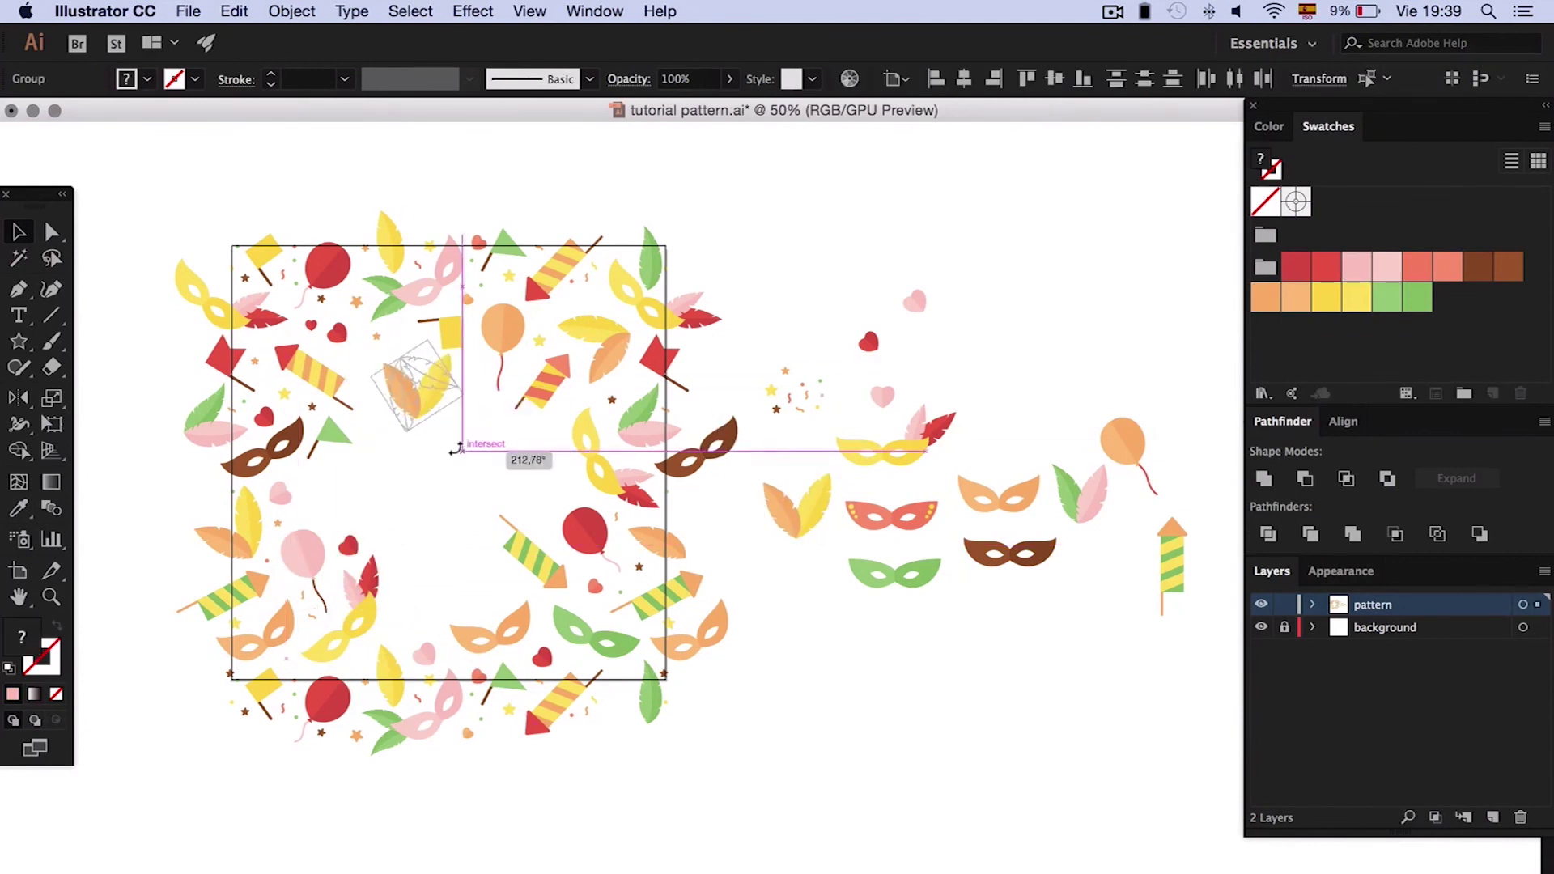
# - Add yellow confetti, a pink balloon, a rocket, a pink leaf and a yellow feather
pyautogui.moveTo(427, 383); pyautogui.dragTo(340, 362)
pyautogui.moveTo(304, 554); pyautogui.dragTo(546, 481)
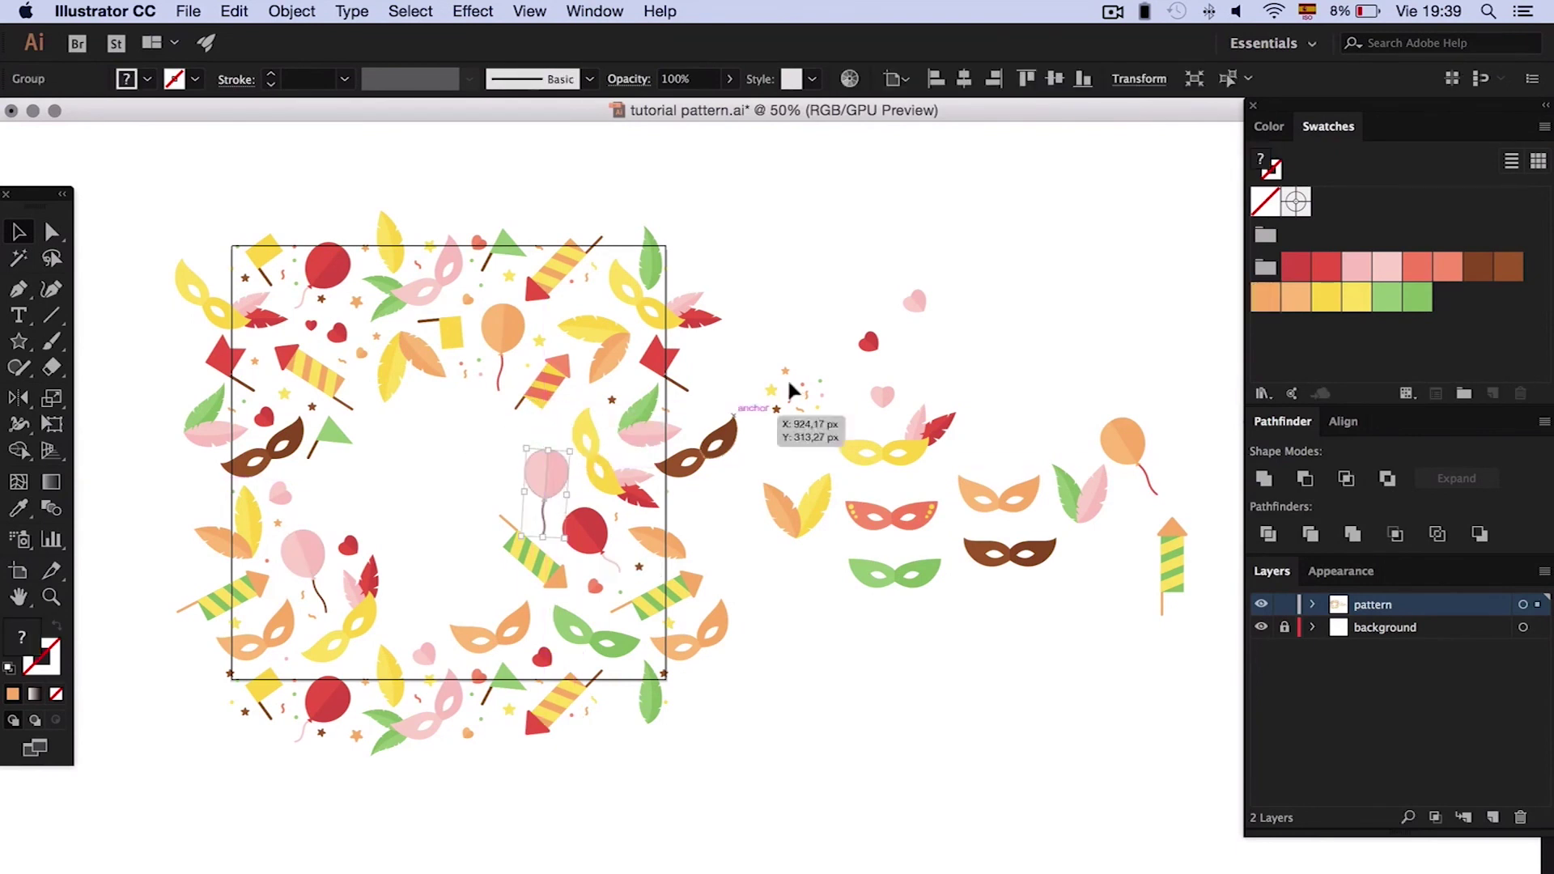
pyautogui.moveTo(368, 439); pyautogui.dragTo(364, 451)
pyautogui.click(451, 439)
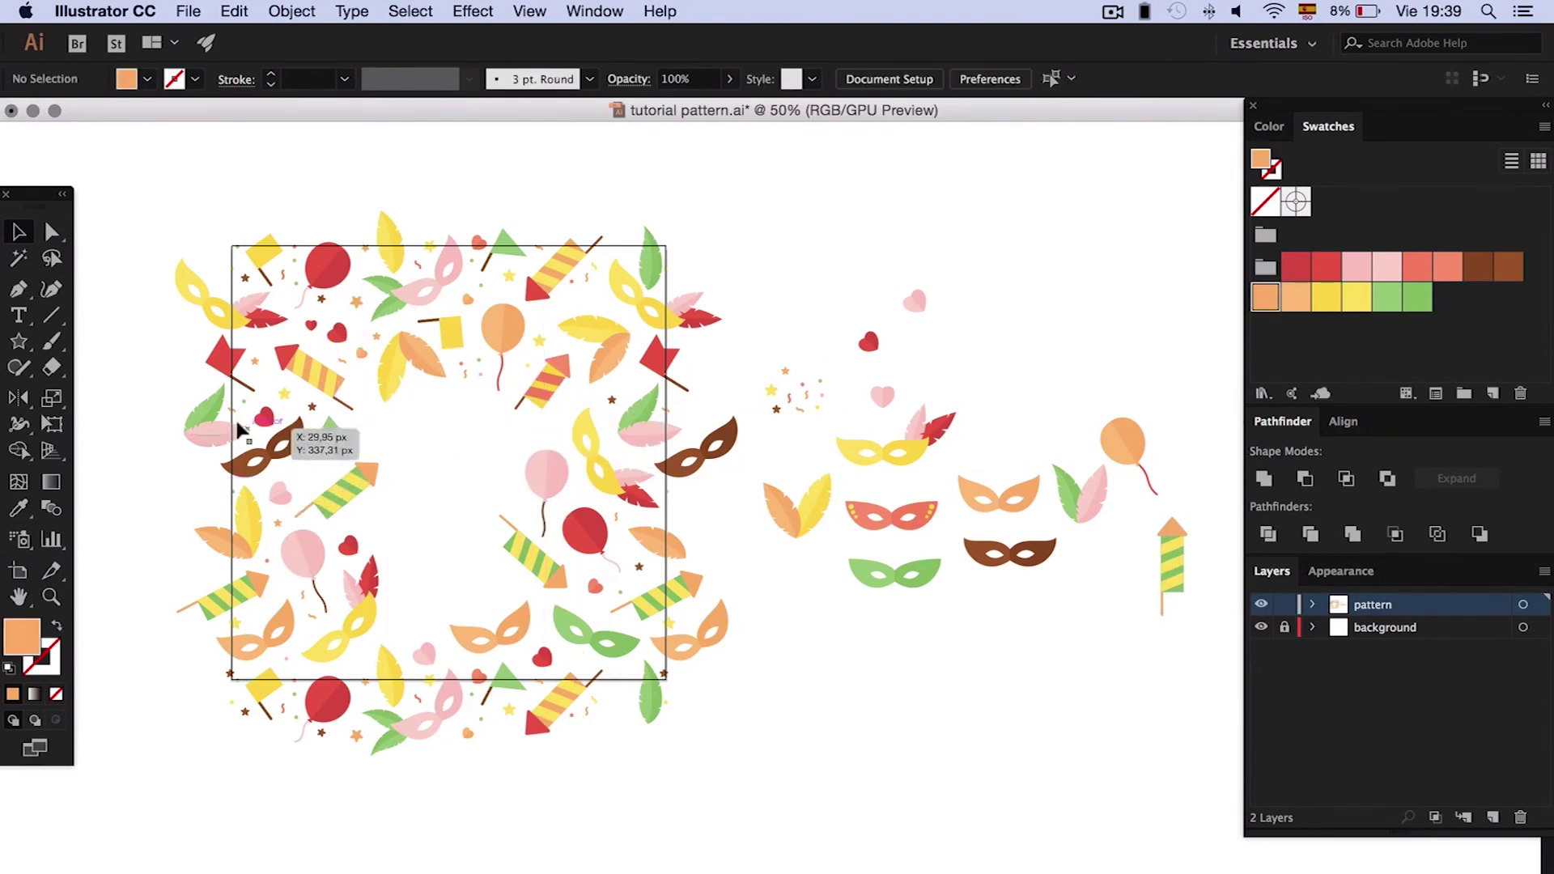
pyautogui.moveTo(238, 429); pyautogui.dragTo(429, 429)
pyautogui.moveTo(394, 369); pyautogui.dragTo(437, 587)
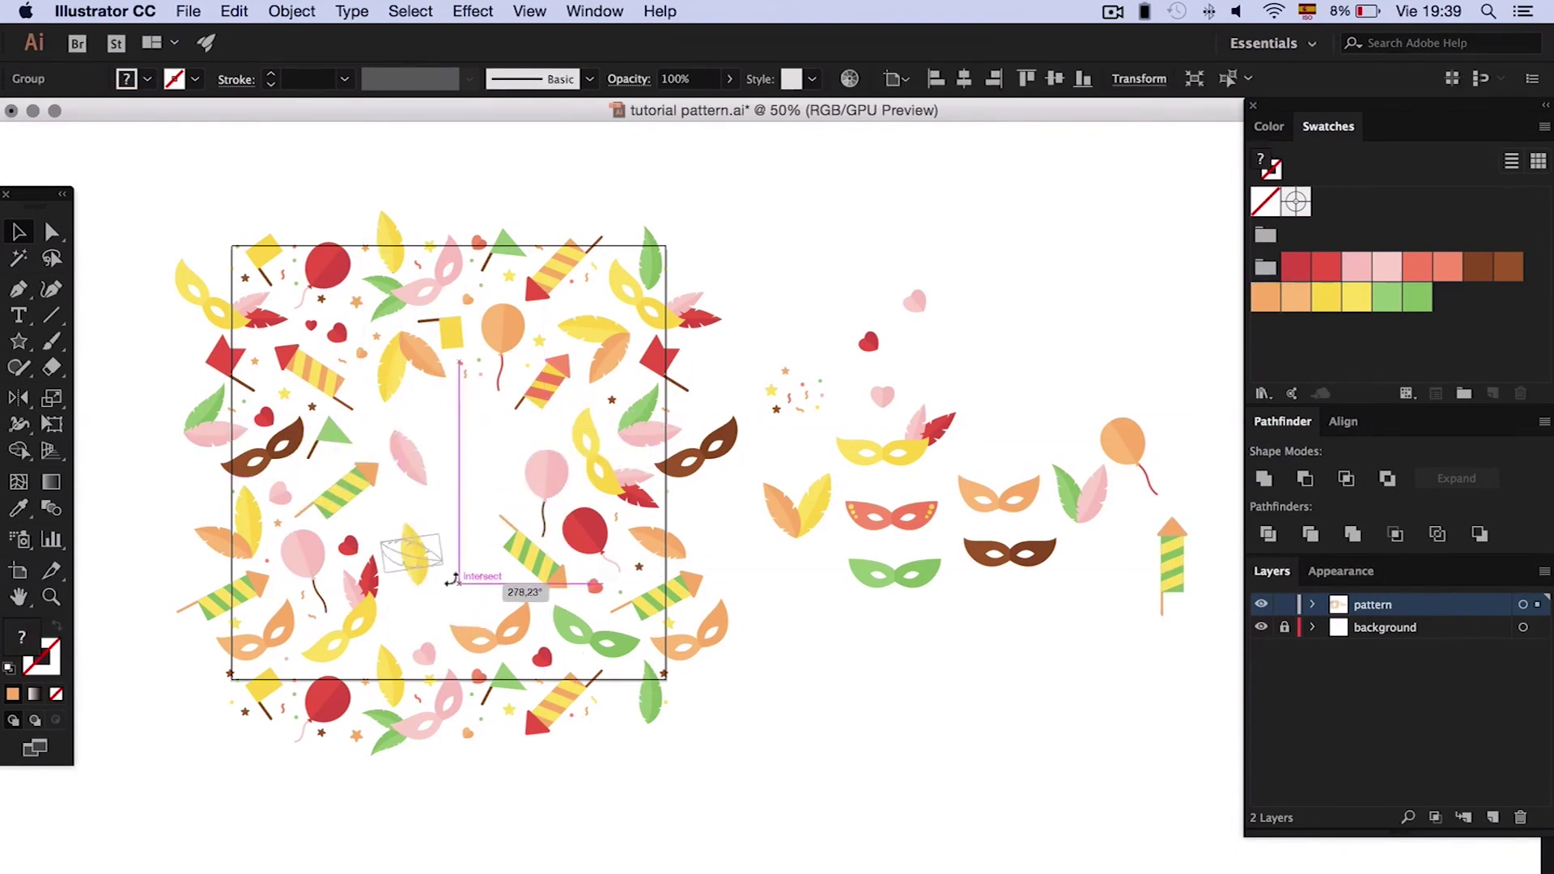
pyautogui.click(469, 409)
# - Place red, orange and brown masks, a pink feather, hearts, stars and confetti in the pattern
pyautogui.click(862, 509)
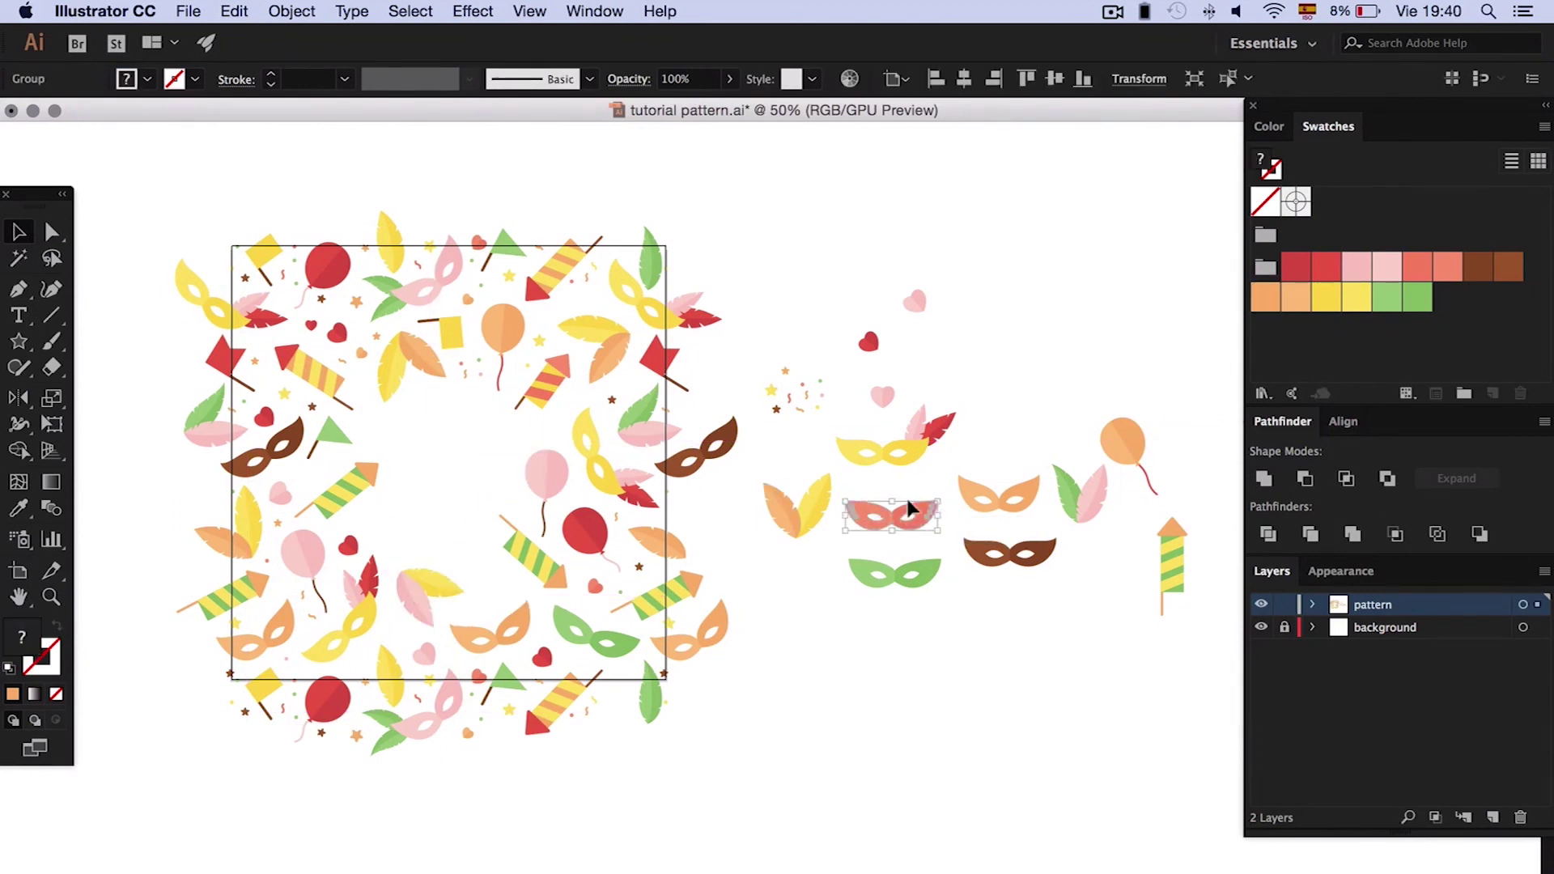
pyautogui.moveTo(458, 421); pyautogui.dragTo(489, 424)
pyautogui.moveTo(1003, 479); pyautogui.dragTo(450, 463)
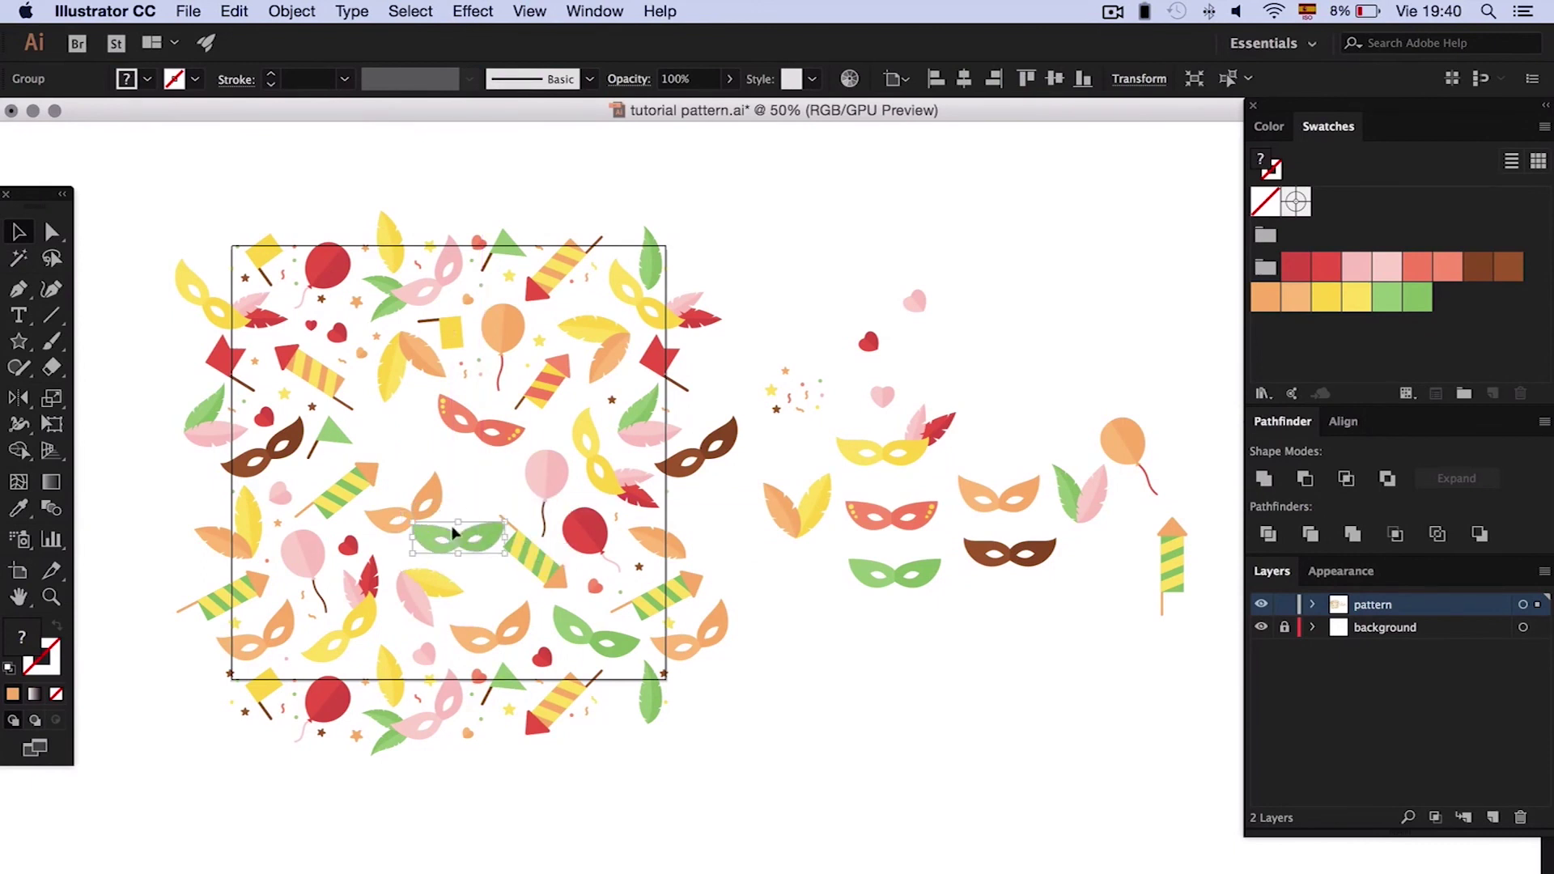
pyautogui.moveTo(1083, 495); pyautogui.dragTo(506, 434)
pyautogui.moveTo(765, 387); pyautogui.dragTo(296, 398)
pyautogui.moveTo(797, 390); pyautogui.dragTo(405, 550)
pyautogui.moveTo(769, 391); pyautogui.dragTo(508, 587)
pyautogui.click(789, 544)
pyautogui.moveTo(957, 541); pyautogui.dragTo(360, 412)
# - Select the leftover spare pieces to the right of the square and delete them
pyautogui.click(774, 376)
pyautogui.click(767, 390)
pyautogui.click(793, 371)
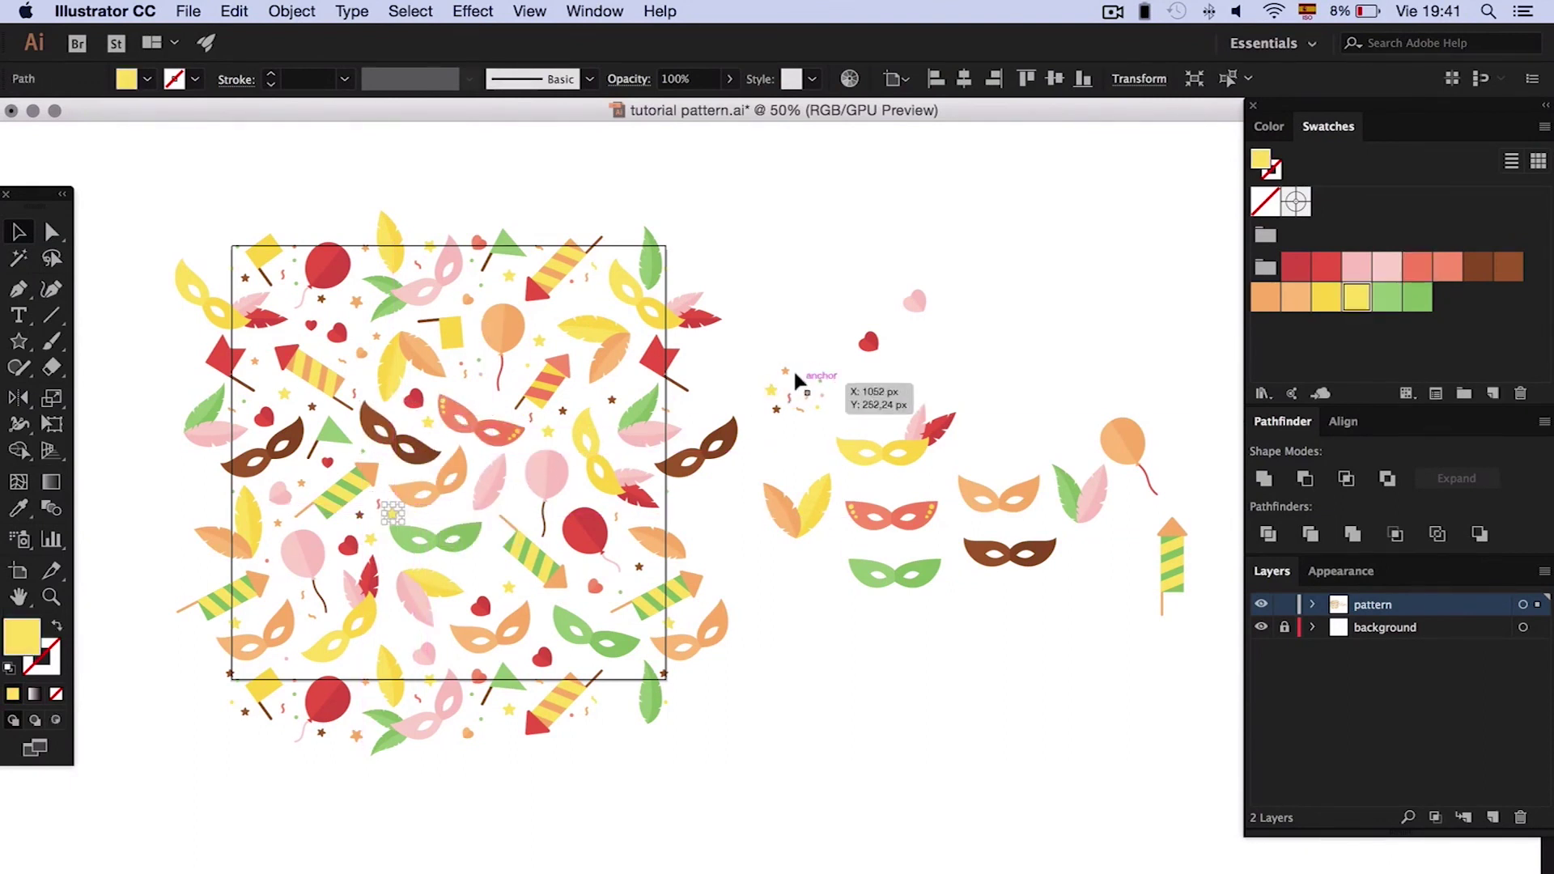
pyautogui.click(815, 387)
pyautogui.press('super+minus')
pyautogui.click(602, 322)
pyautogui.press('super+plus')
pyautogui.click(712, 280)
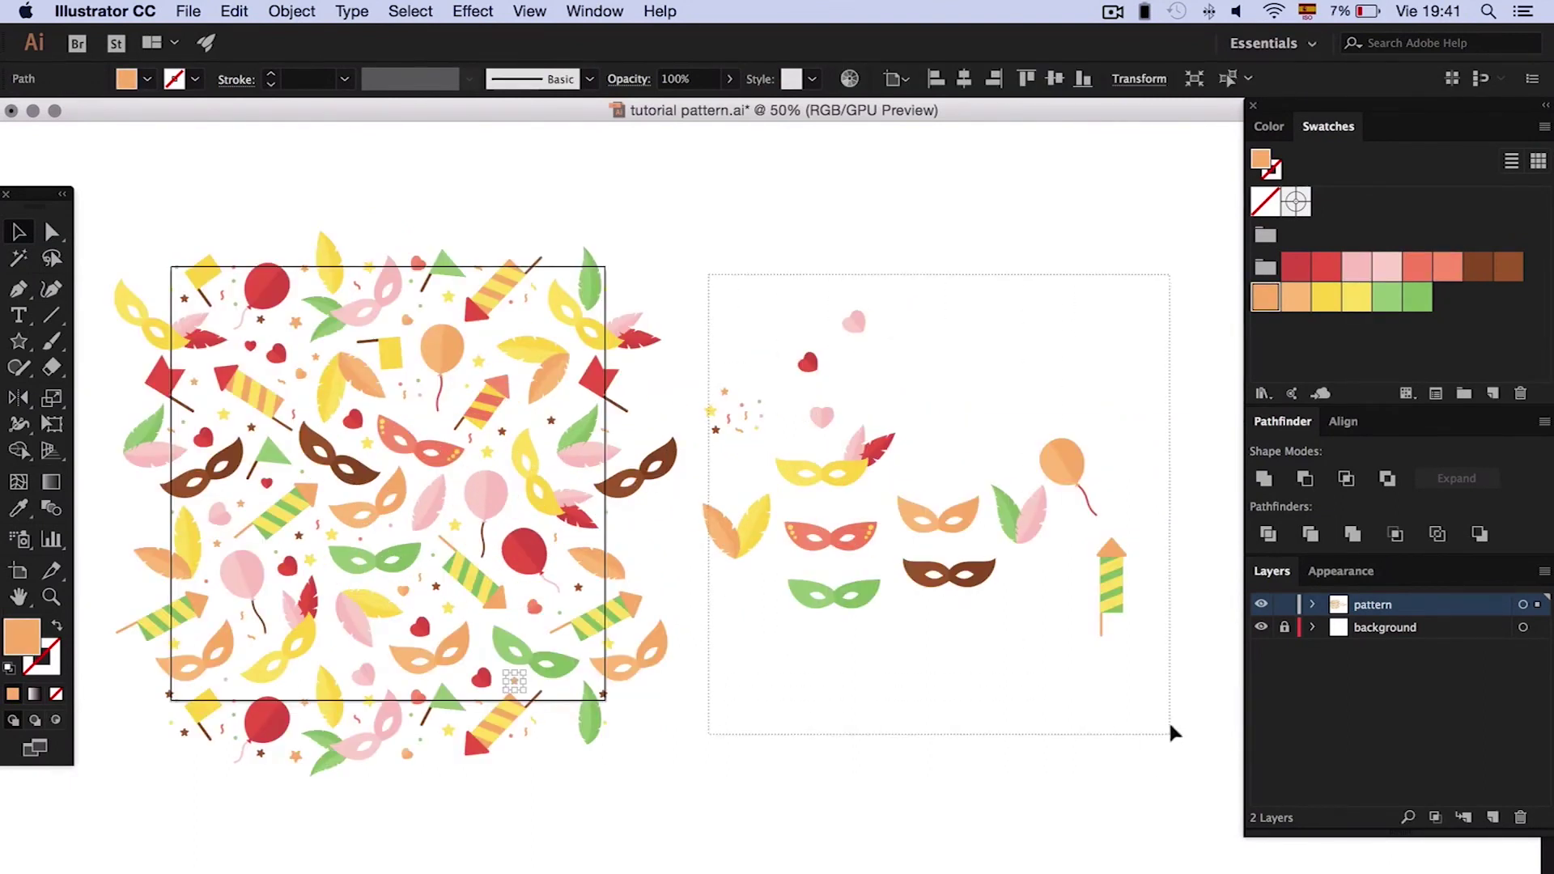
pyautogui.moveTo(1174, 732); pyautogui.dragTo(1183, 712)
pyautogui.press('Delete')
# - Paste a copy of the background square in front and clip the carnival artwork to it with Cmd+7
pyautogui.hscroll(-5, 974, 615)
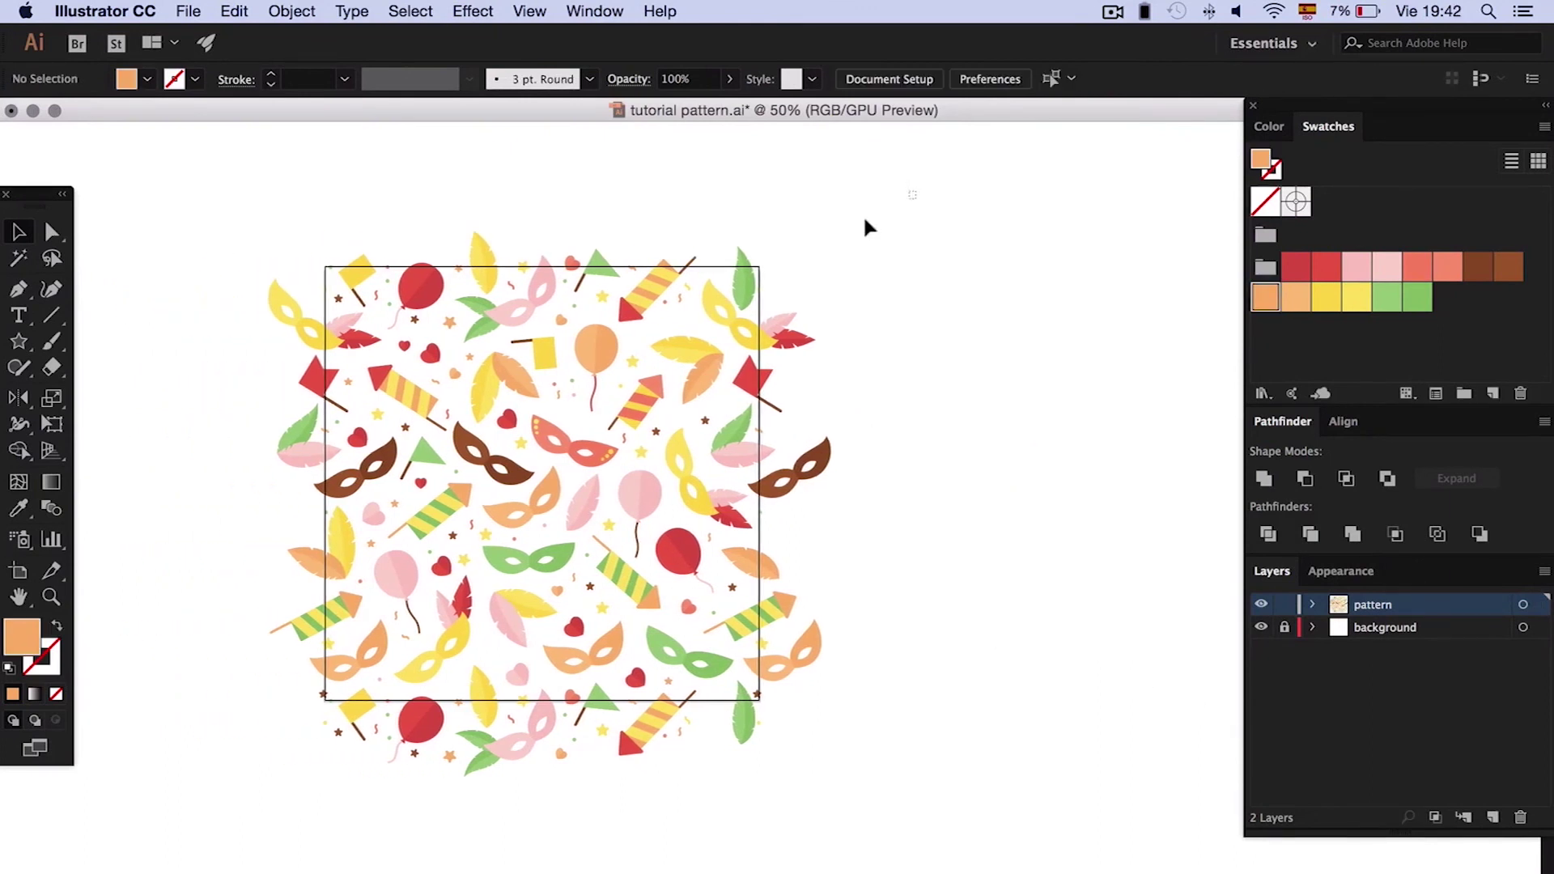
pyautogui.moveTo(912, 194); pyautogui.dragTo(166, 823)
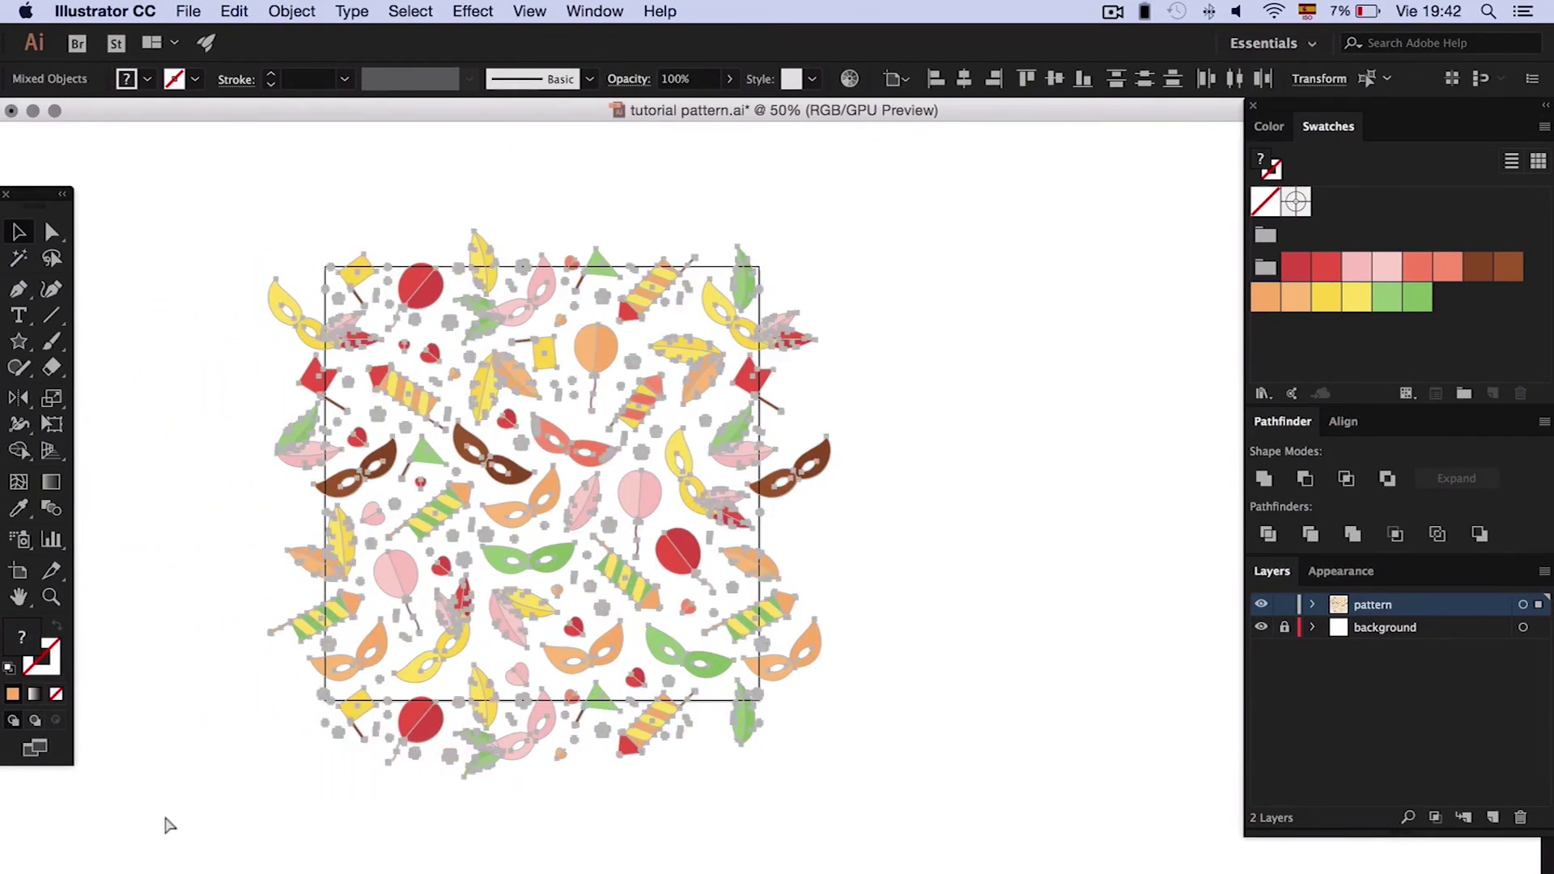
pyautogui.click(1097, 576)
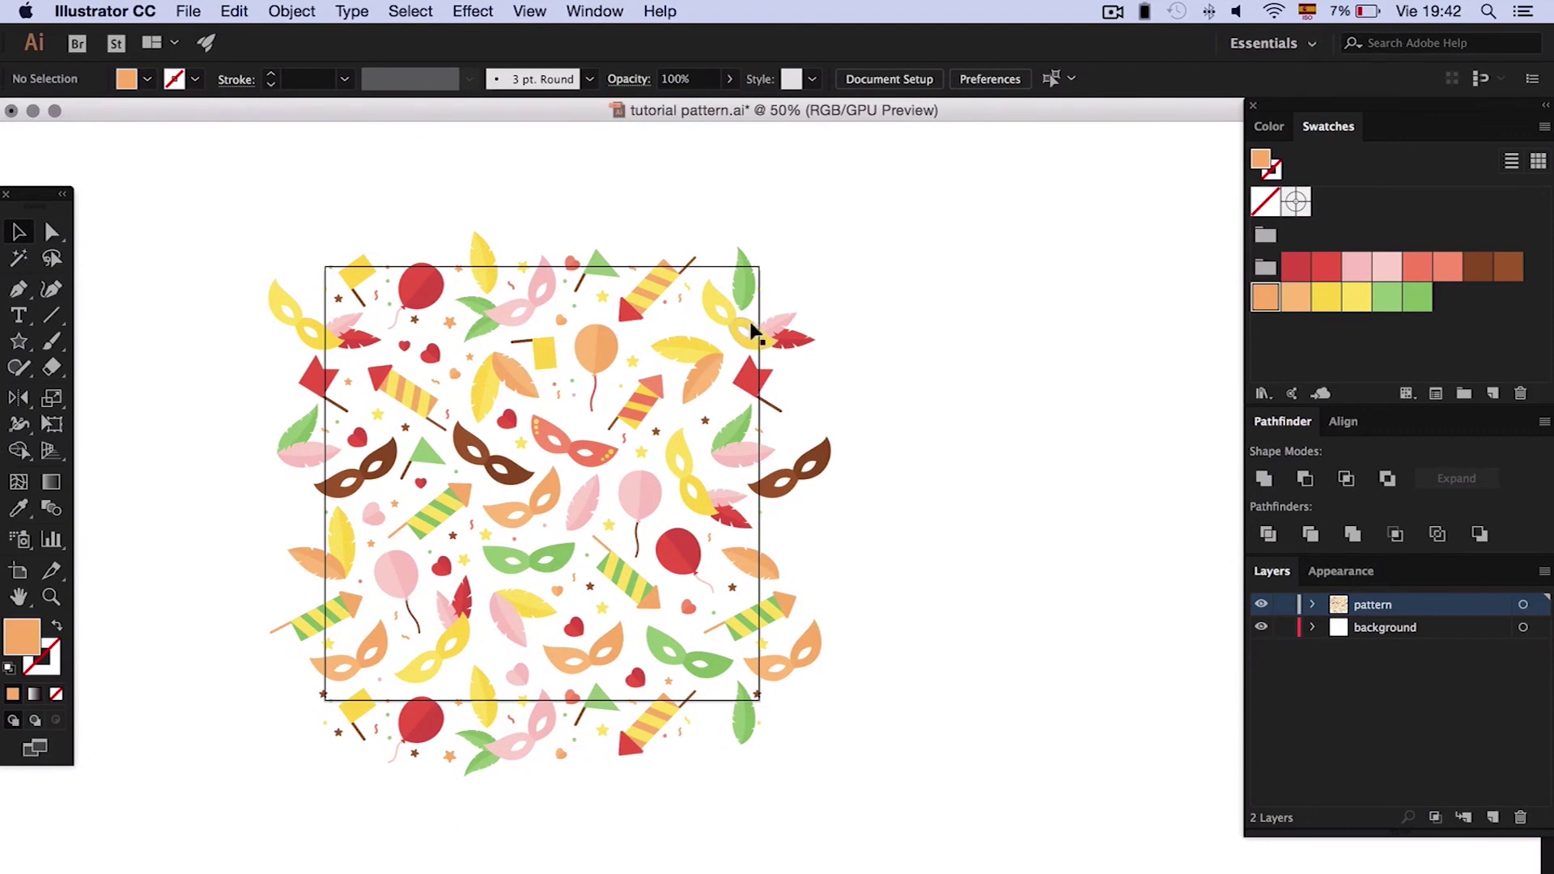
pyautogui.click(725, 346)
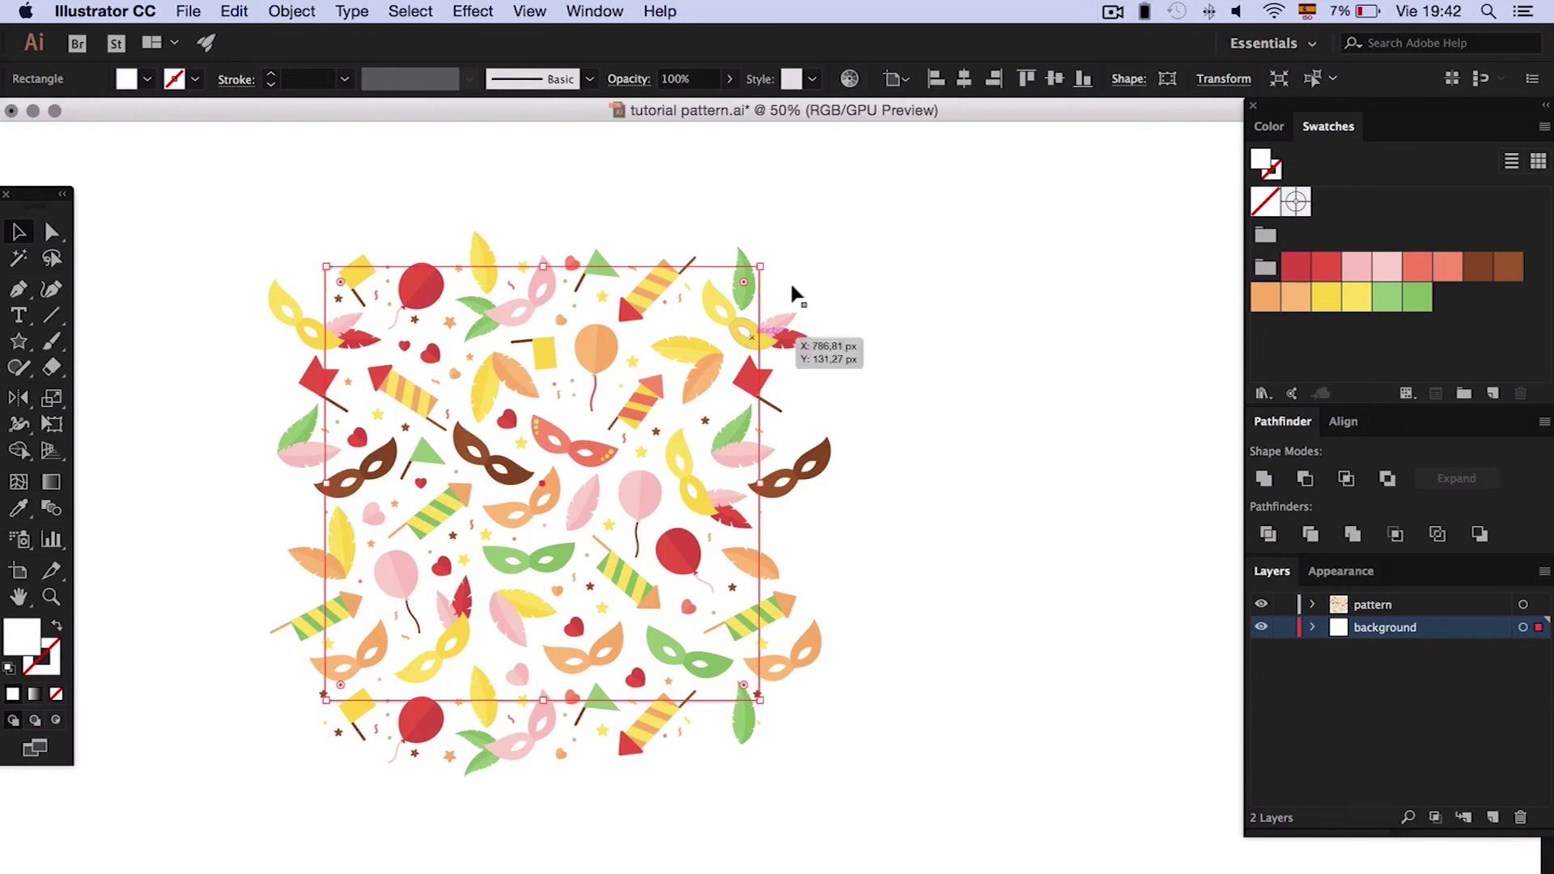
pyautogui.click(881, 183)
pyautogui.click(452, 500)
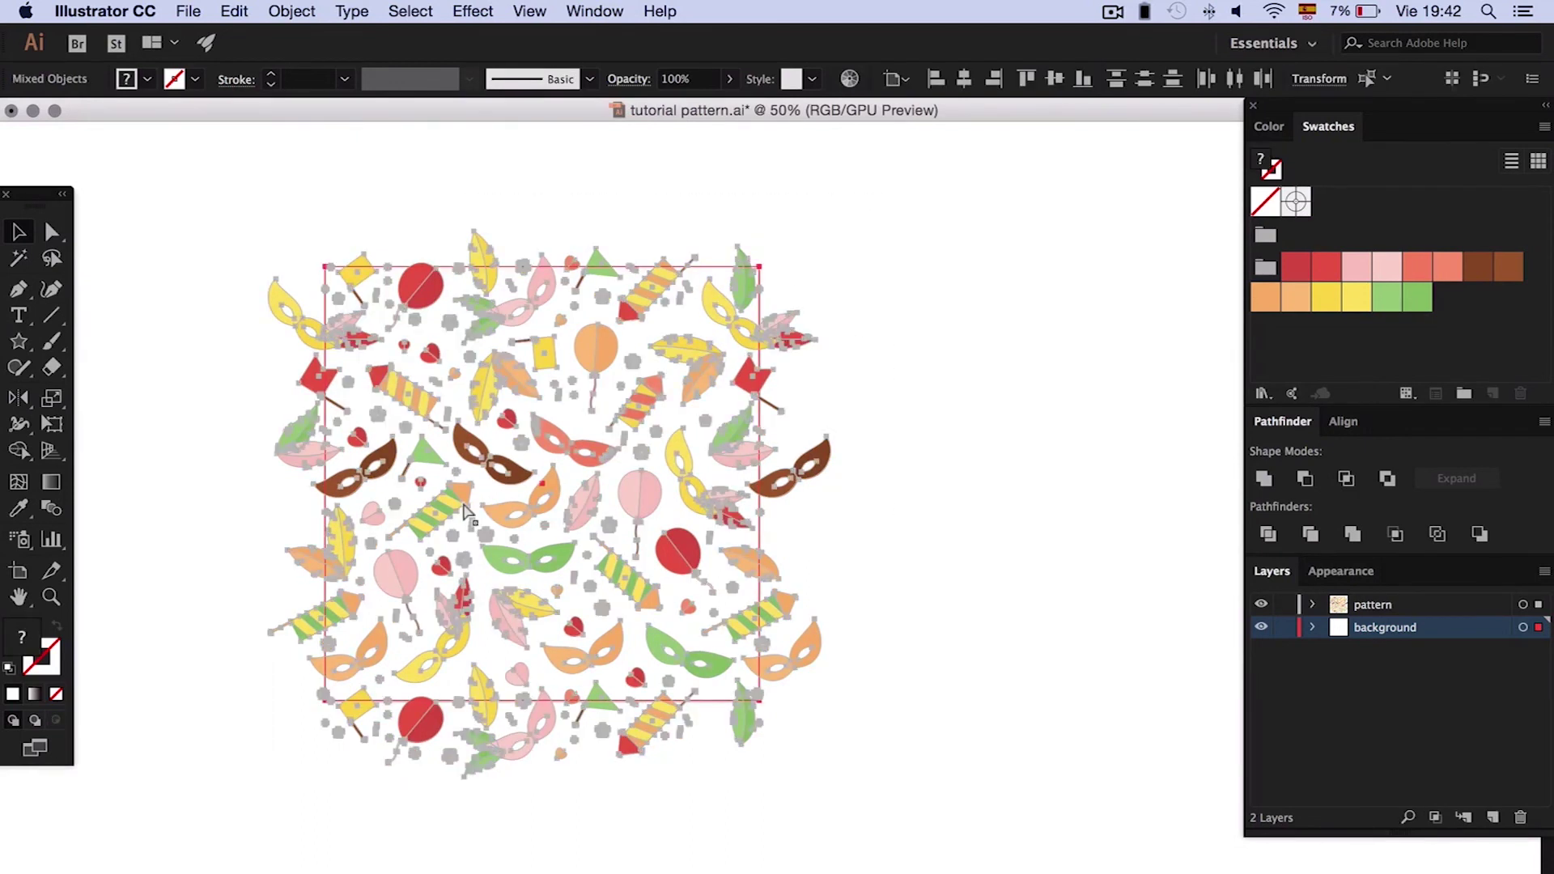
pyautogui.click(921, 429)
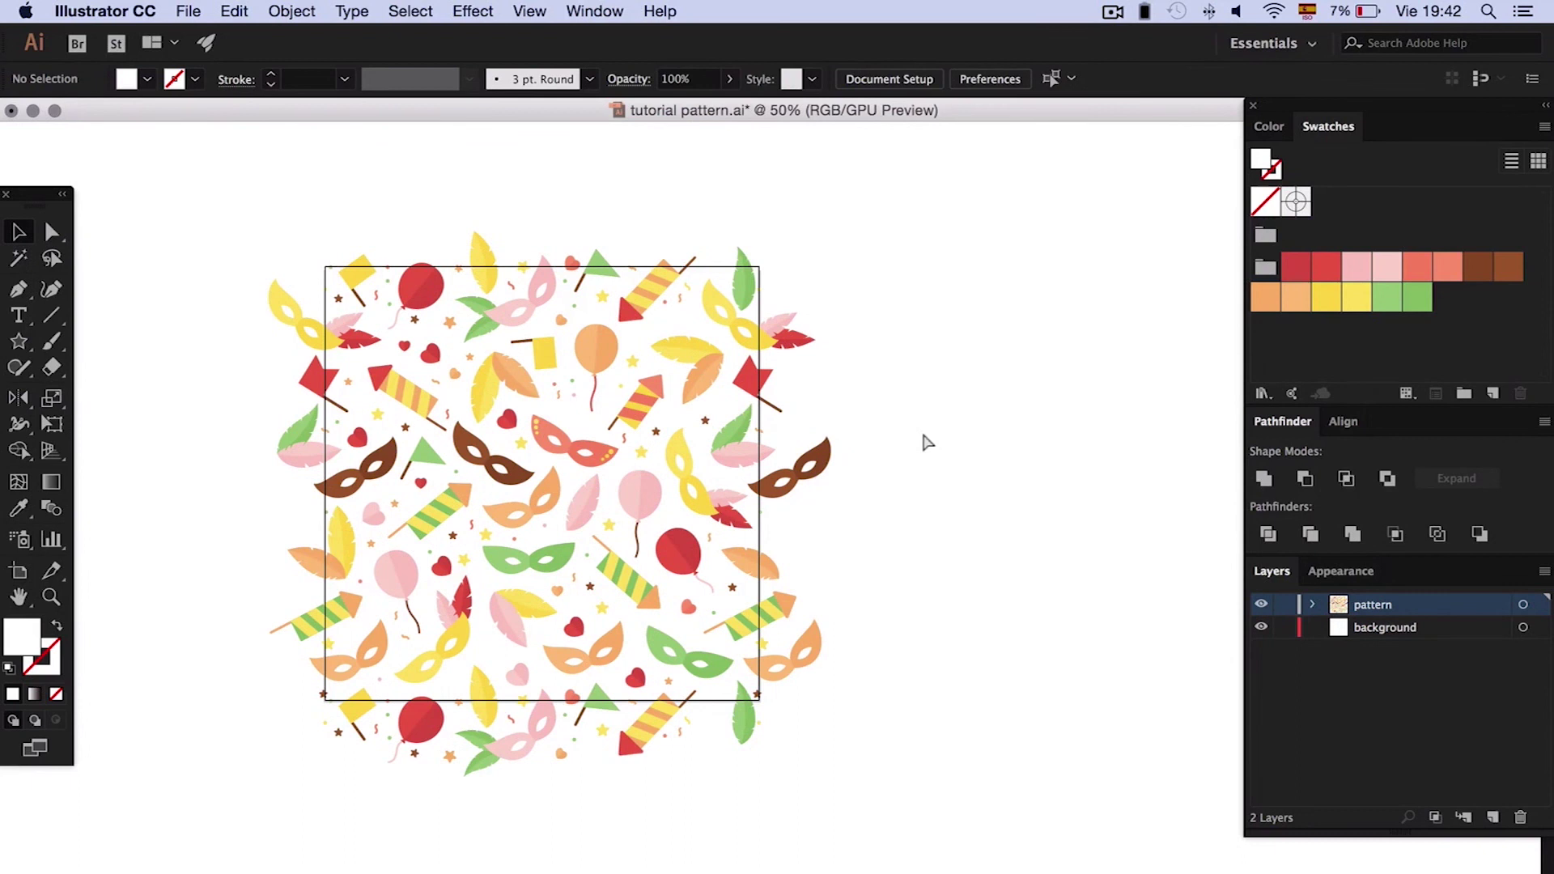
pyautogui.press('super+f')
pyautogui.moveTo(929, 374); pyautogui.dragTo(655, 576)
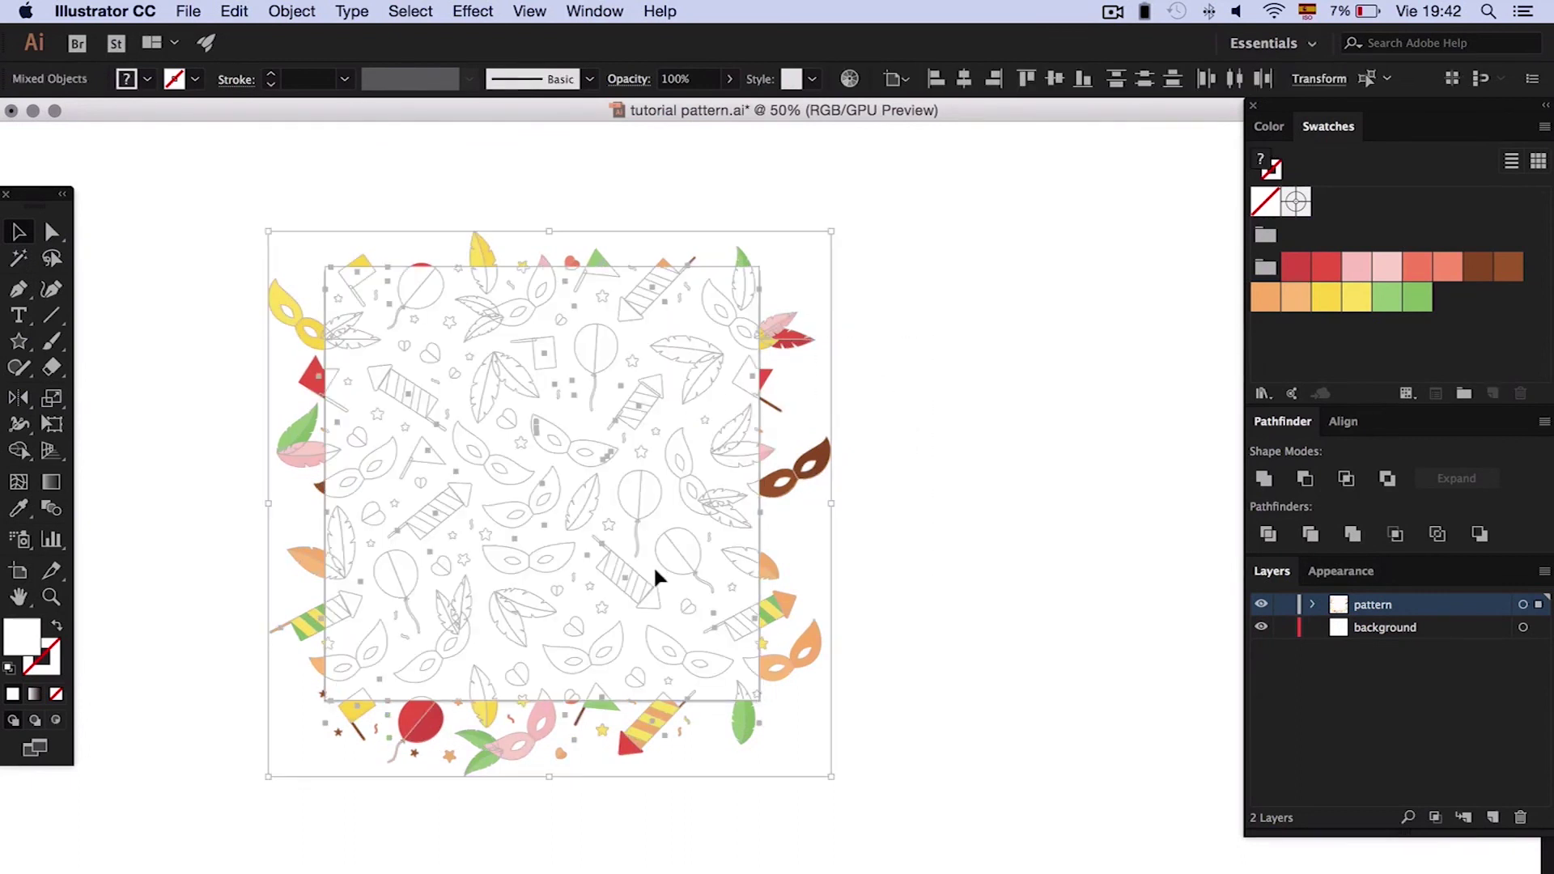
pyautogui.press('super+7')
pyautogui.click(988, 545)
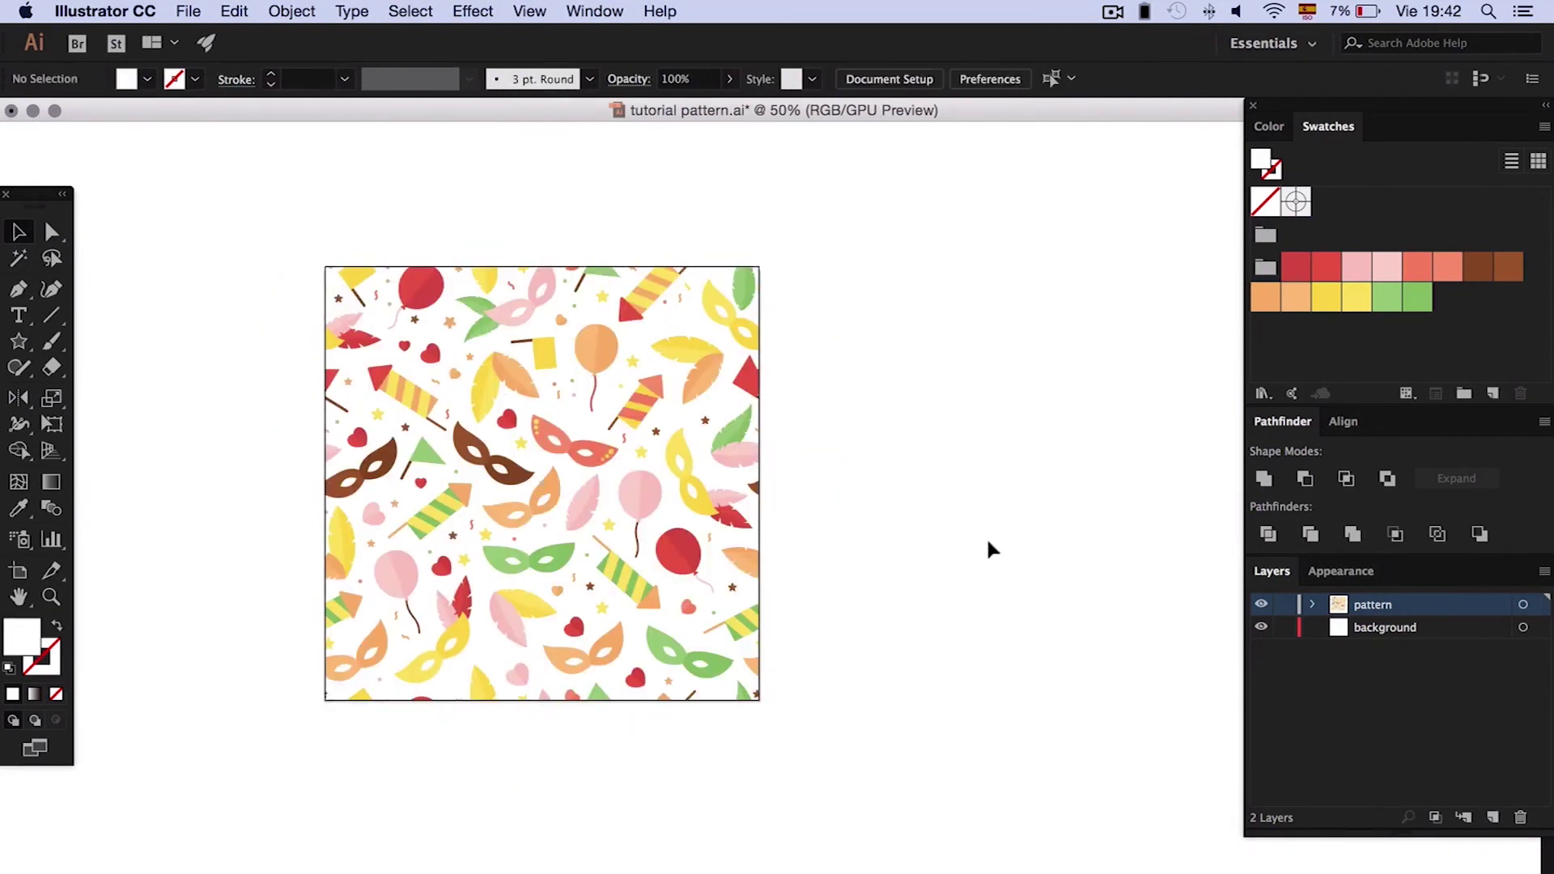
pyautogui.click(402, 468)
# - Duplicate the clipped tile, crop the left copy, add it to Swatches, then delete it
pyautogui.moveTo(402, 458); pyautogui.dragTo(852, 455)
pyautogui.click(694, 359)
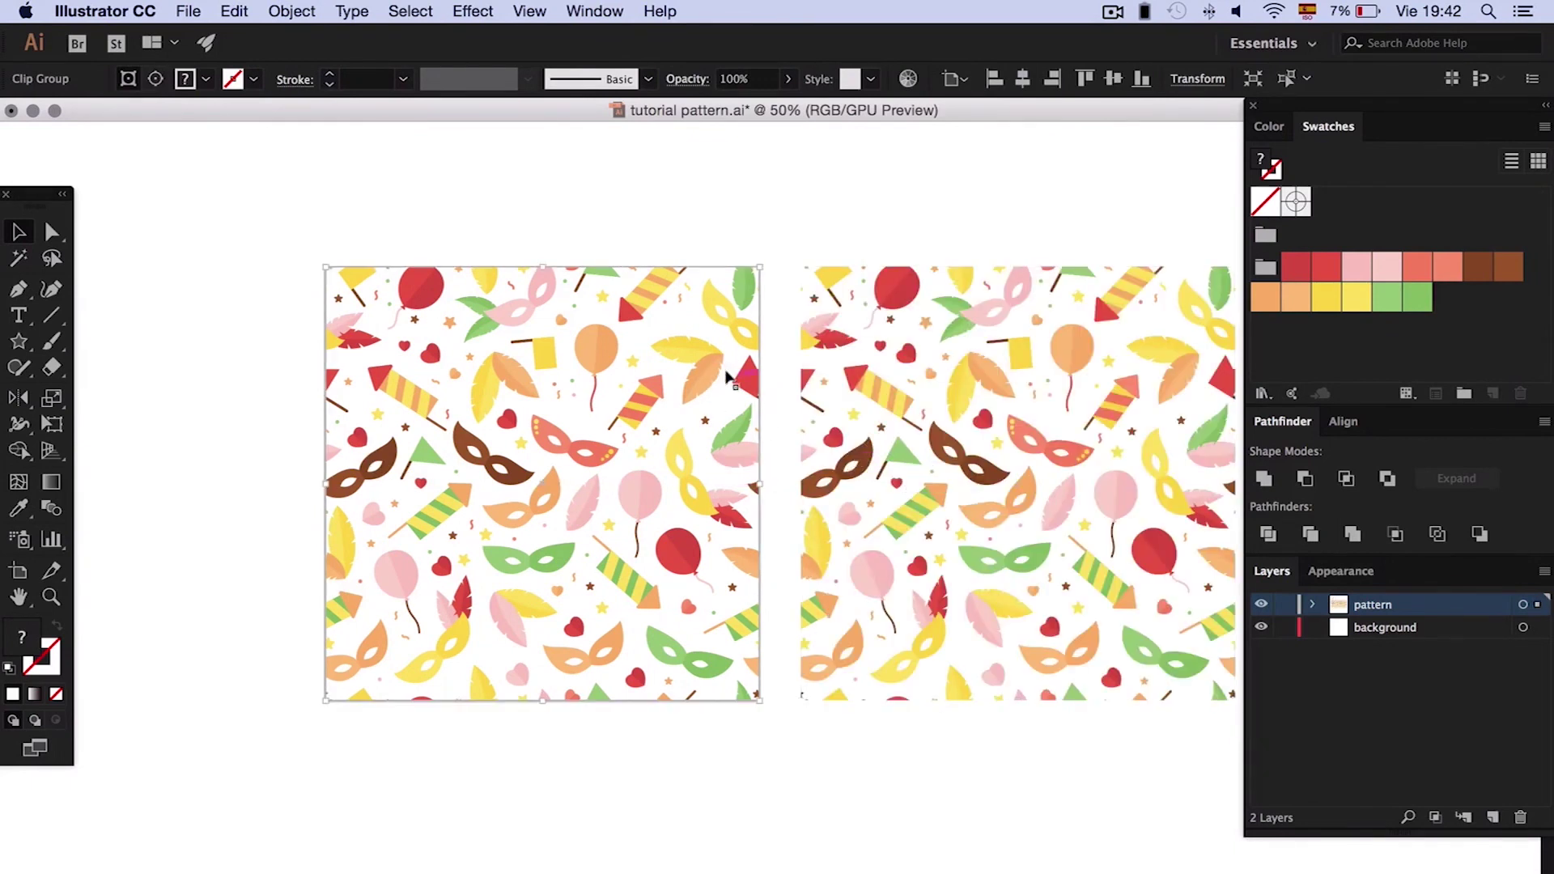
pyautogui.click(1352, 537)
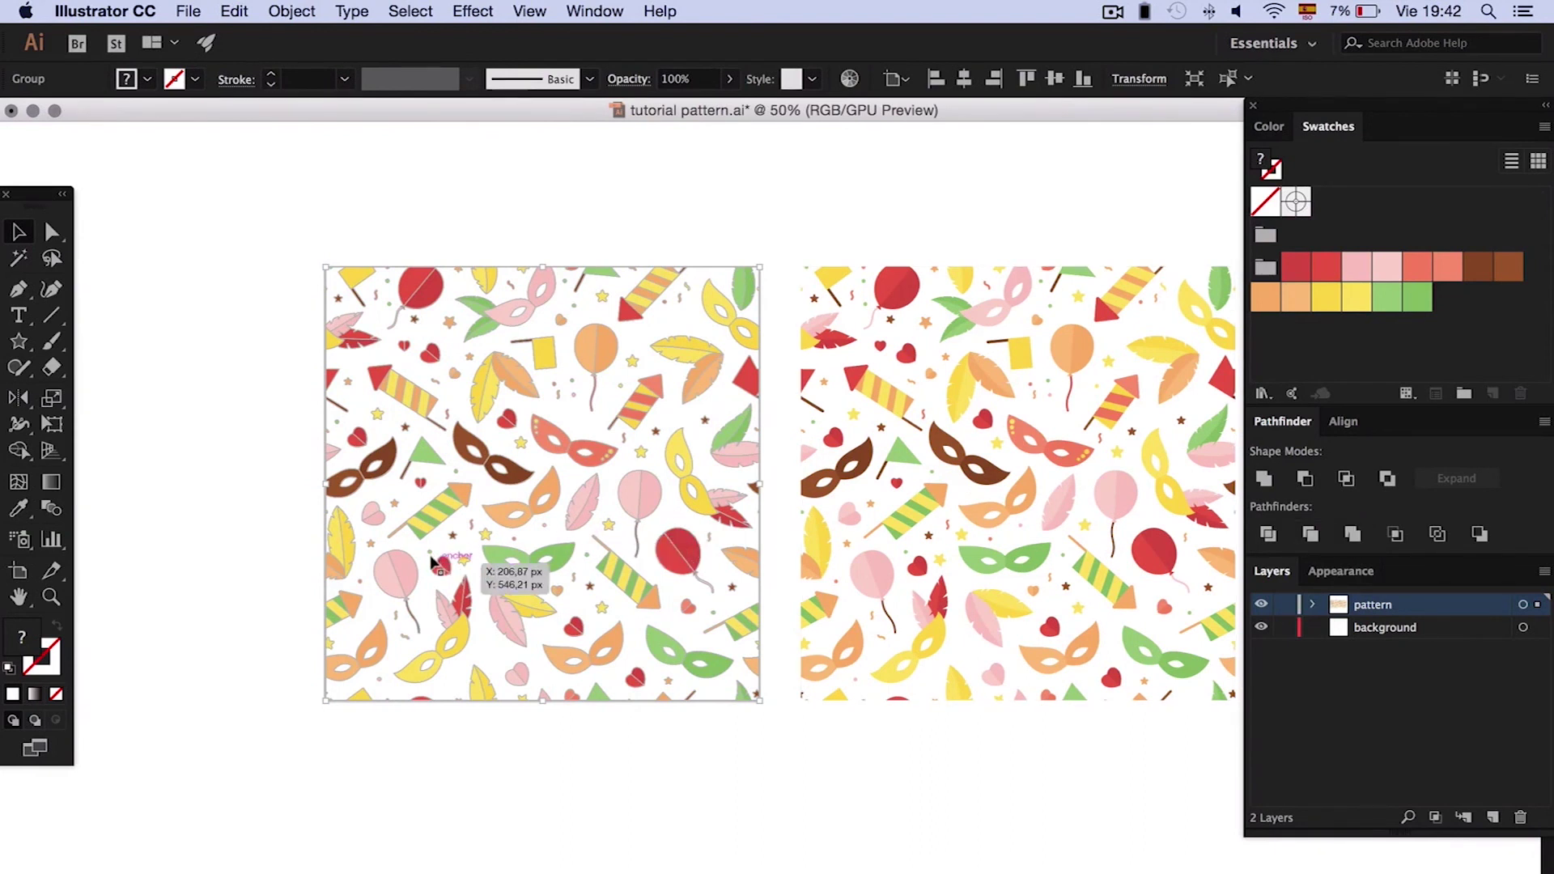
pyautogui.moveTo(436, 564); pyautogui.dragTo(1321, 267)
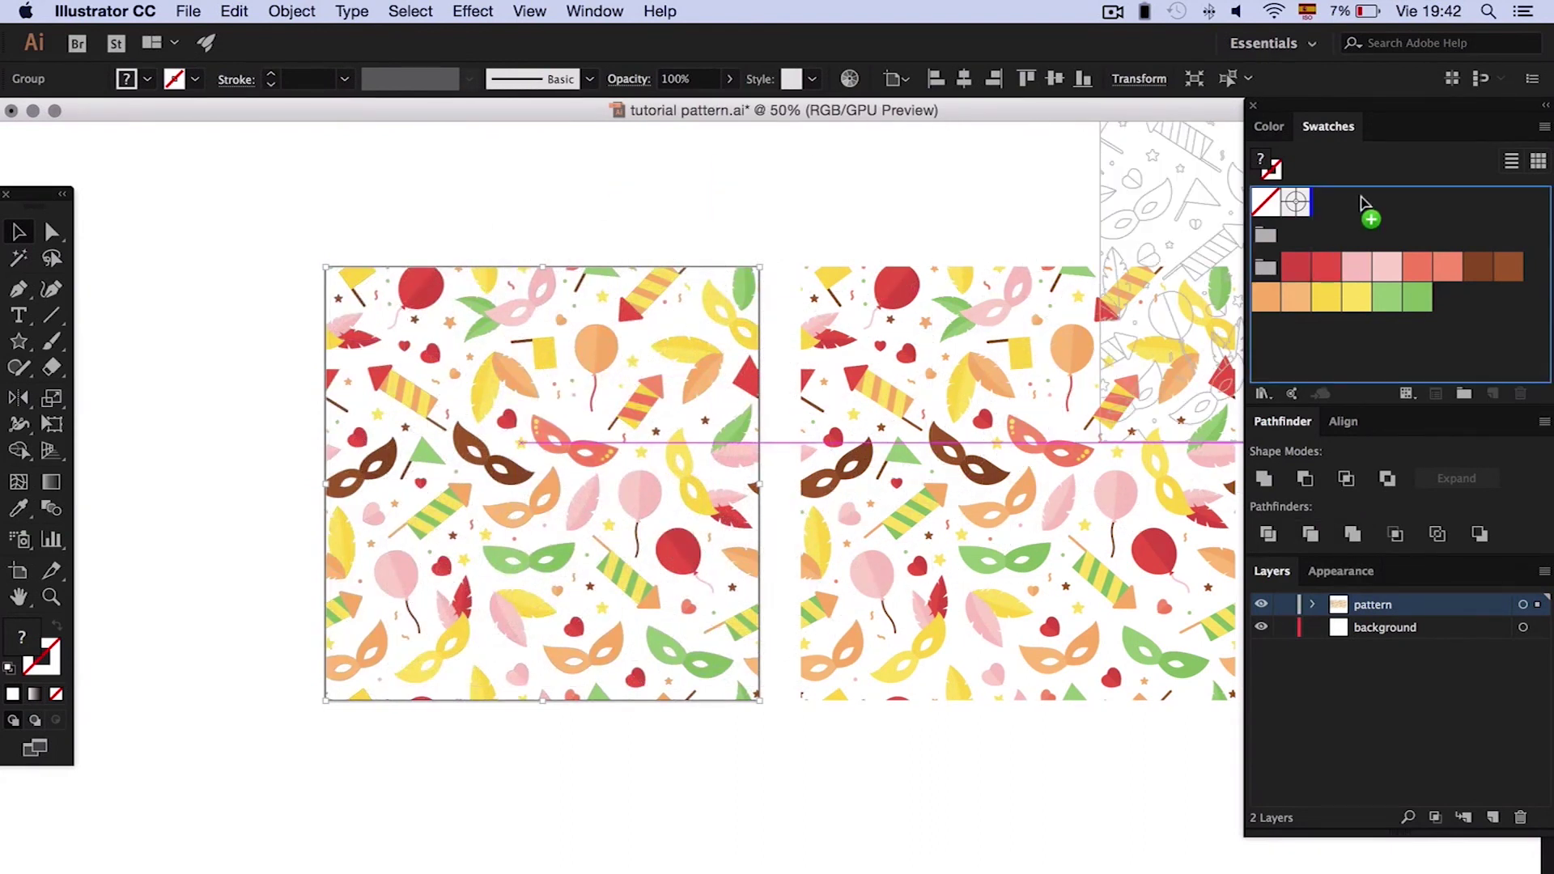
pyautogui.moveTo(1361, 203); pyautogui.dragTo(1361, 204)
pyautogui.press('Delete')
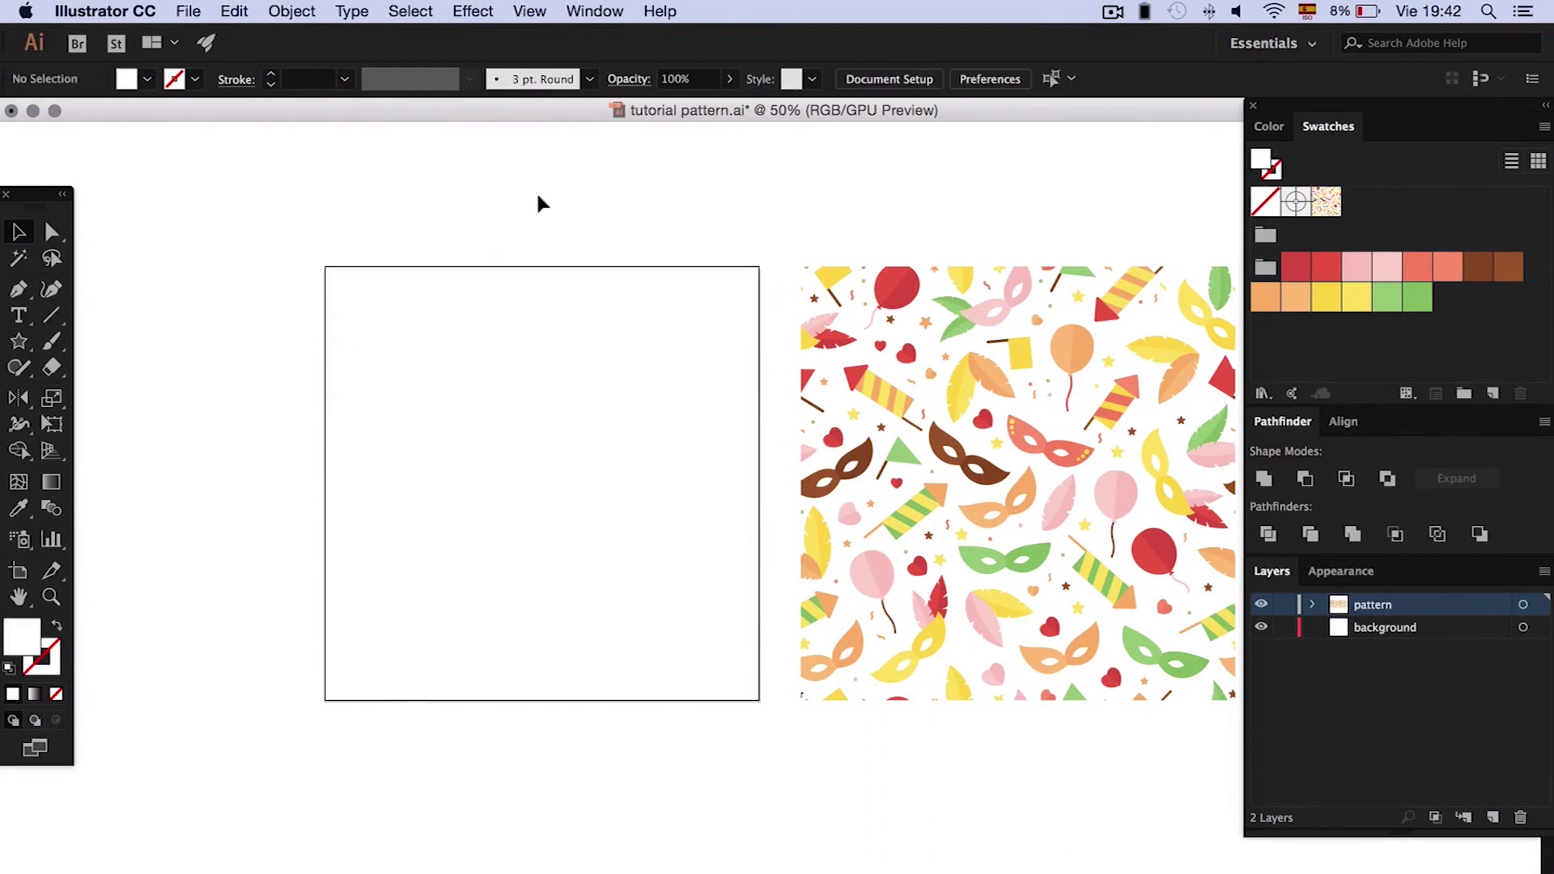
# - Draw an 800×800 px rectangle over the empty square with the Rectangle Tool
pyautogui.hscroll(-2, 537, 201)
pyautogui.press('super+minus')
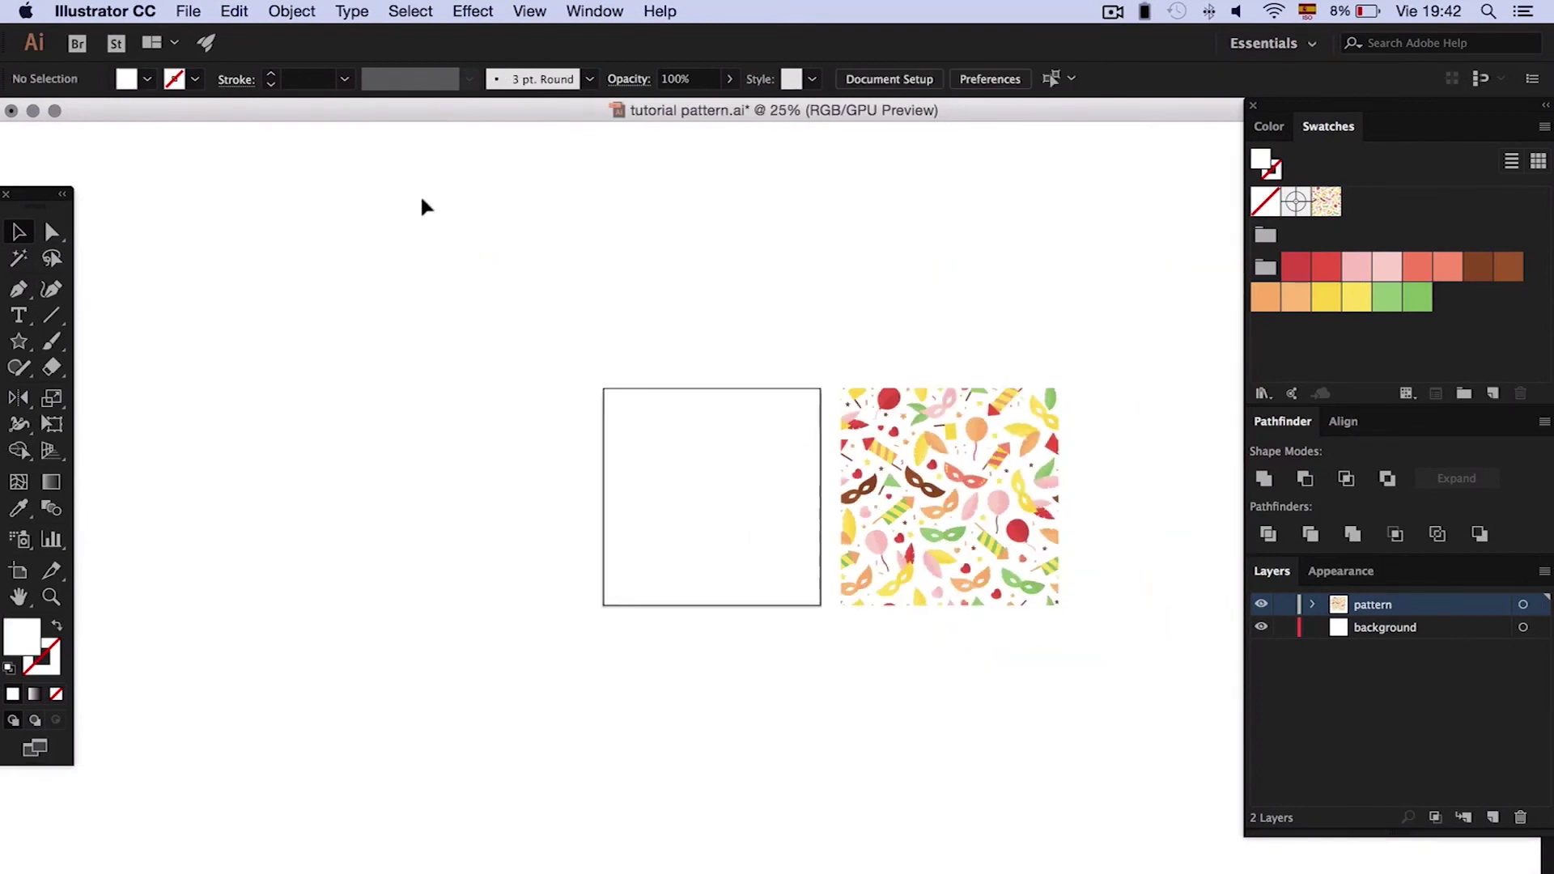
pyautogui.click(20, 345)
pyautogui.click(83, 346)
pyautogui.moveTo(684, 479); pyautogui.dragTo(818, 602)
pyautogui.hscroll(2, 818, 602)
pyautogui.press('super+equal')
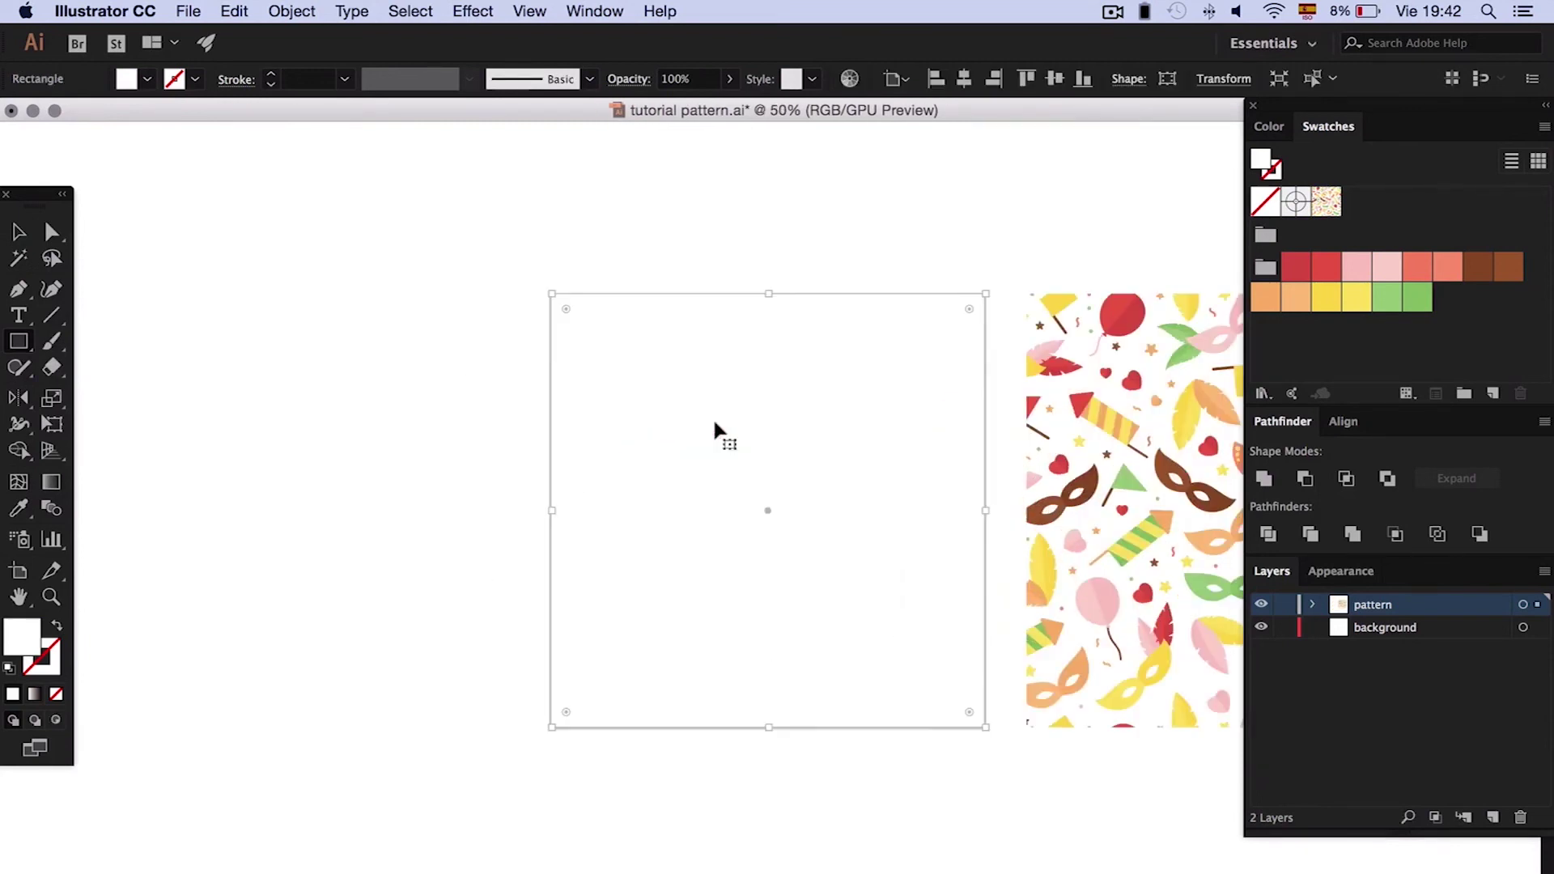
# - Fill the rectangle with the carnival pattern swatch, then move it left and widen it
pyautogui.hscroll(5, 712, 416)
pyautogui.click(1326, 202)
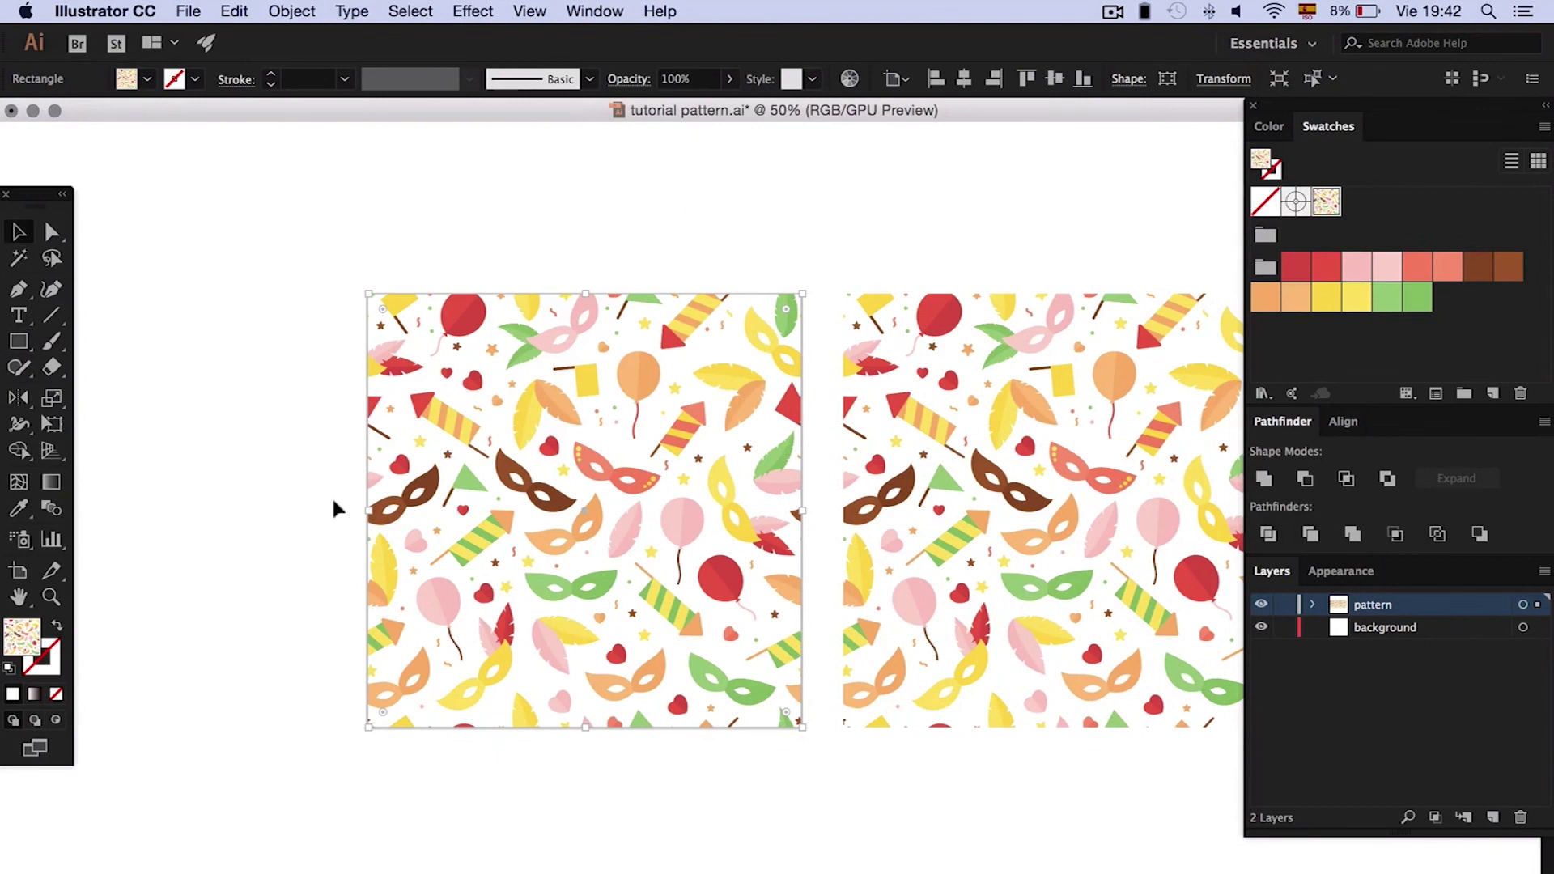
pyautogui.moveTo(380, 508); pyautogui.dragTo(126, 509)
pyautogui.moveTo(553, 509); pyautogui.dragTo(726, 492)
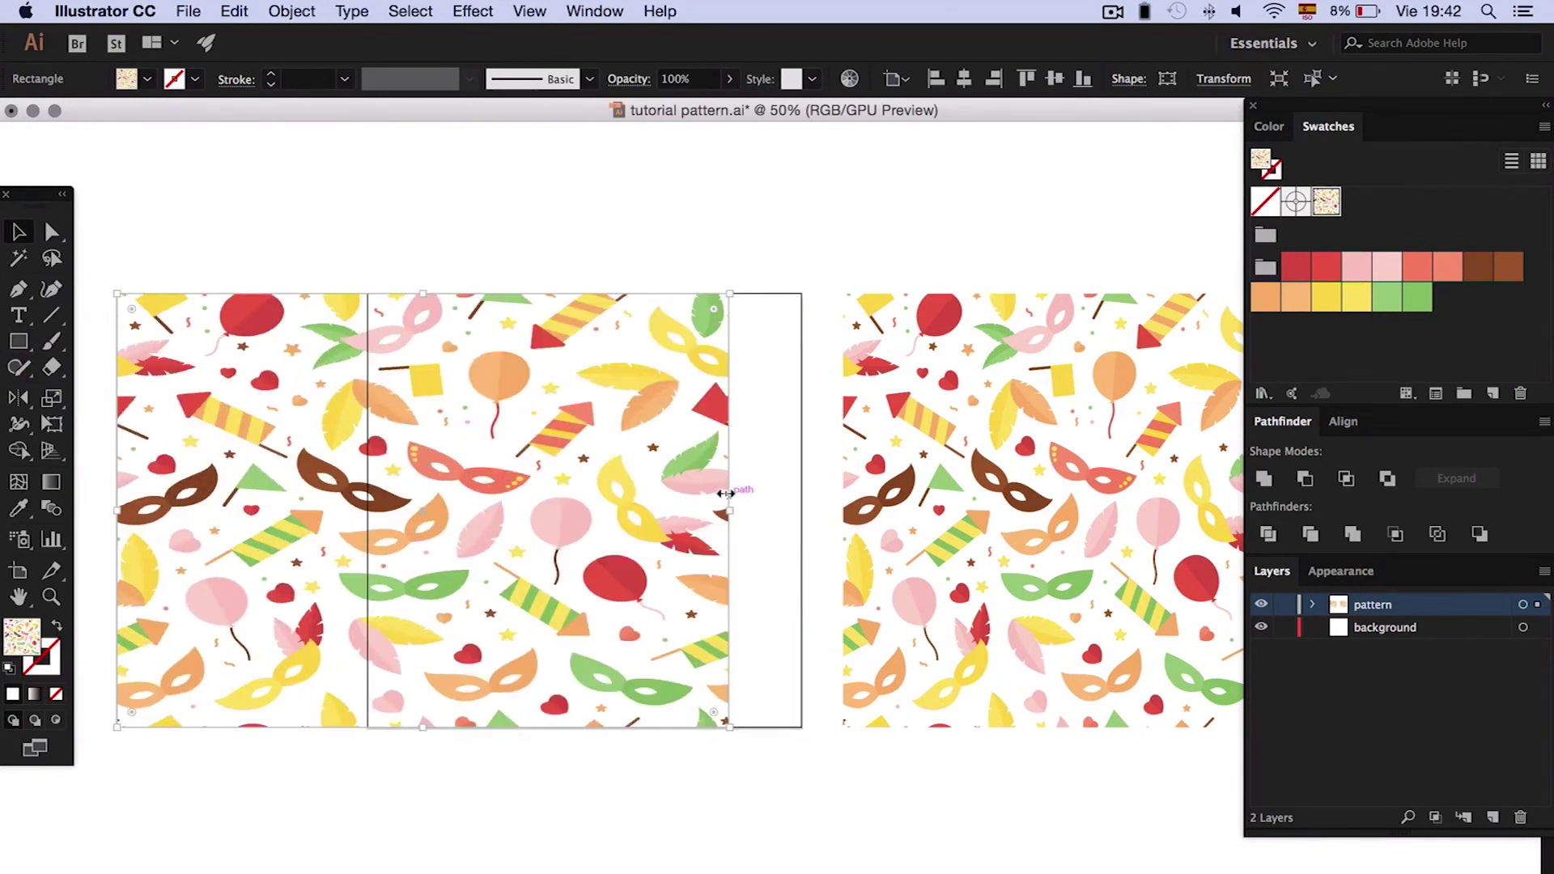
pyautogui.click(1325, 202)
pyautogui.click(461, 235)
pyautogui.hscroll(-5, 461, 236)
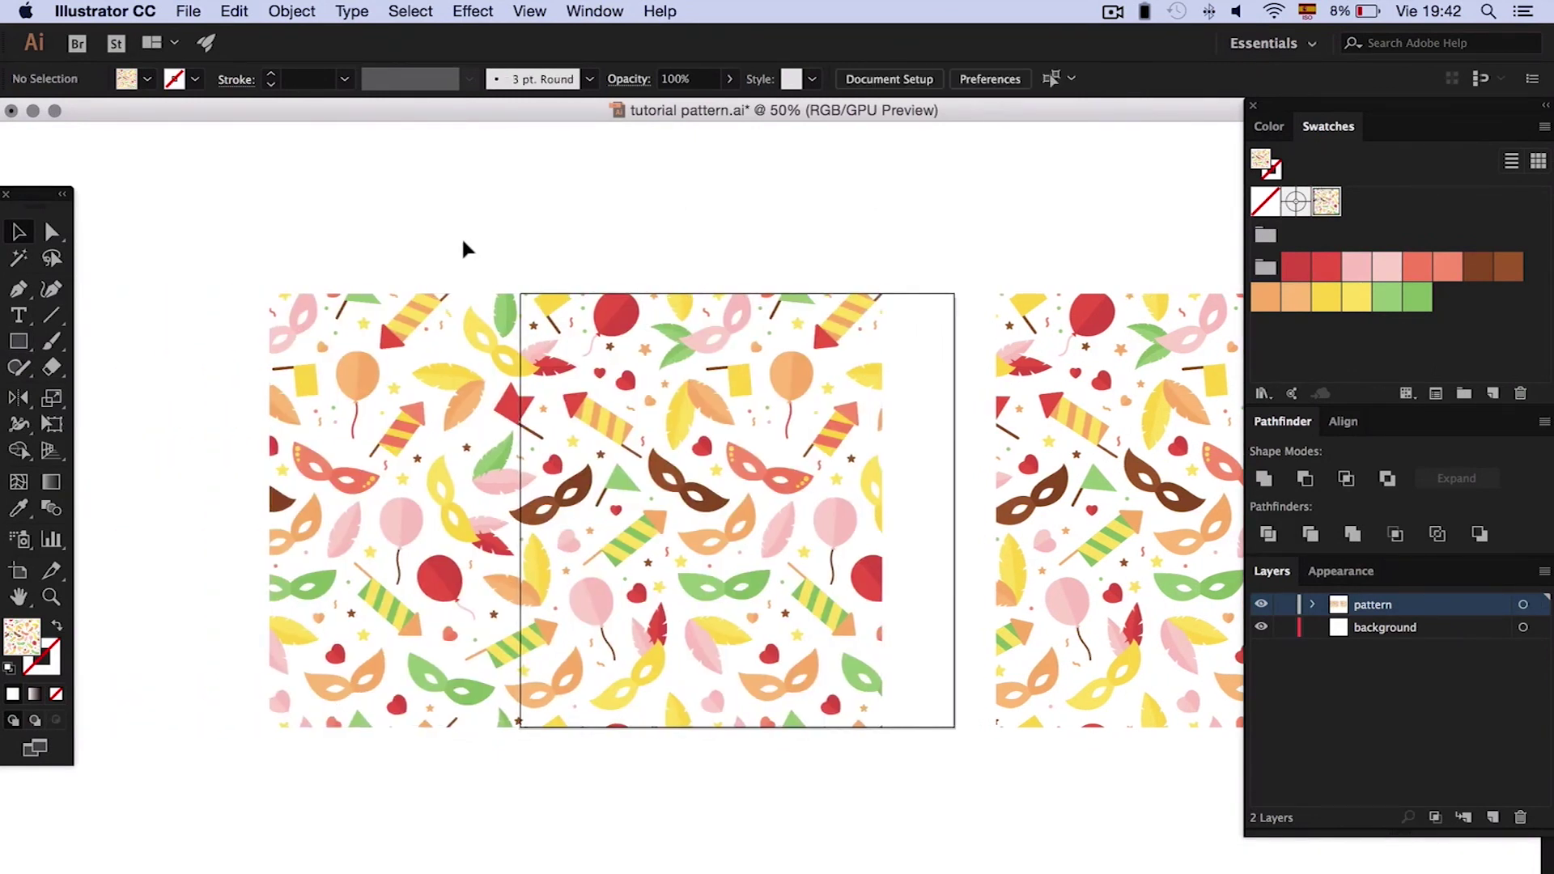